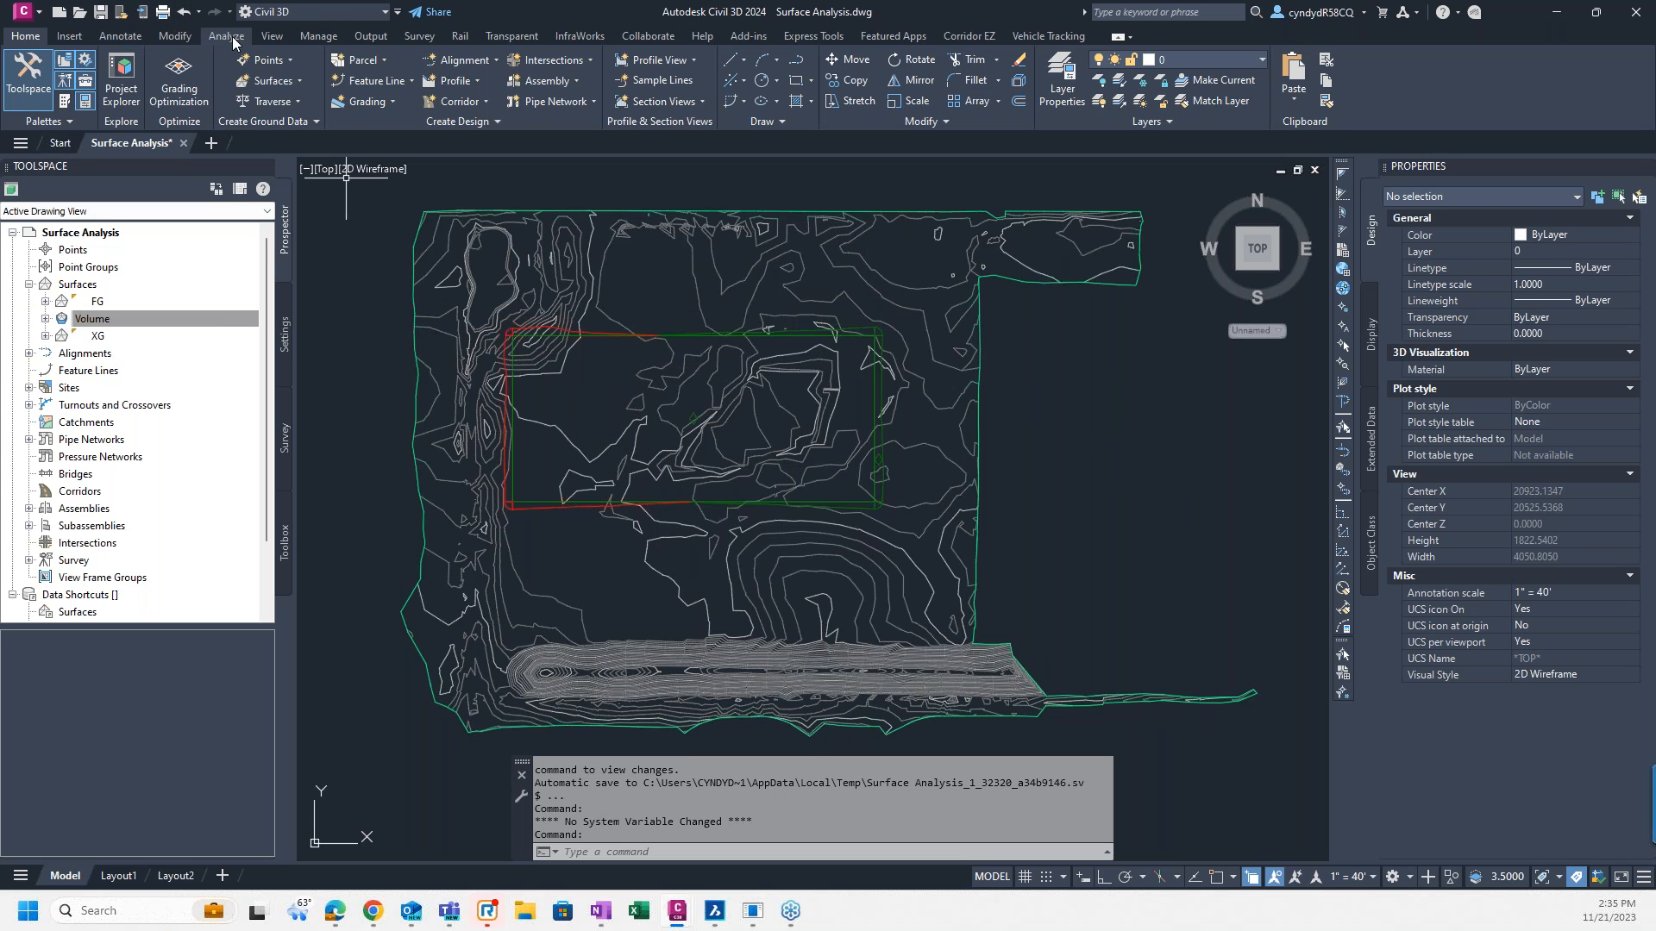
Step: Open the surface properties of the existing ground surface XG
click(226, 36)
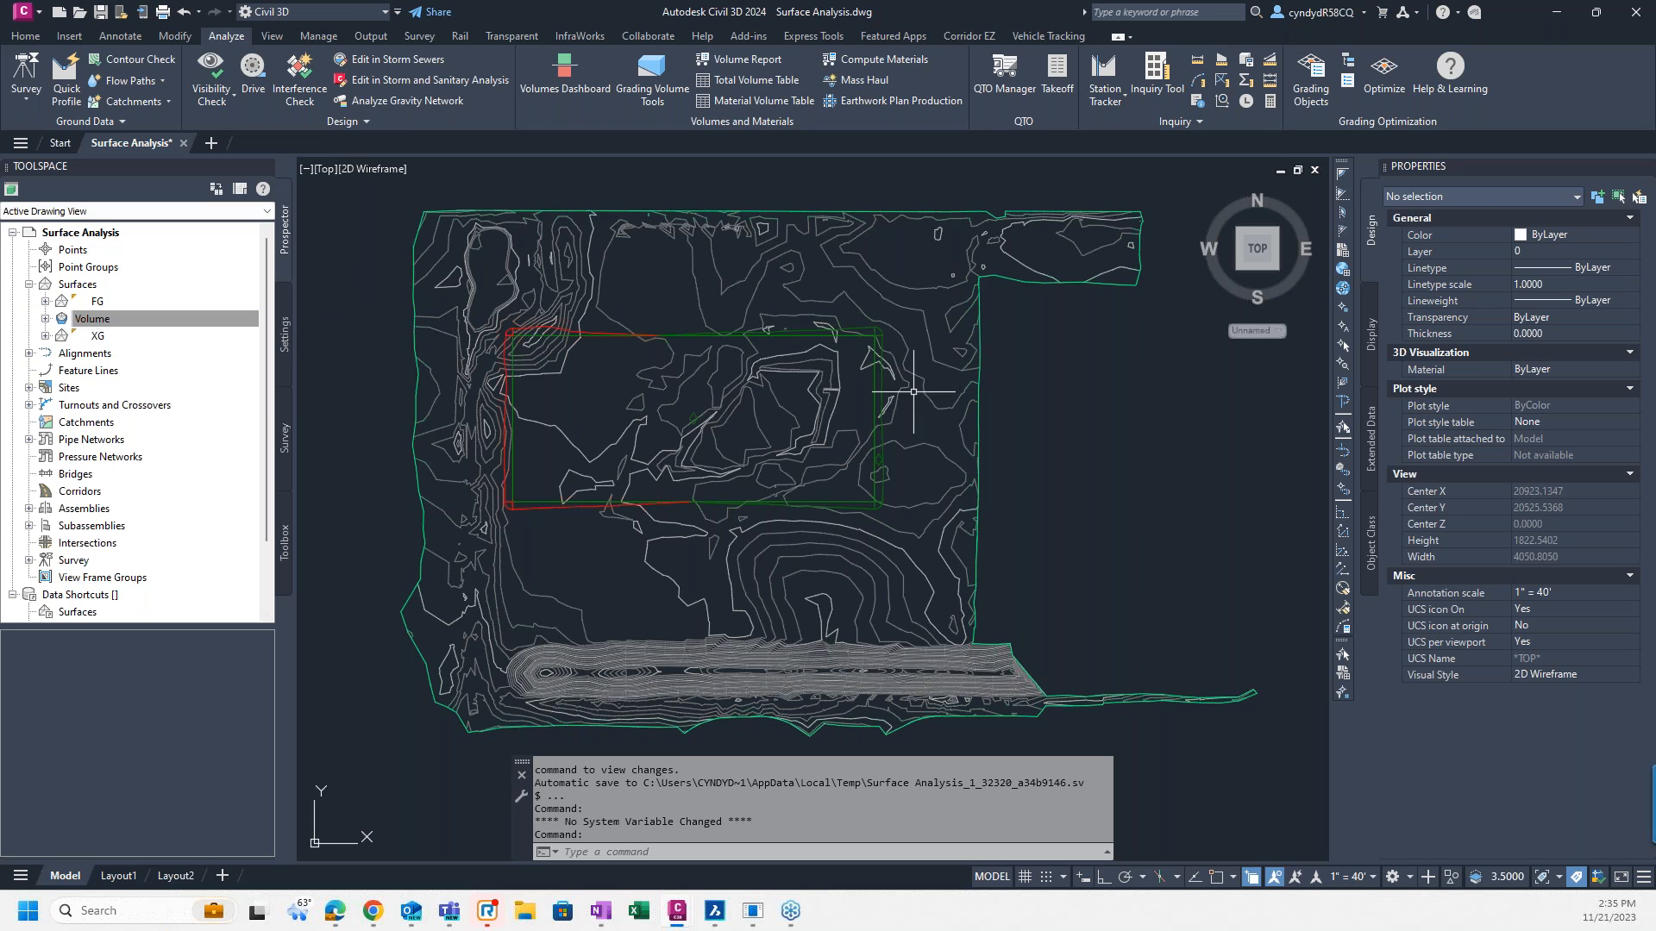
click(98, 337)
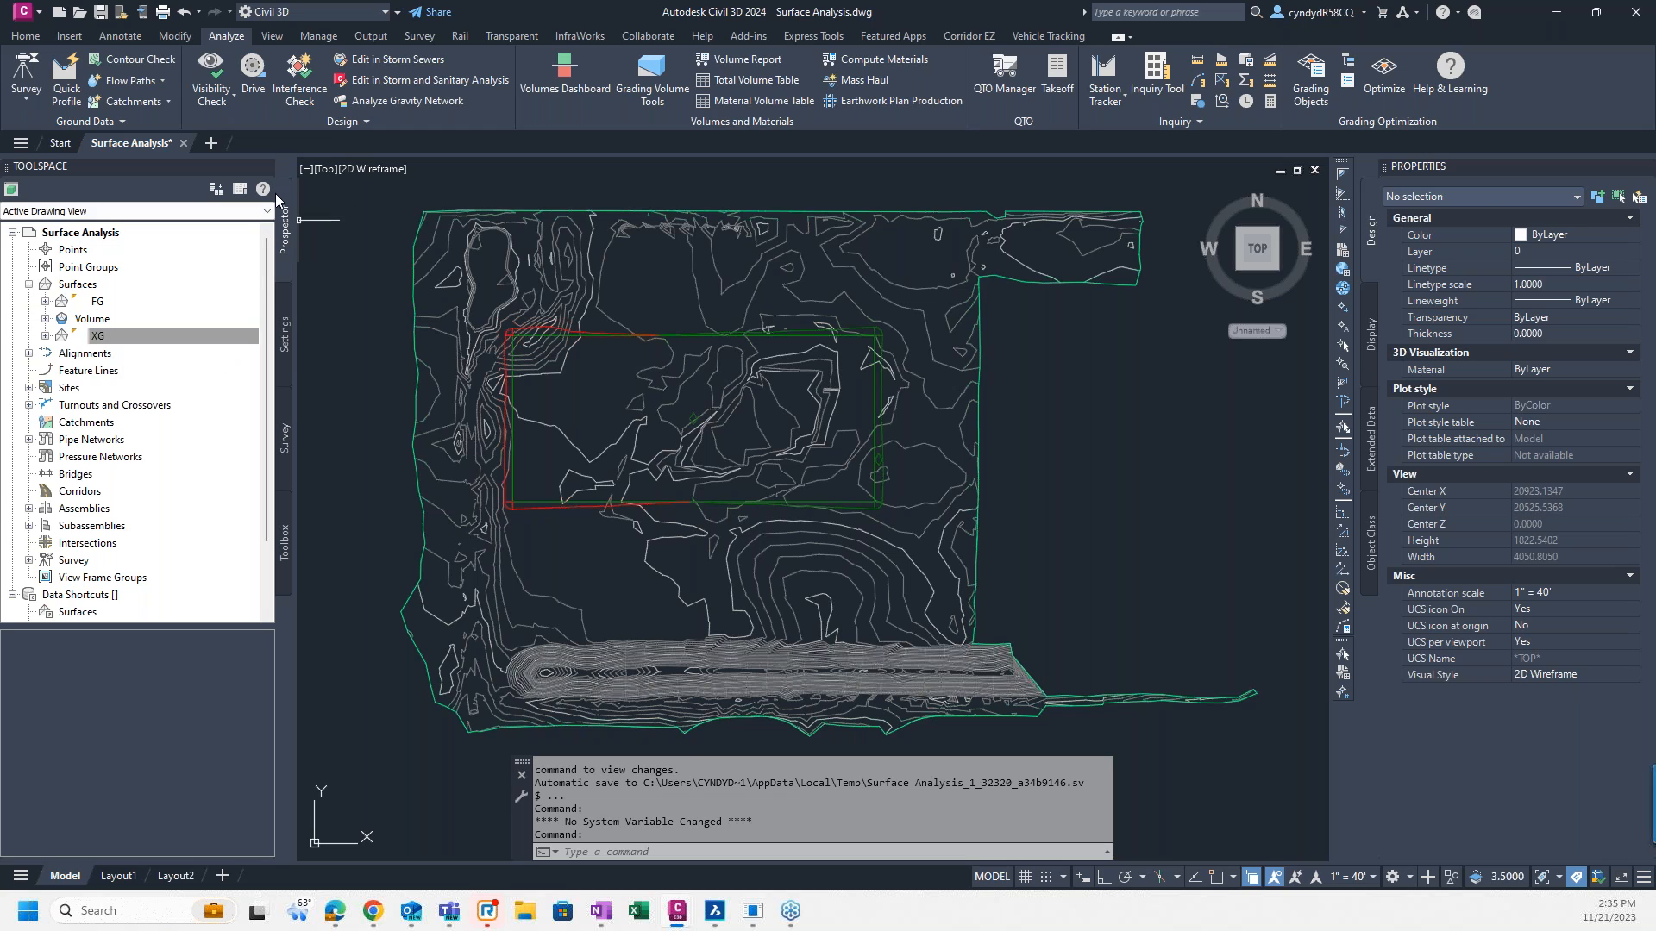
click(97, 338)
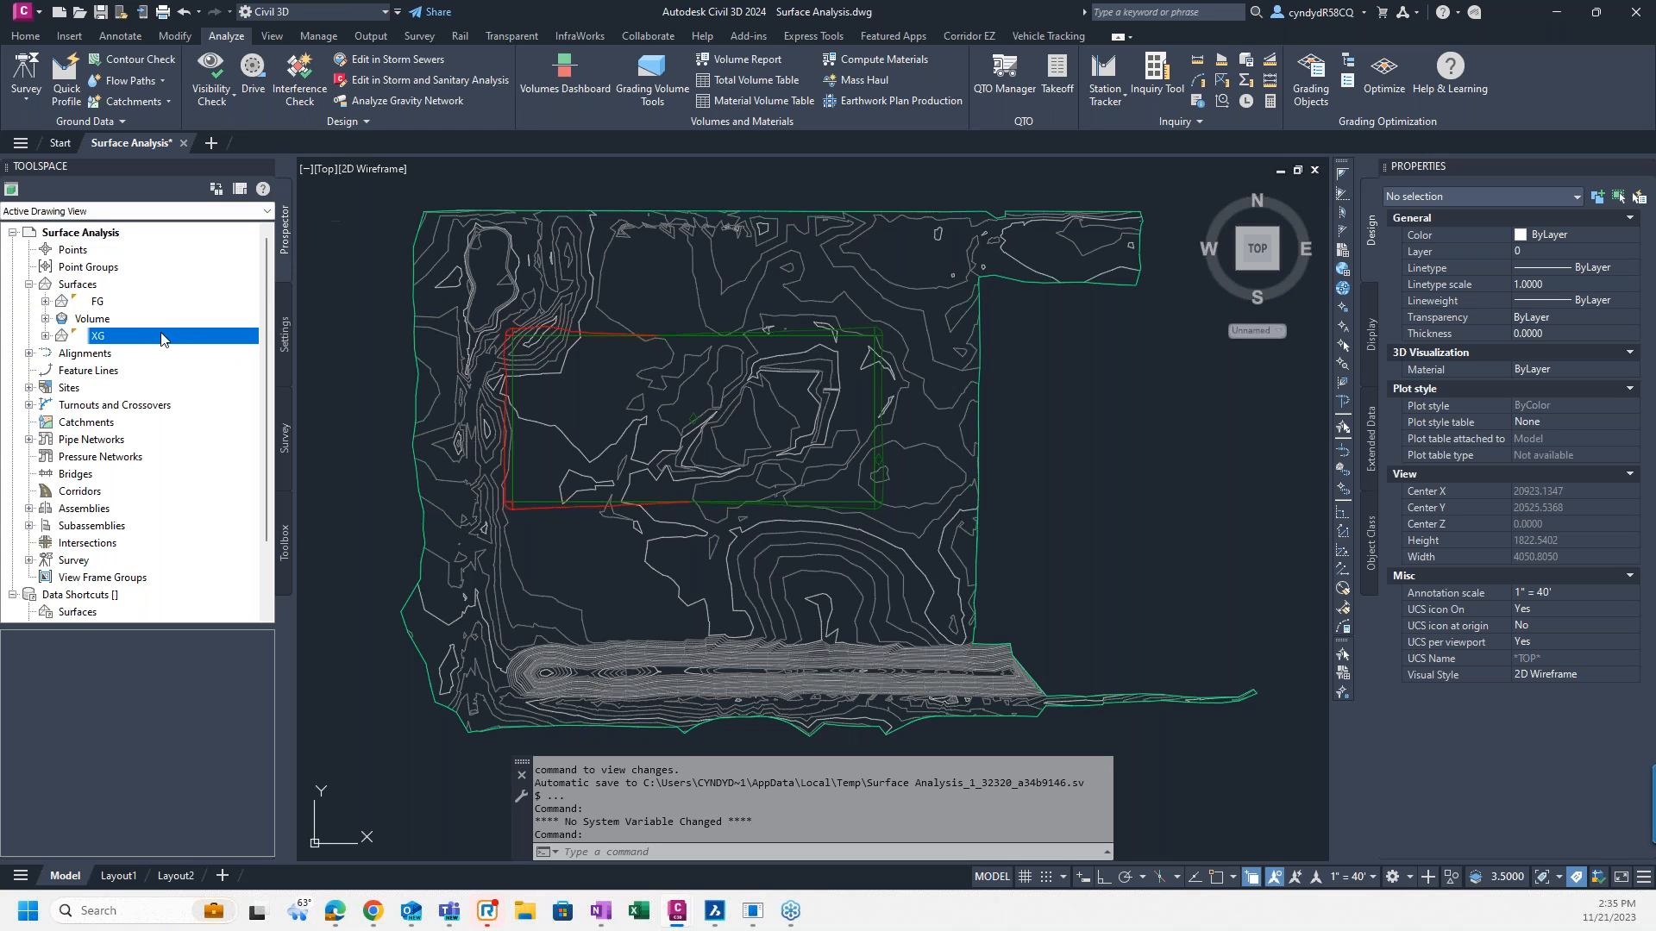
right_click(113, 338)
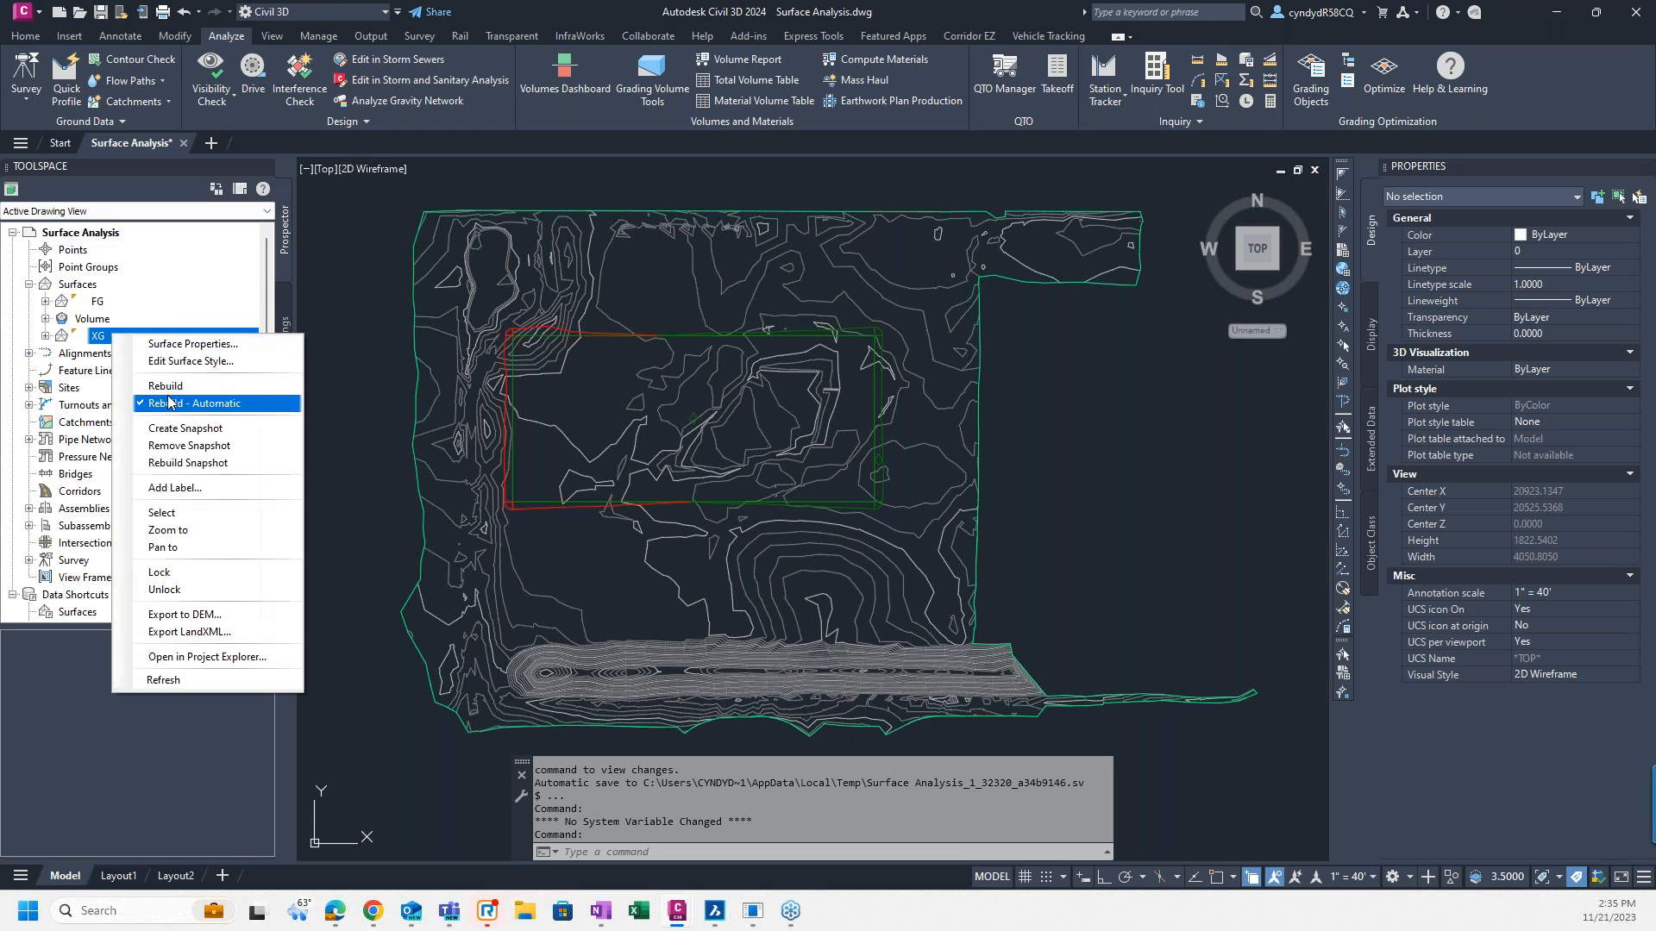
click(181, 347)
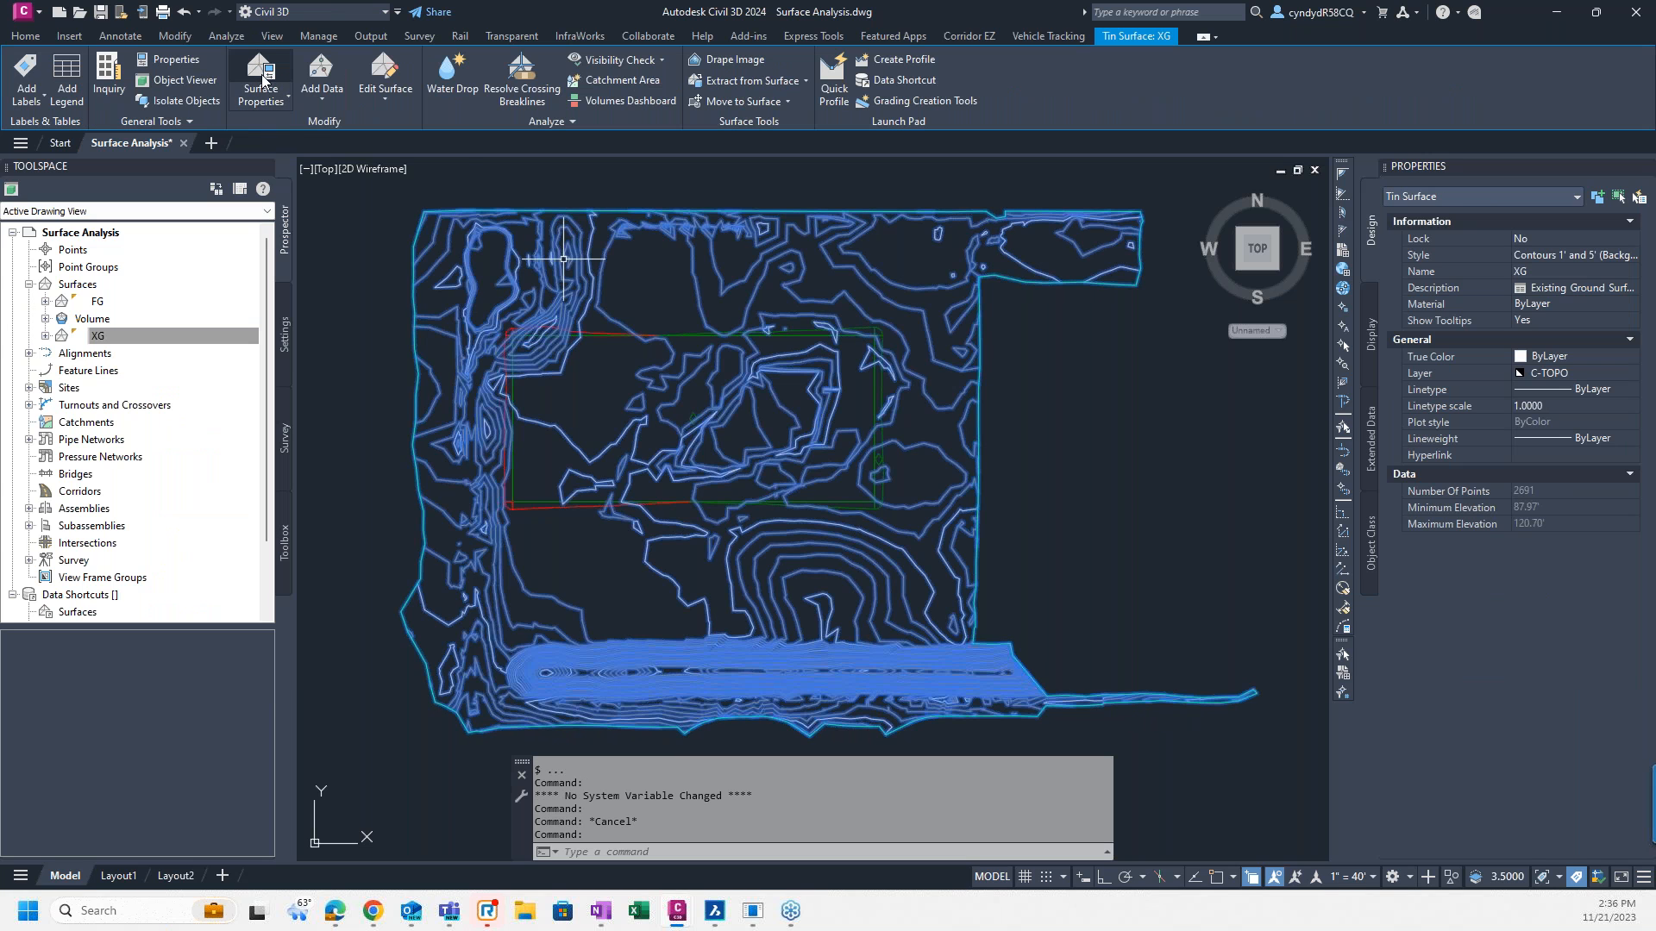
right_click(632, 284)
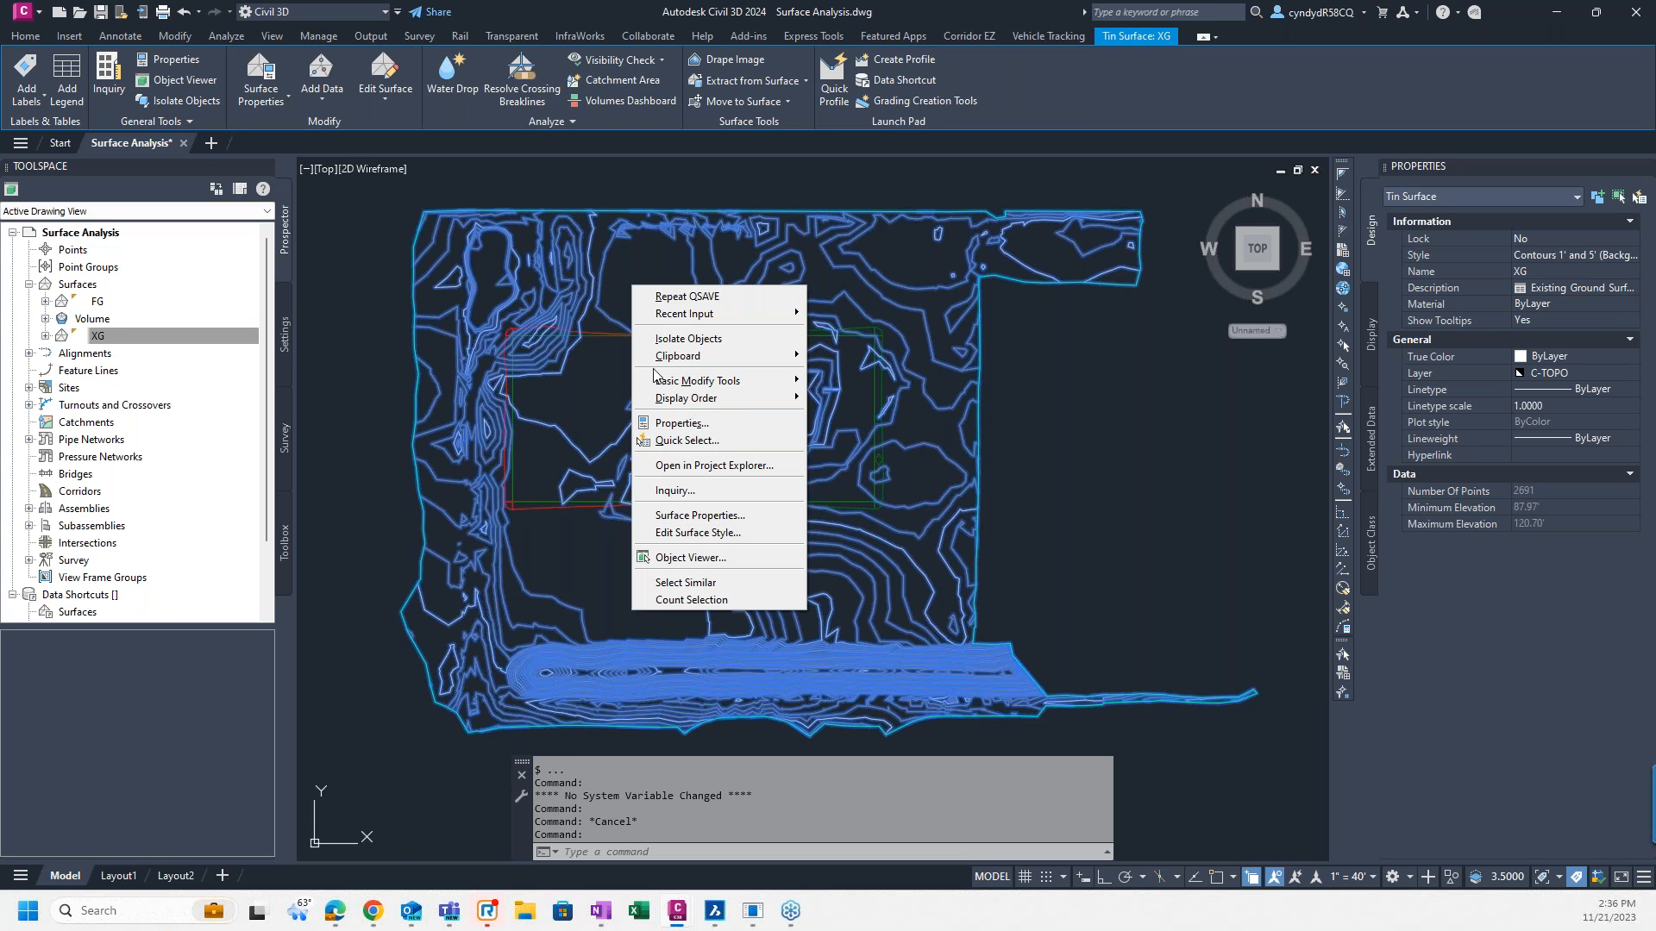
click(699, 515)
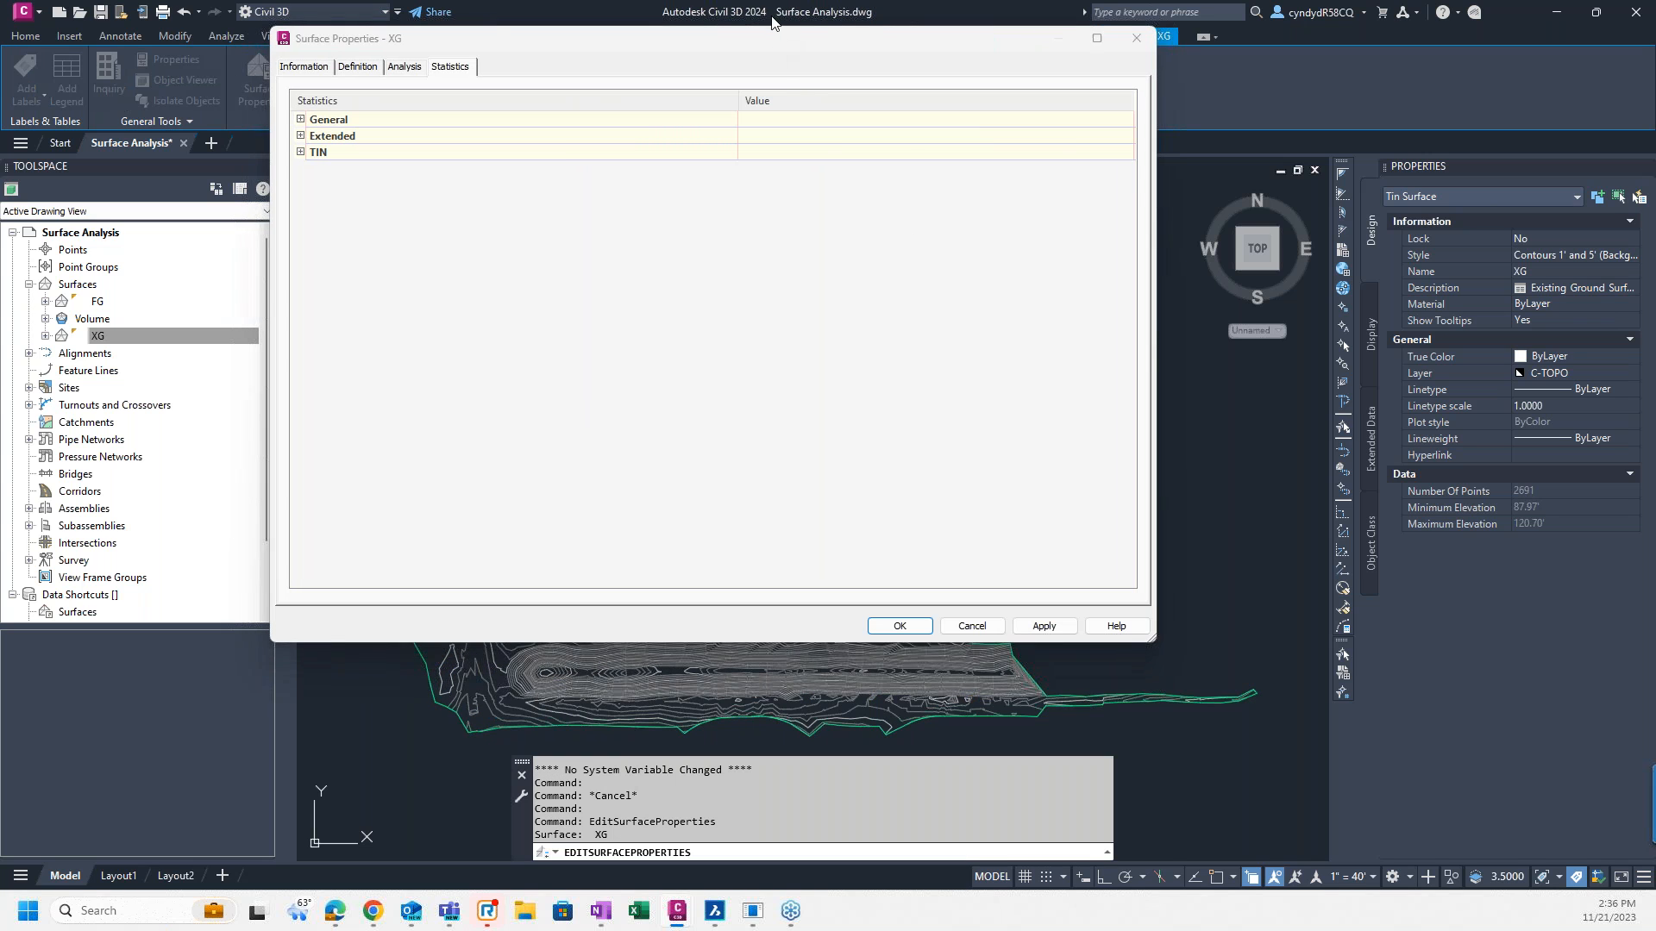
drag(834, 48, 917, 169)
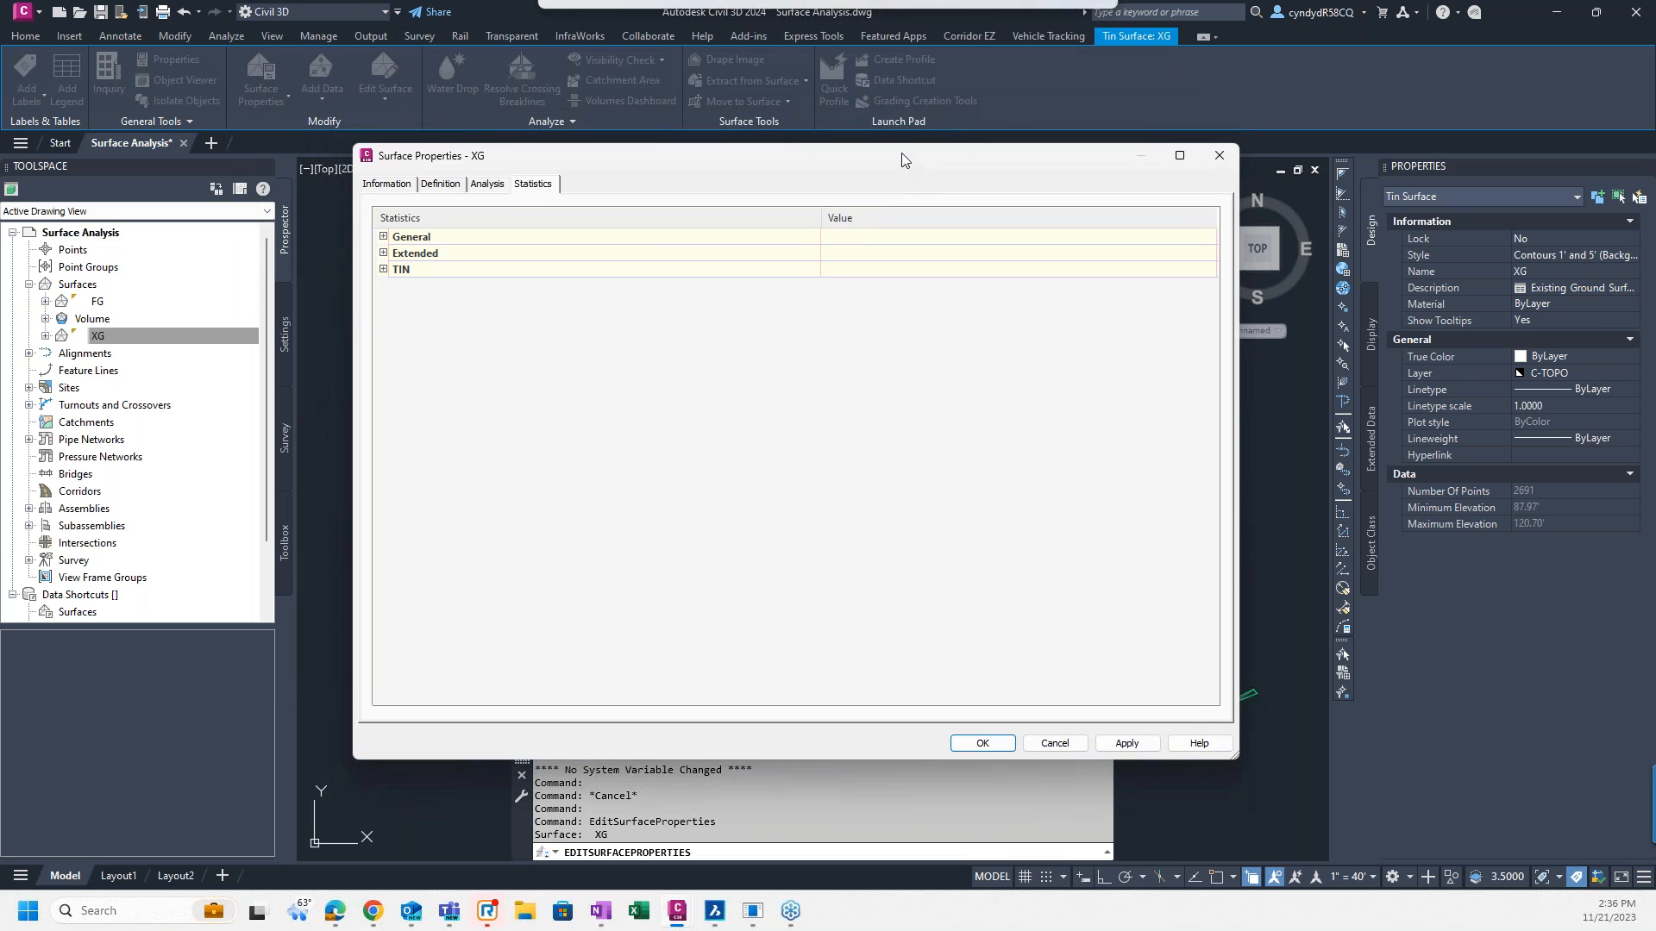
Step: Set the XG surface style to Analysis - Slope Banding (2D)
click(494, 185)
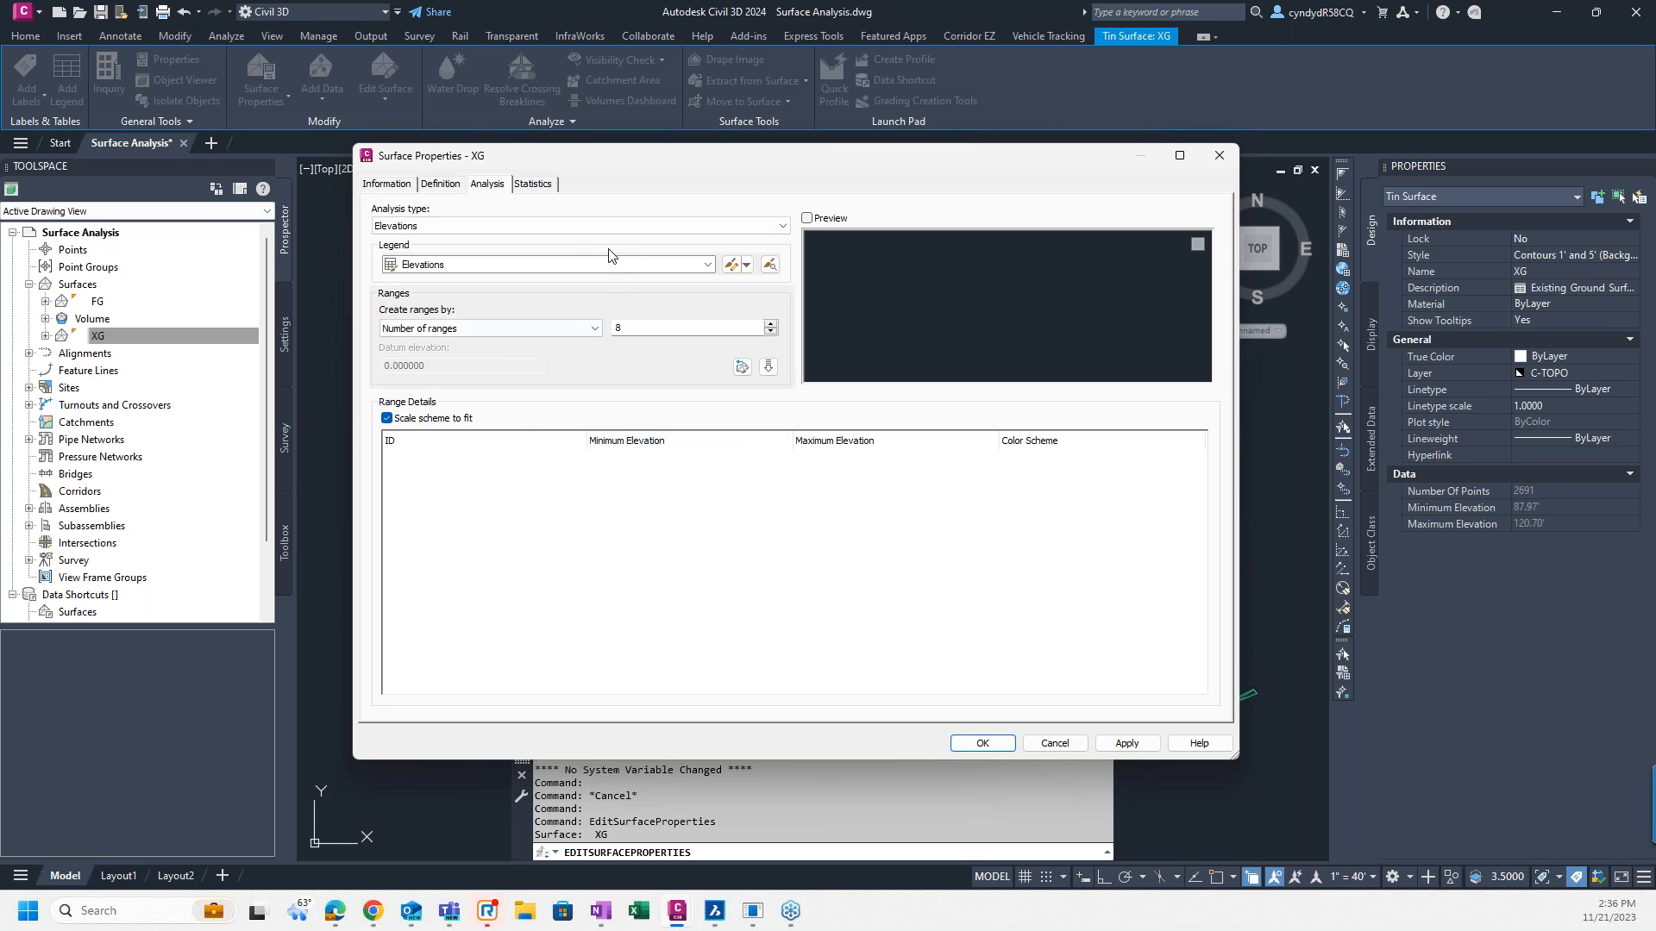
click(394, 190)
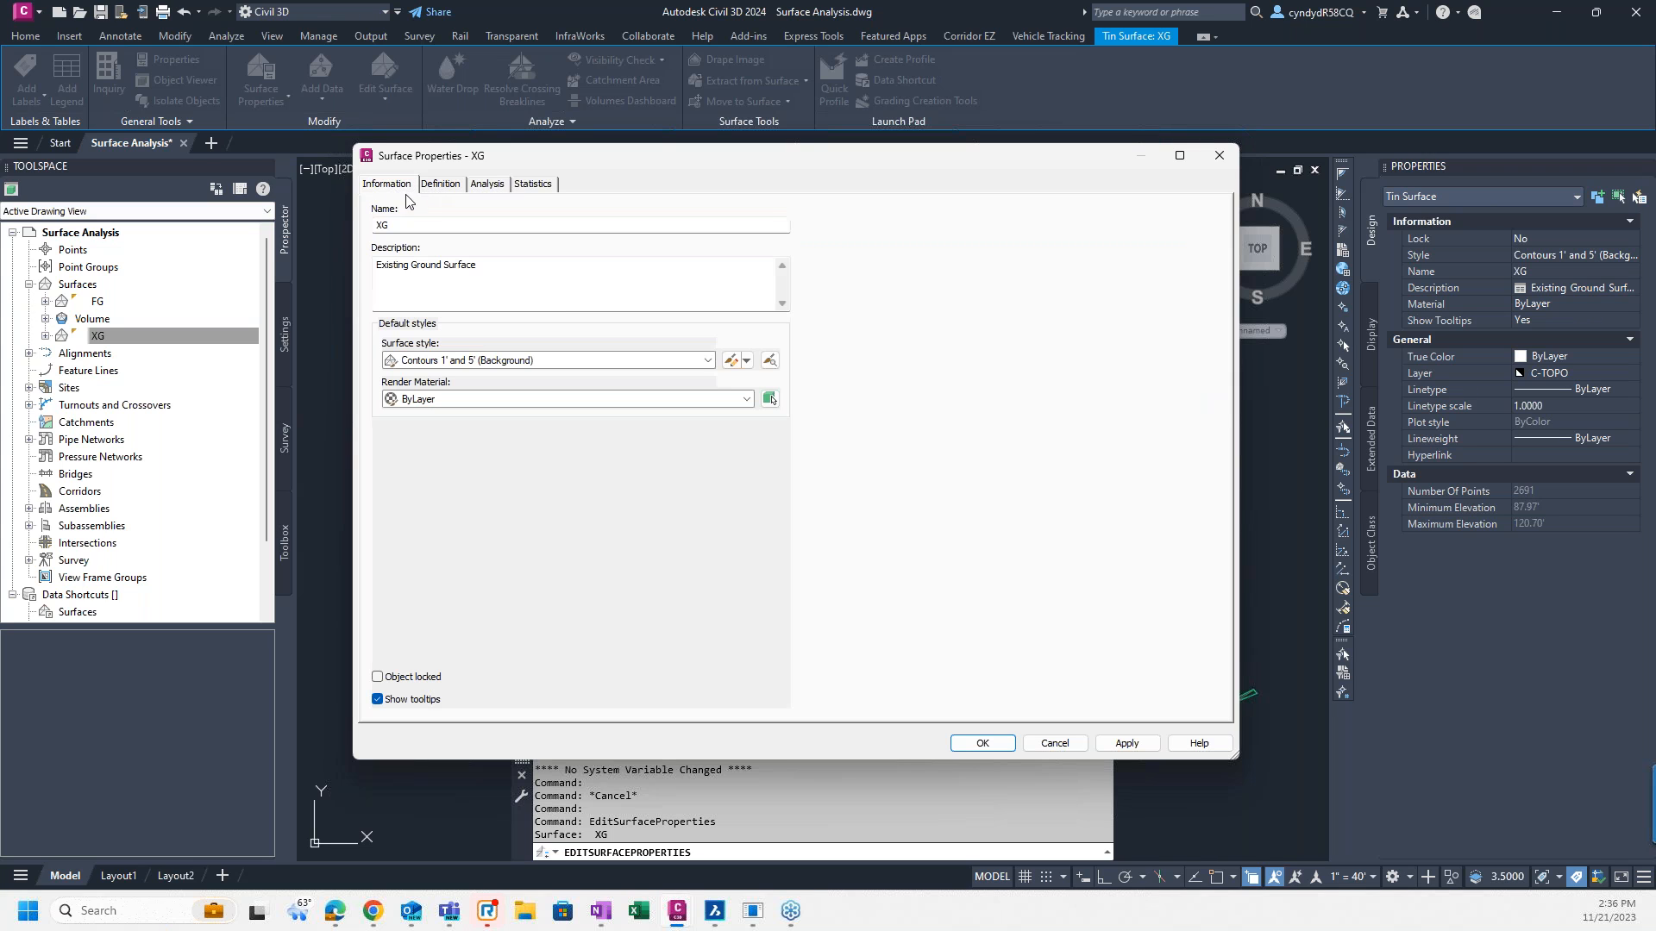
click(474, 361)
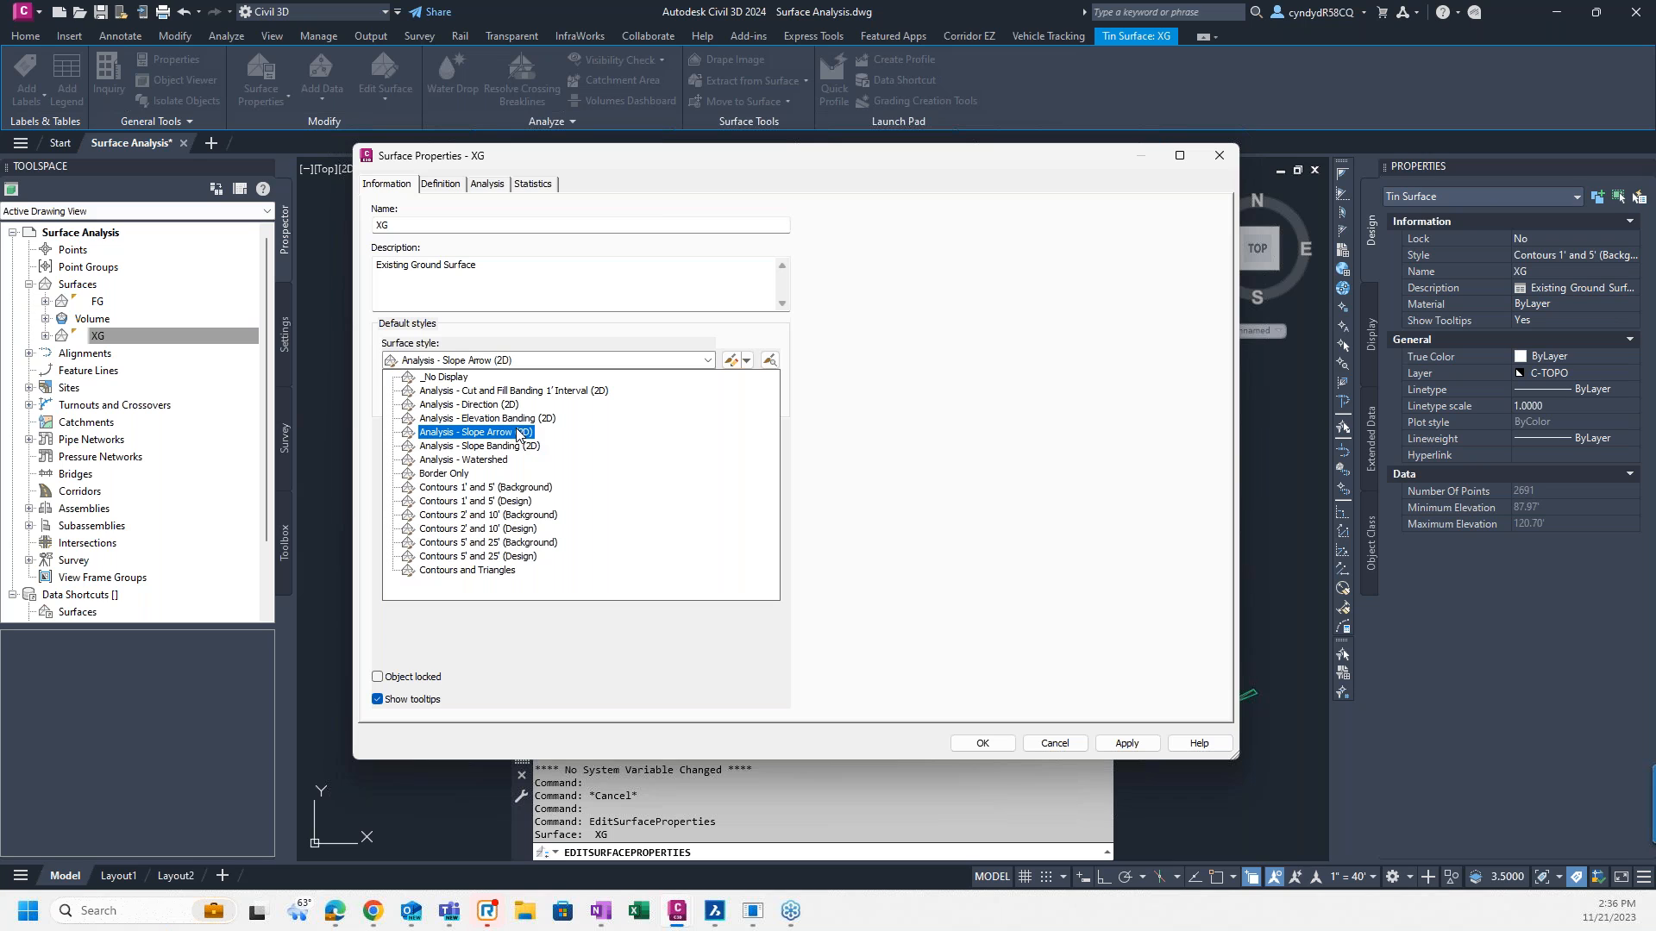
click(465, 448)
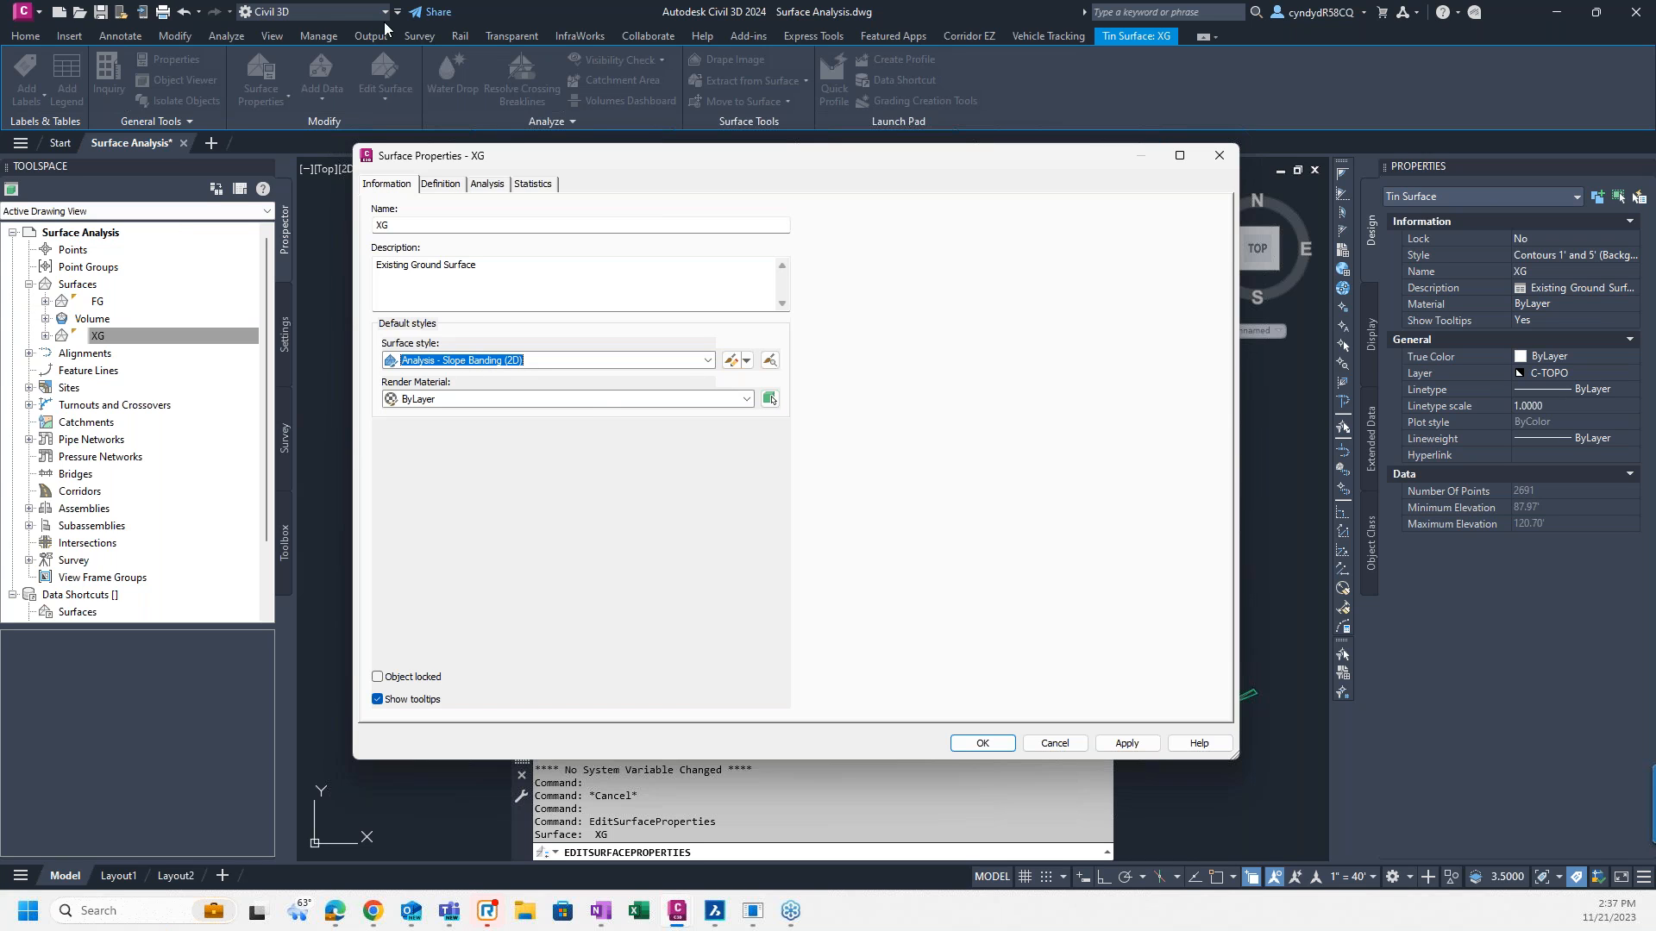
Step: Set the surface analysis type to Slopes and generate 3 slope ranges
click(488, 185)
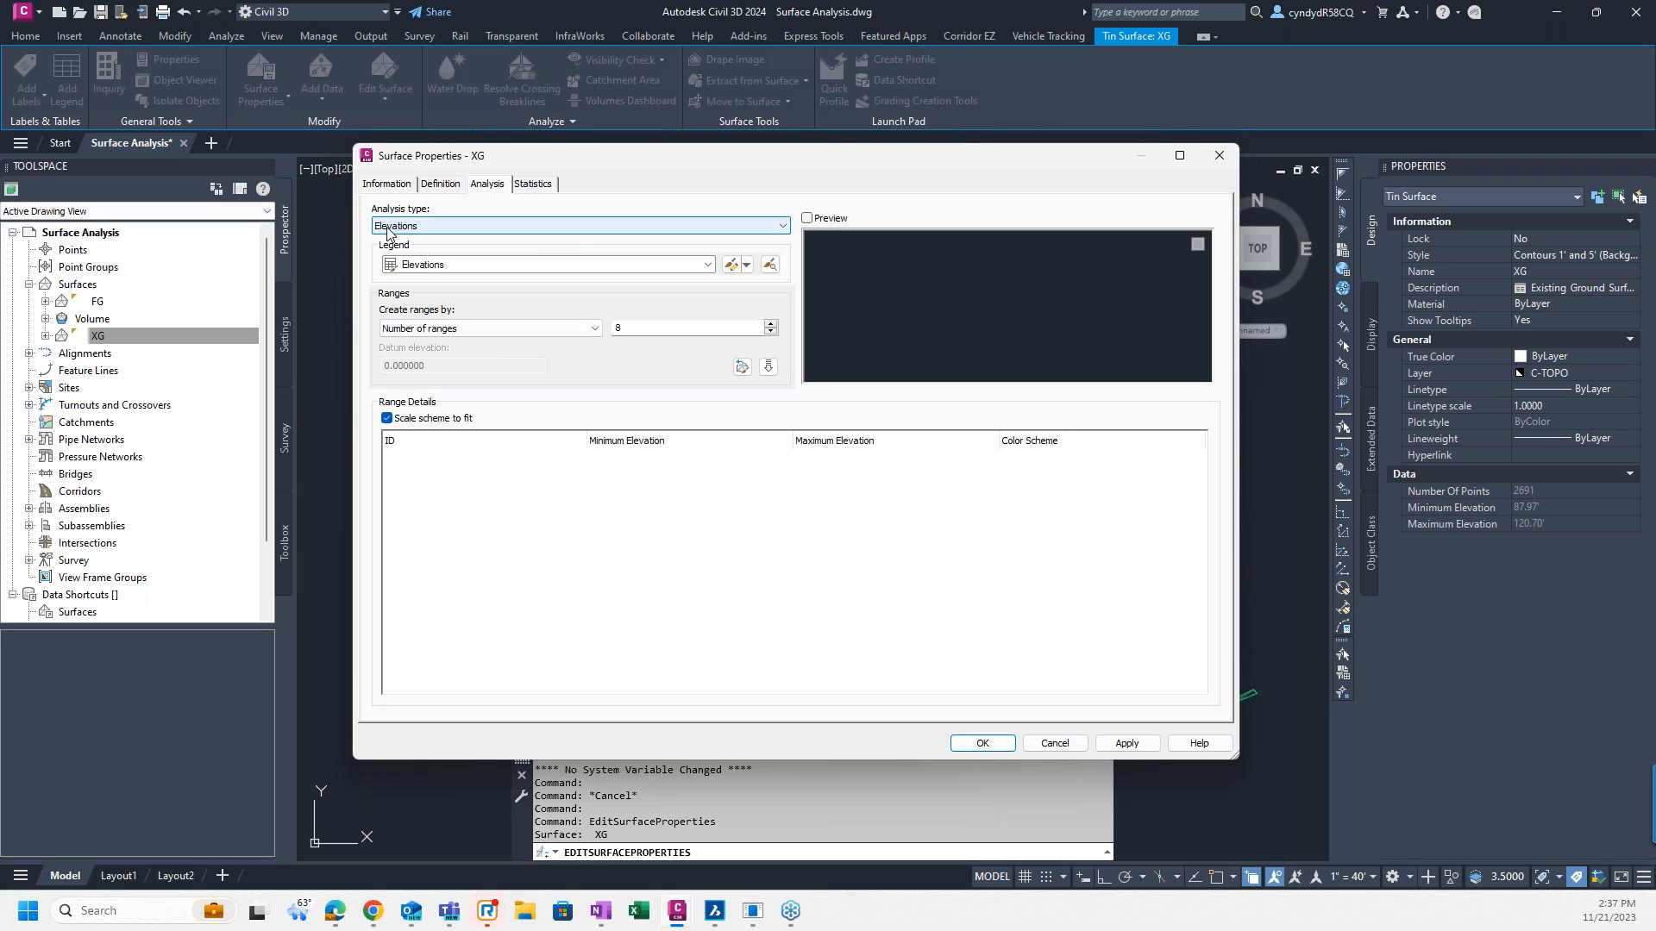
click(466, 228)
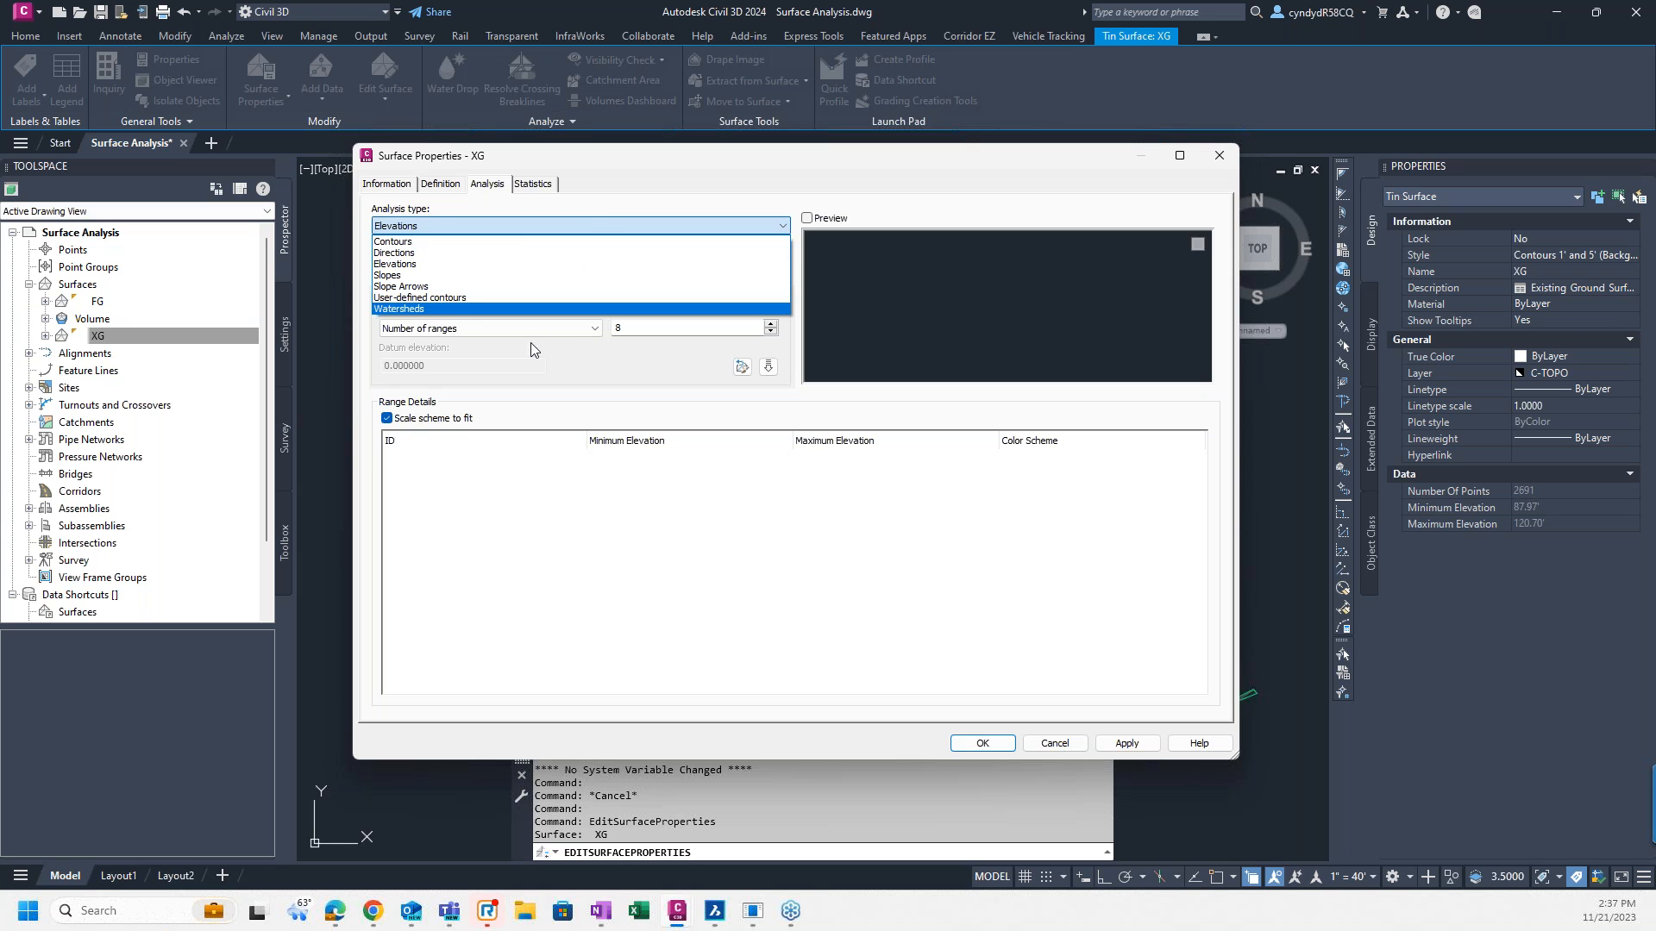
click(506, 276)
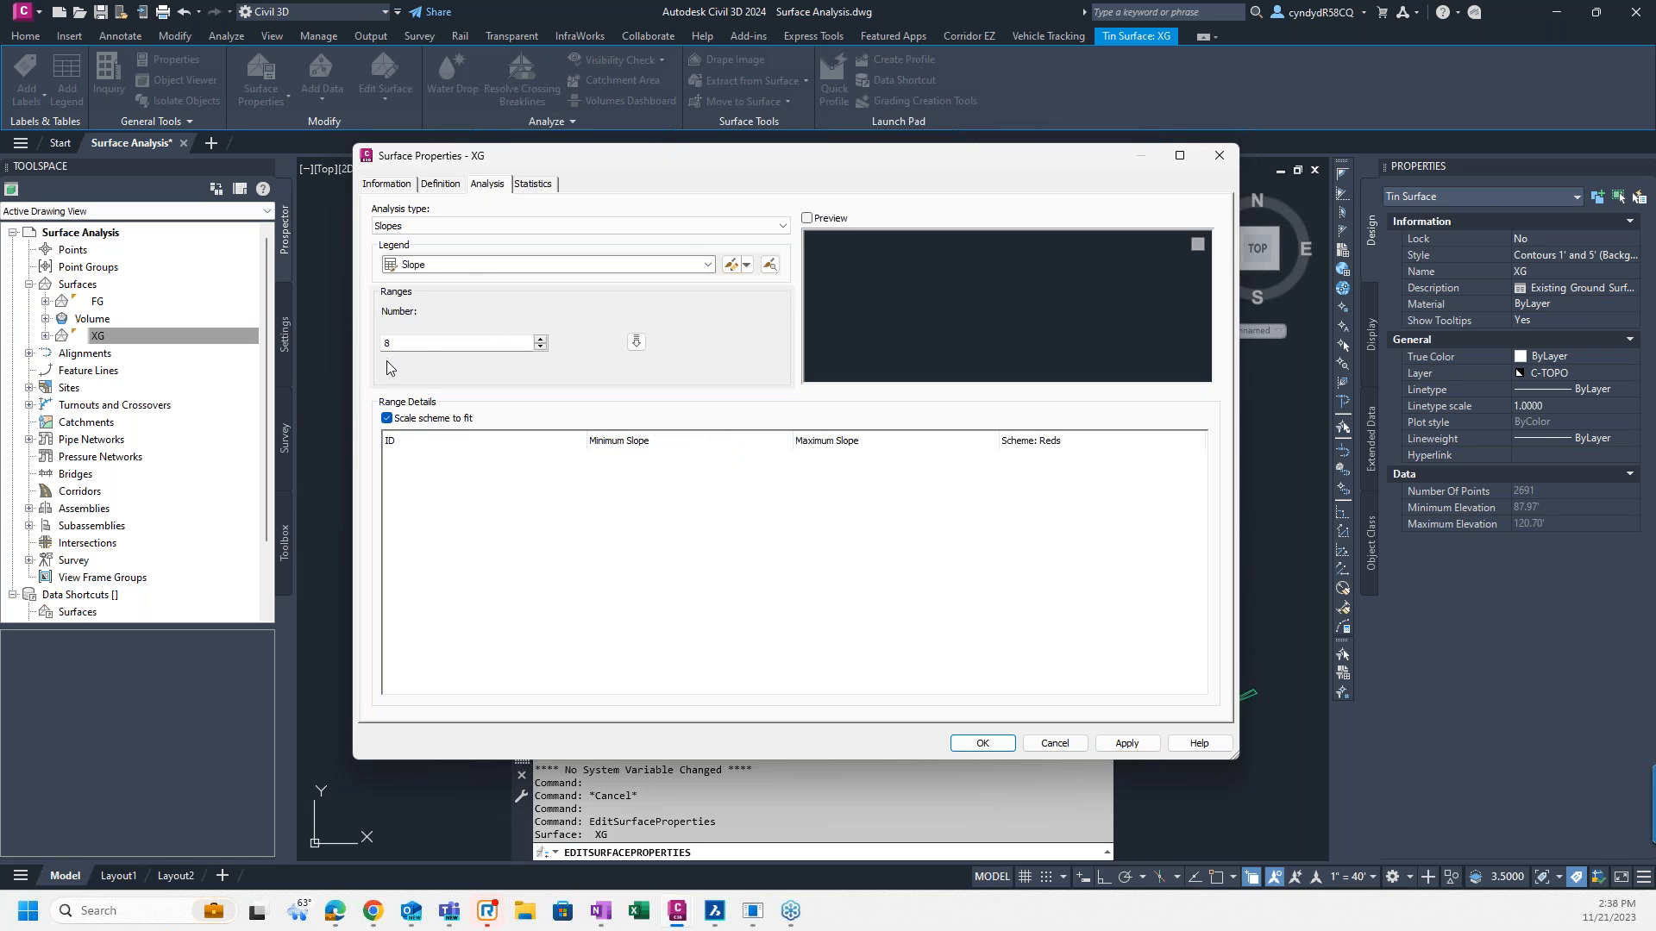
double_click(503, 348)
text(5)
text(3)
click(635, 343)
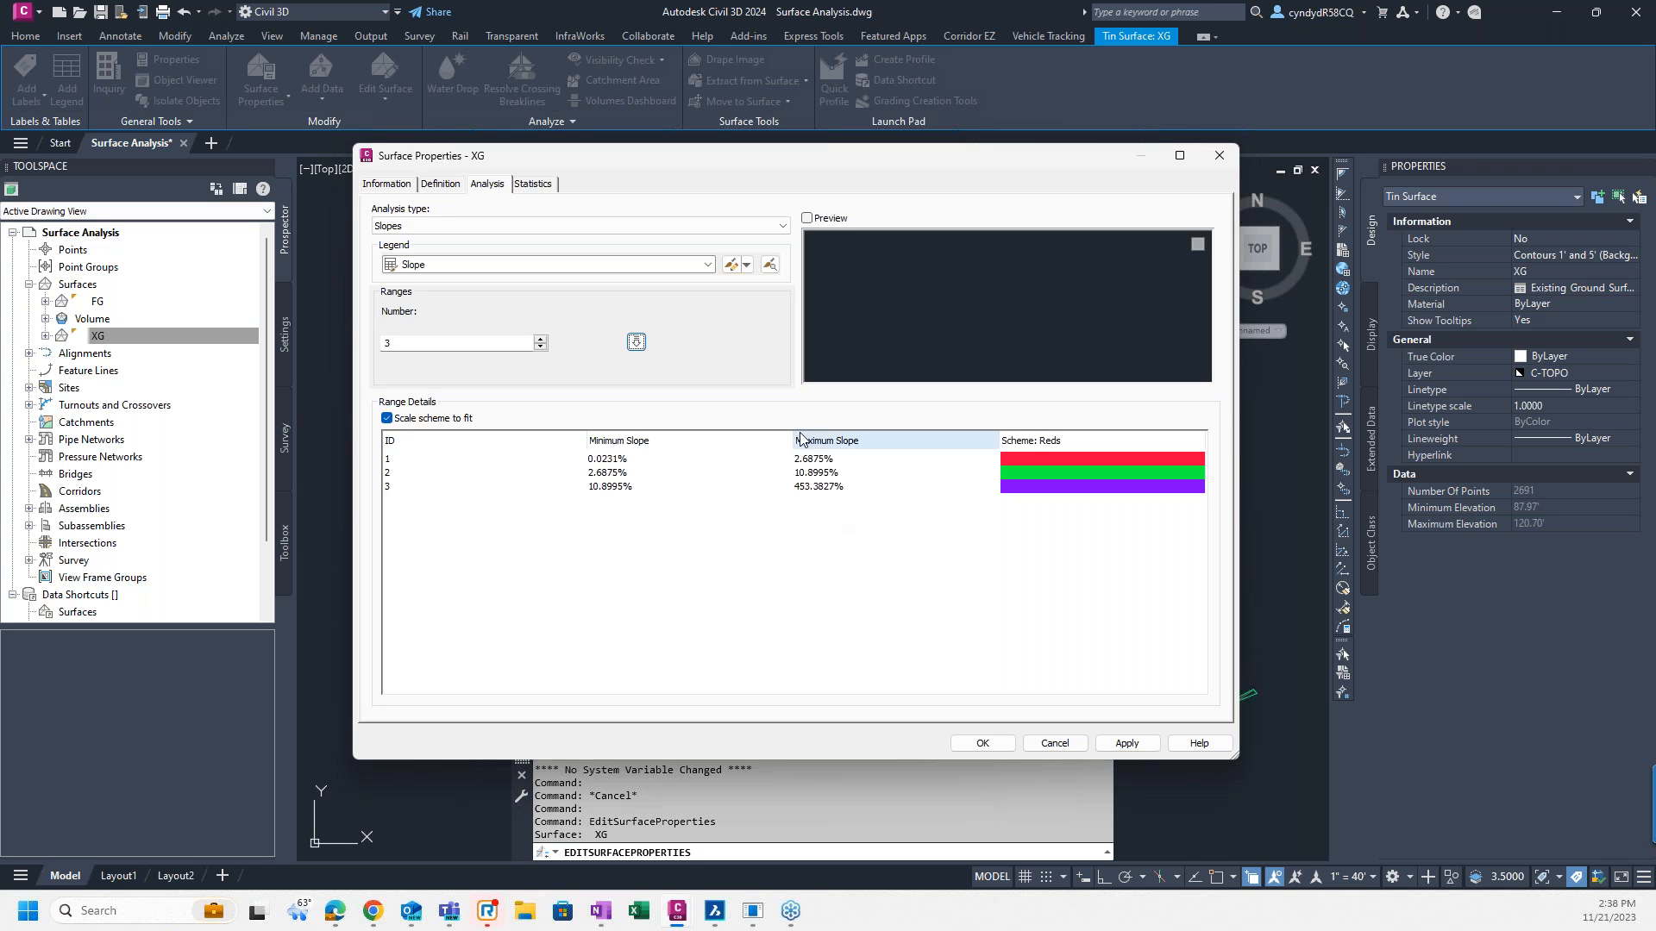
Step: Set the minimum slope of range 3 and the maximum slope of range 2 to 25%
click(645, 488)
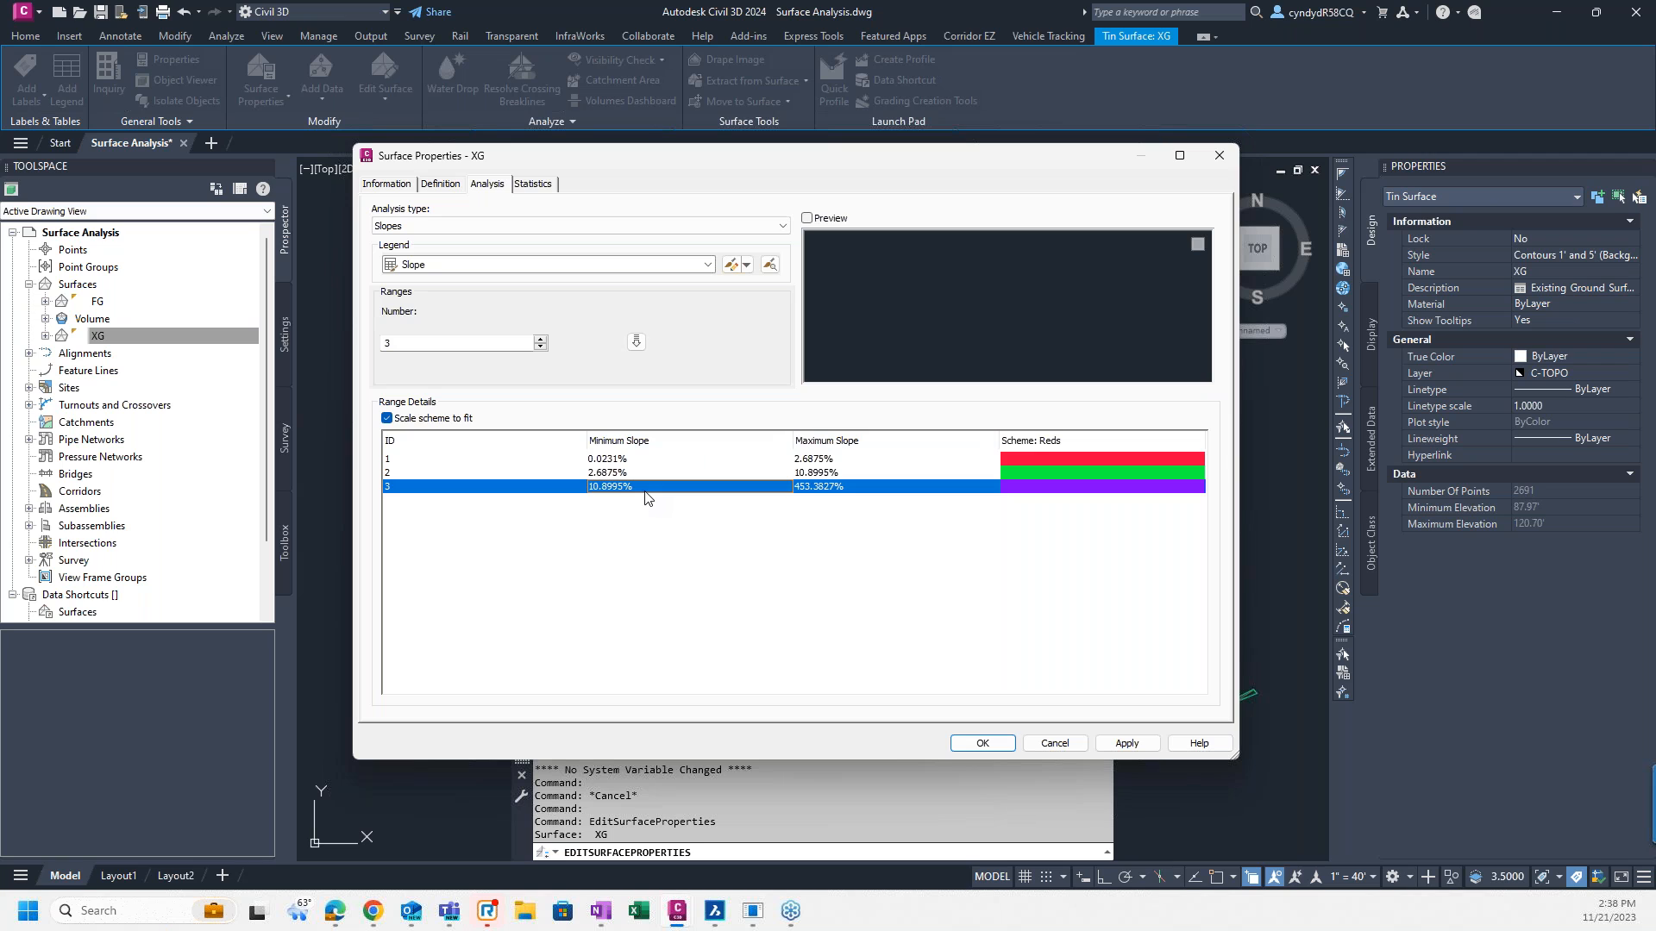
click(650, 487)
text(25)
key(Return)
click(879, 472)
click(879, 473)
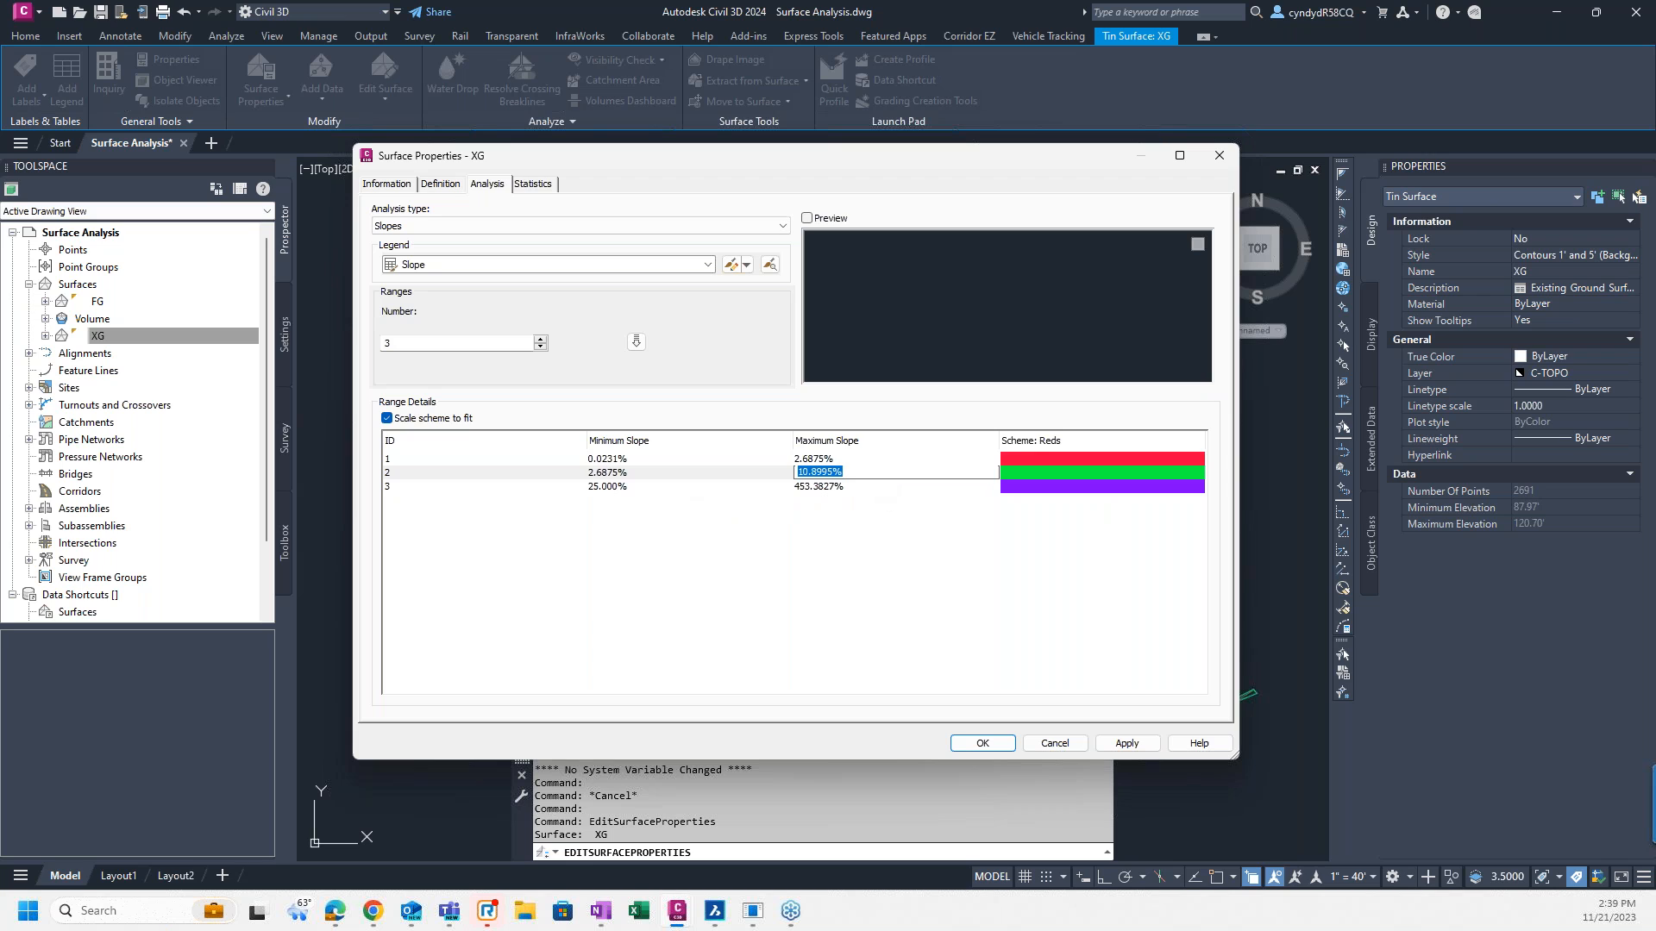
text(25)
key(Return)
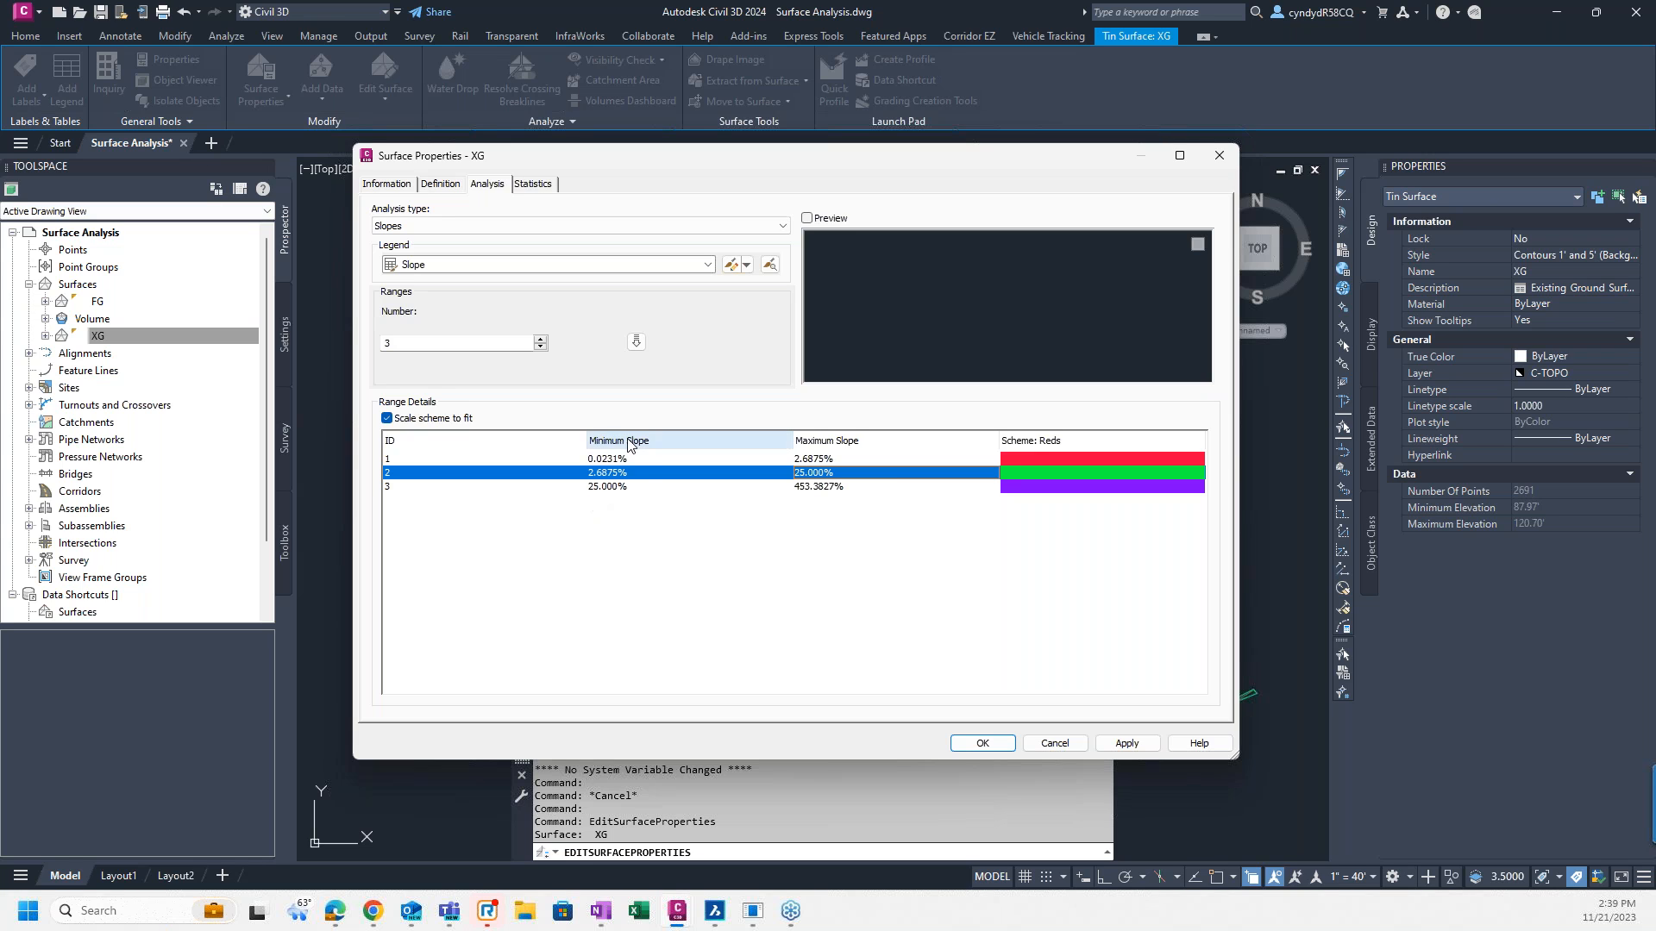
Step: Set the minimum slope of range 2 and the maximum slope of range 1 to 10%
click(641, 475)
text(10)
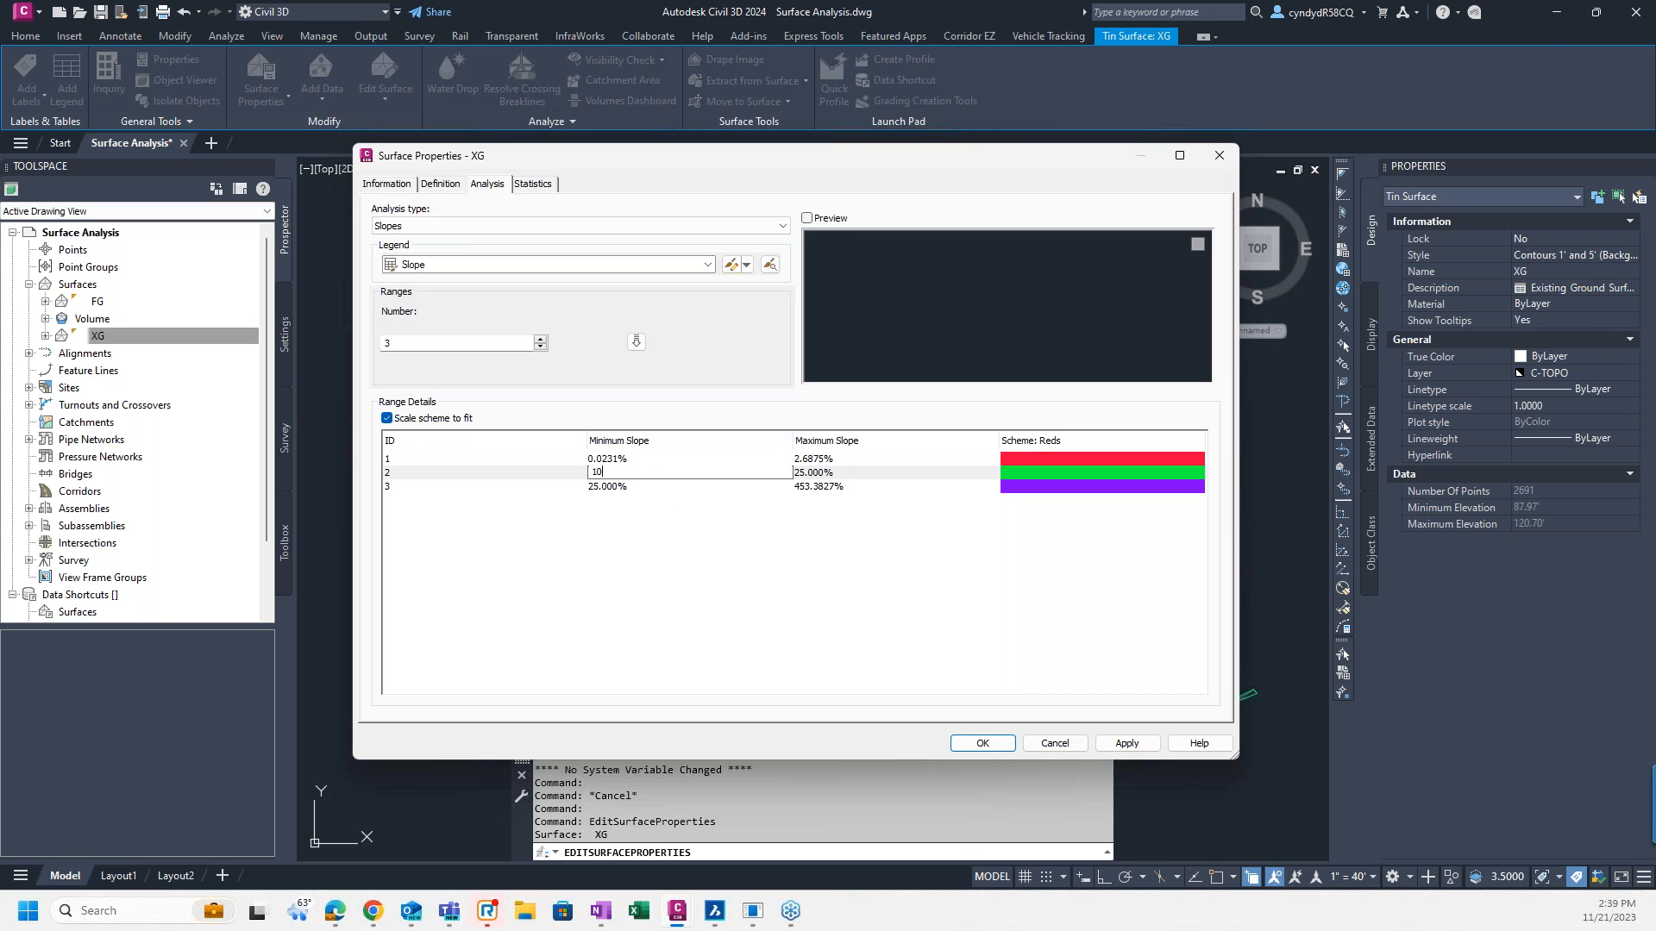
key(Return)
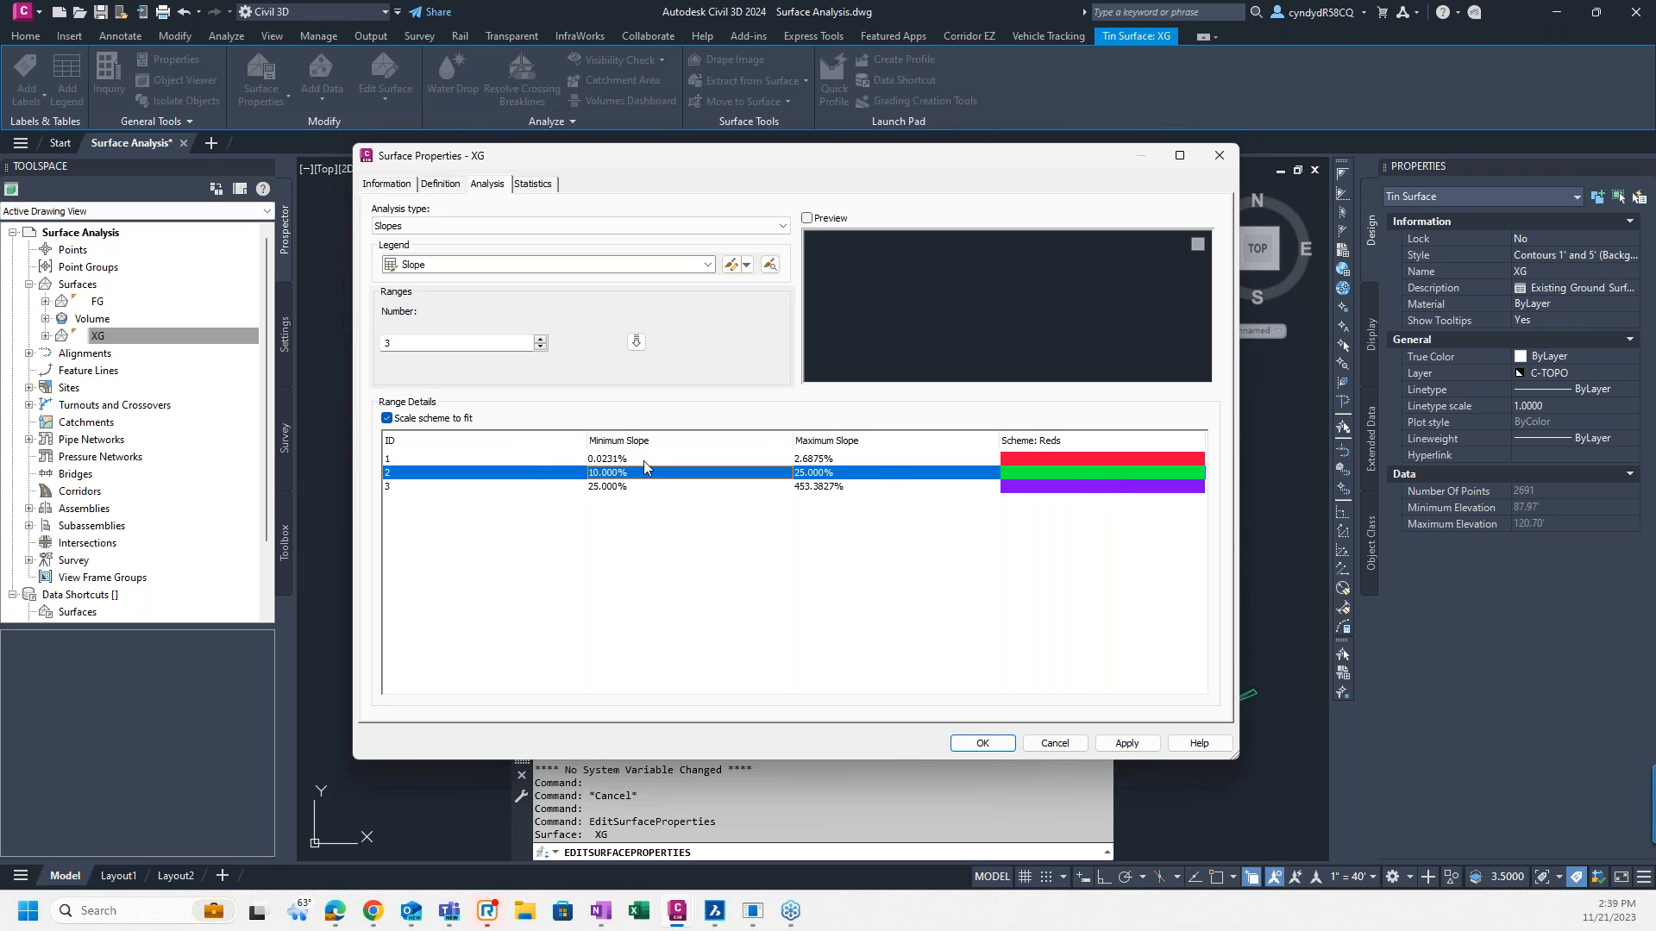
click(861, 462)
click(864, 463)
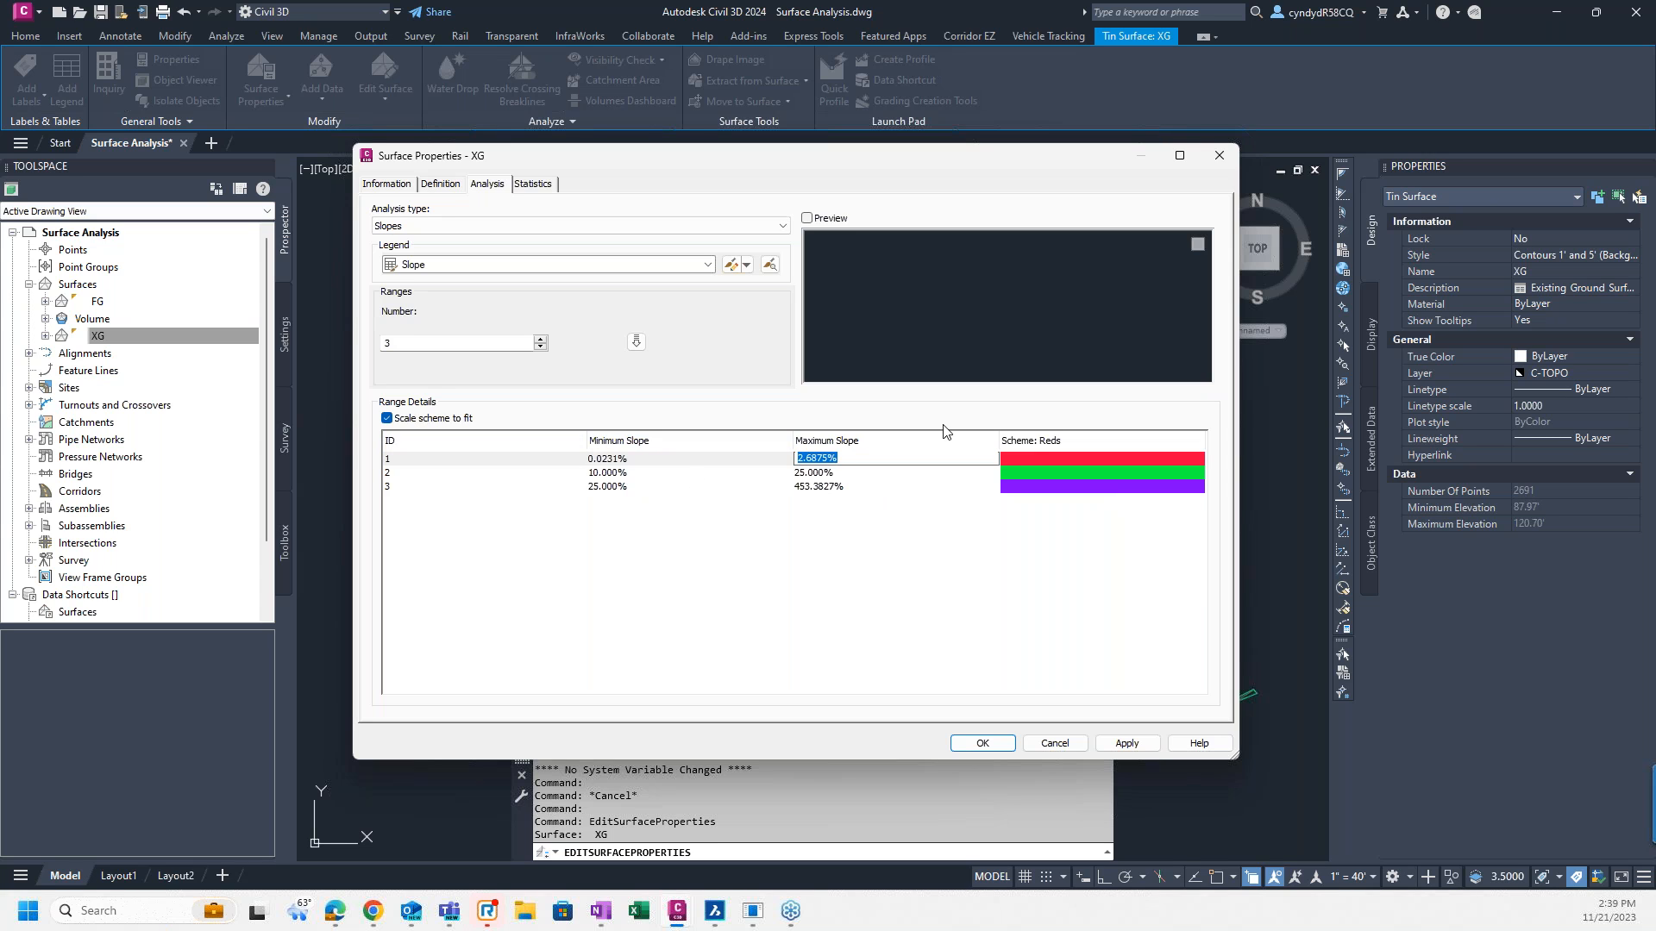
text(10)
key(Return)
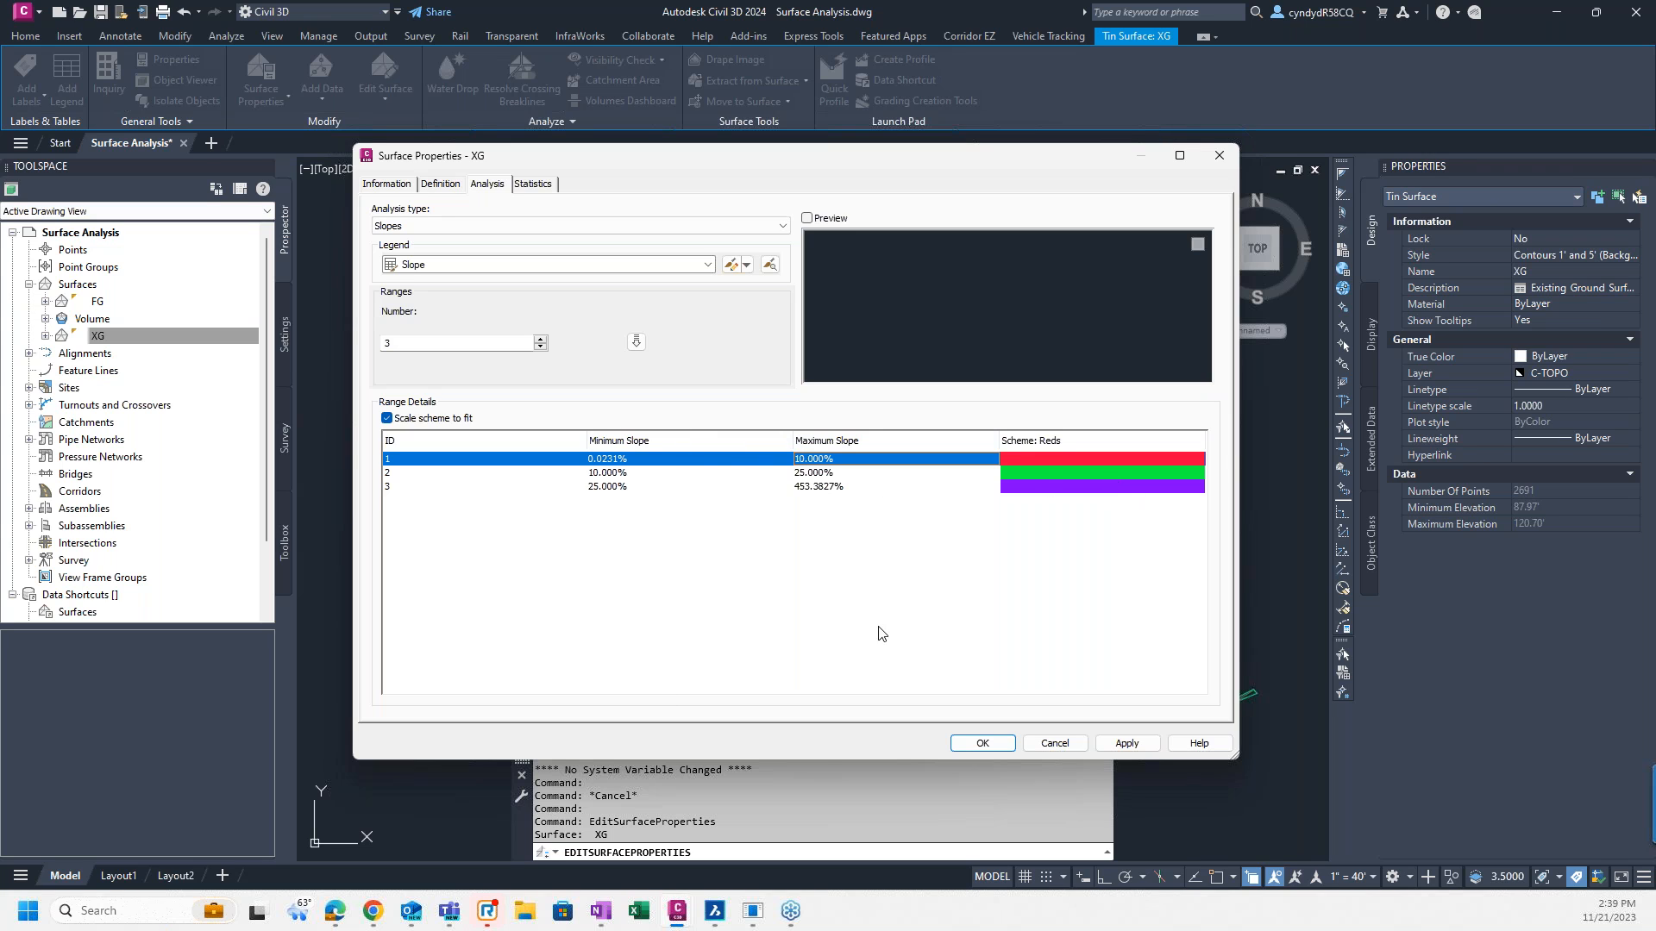
Step: Color slope range 1 green, range 2 yellow and range 3 red, and apply the analysis to the surface
double_click(1041, 457)
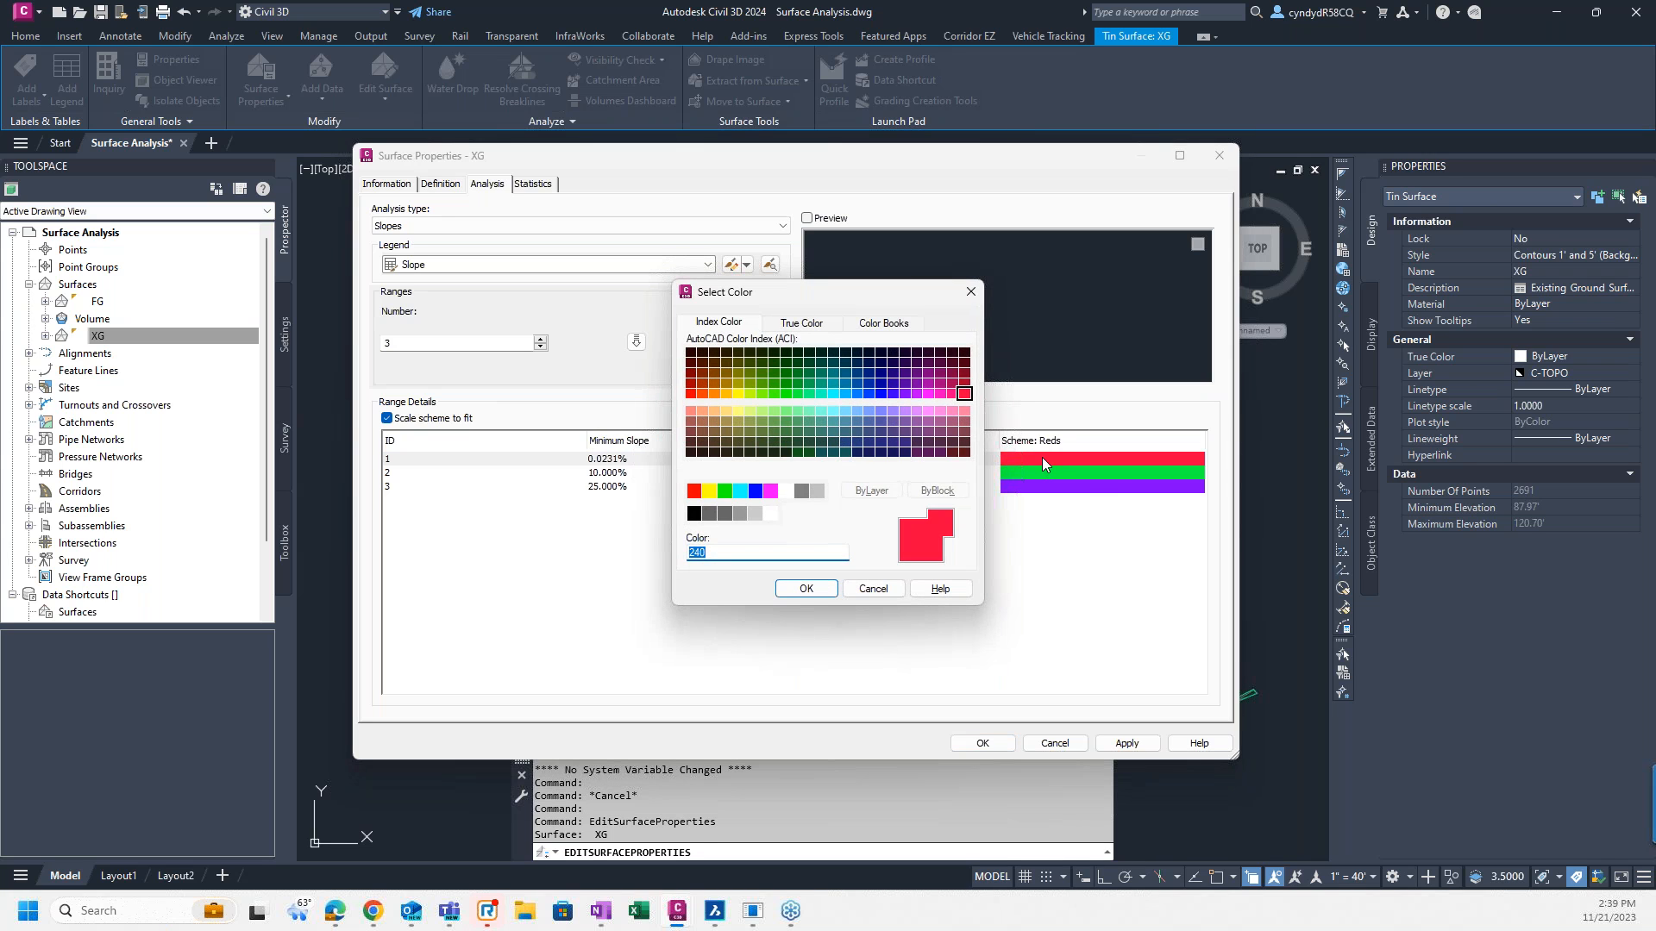
click(725, 493)
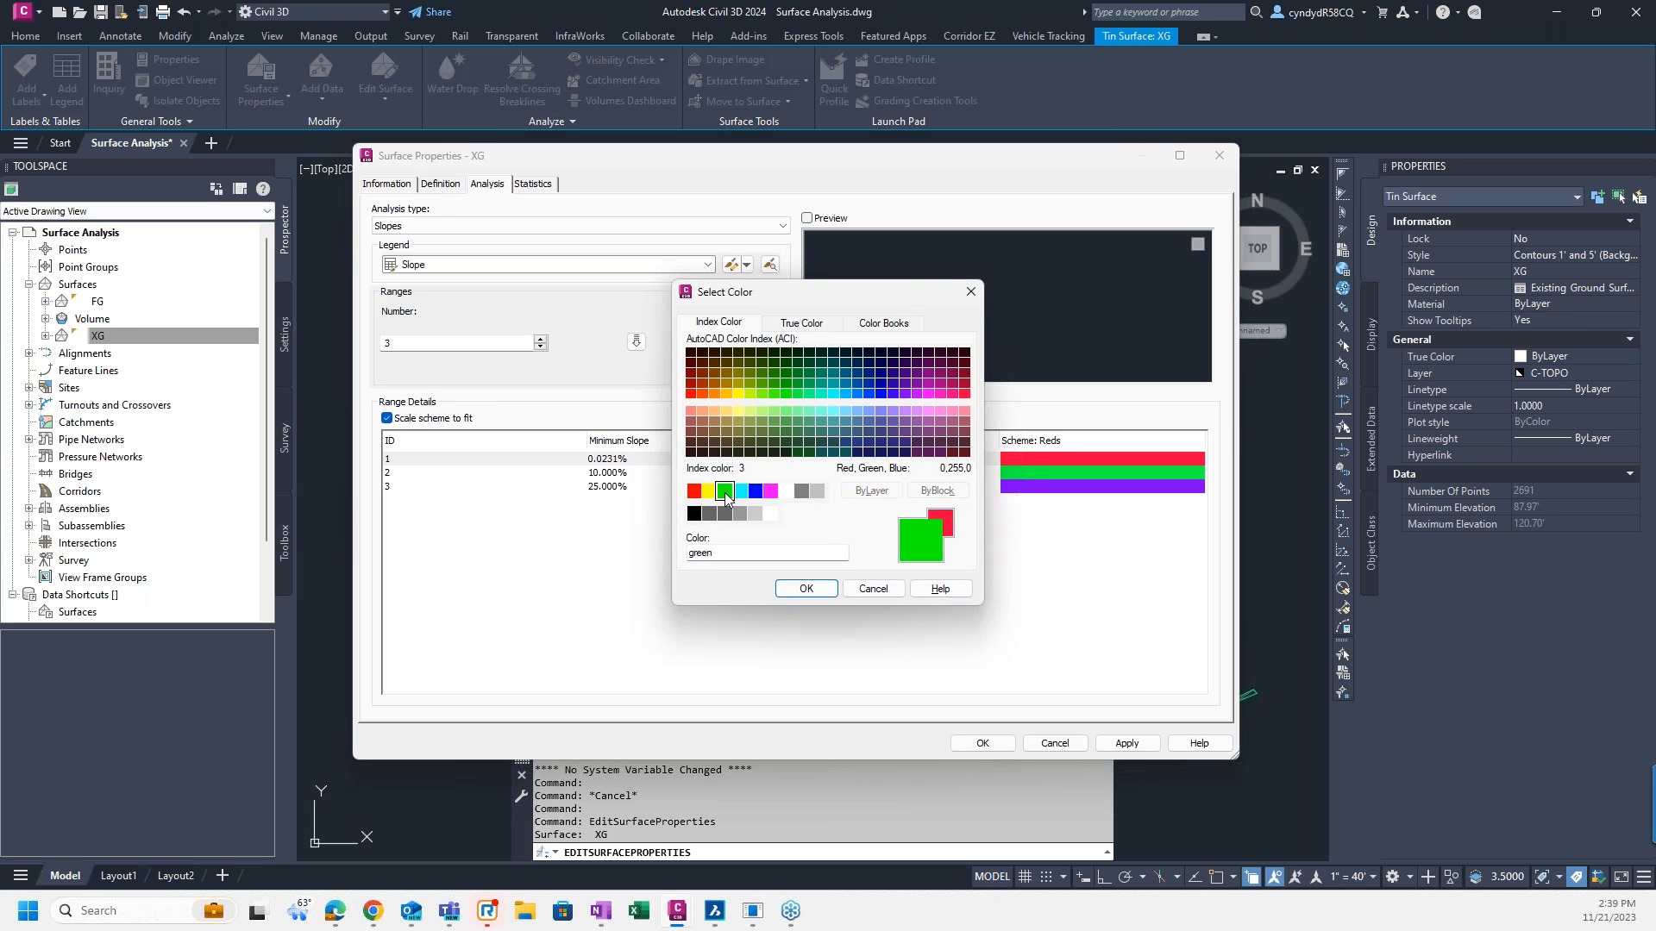
click(795, 590)
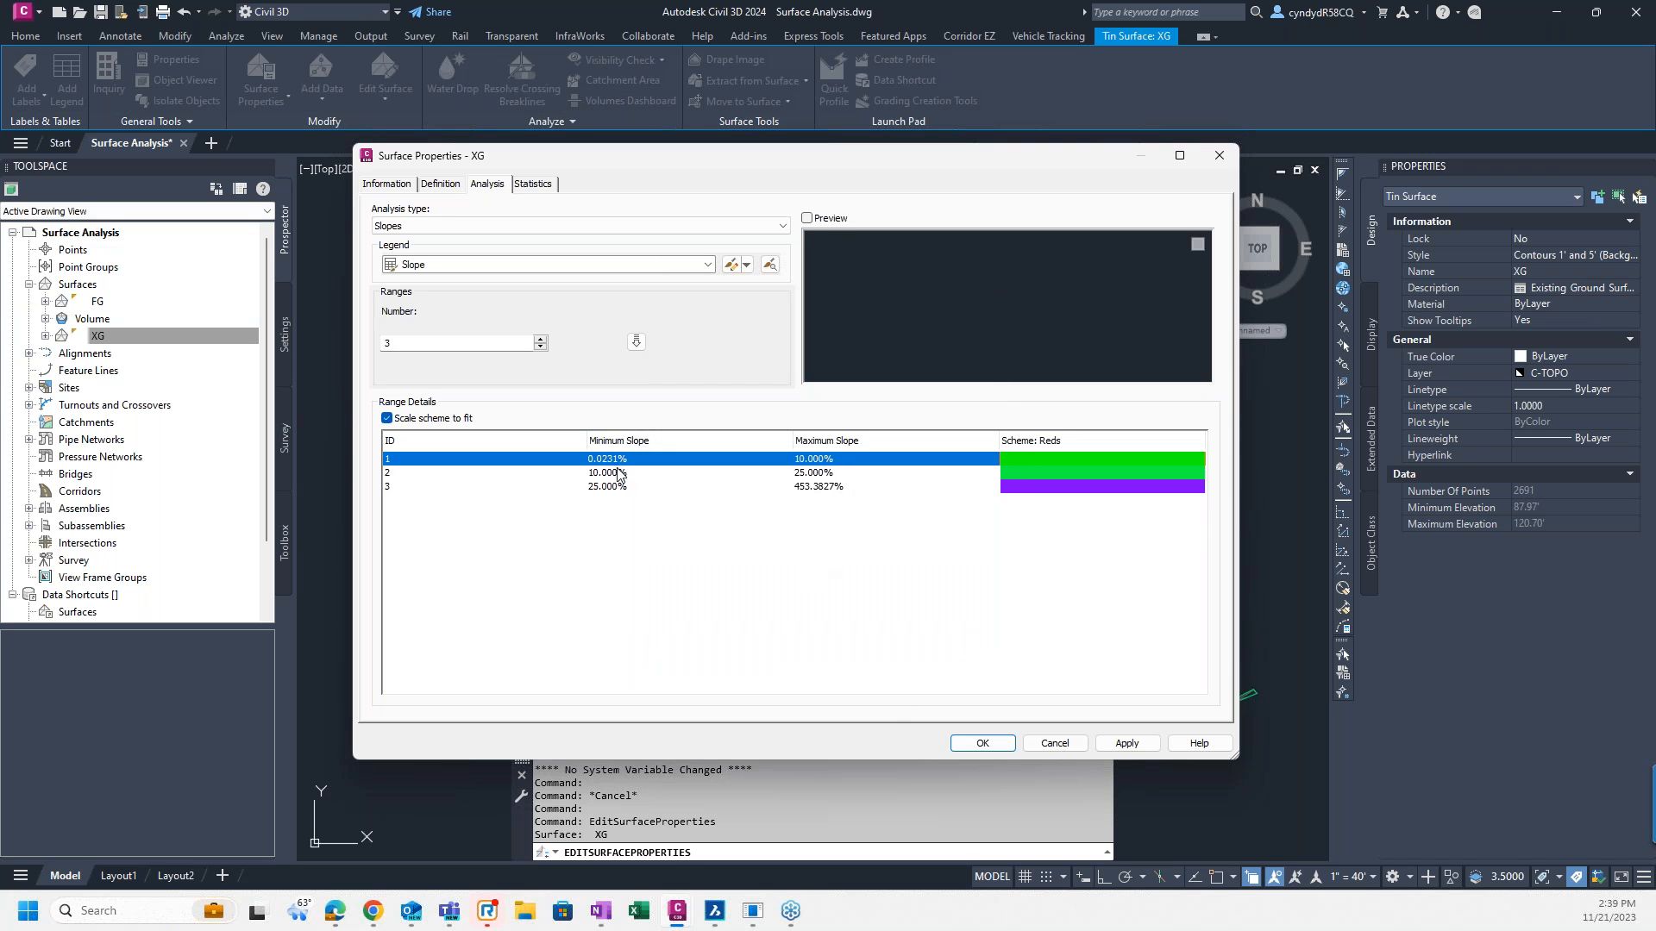
double_click(1090, 474)
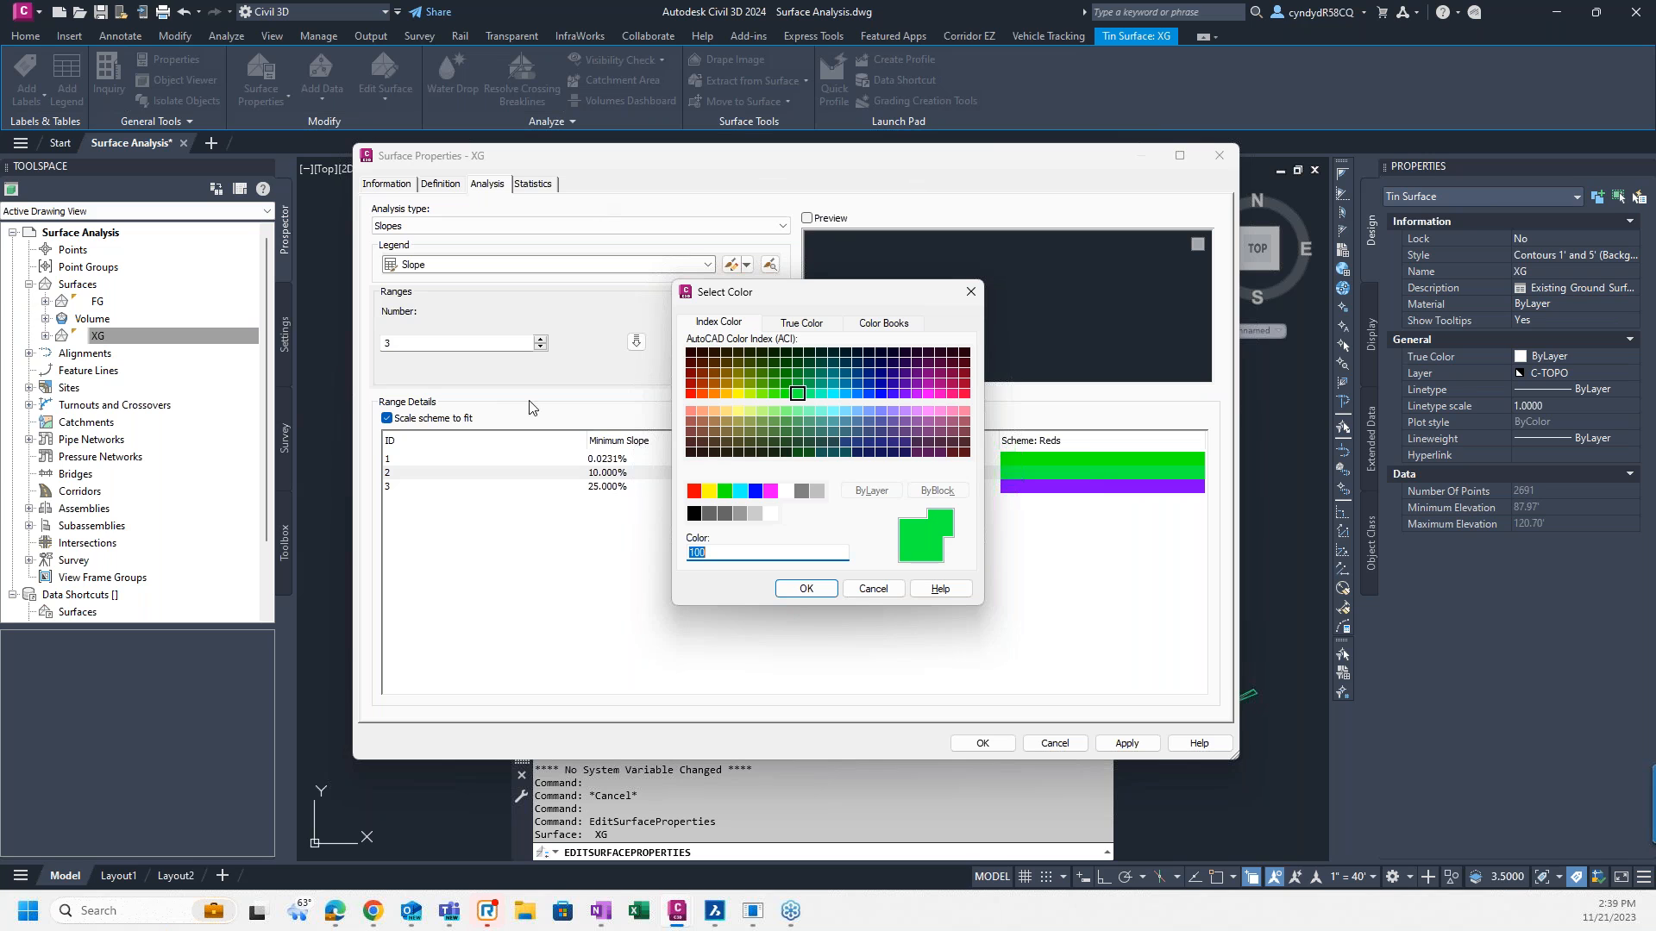
click(710, 492)
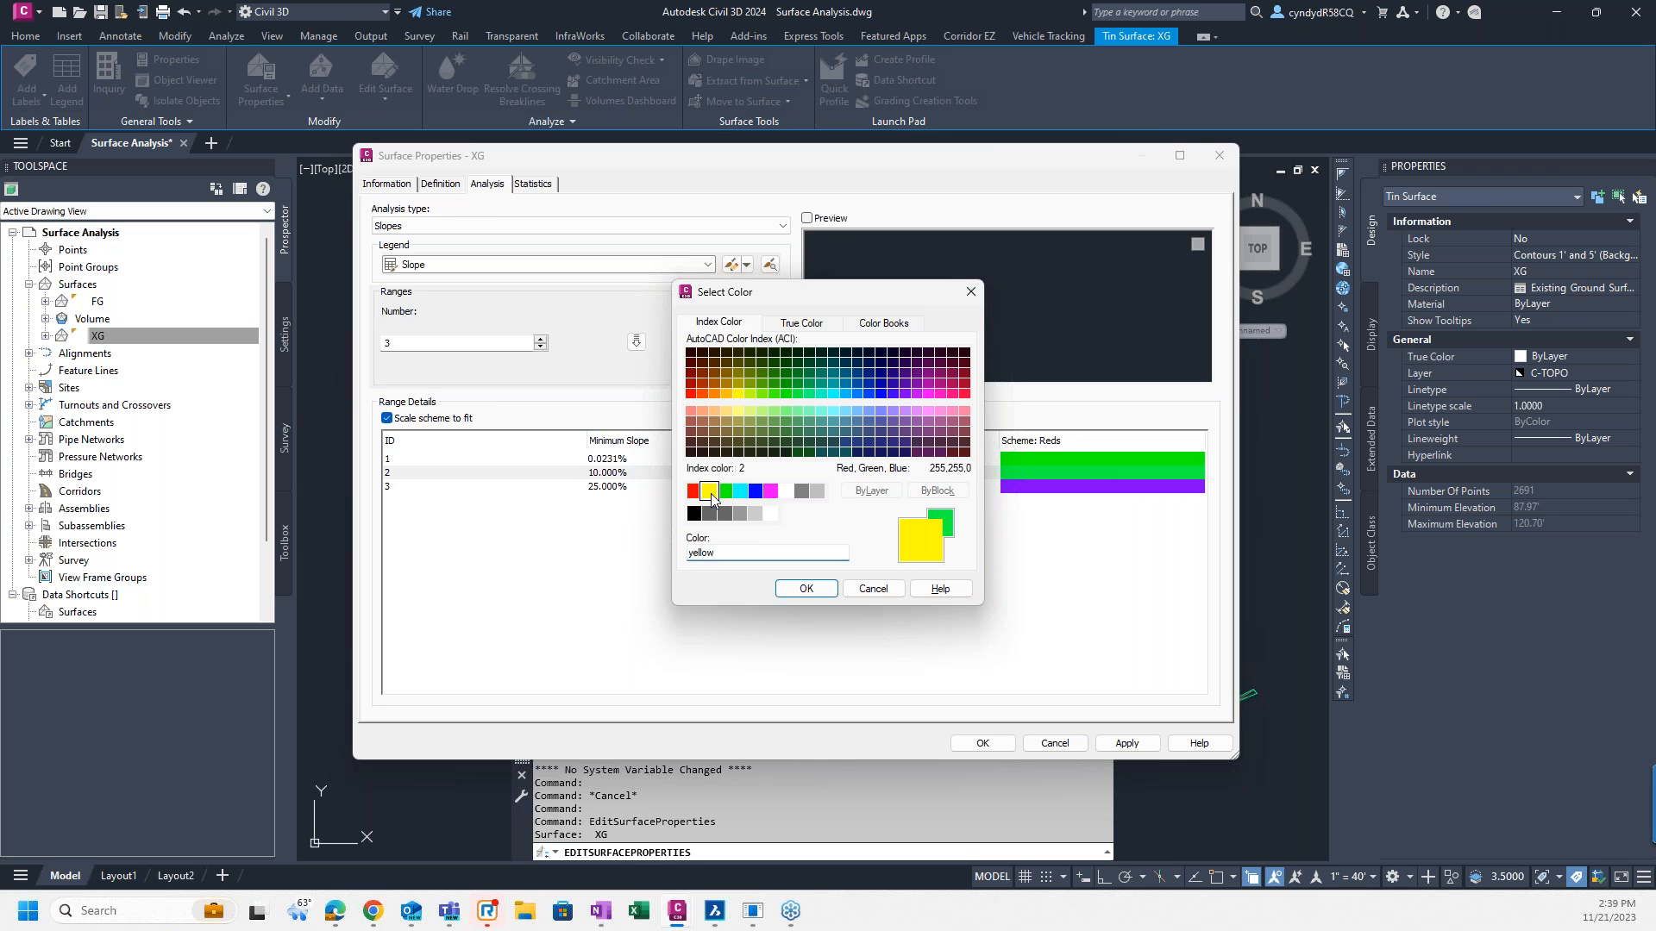
click(806, 588)
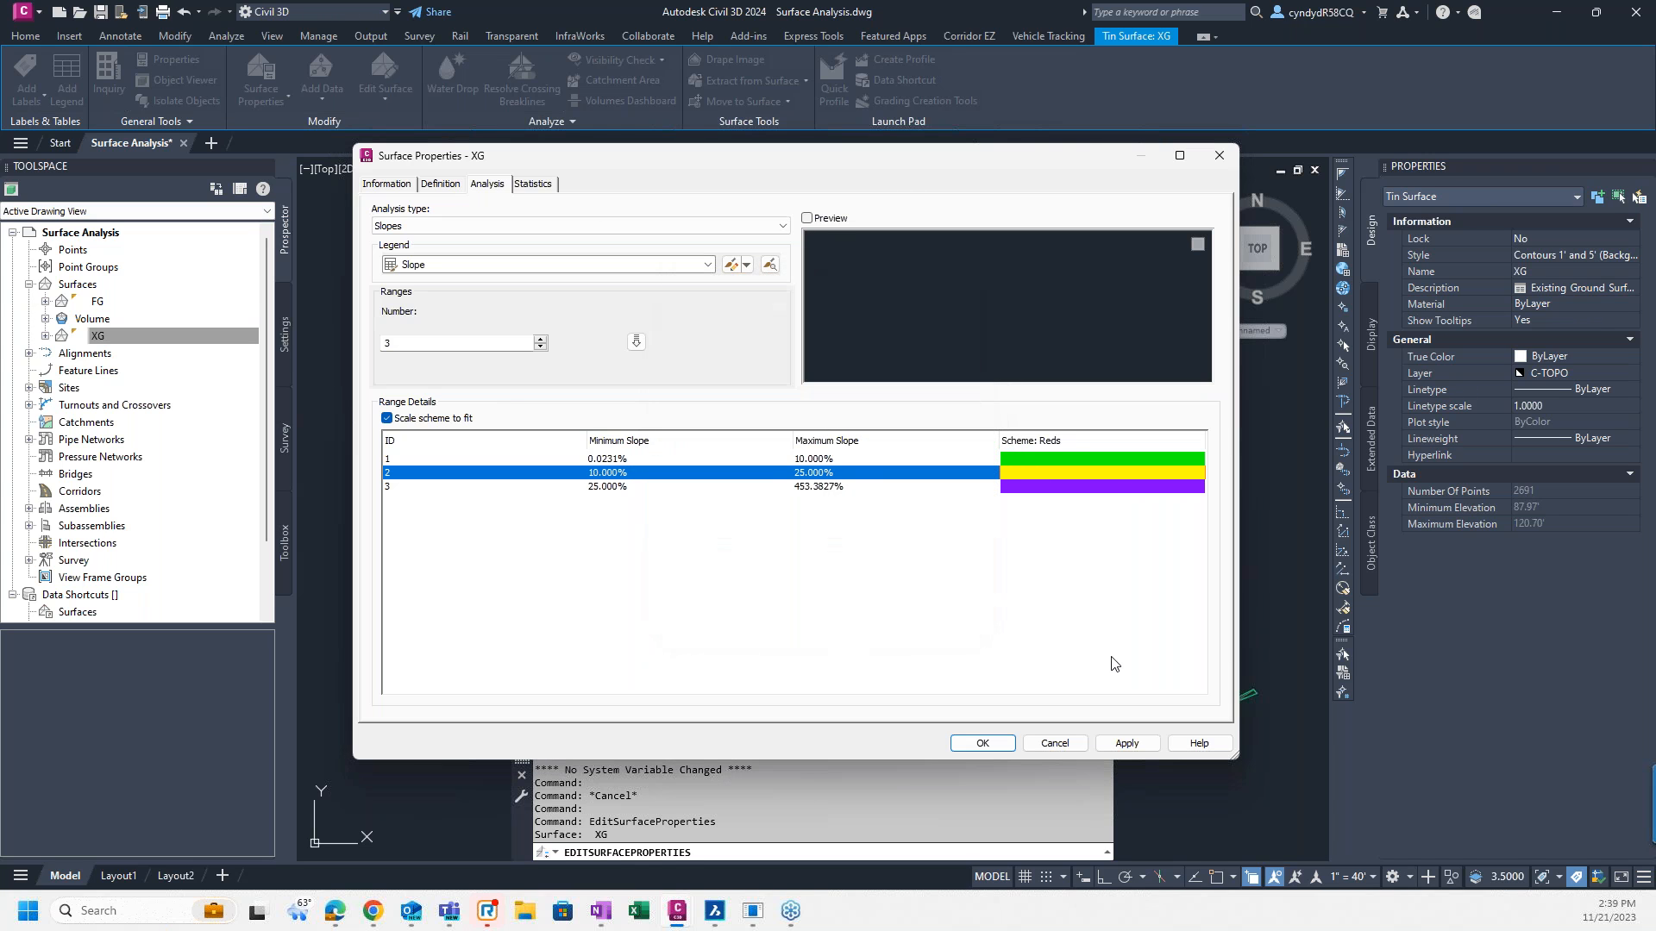
double_click(1109, 488)
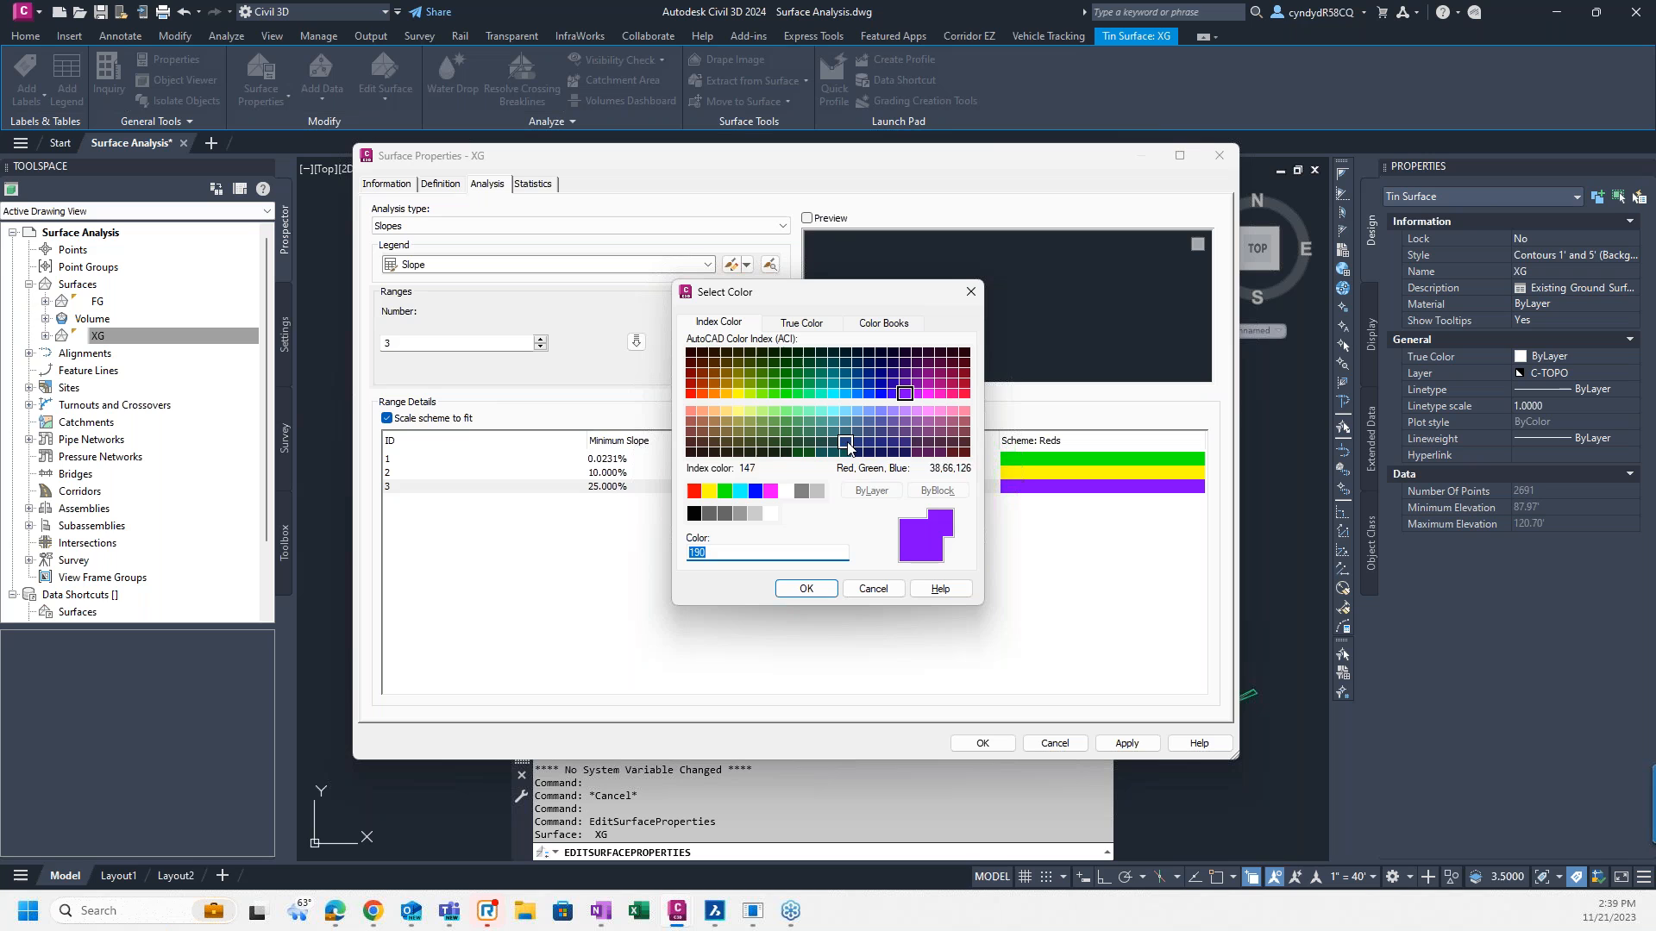
click(695, 492)
click(815, 590)
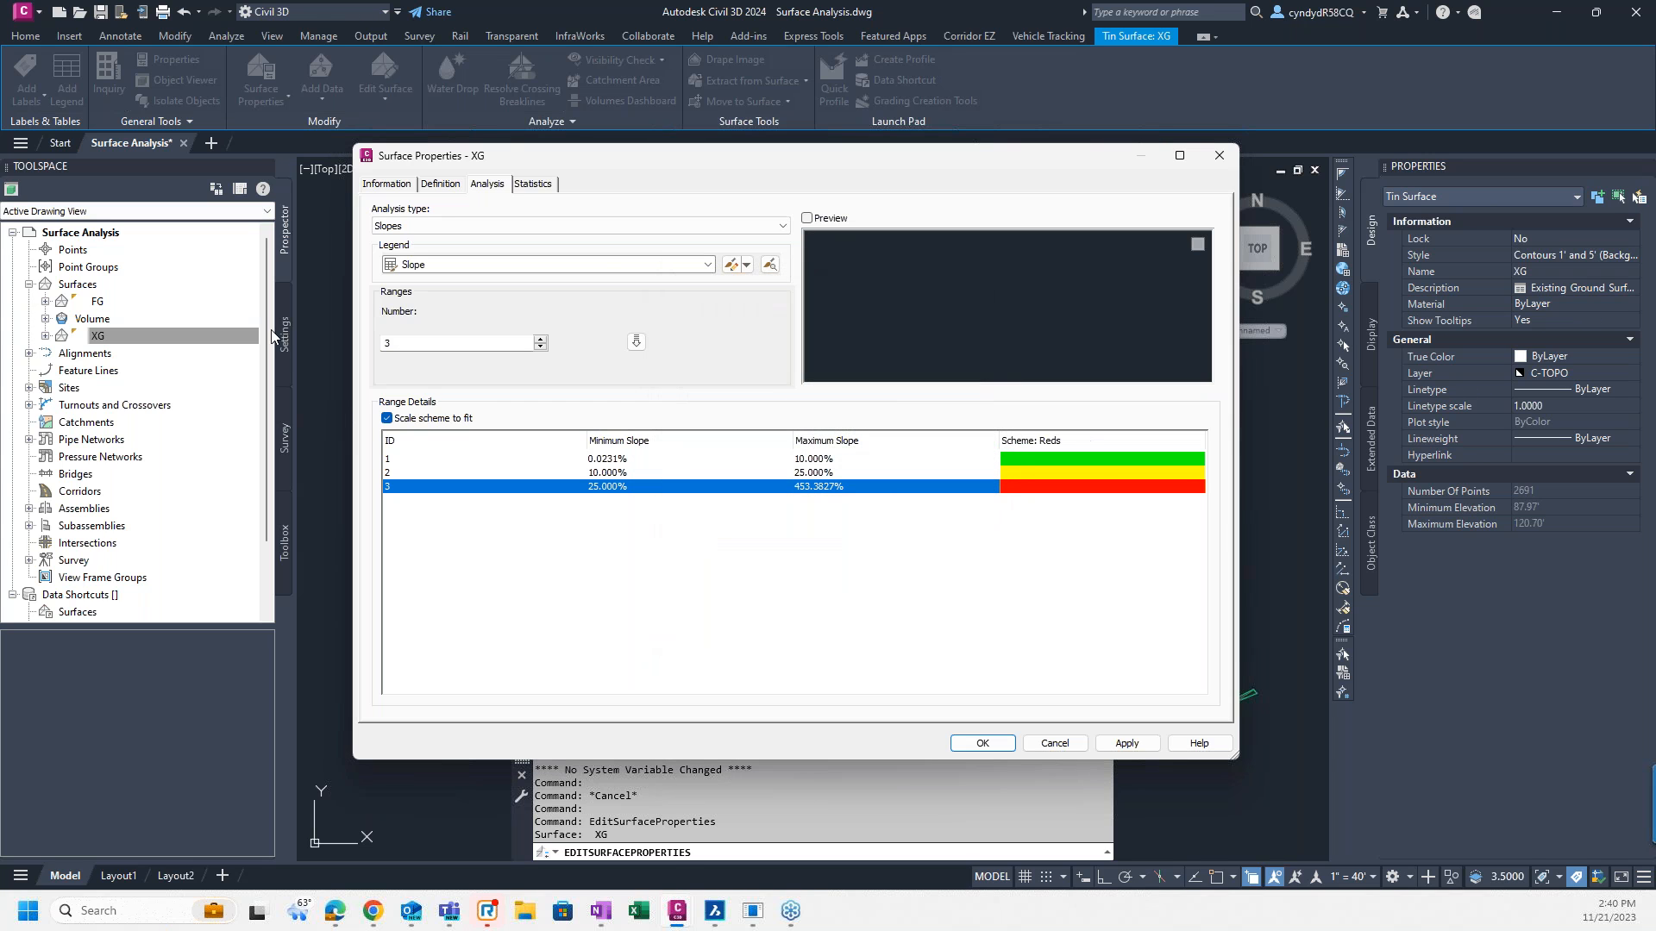
click(1142, 747)
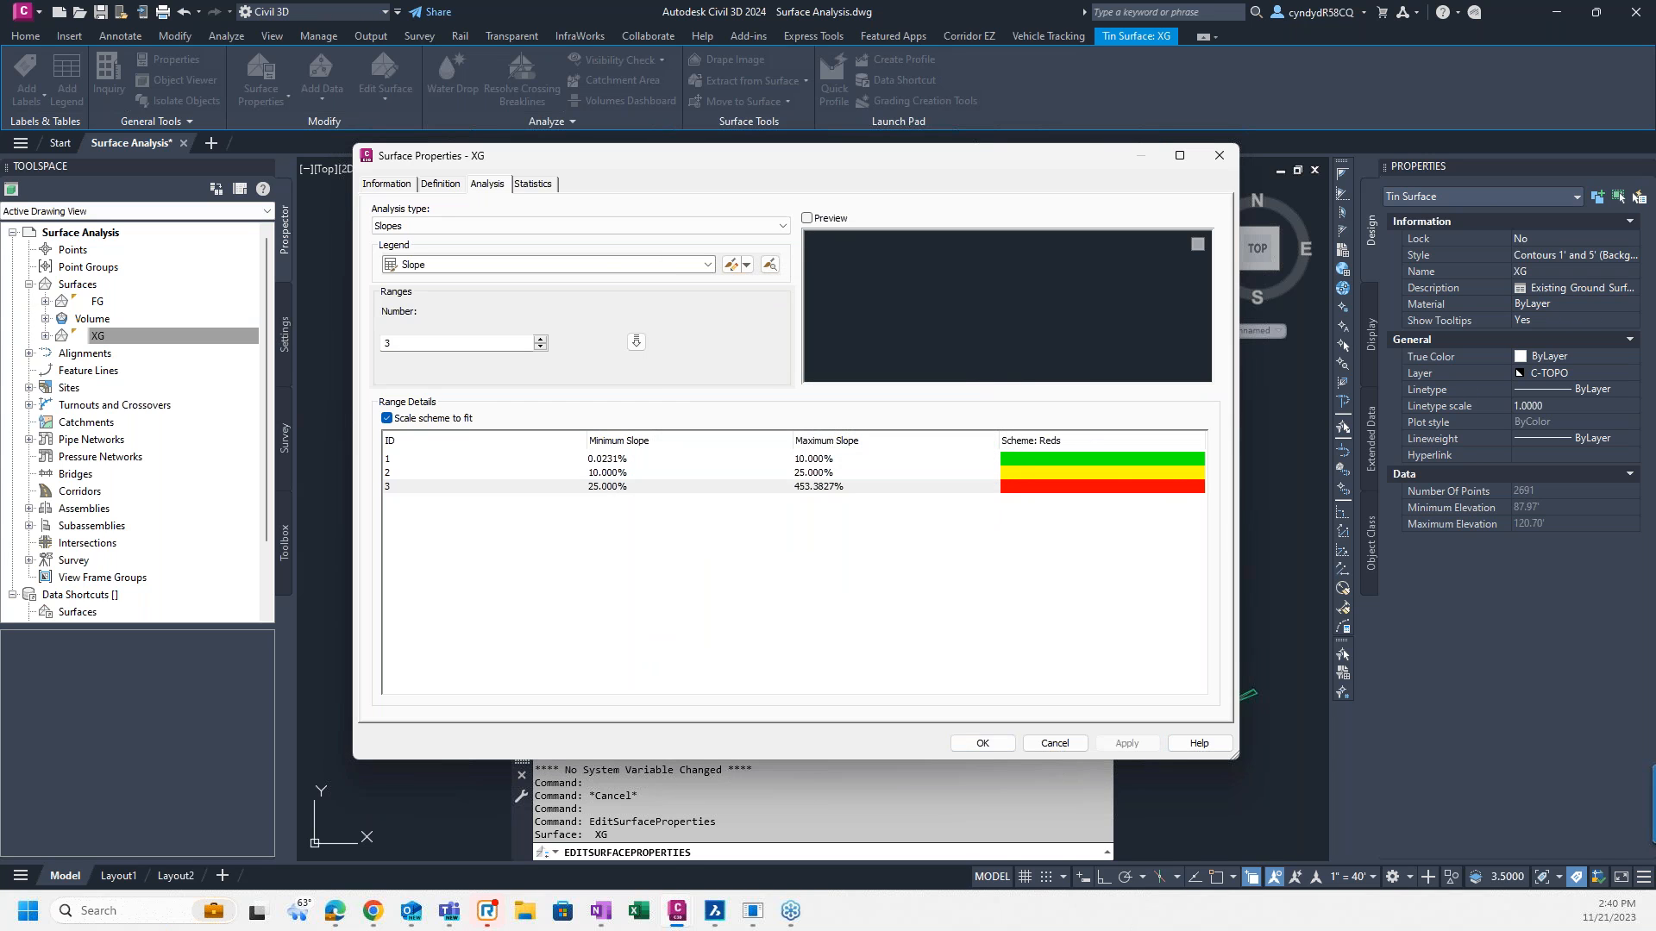
click(989, 750)
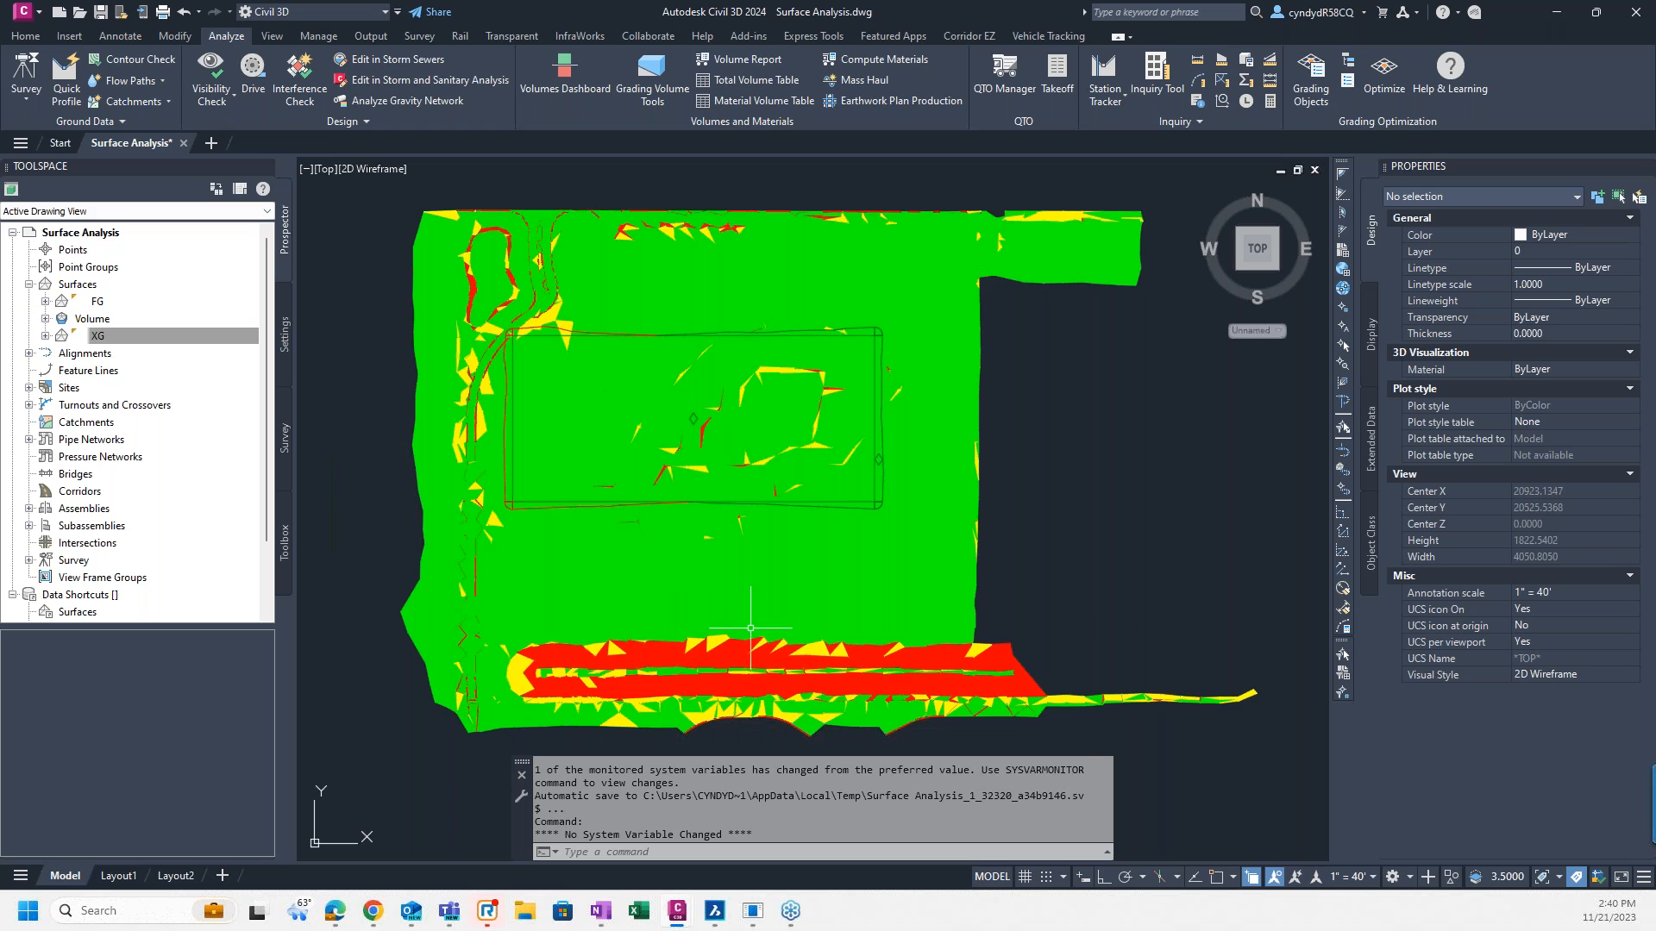
Step: Reopen the properties of surface XG, set the analysis type to Contours and generate 4 contour ranges
mouse_move(856, 627)
mouse_move(951, 447)
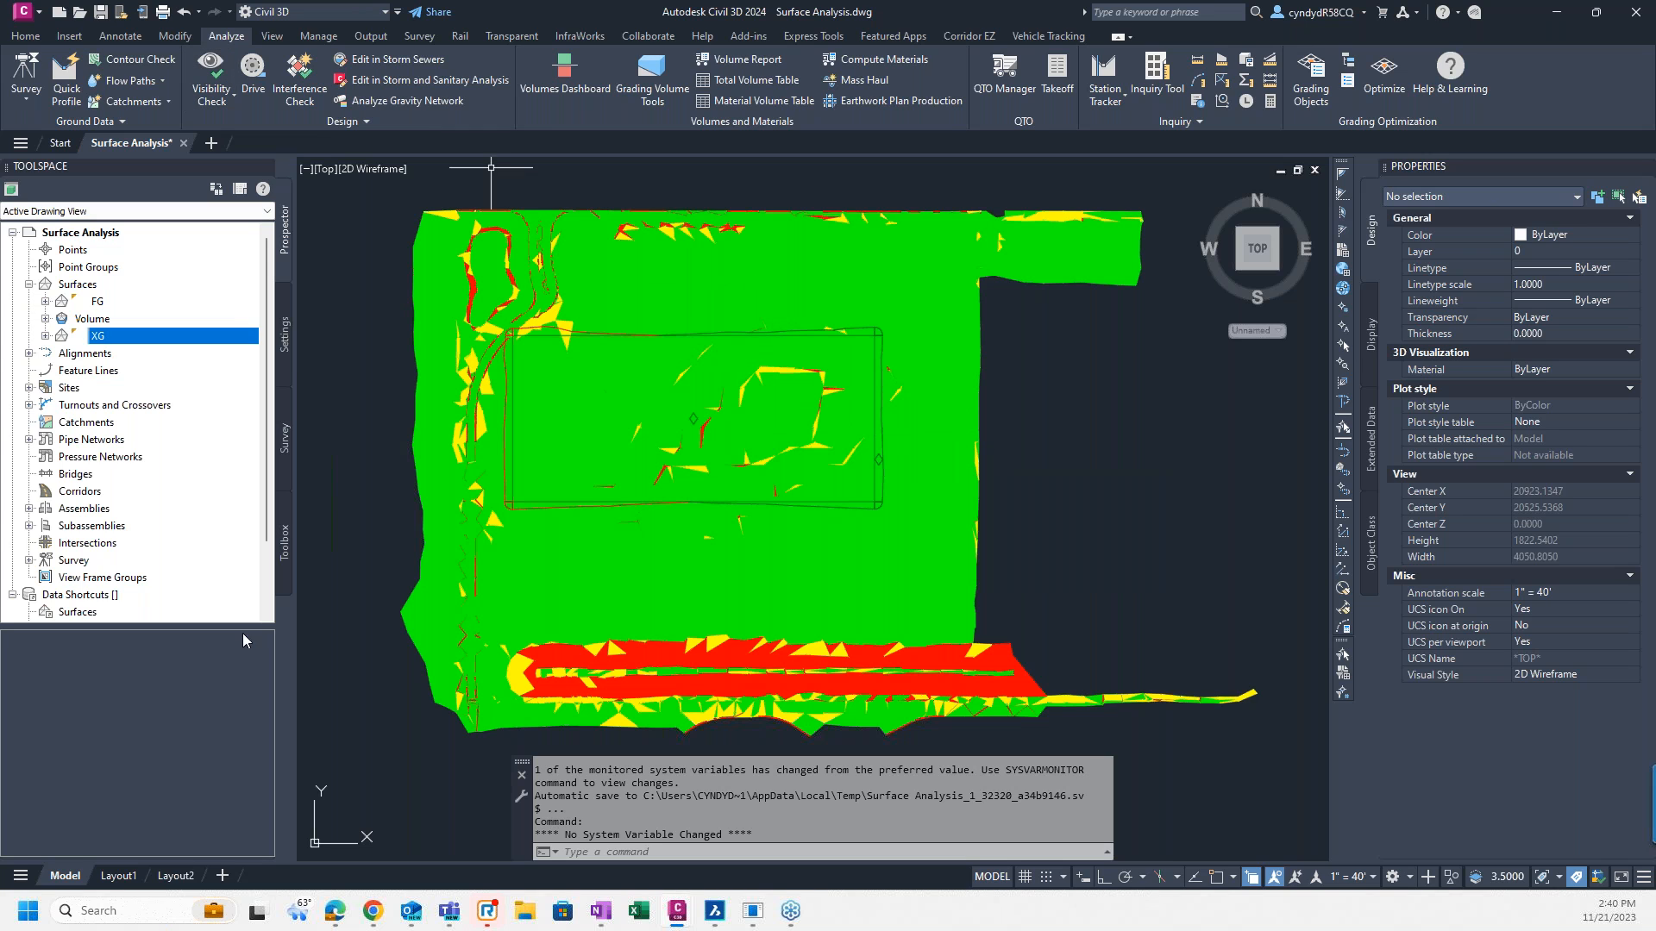
right_click(123, 342)
key(Escape)
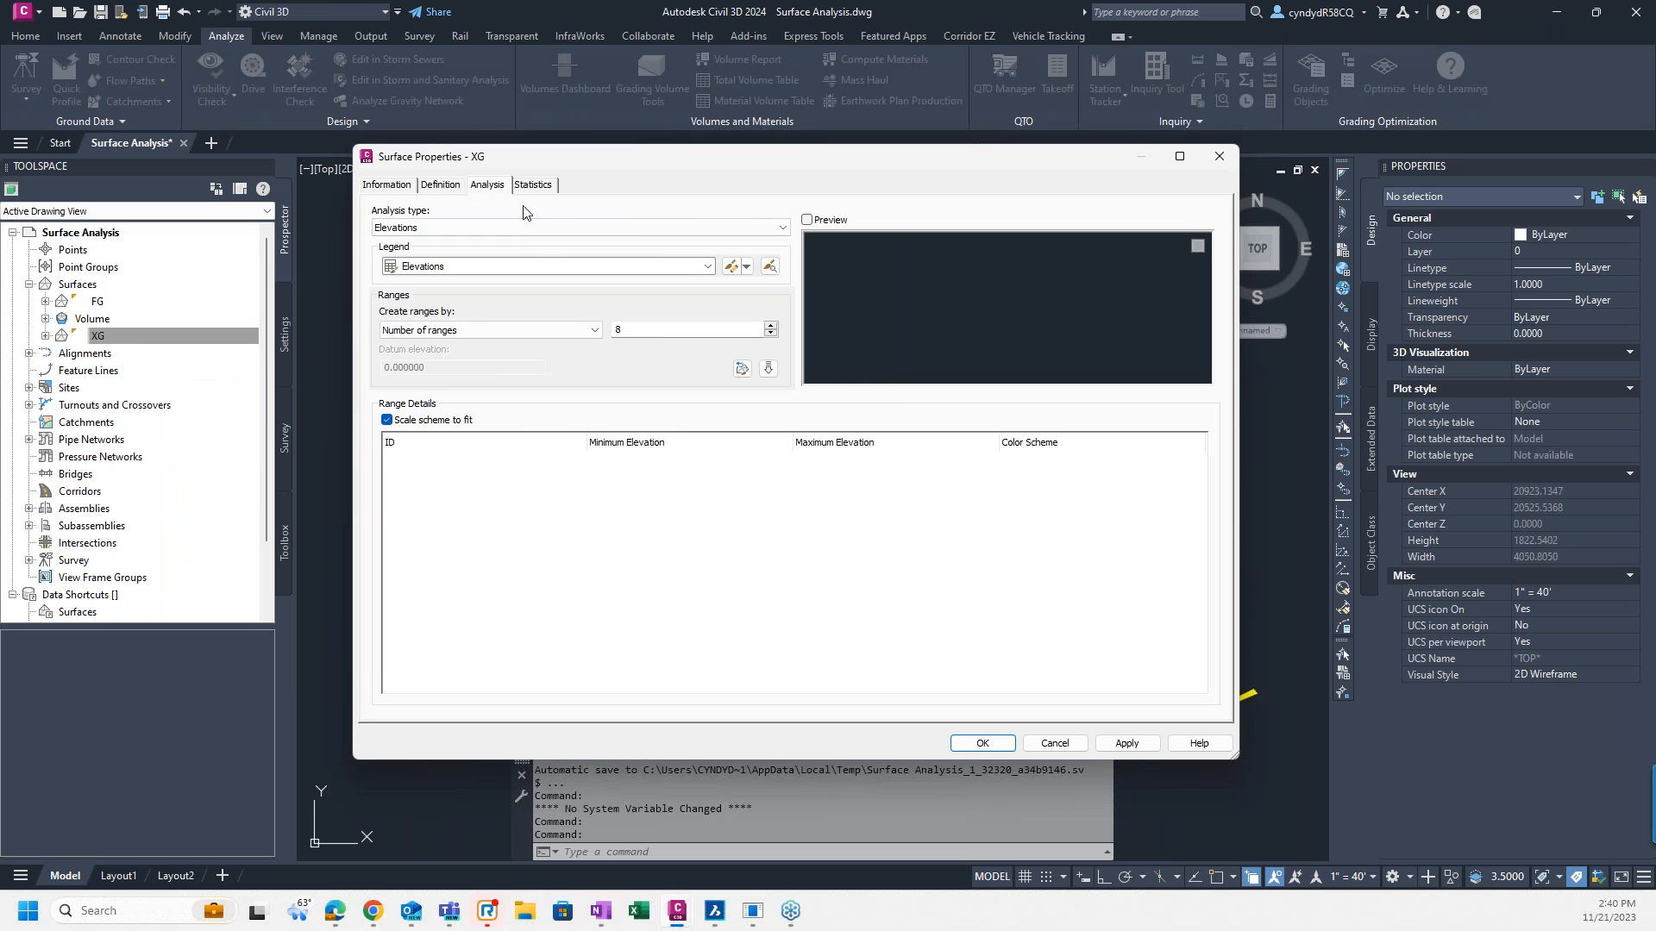
click(545, 228)
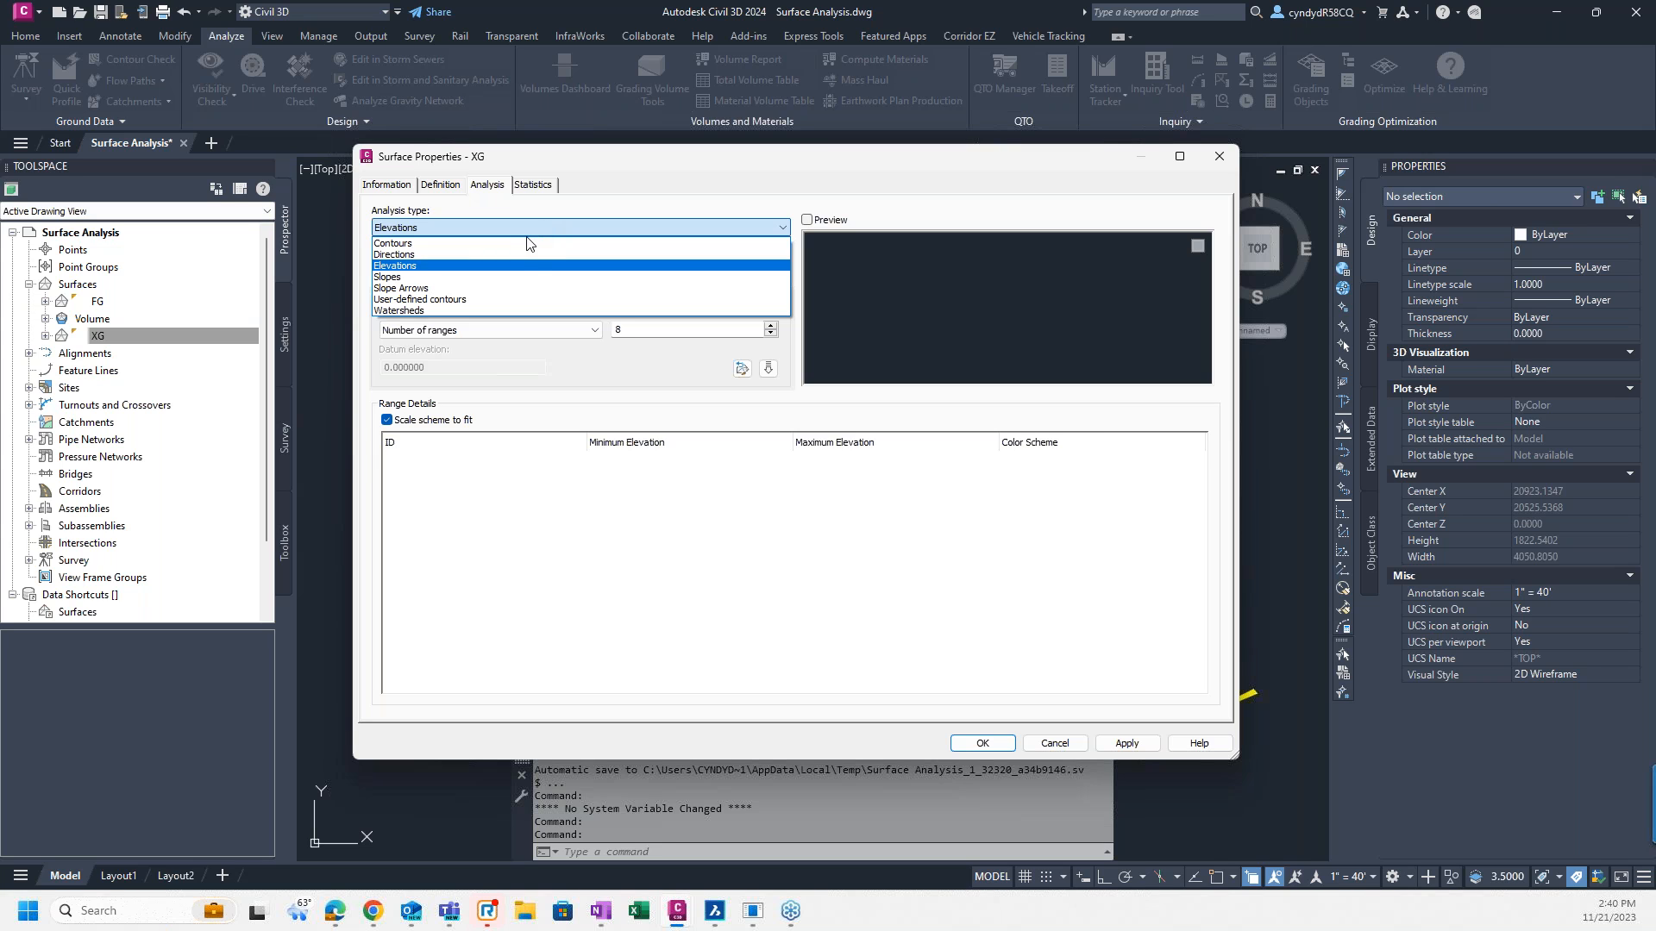
click(531, 244)
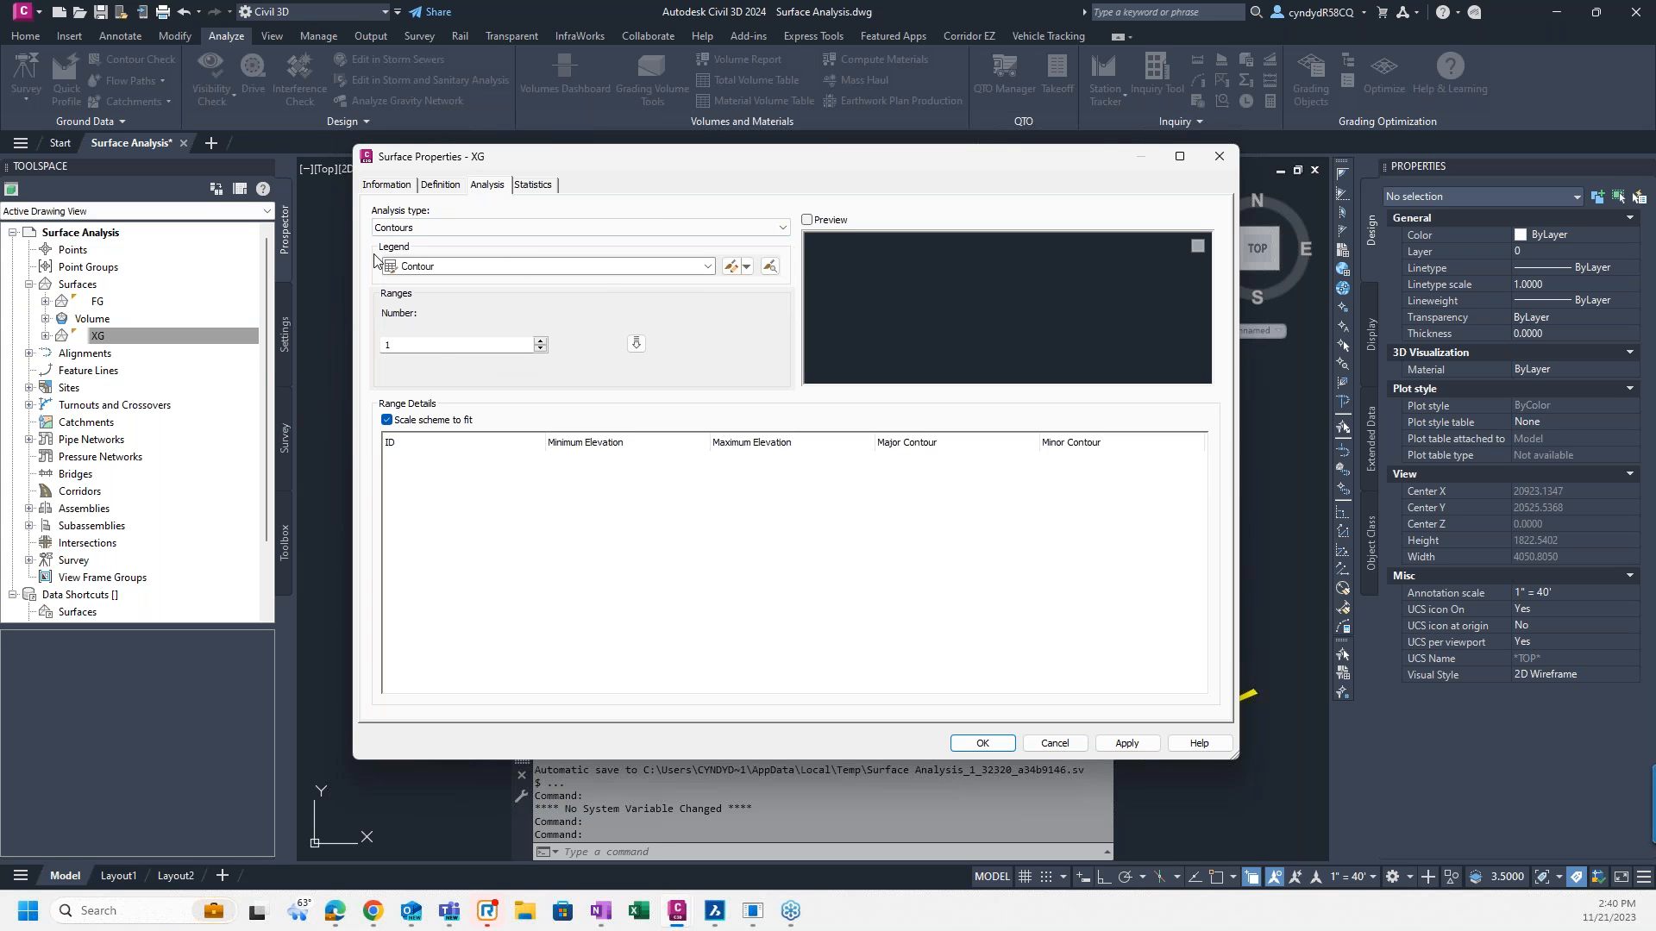
double_click(437, 345)
click(636, 344)
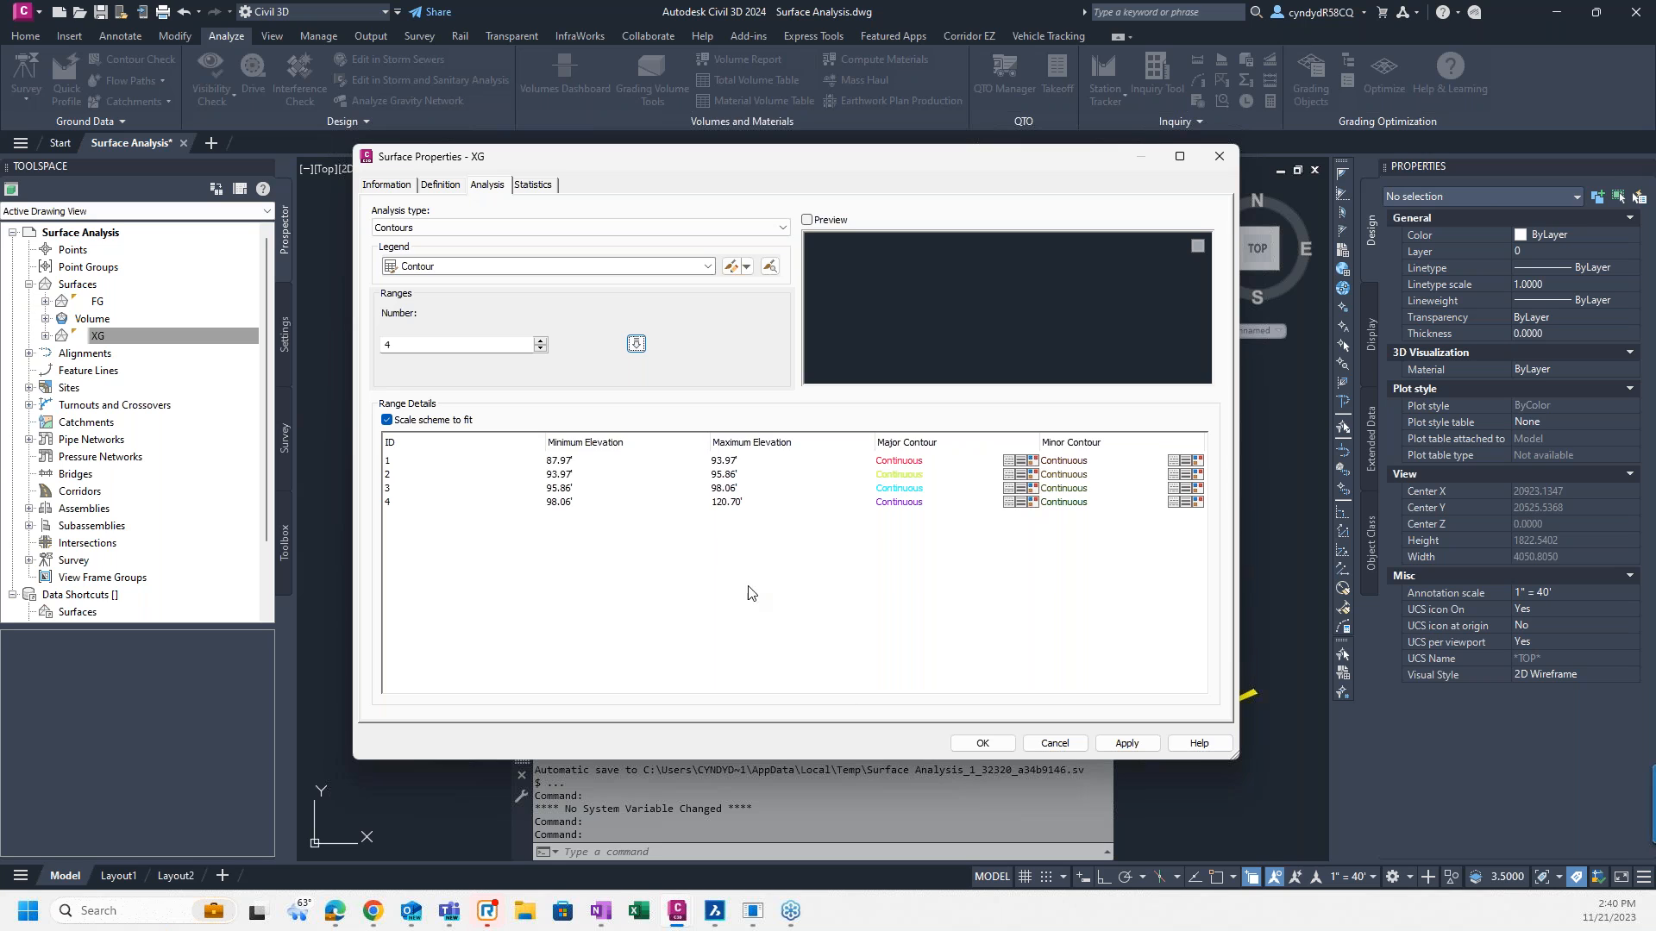
Step: Check the editable minimum and maximum elevation values of the four contour ranges
click(563, 462)
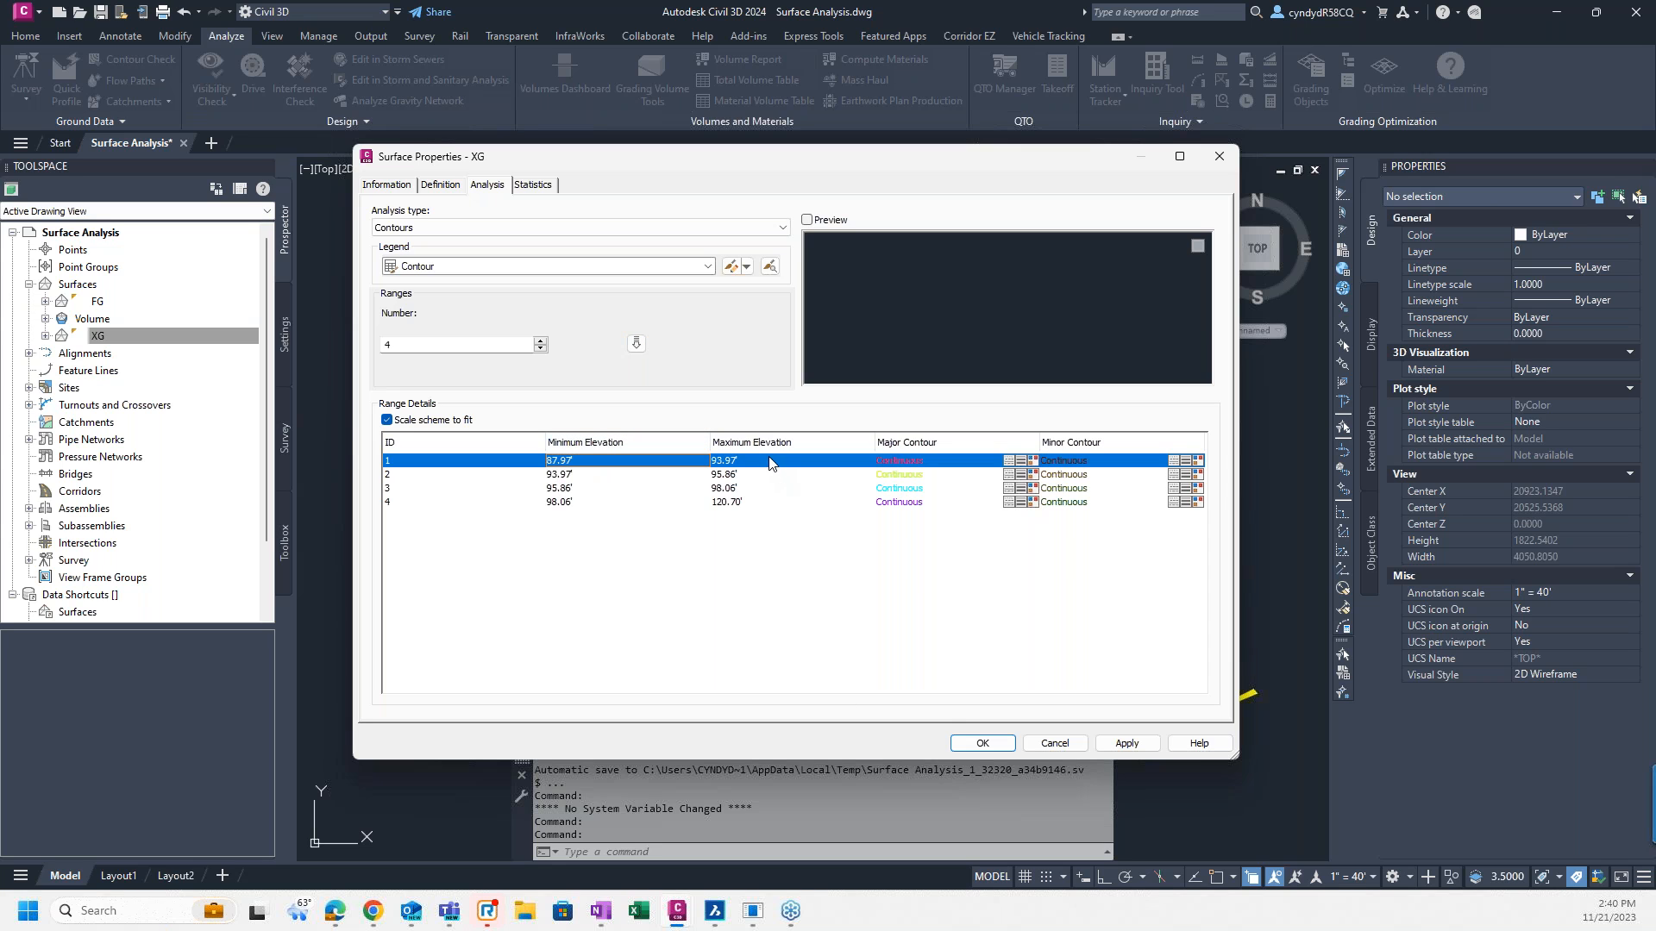
click(769, 464)
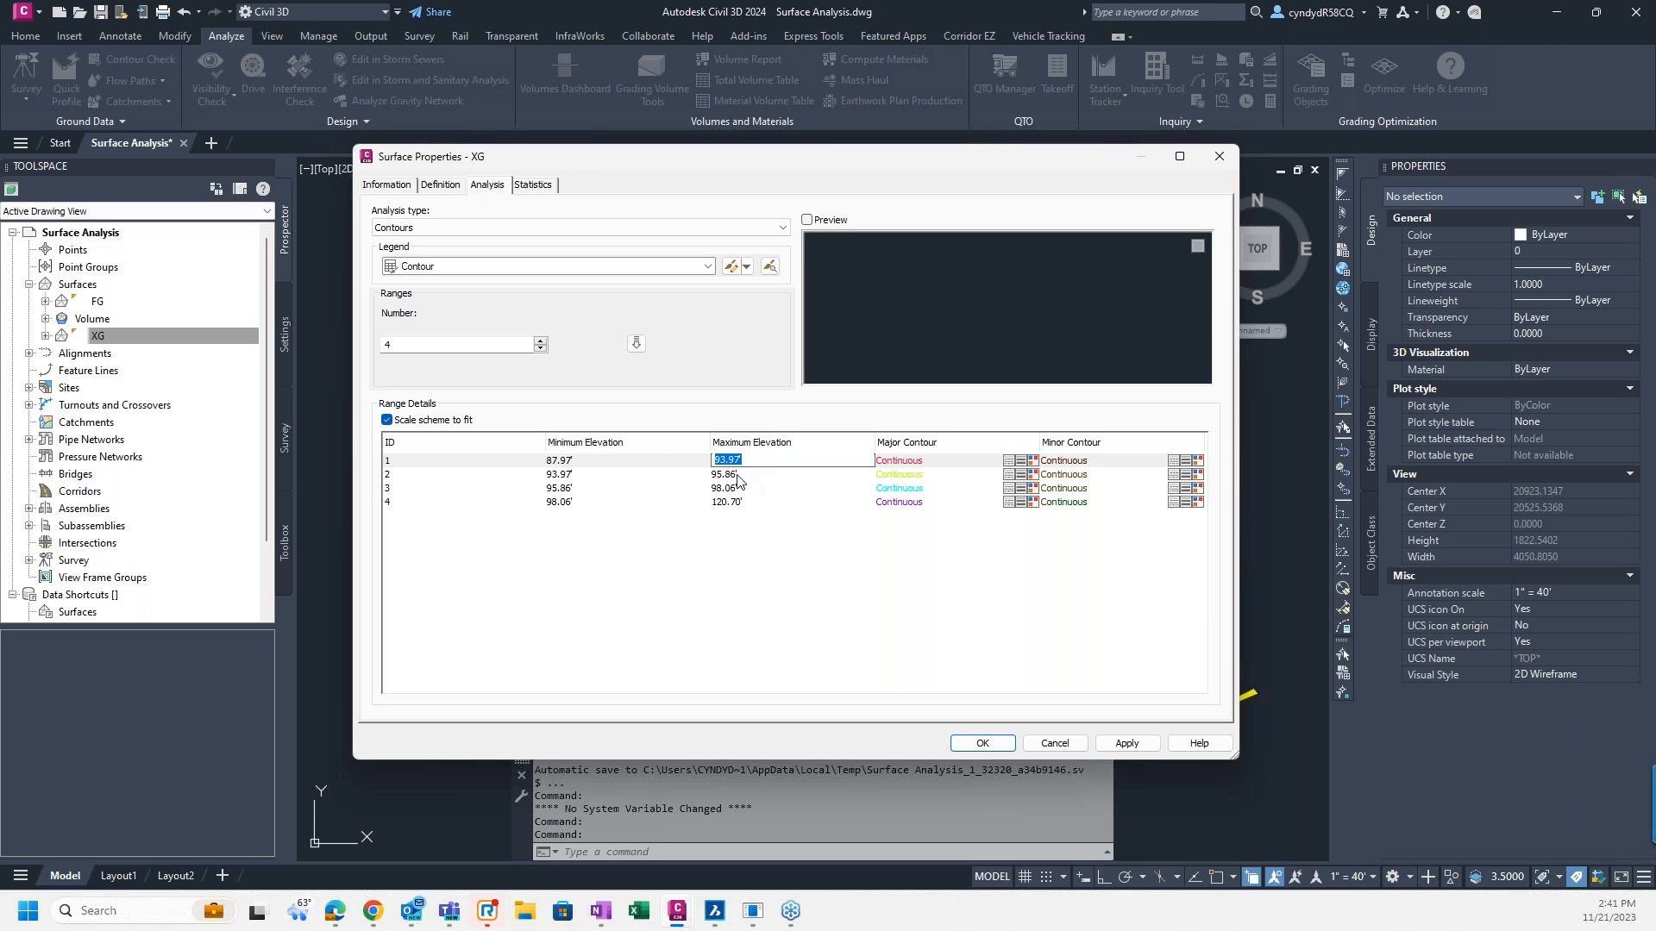
click(576, 477)
click(576, 478)
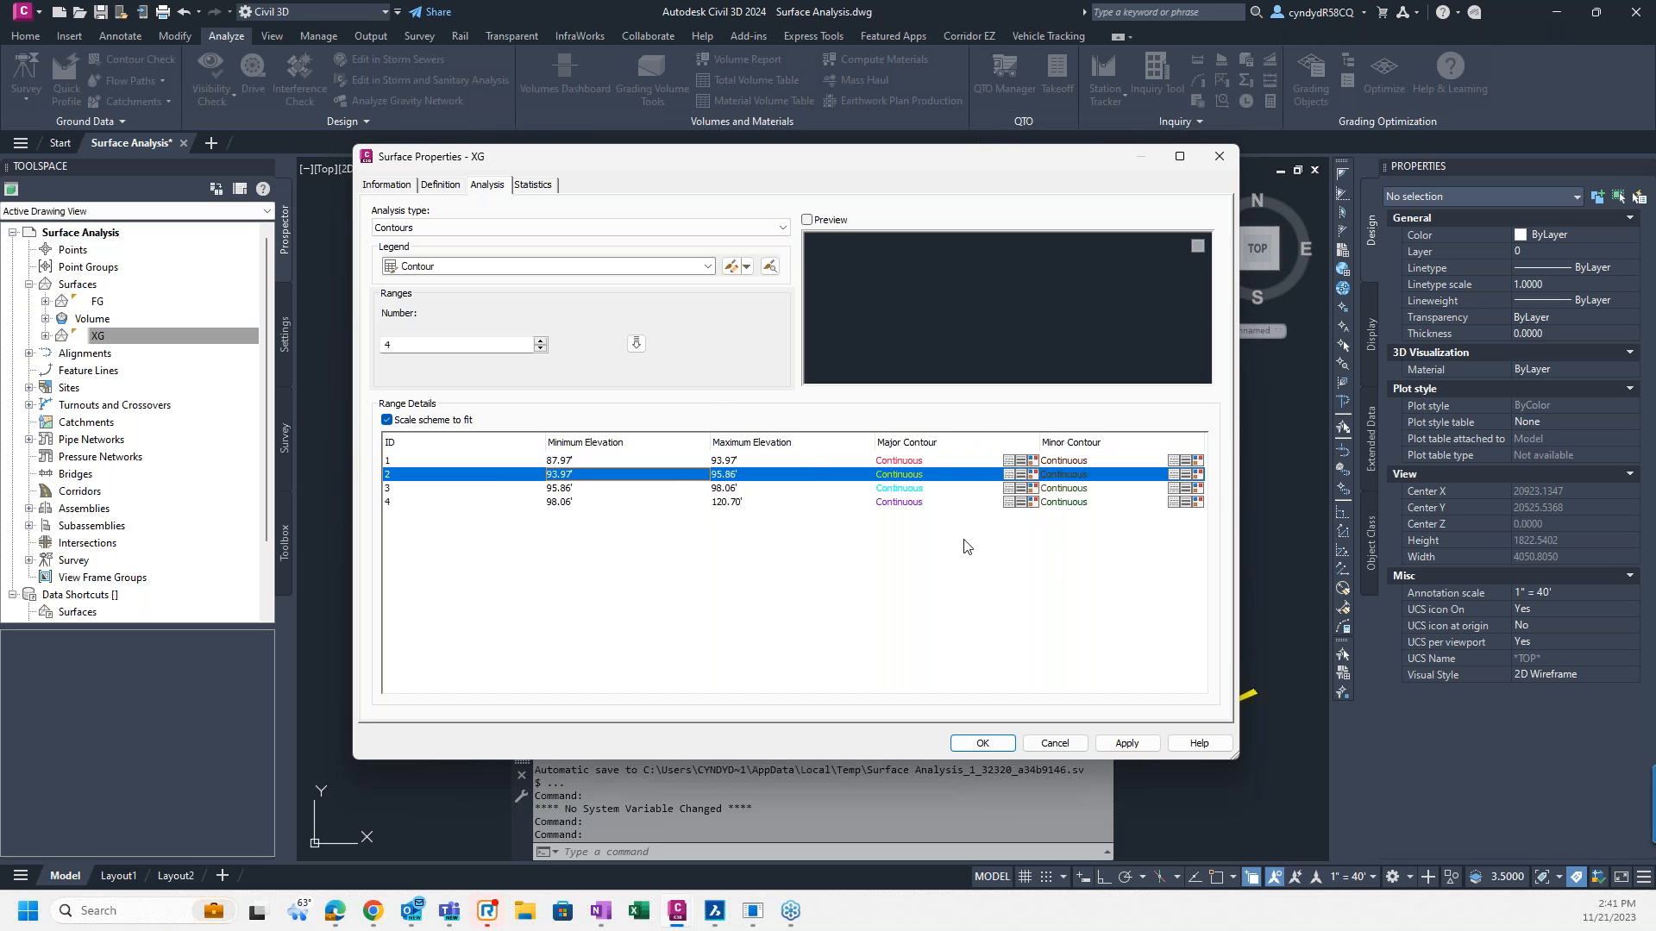
double_click(756, 490)
double_click(757, 504)
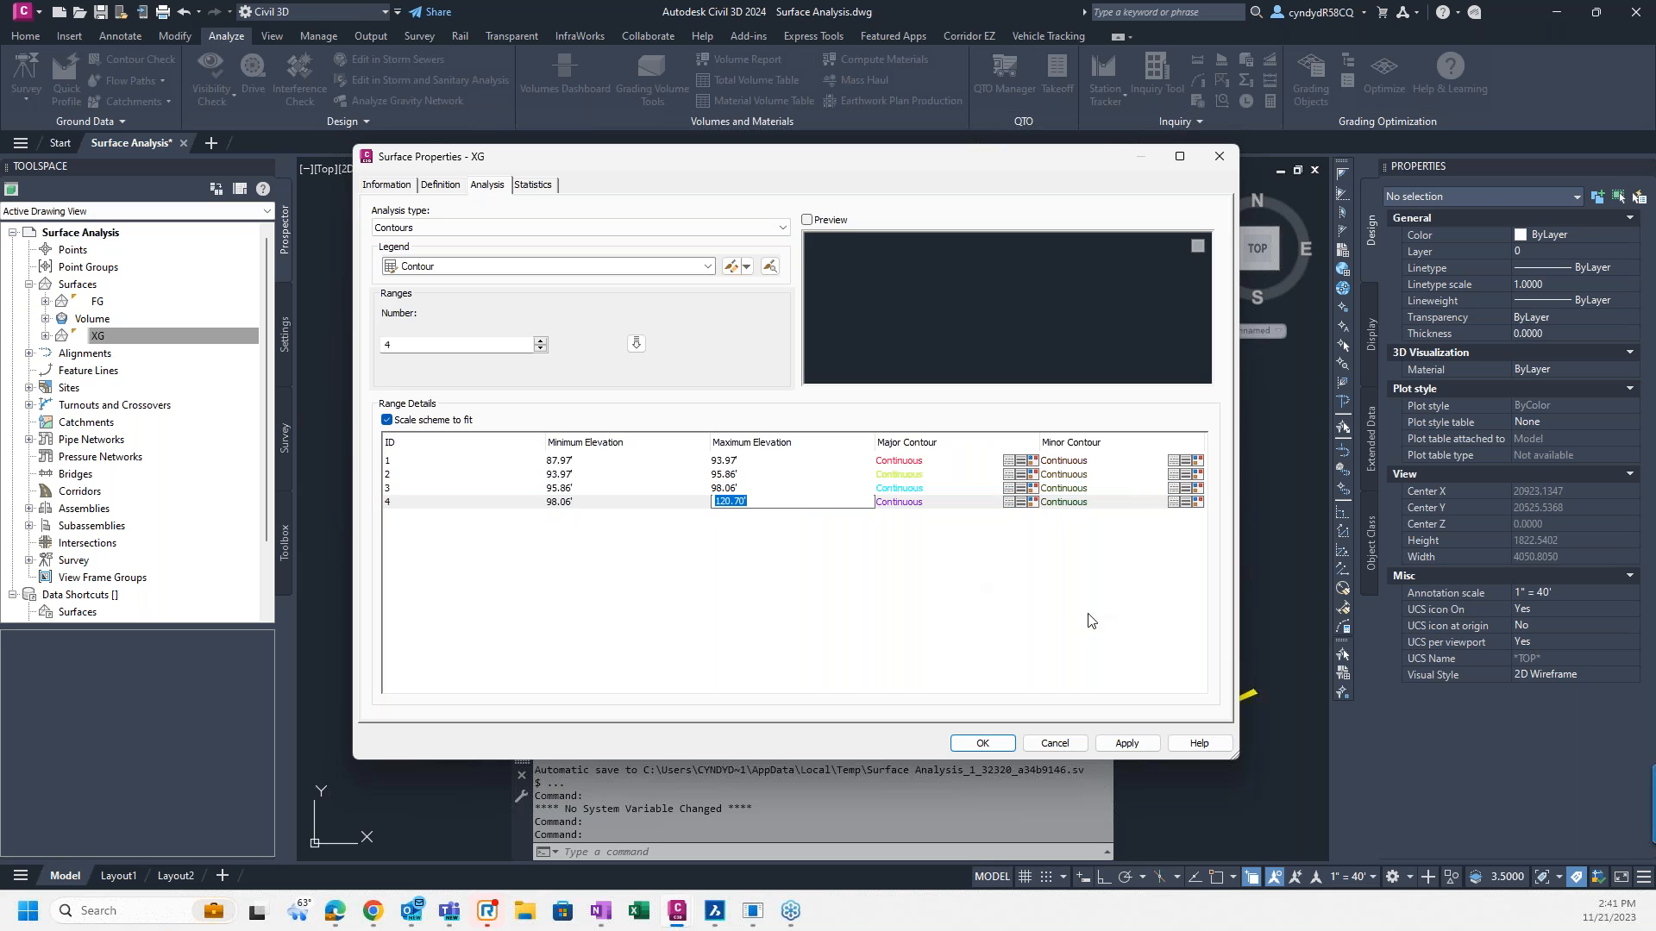
key(Return)
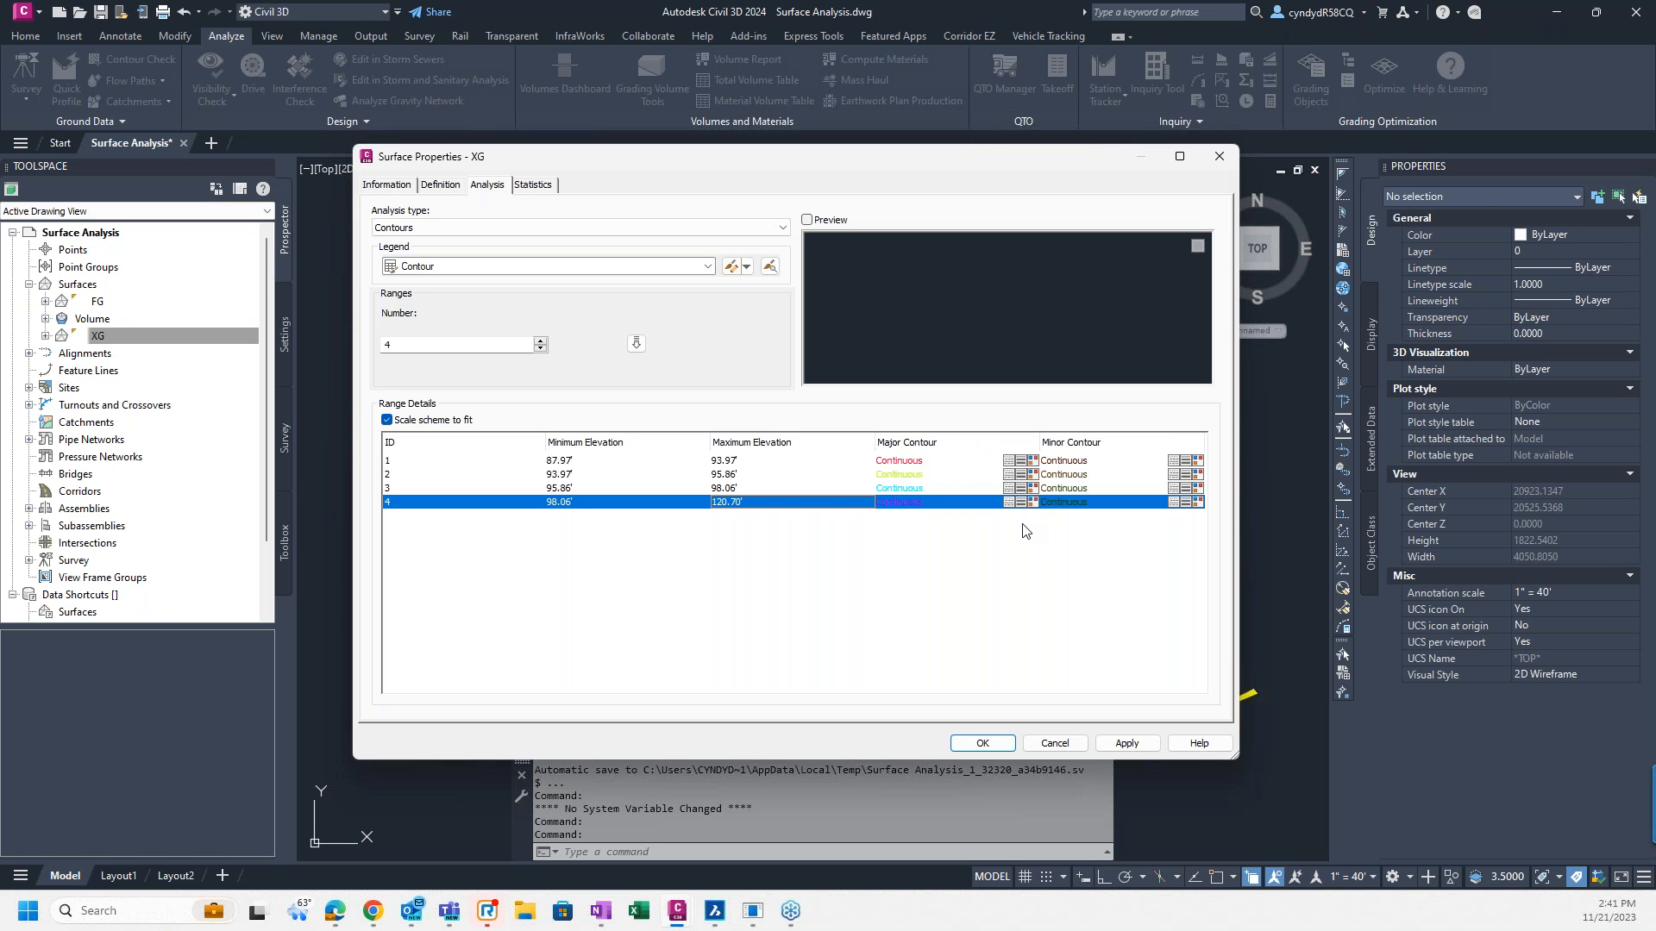
Step: Inspect the color, lineweight and linetype options for the major contour of range 1 without changing them
click(1034, 466)
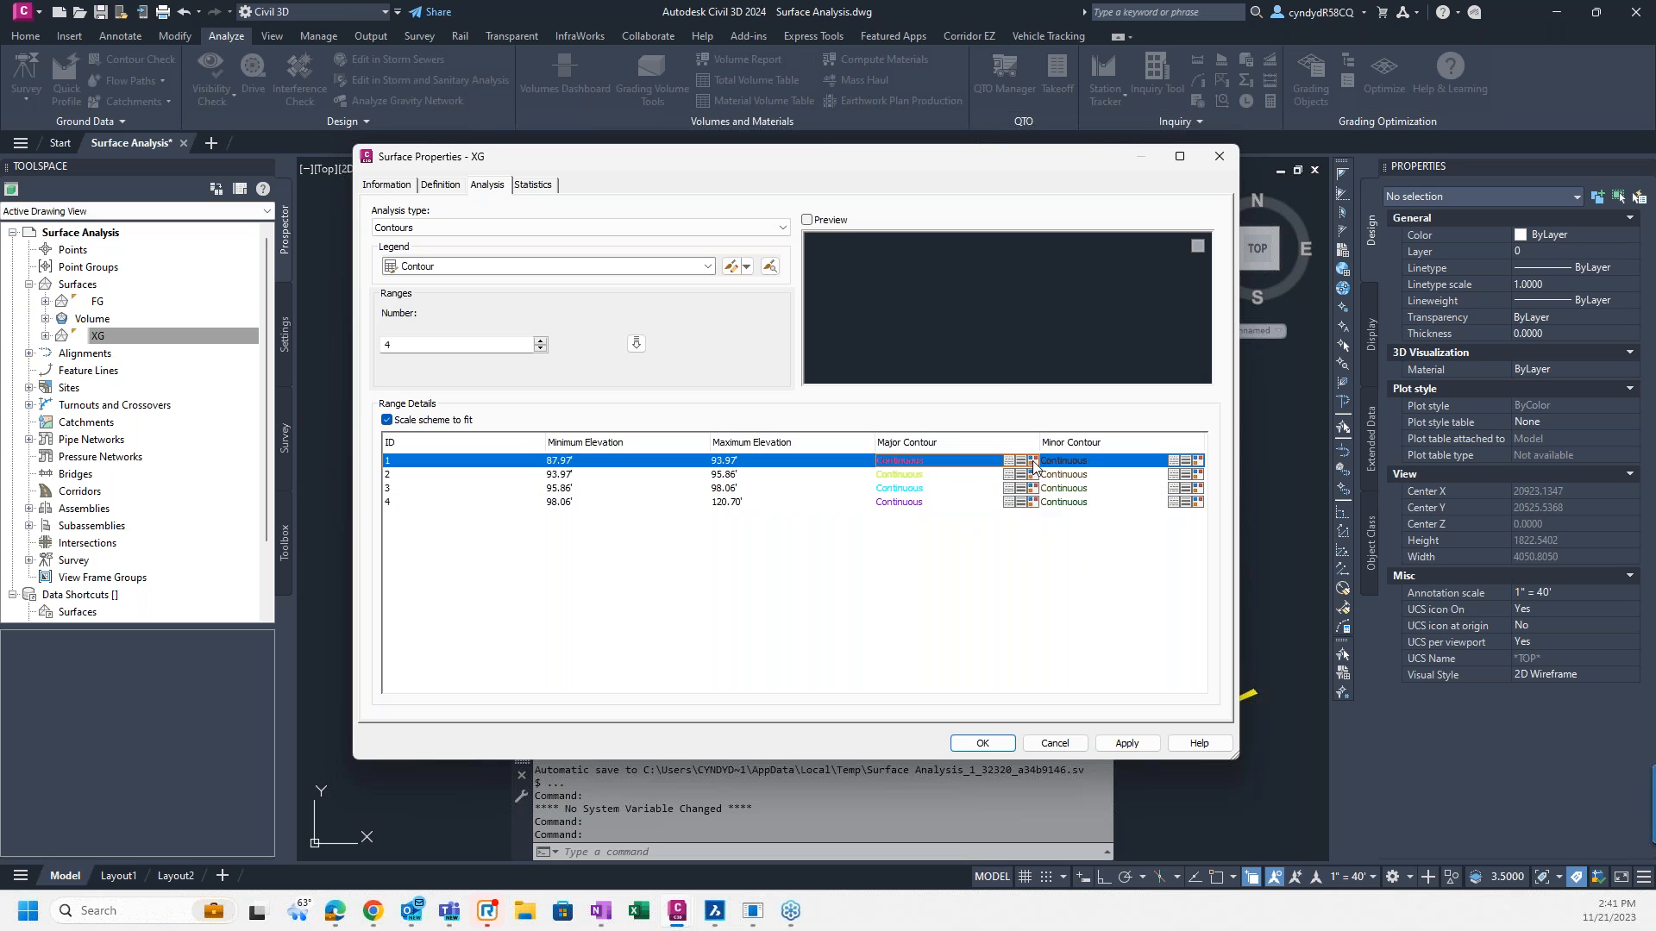
click(1033, 463)
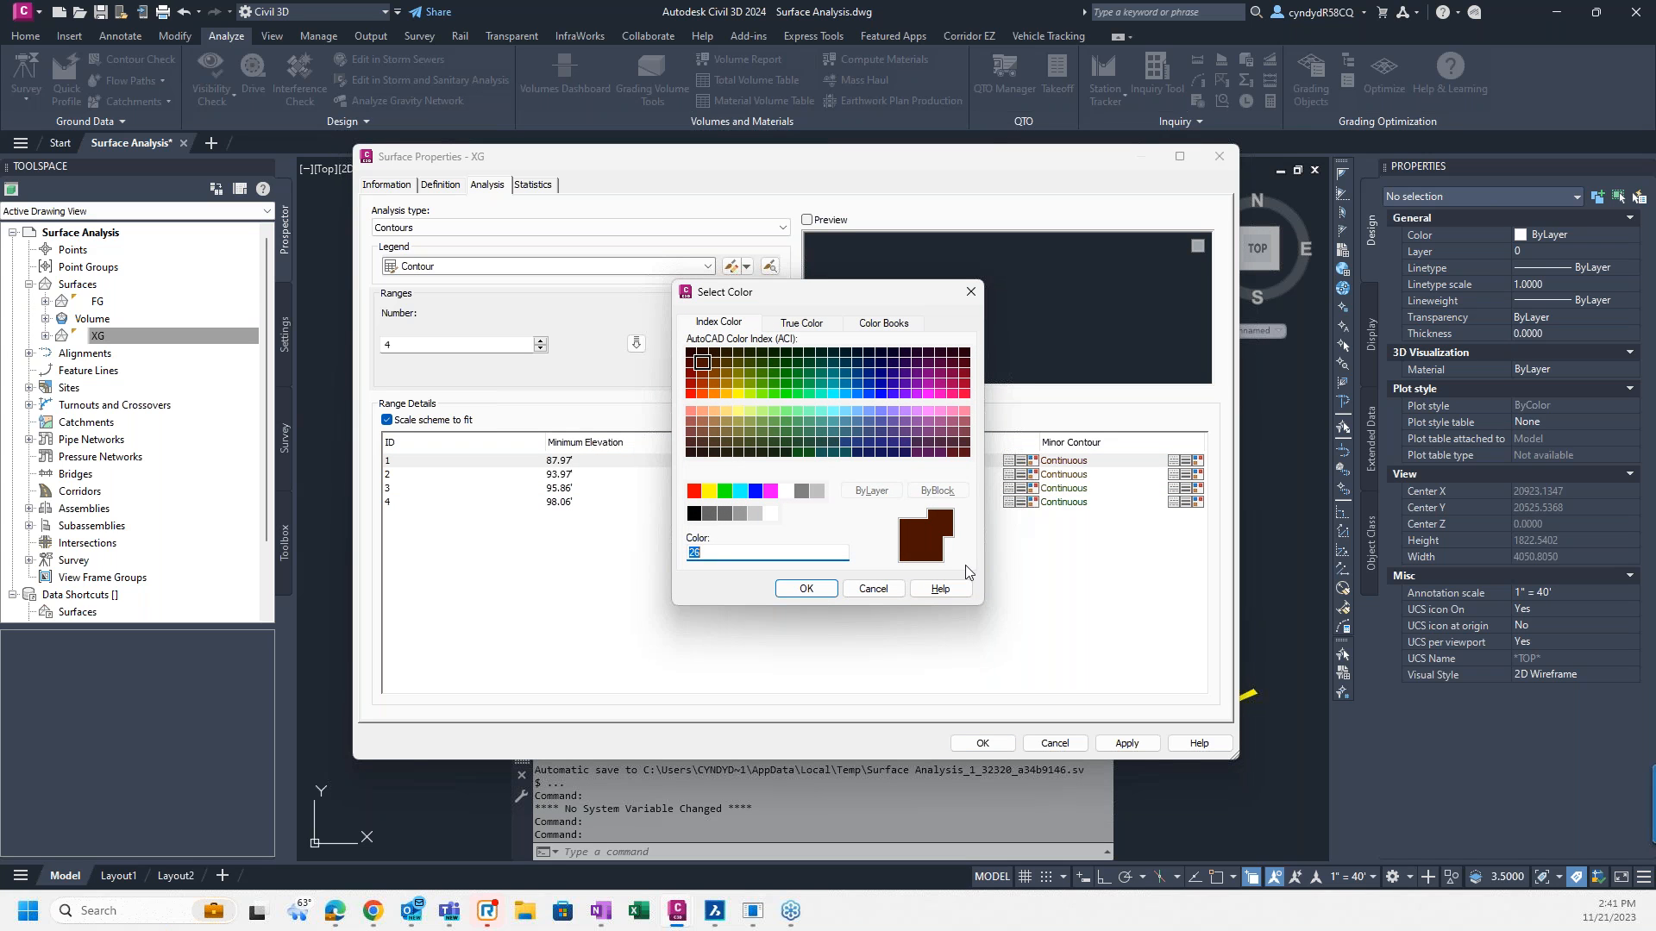
click(873, 588)
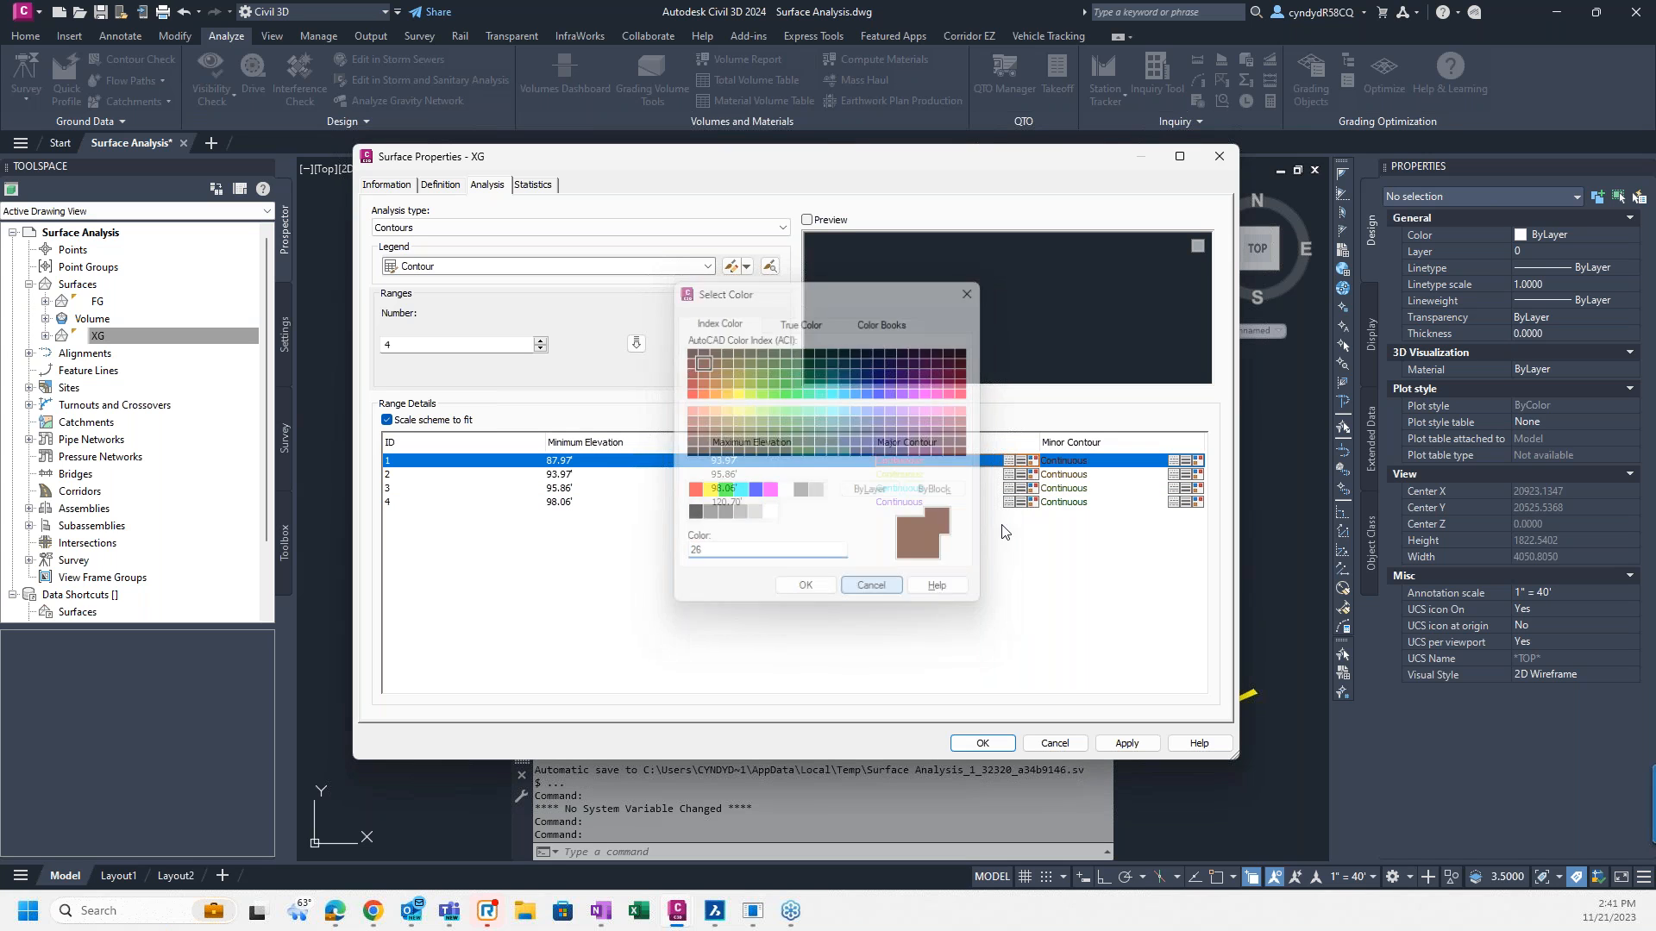
click(1022, 462)
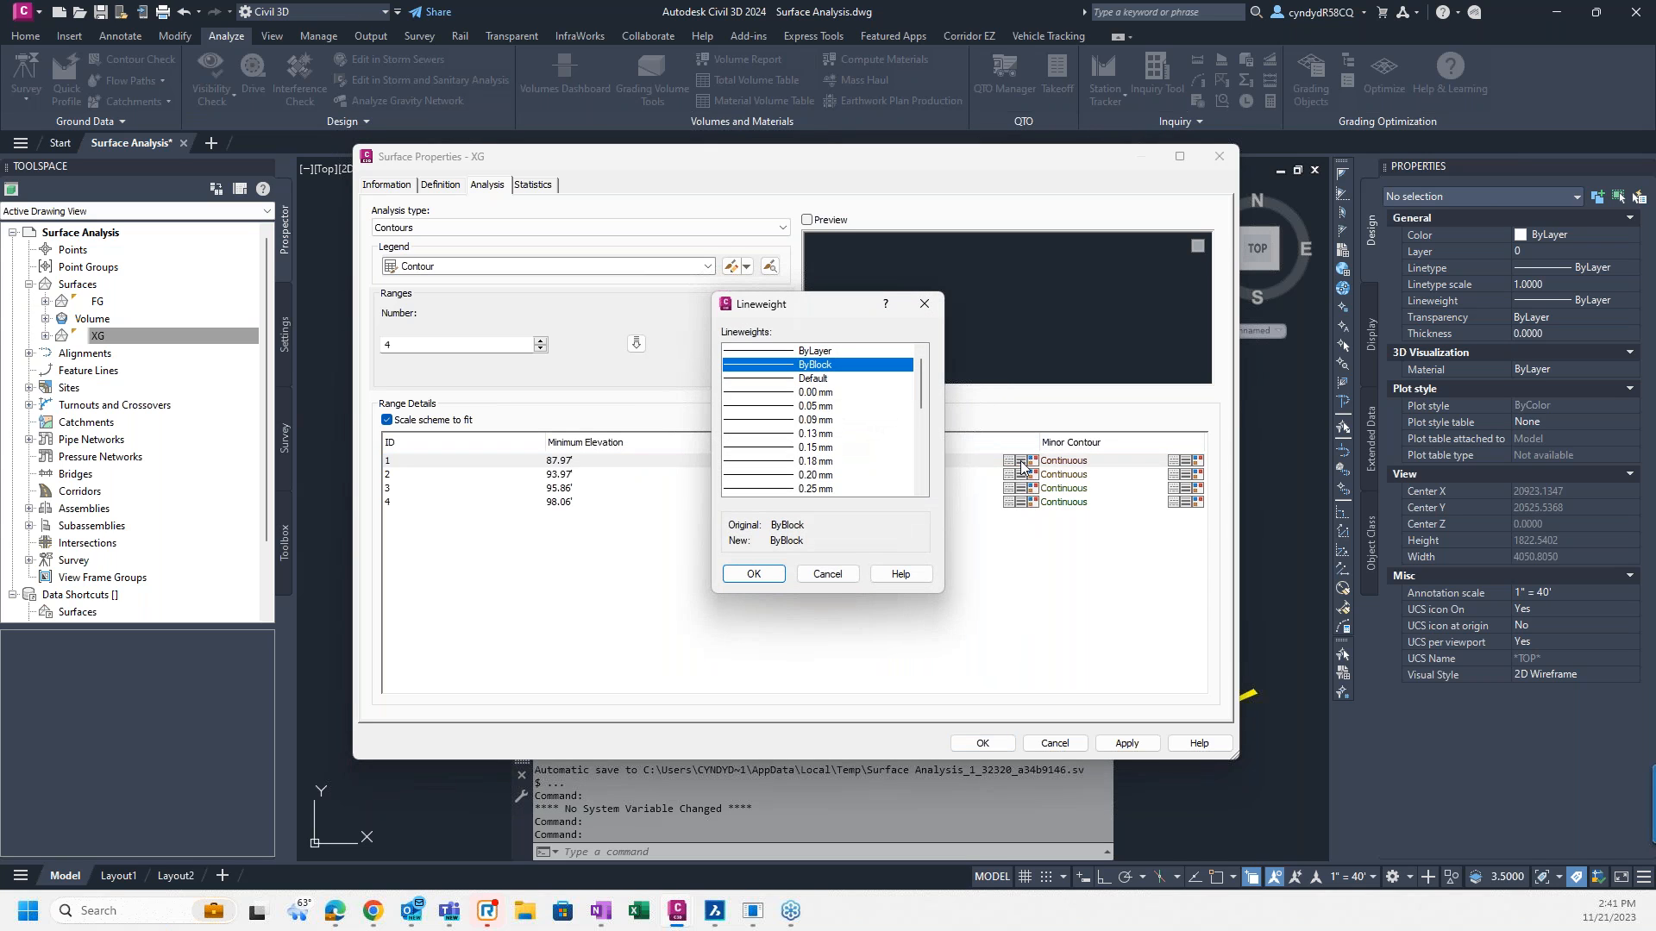
click(823, 575)
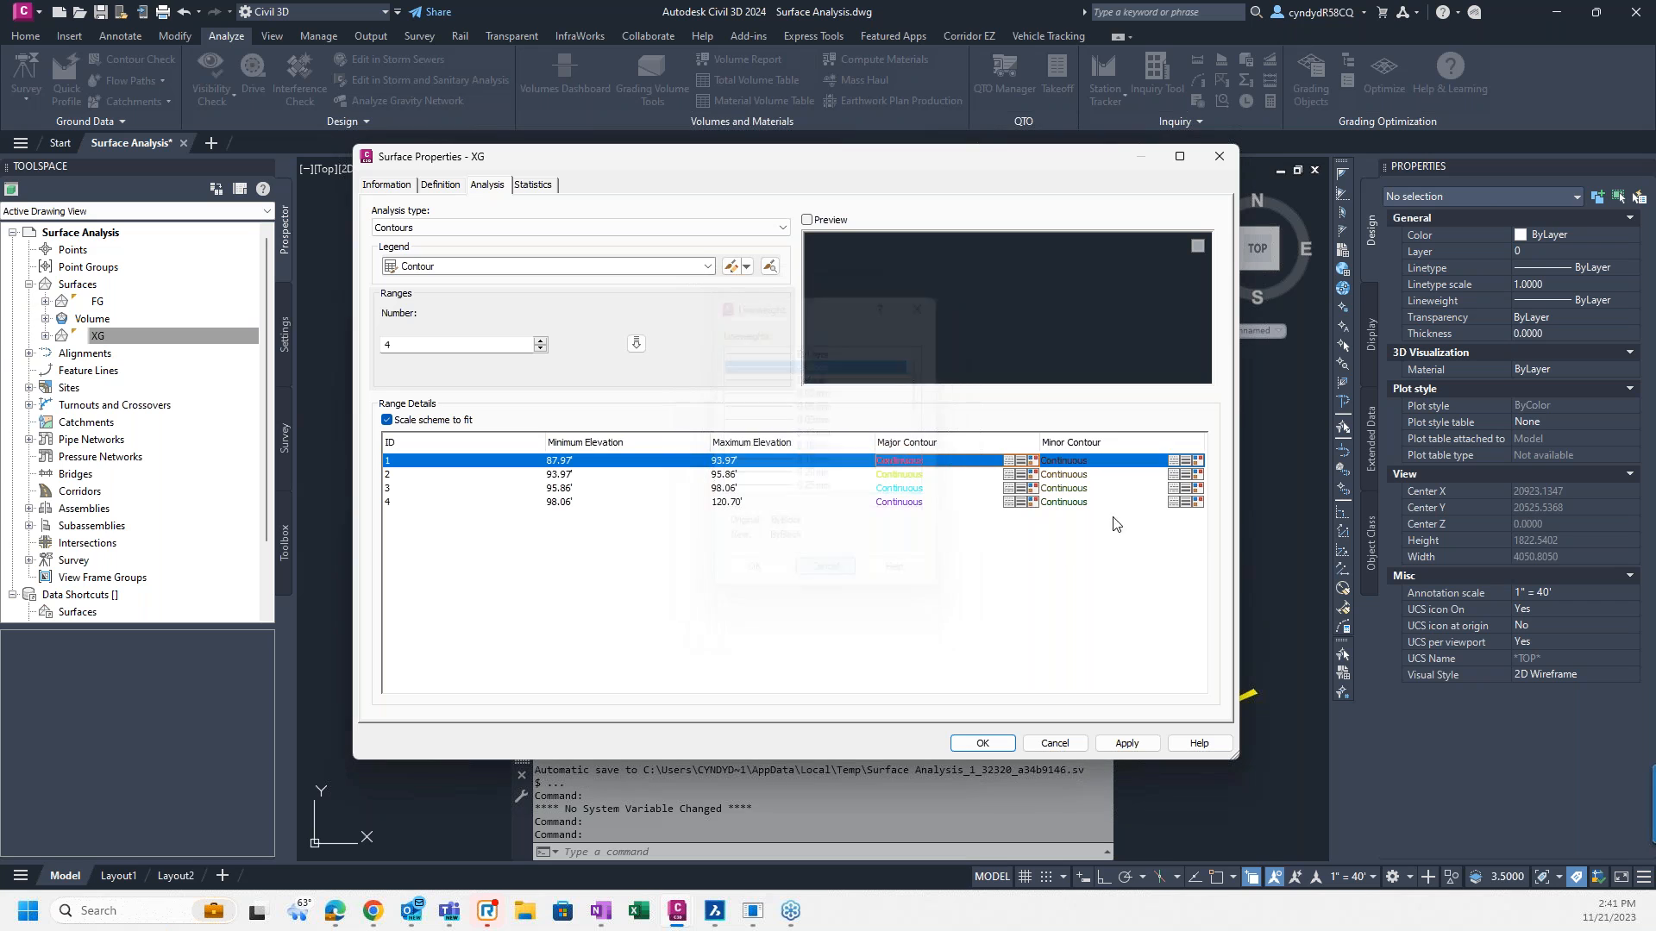
click(1008, 463)
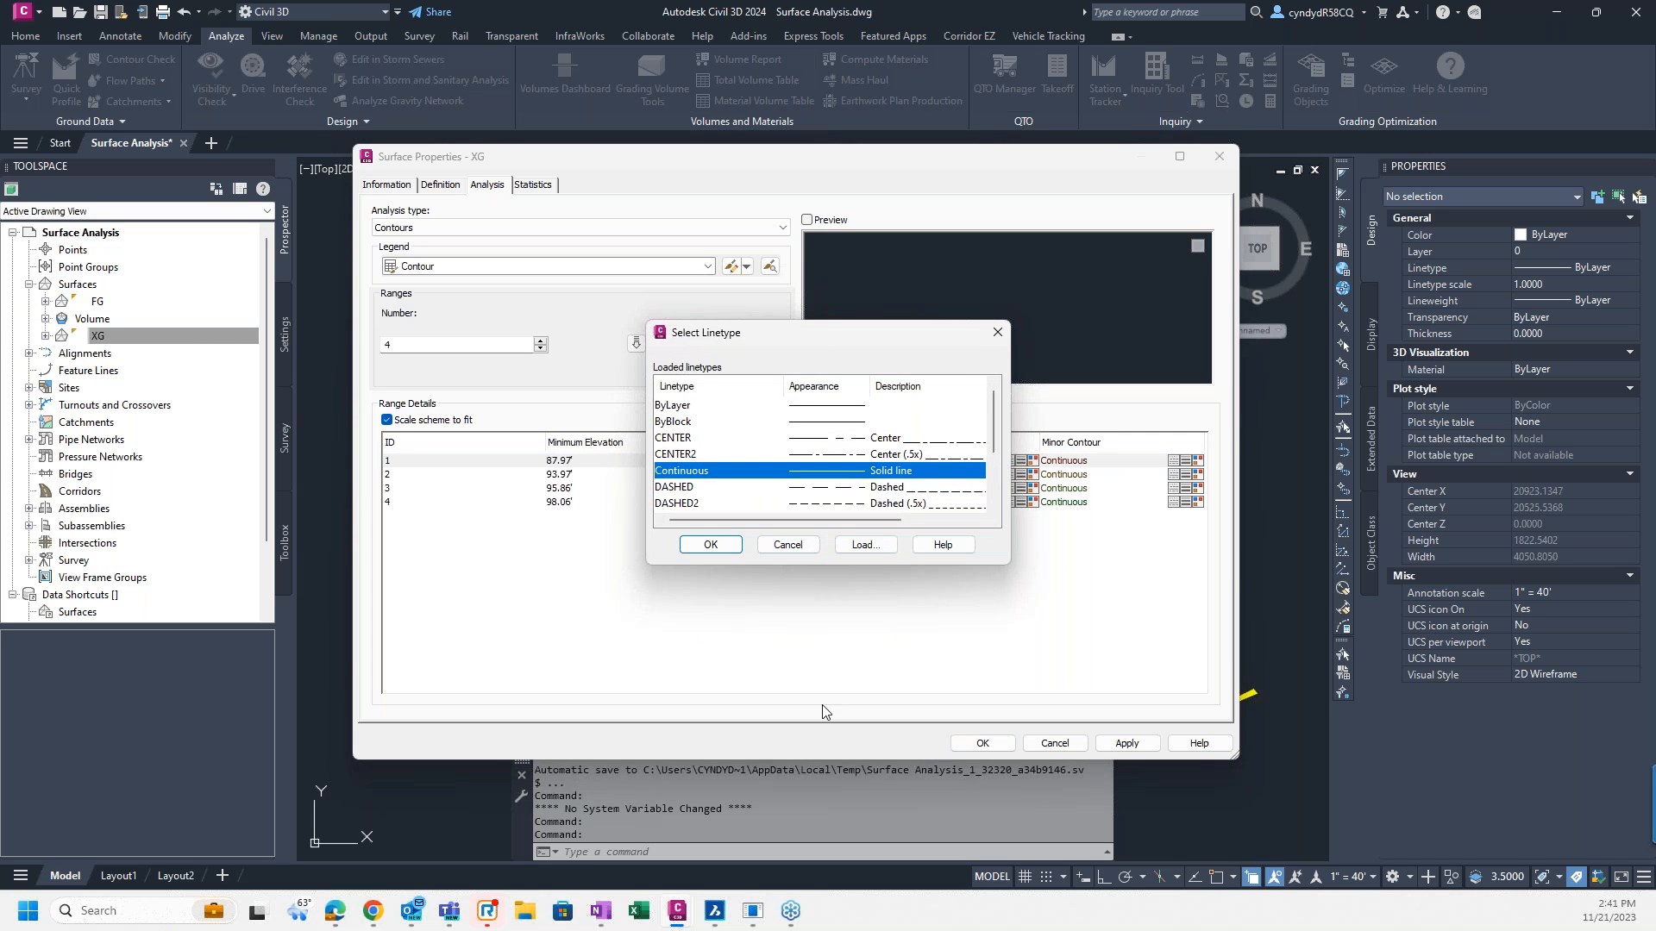
click(786, 545)
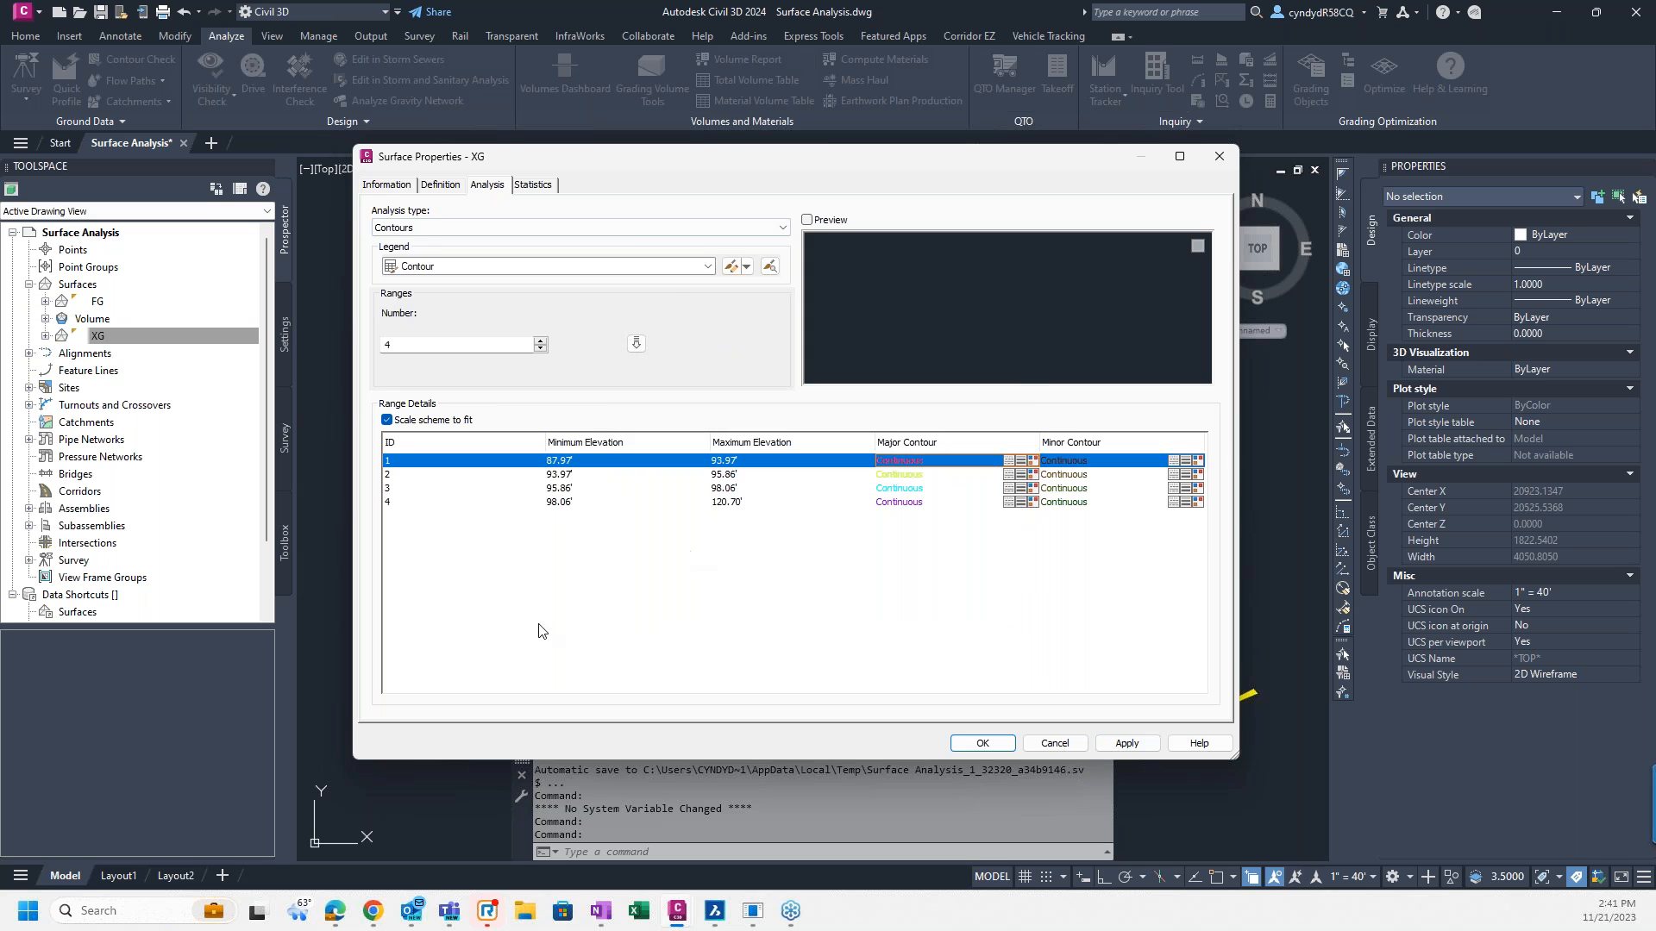
Step: Set the surface style of XG to Analysis - Direction (2D)
click(390, 184)
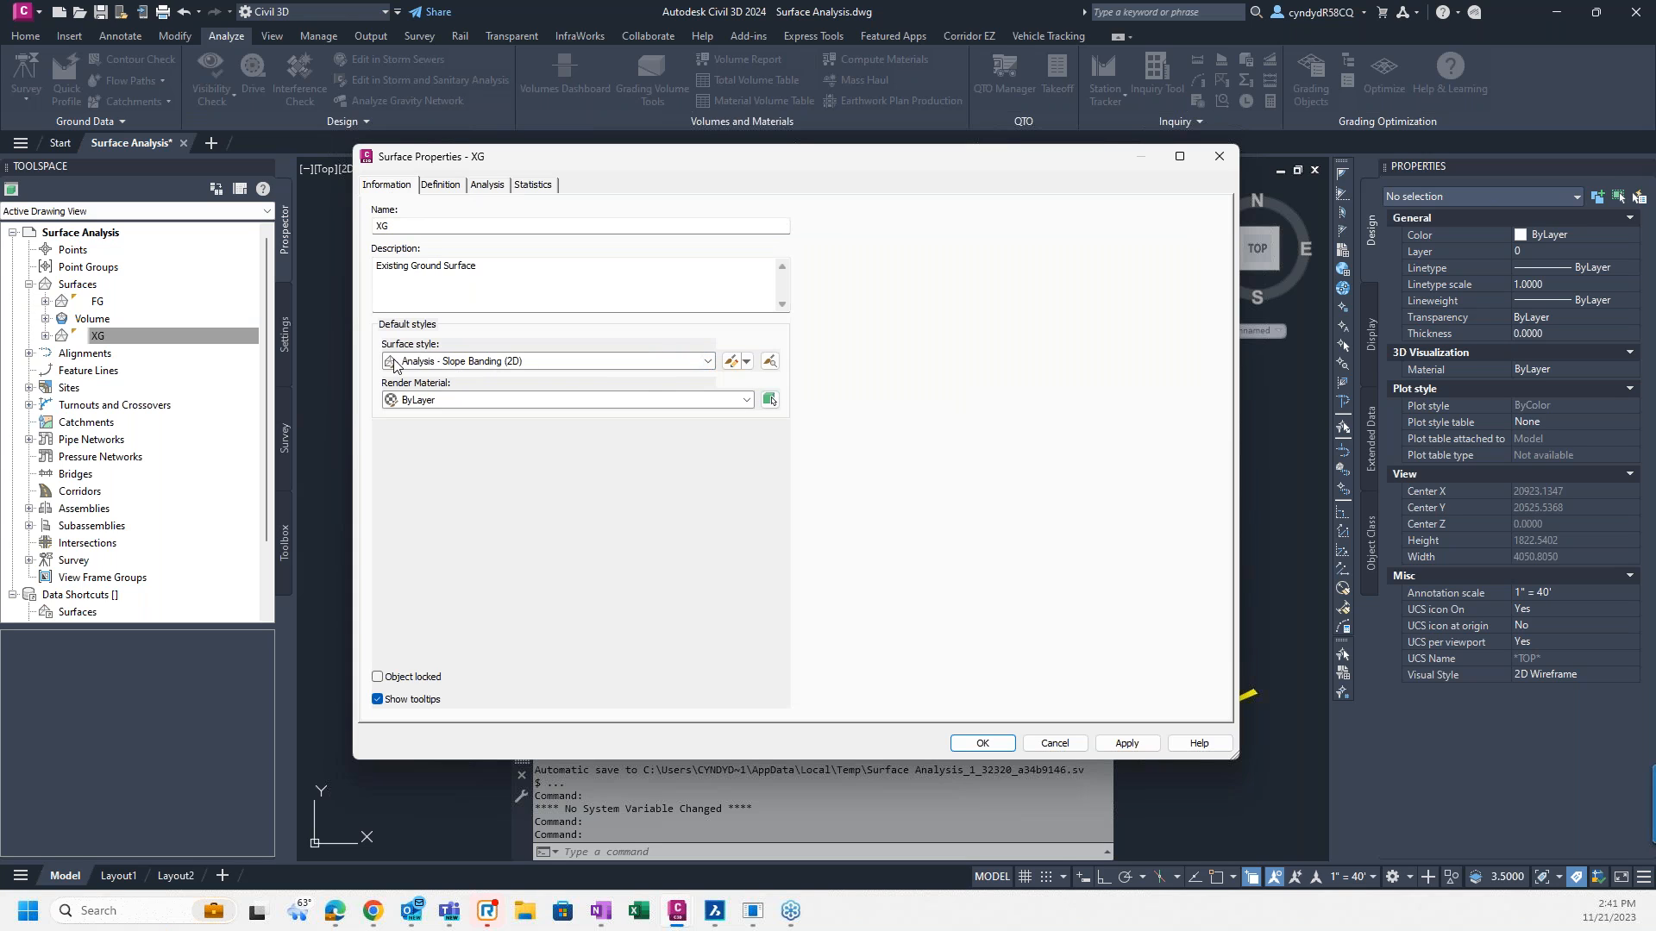
click(707, 363)
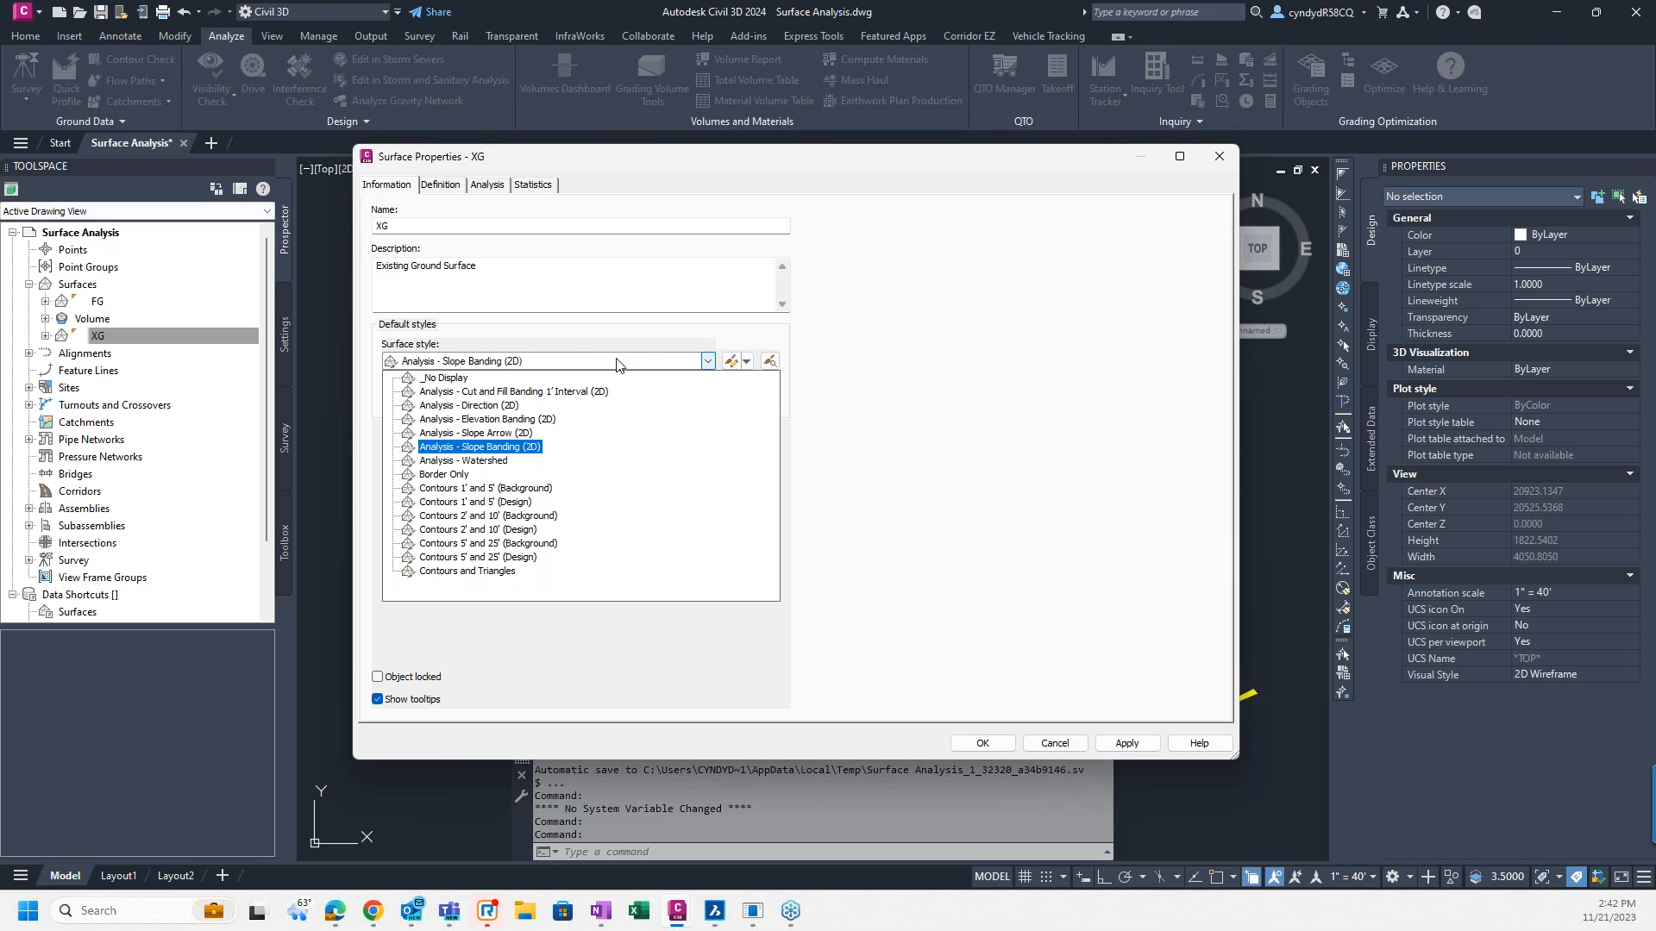
click(493, 406)
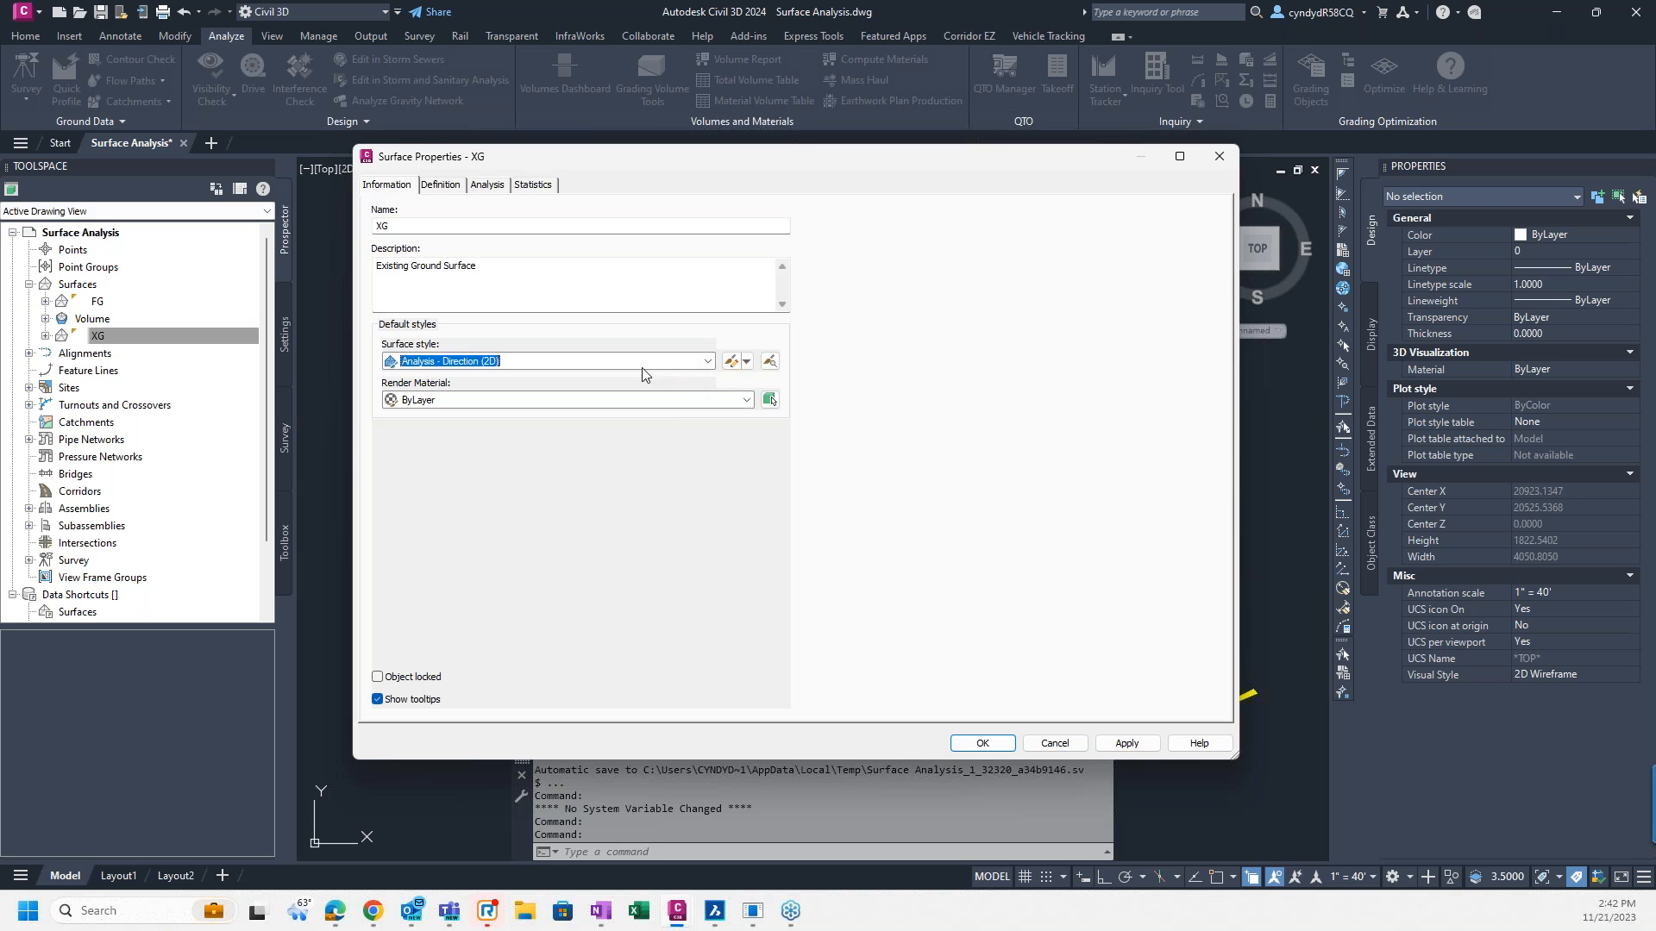
Step: Open the Analysis - Direction (2D) style for editing, check its component display and expand its Directions analysis settings
click(732, 363)
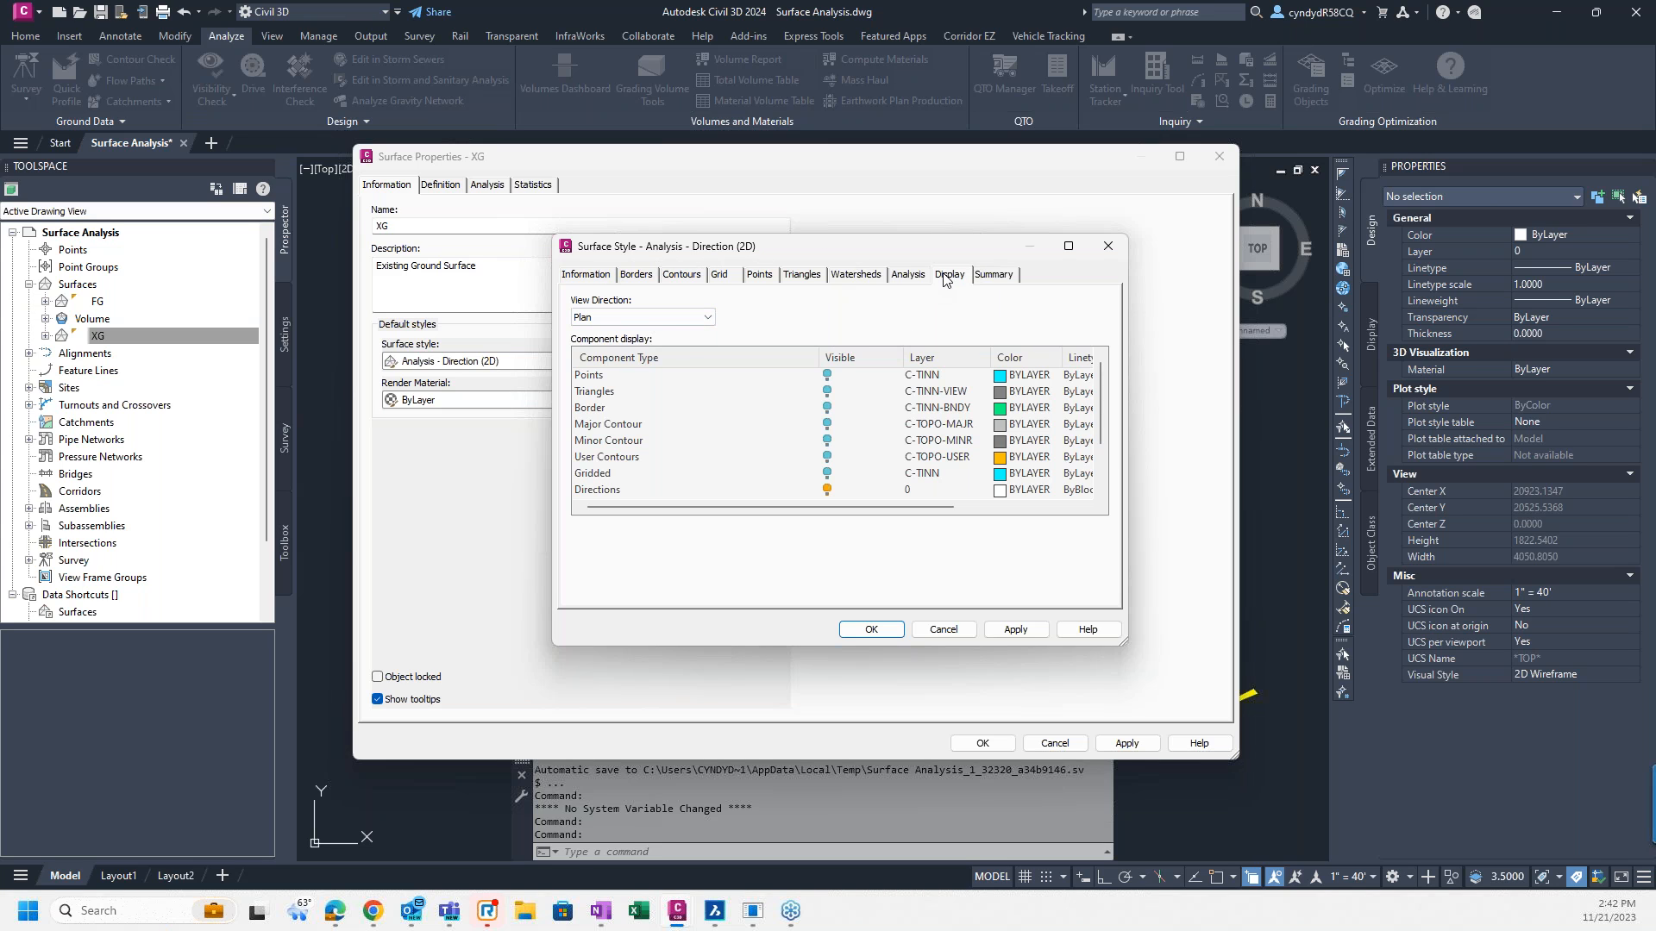
scroll(822, 421, down, 2)
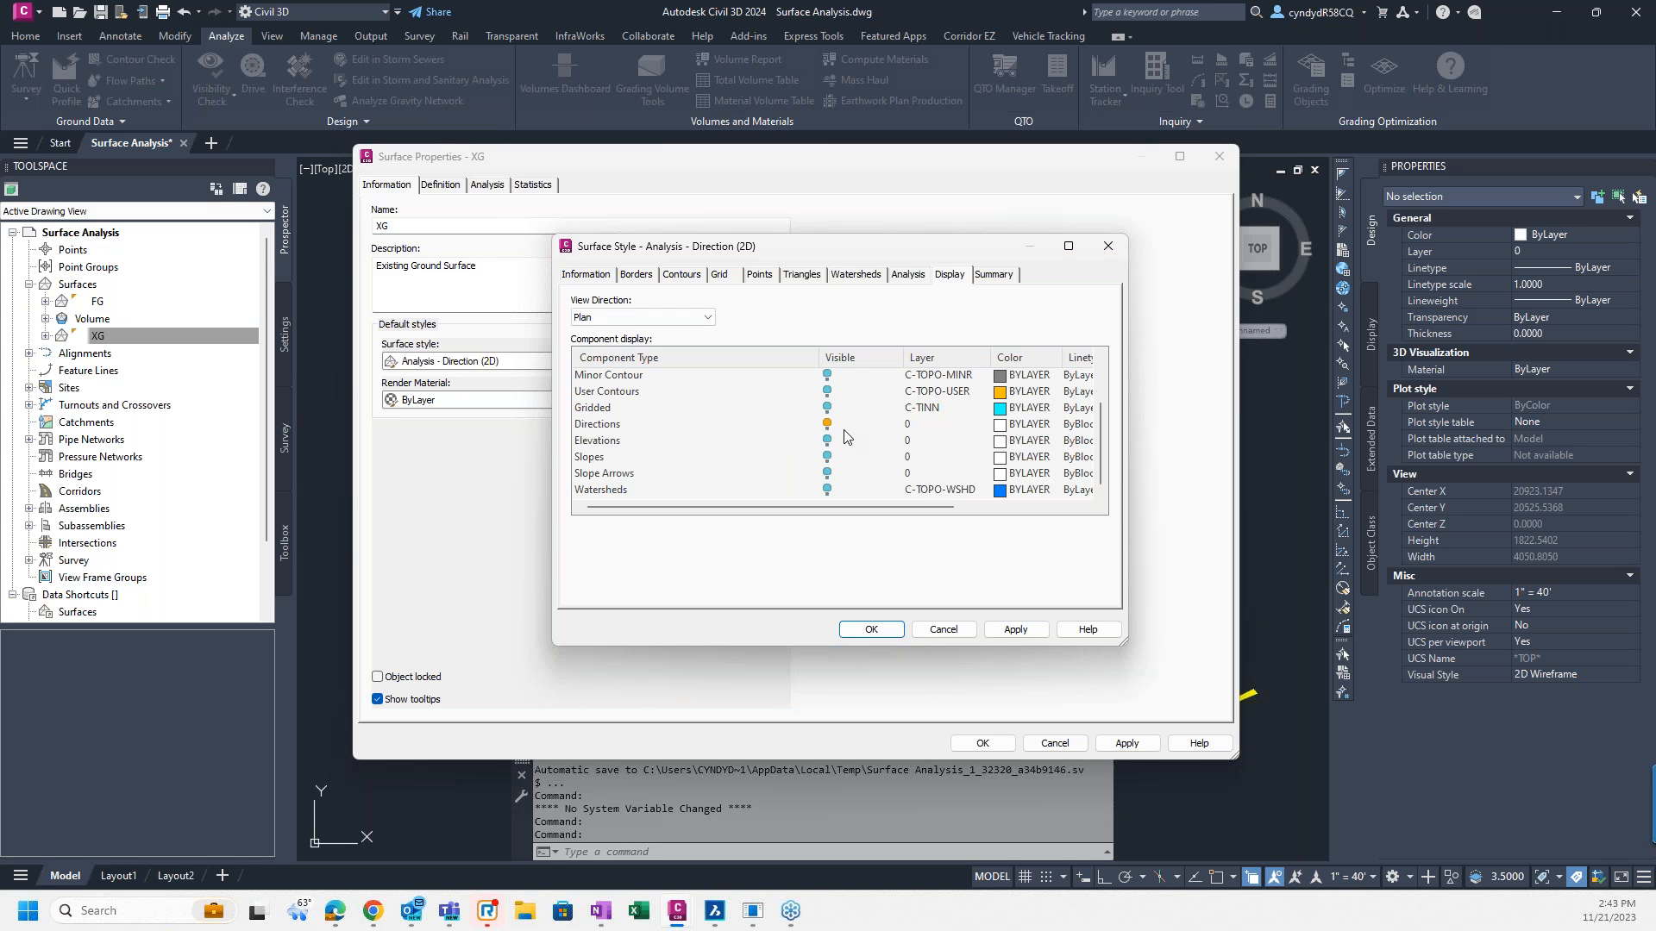
click(908, 275)
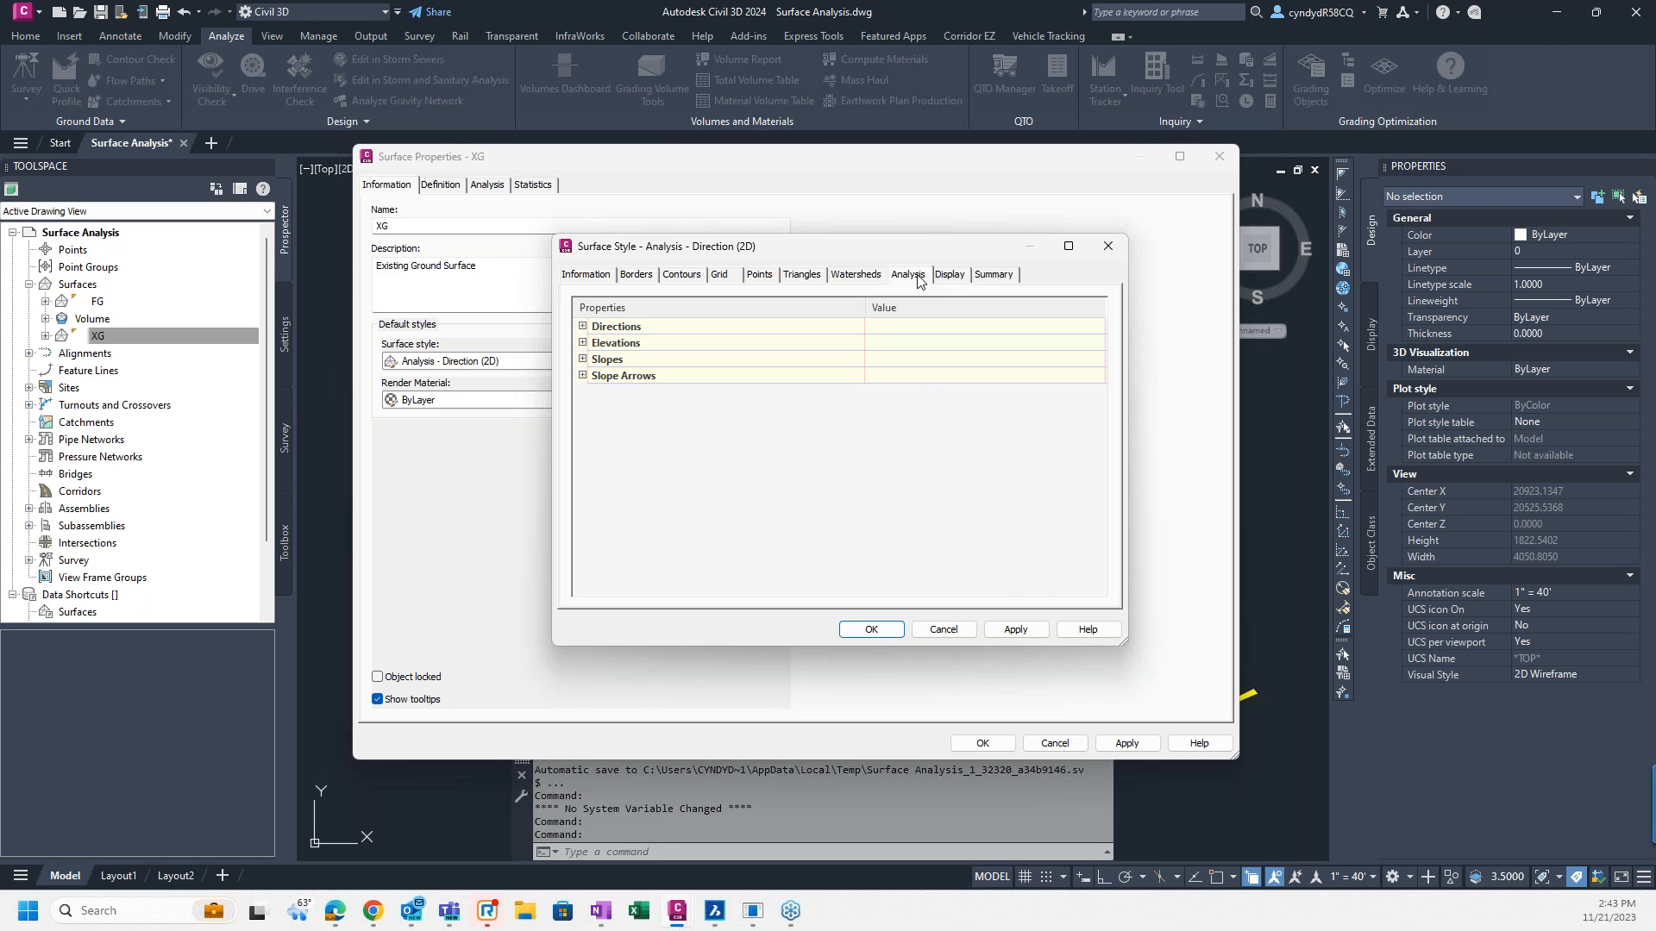
click(581, 327)
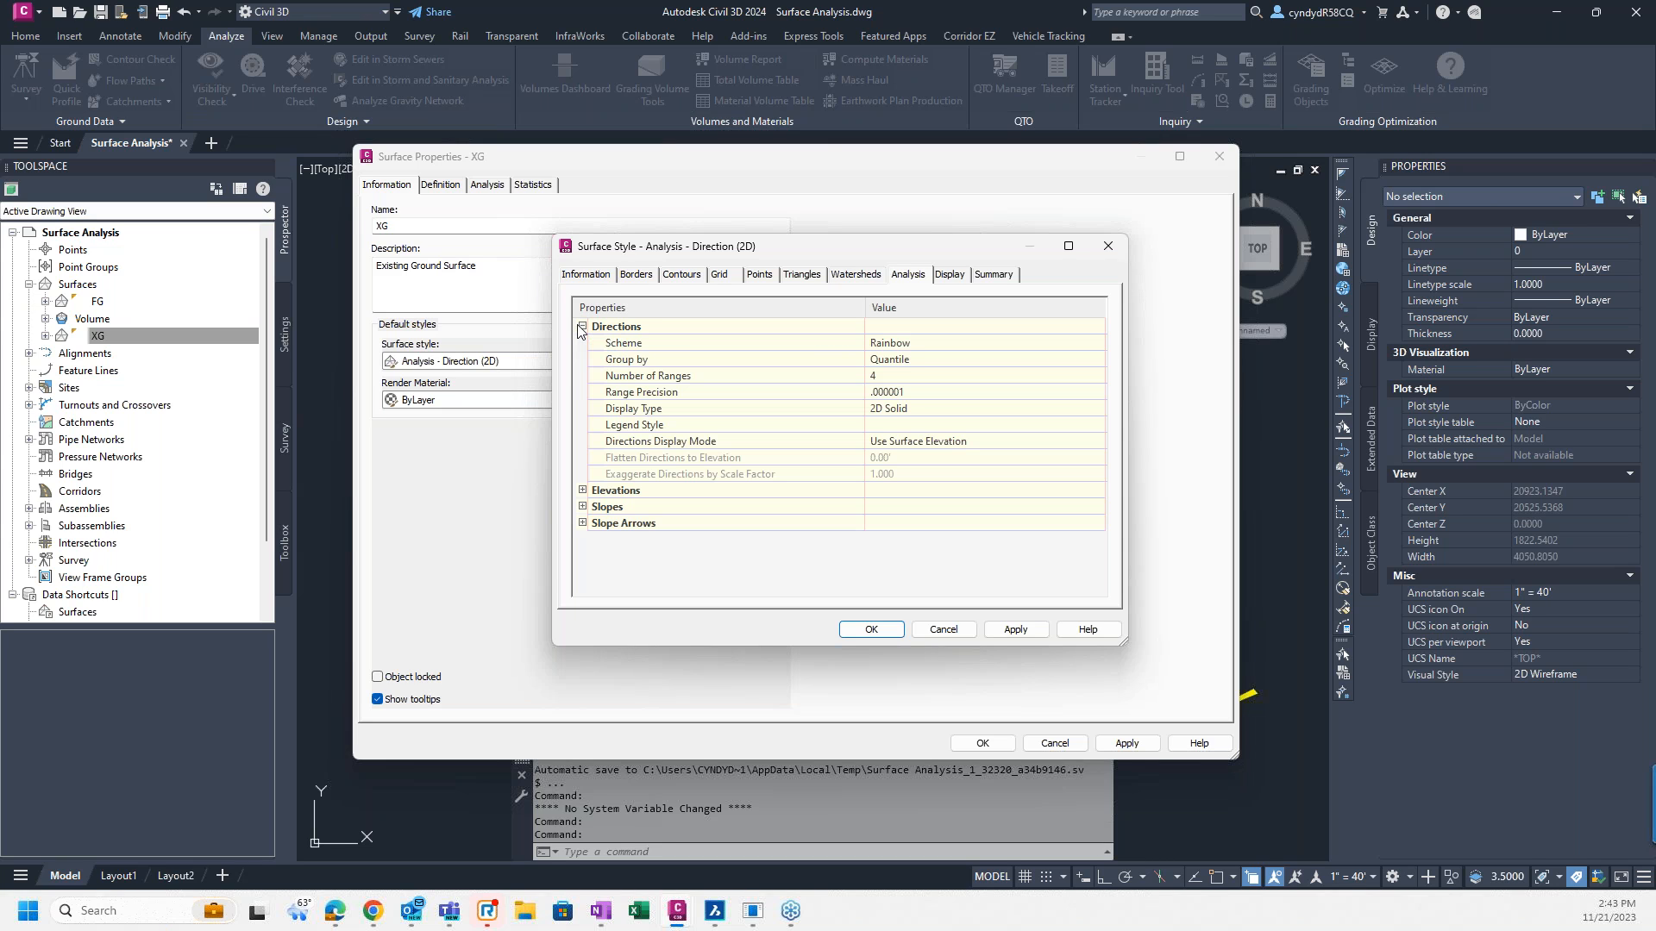
Step: Review the available color schemes and grouping methods for the Directions analysis
click(967, 345)
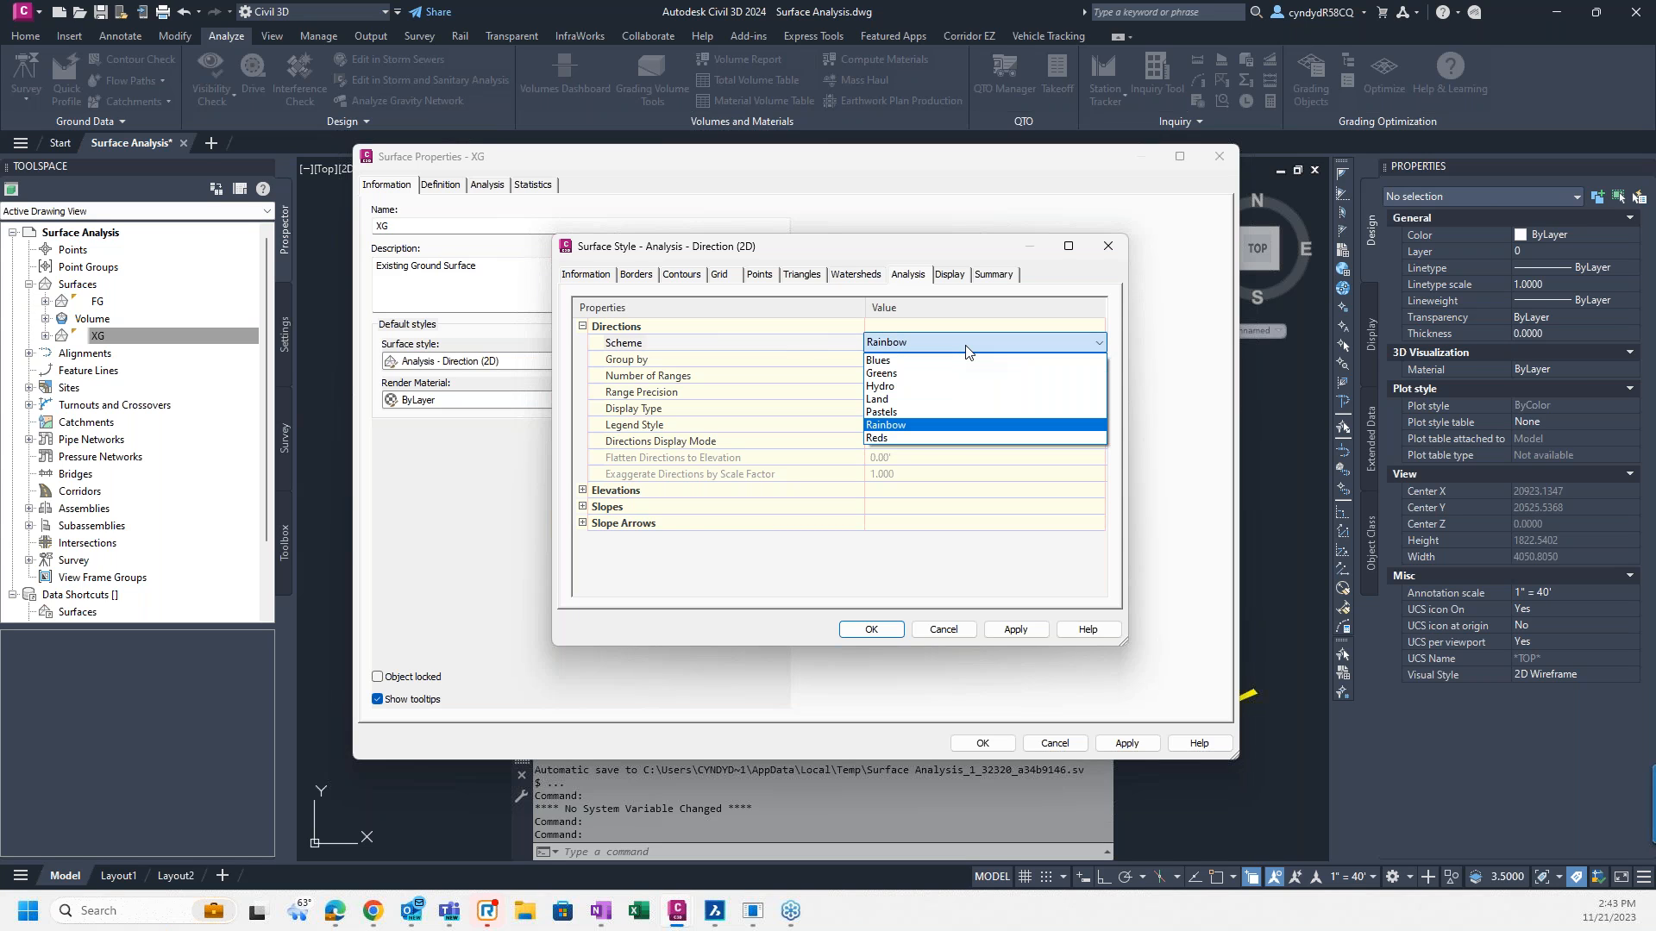
click(967, 349)
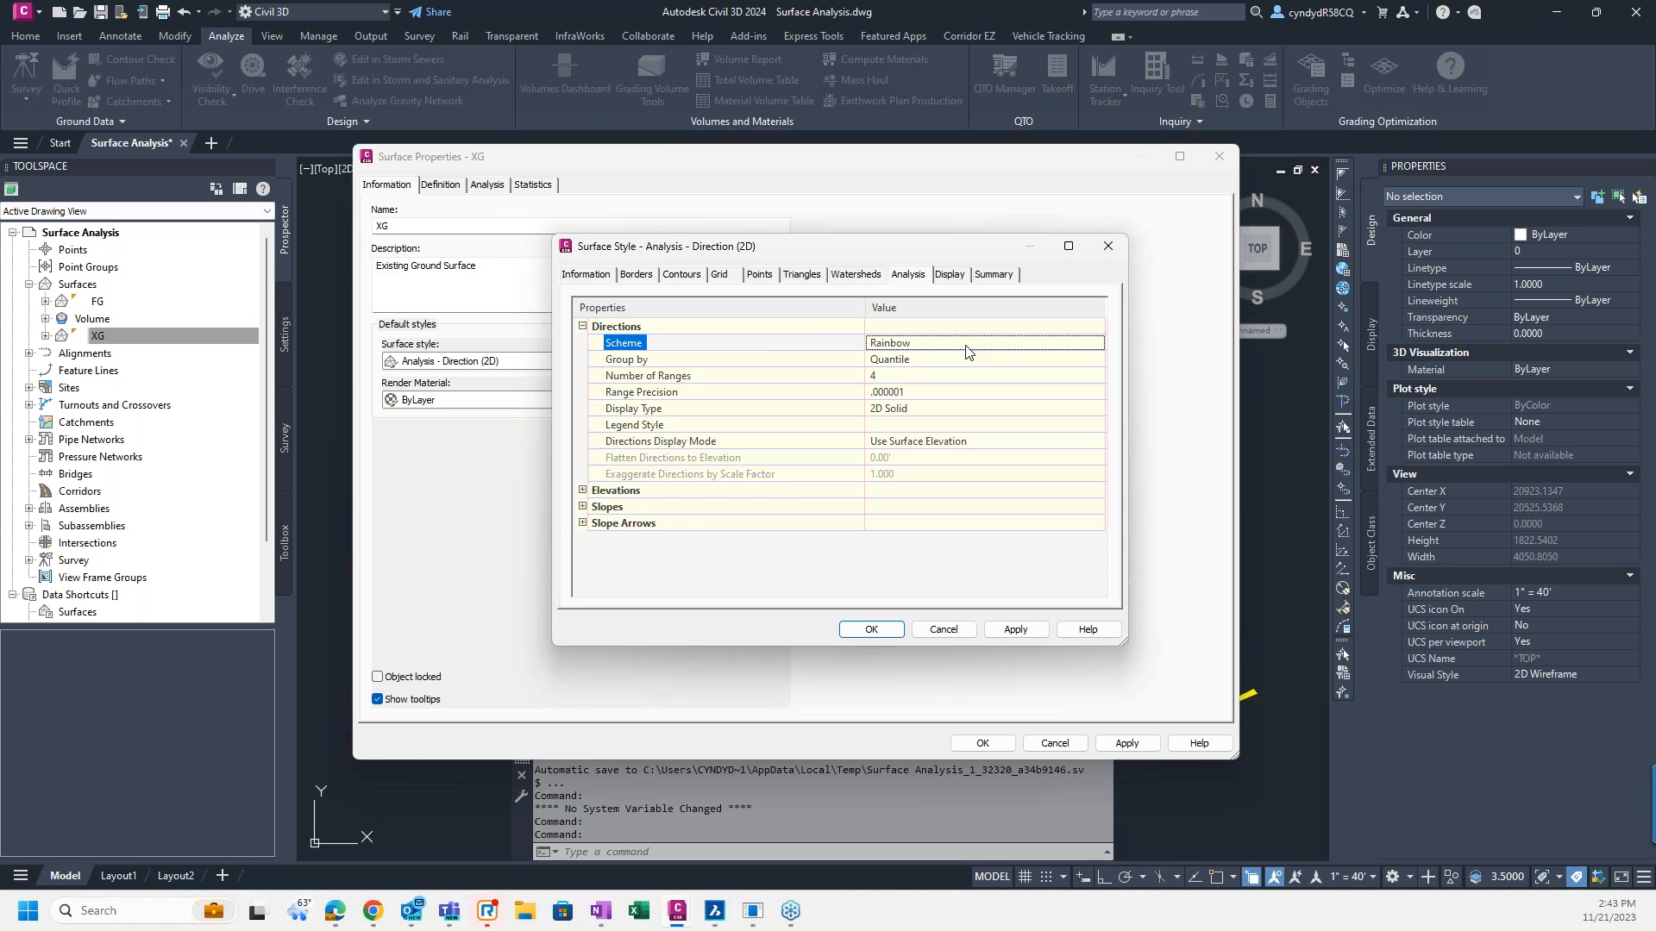
click(920, 358)
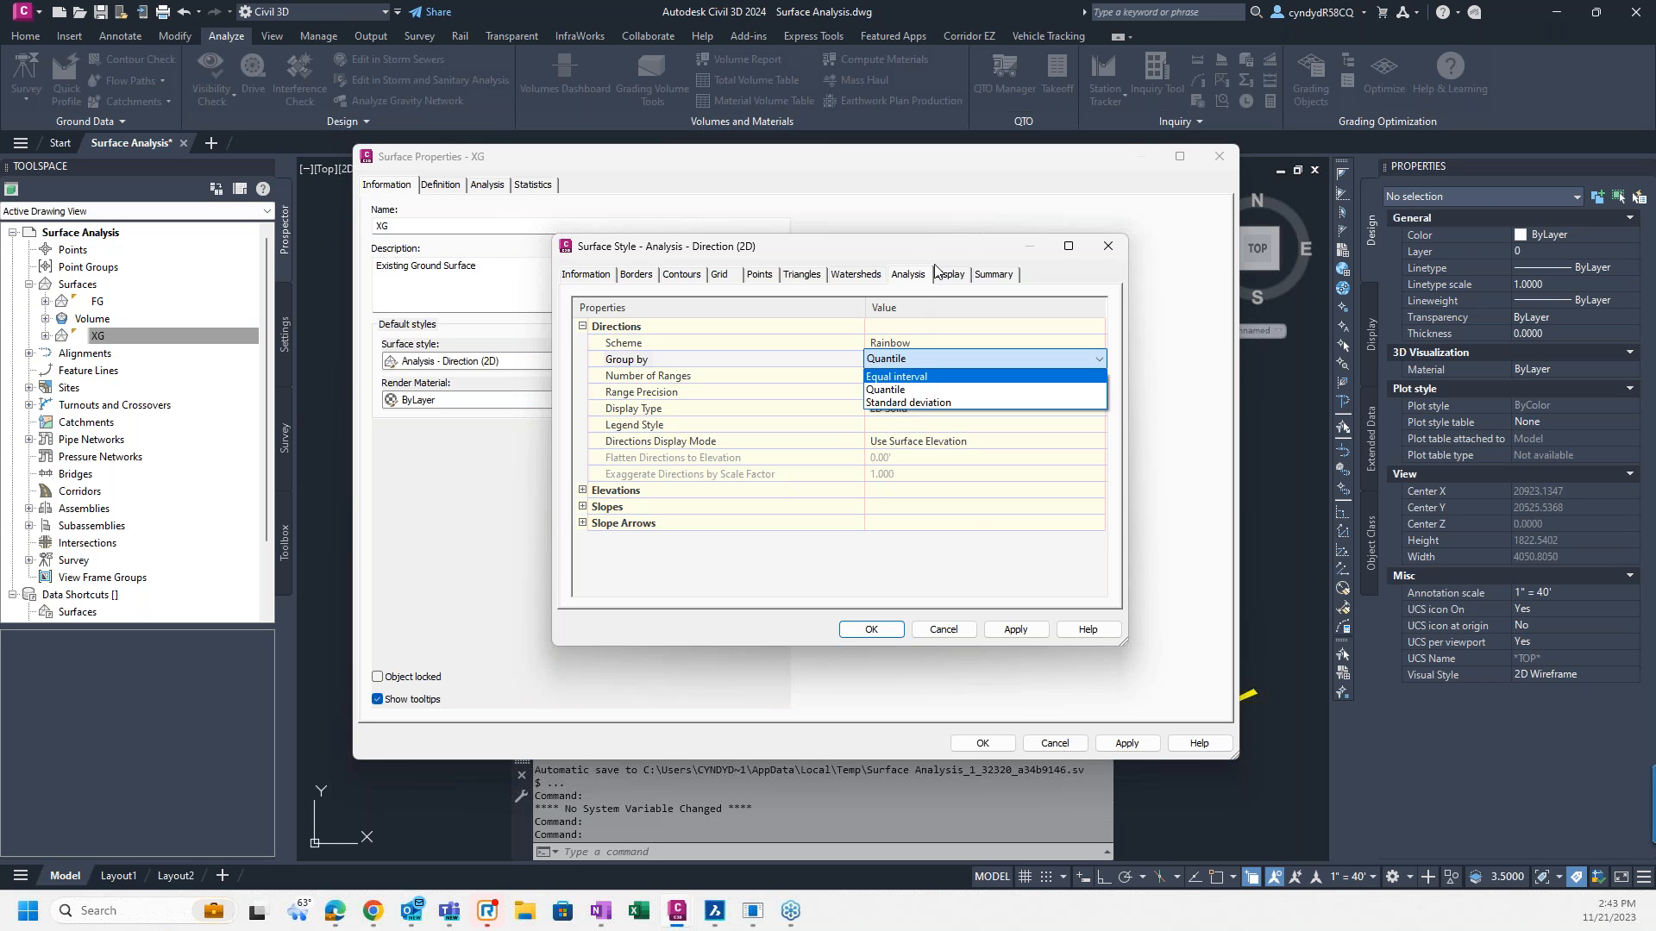
click(959, 247)
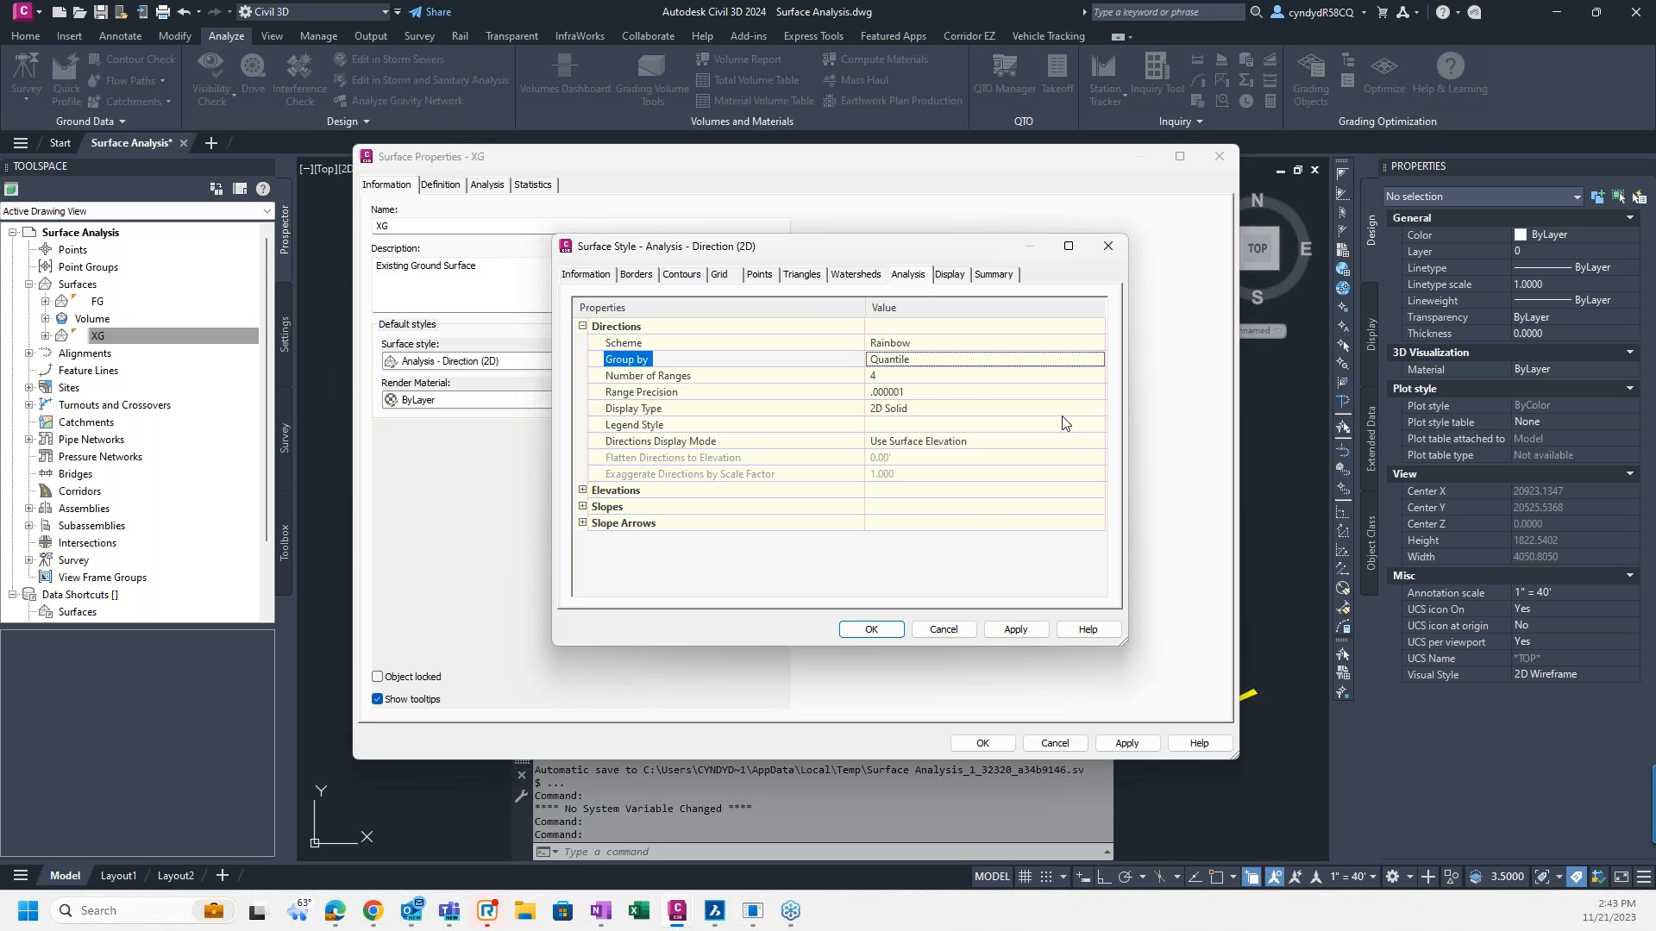
Step: Set the range precision of the Directions analysis to 1
click(940, 393)
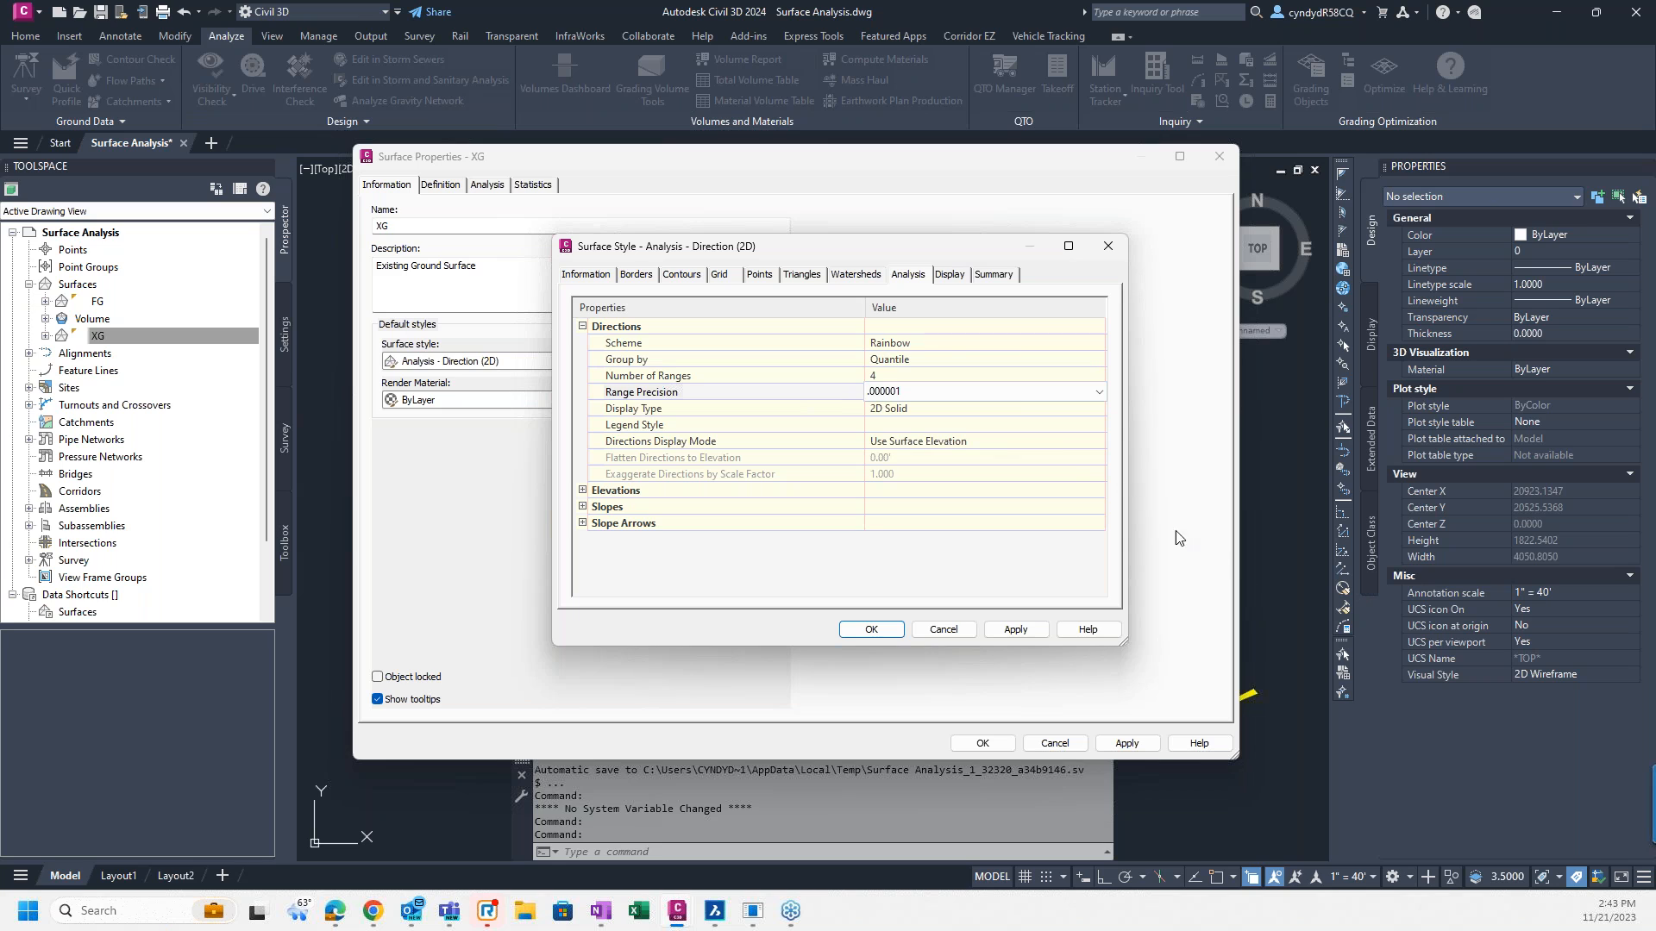
click(983, 393)
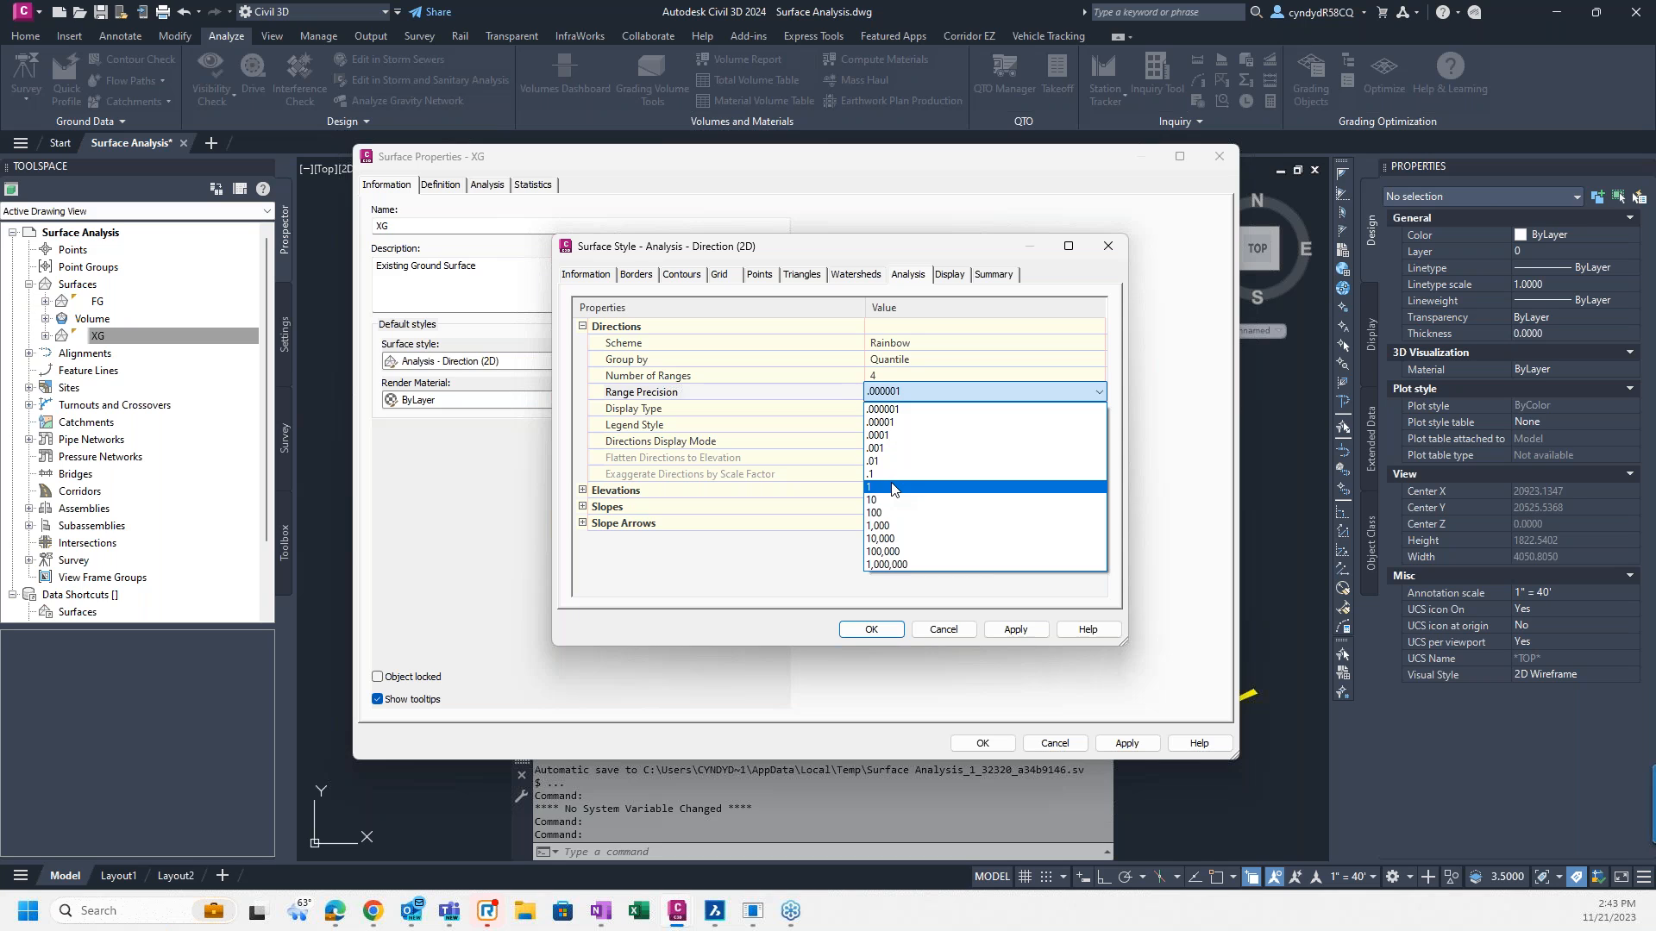
click(893, 488)
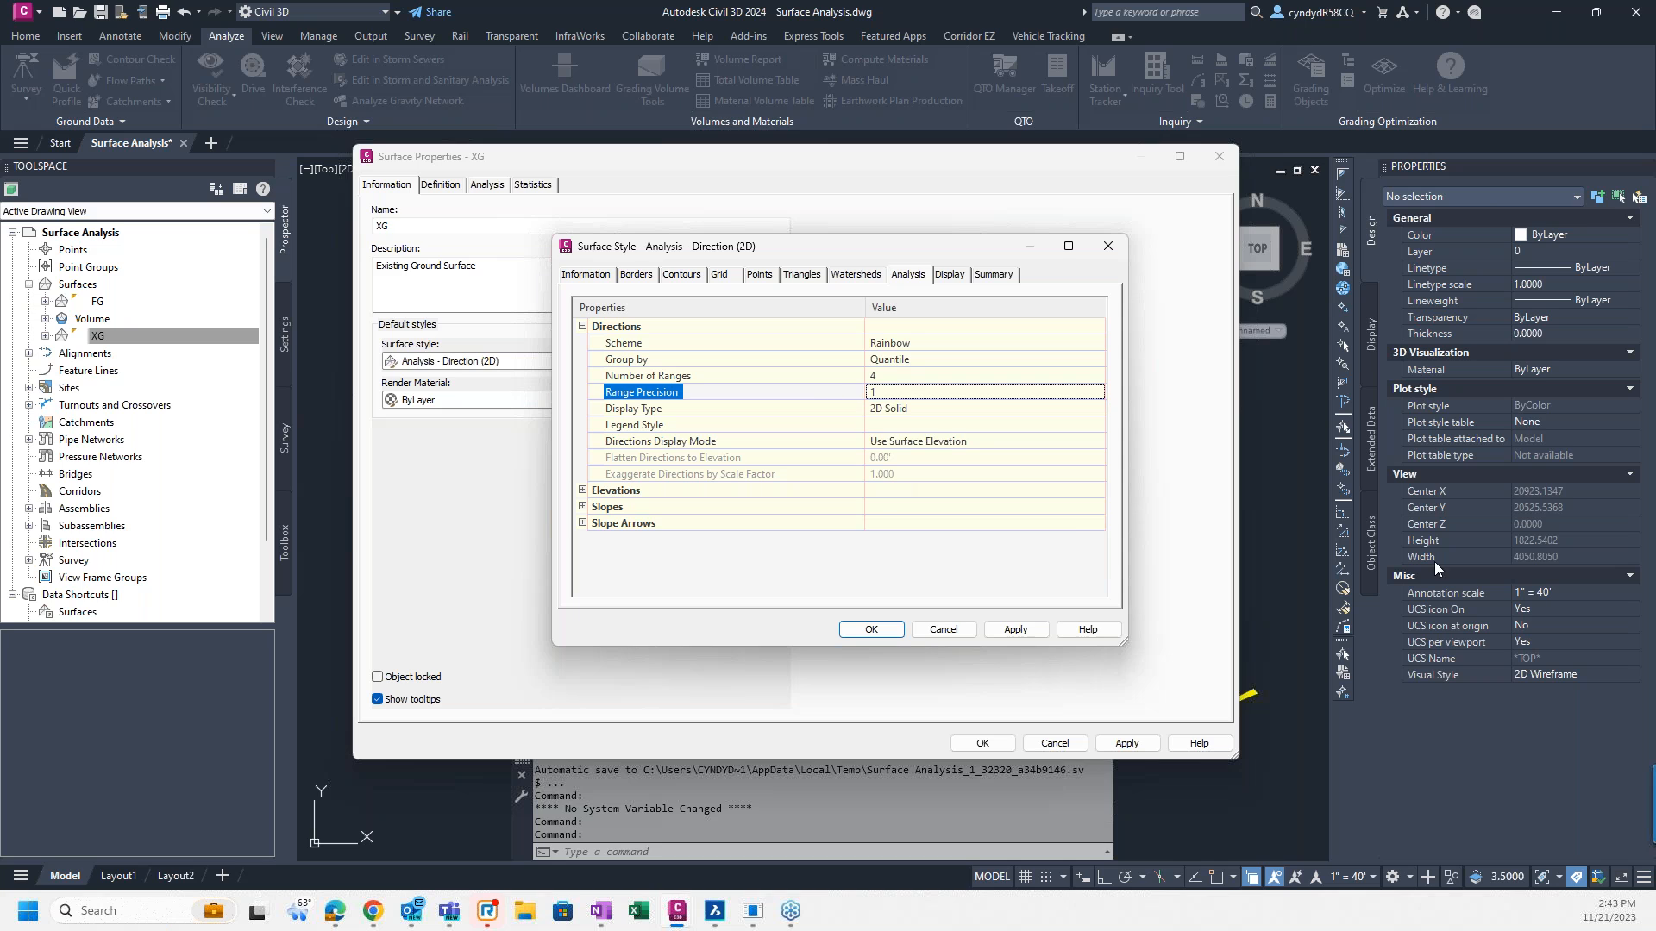
Step: Keep 2D Solid as the display type of the Directions analysis and assign it the Directions legend style
click(926, 412)
click(924, 413)
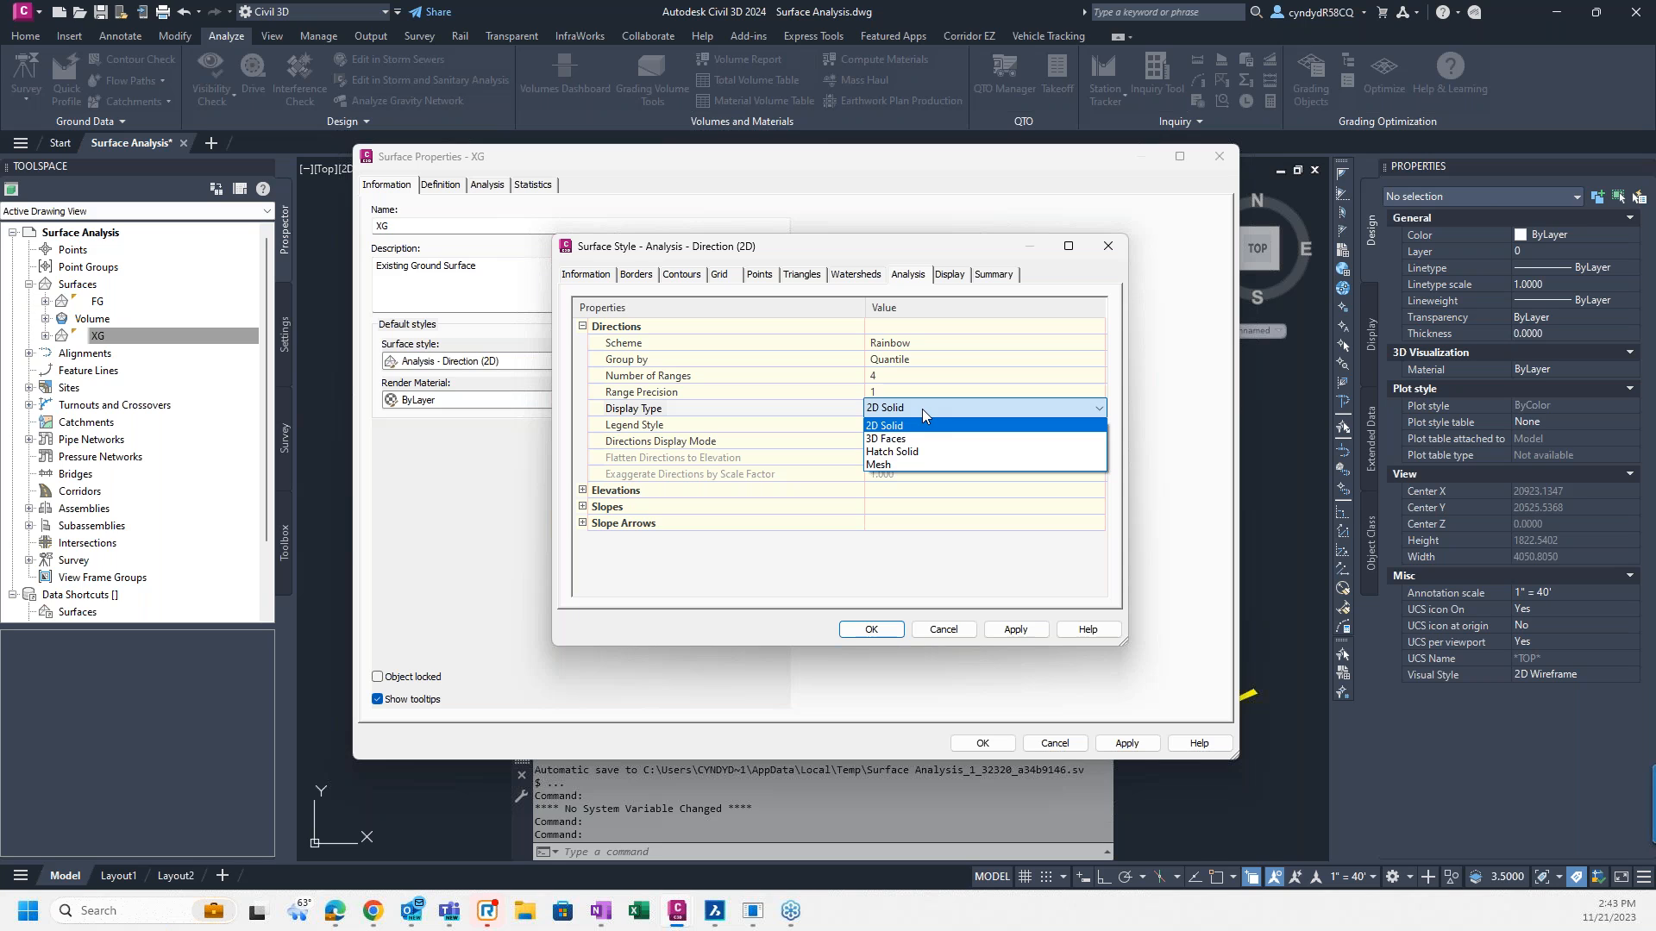
click(922, 409)
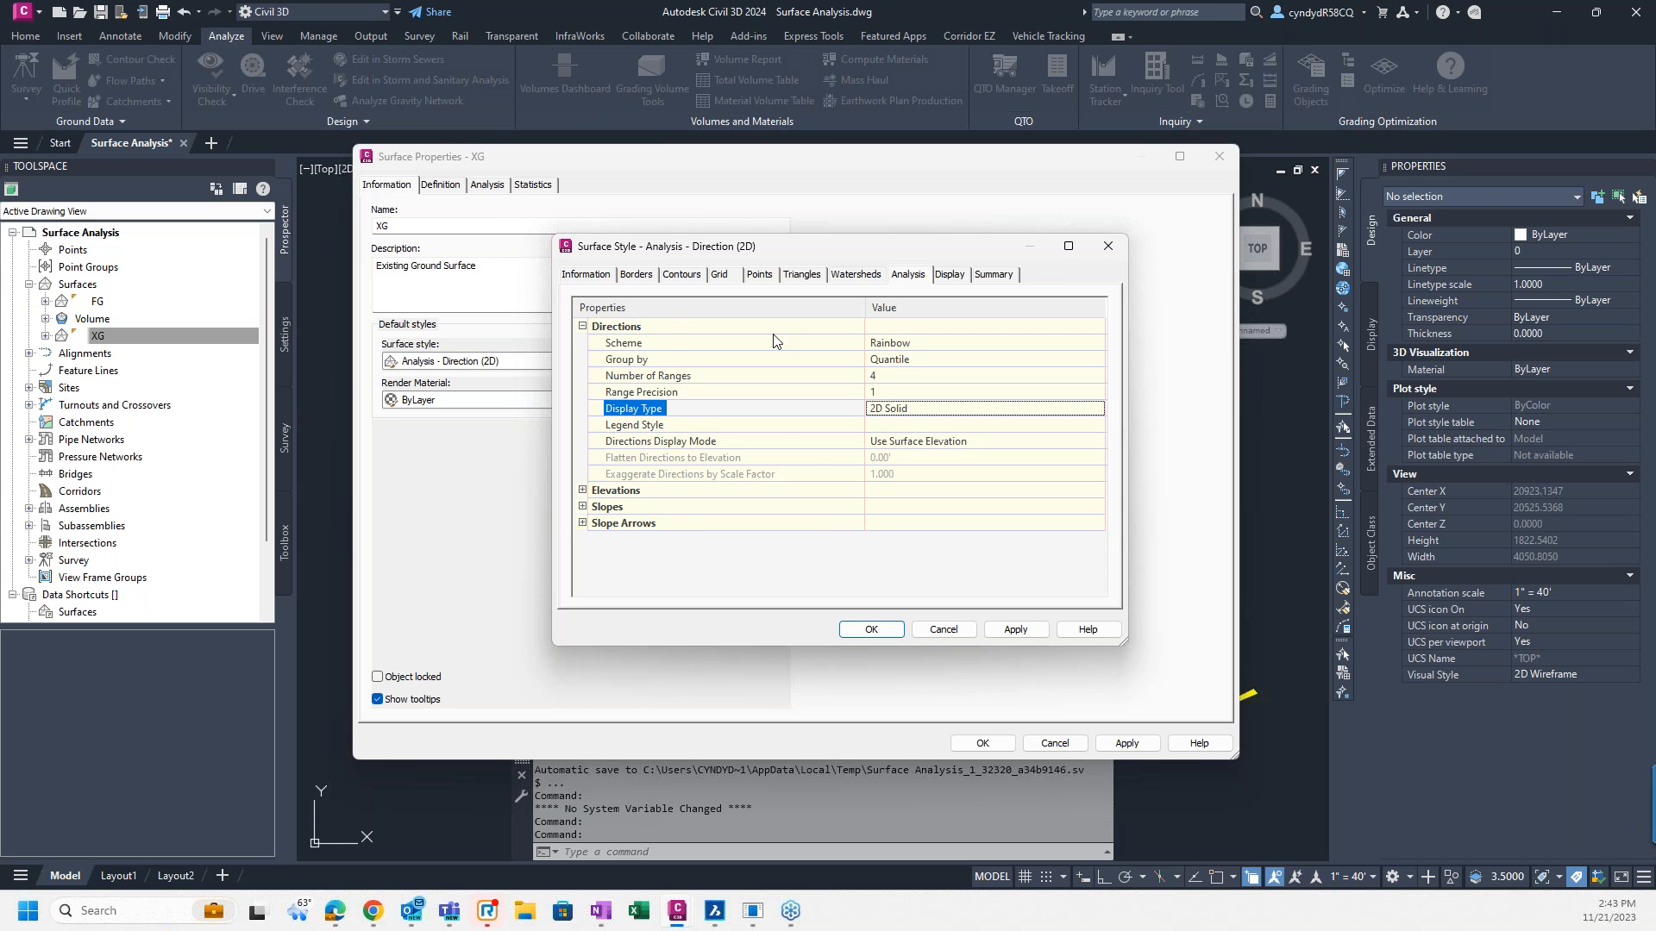
click(902, 425)
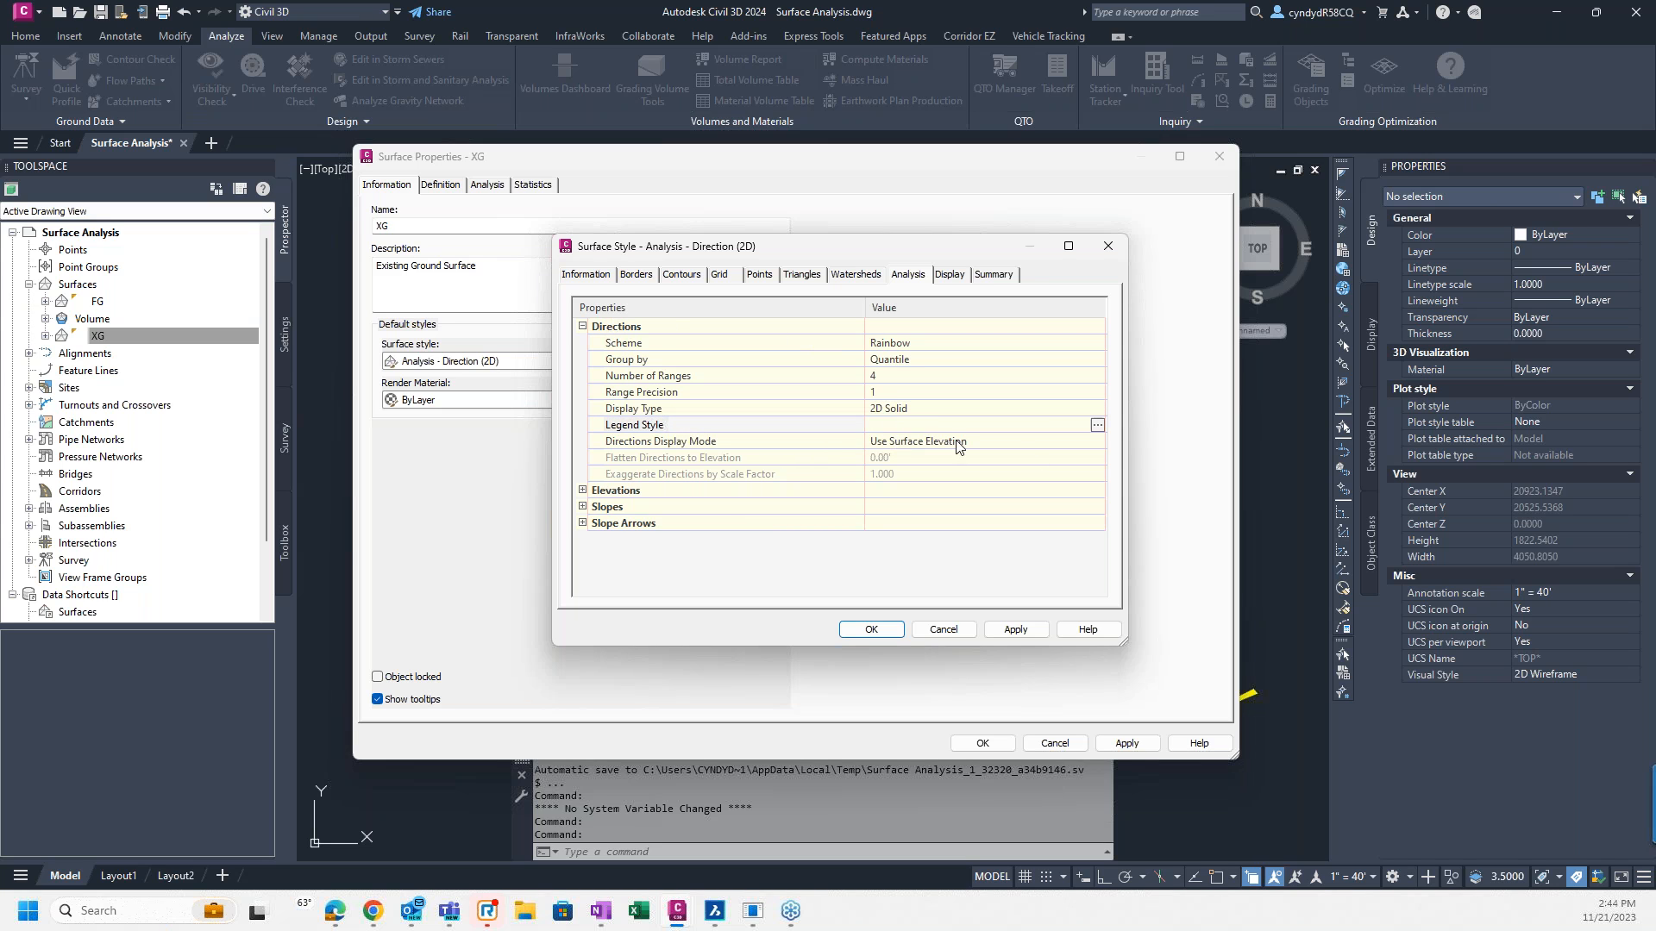
click(1096, 425)
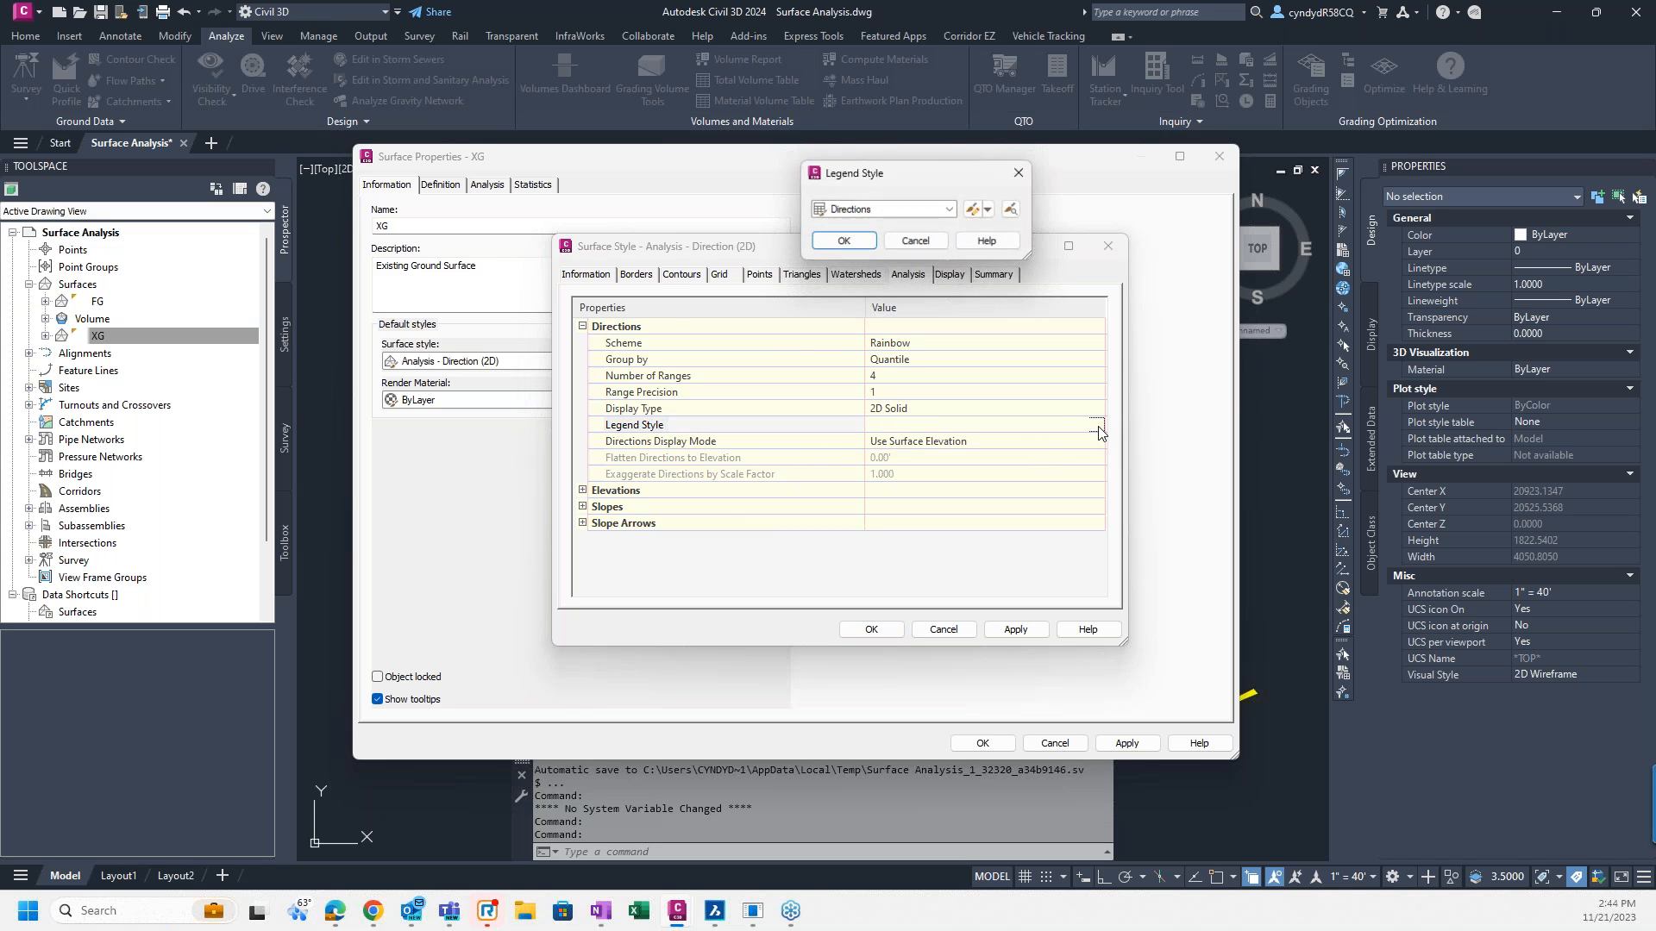
click(907, 212)
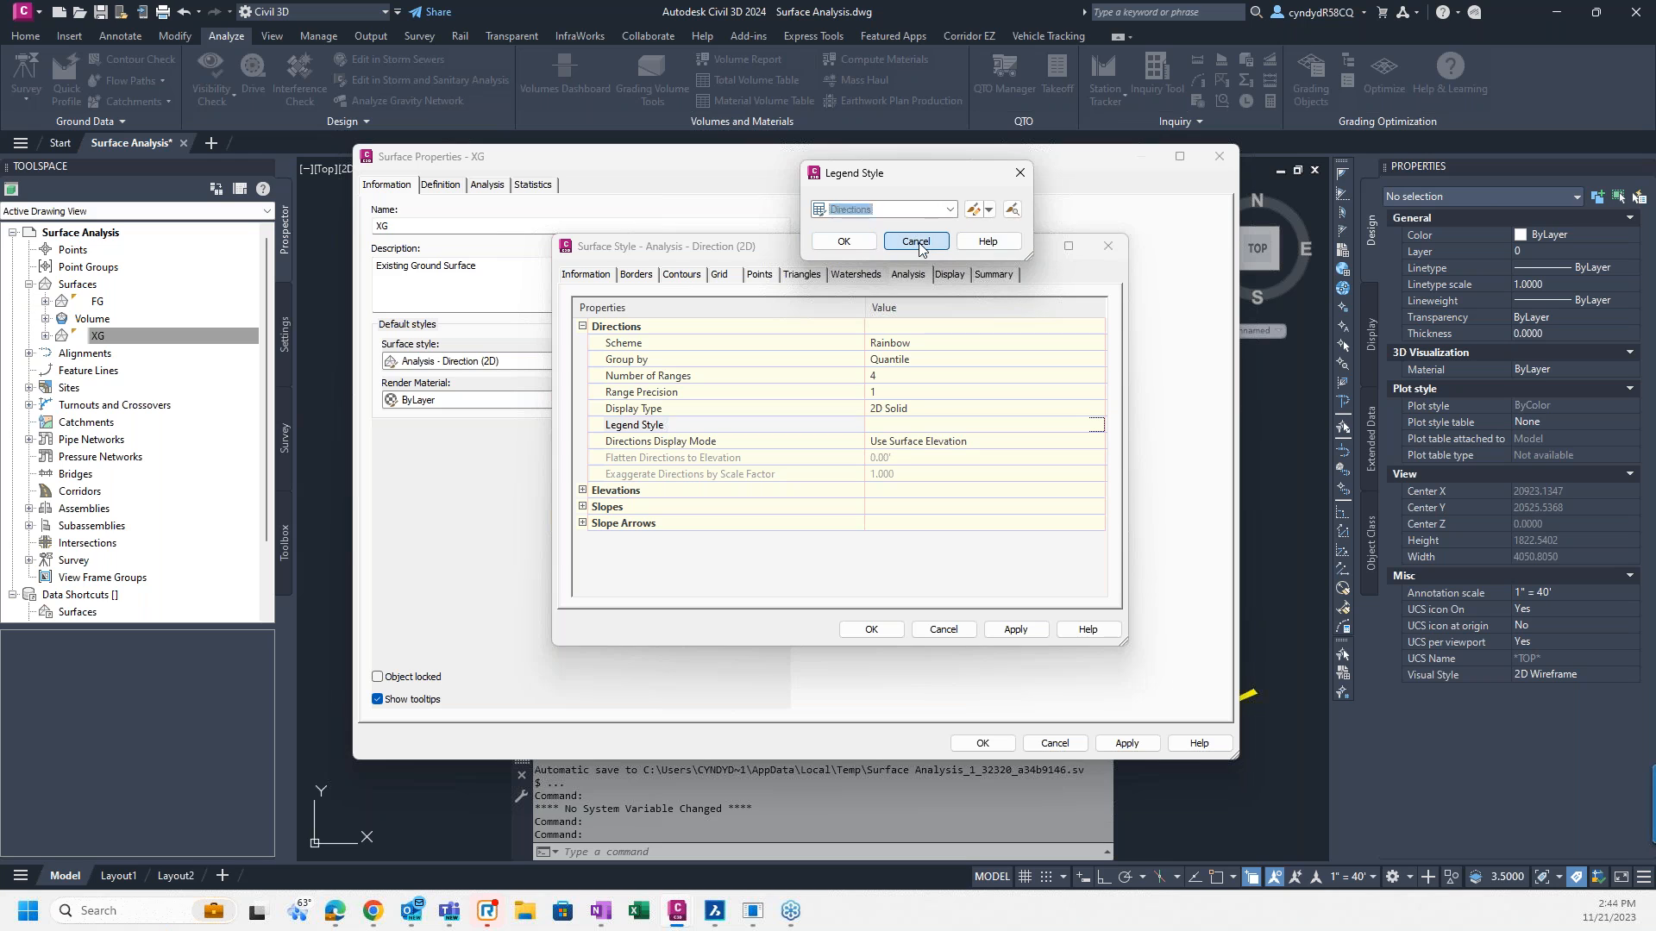
click(844, 242)
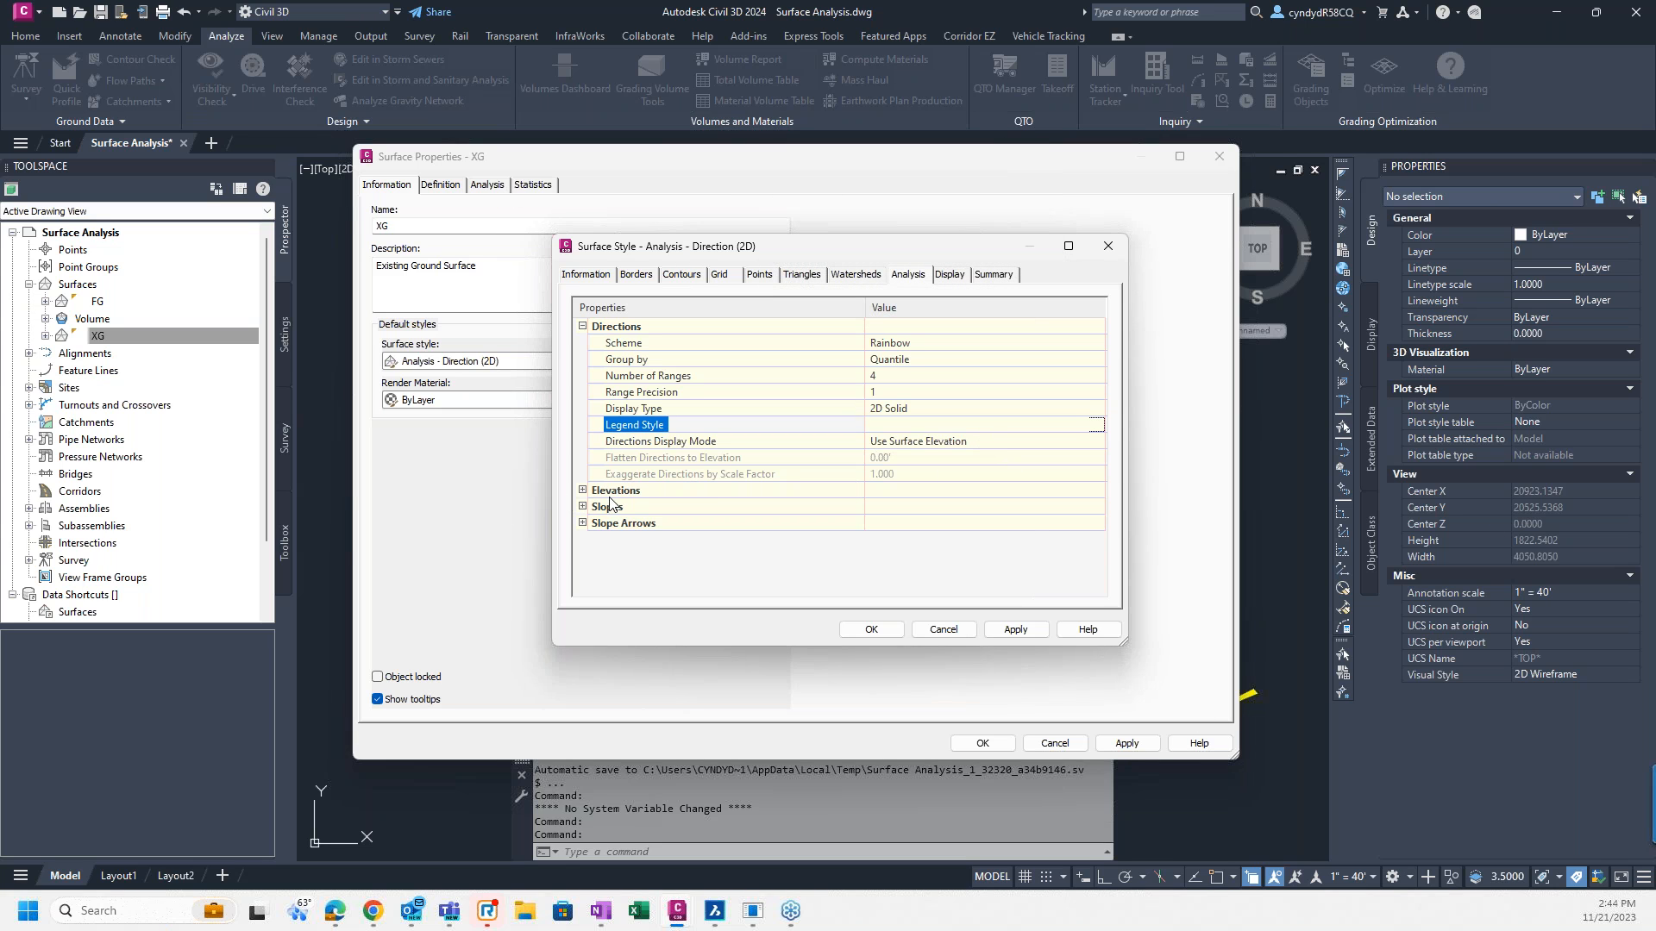
Step: Check the style's Elevations, Slopes and Slope Arrows settings and its component display, and accept the edited style
click(583, 492)
scroll(828, 457, down, 3)
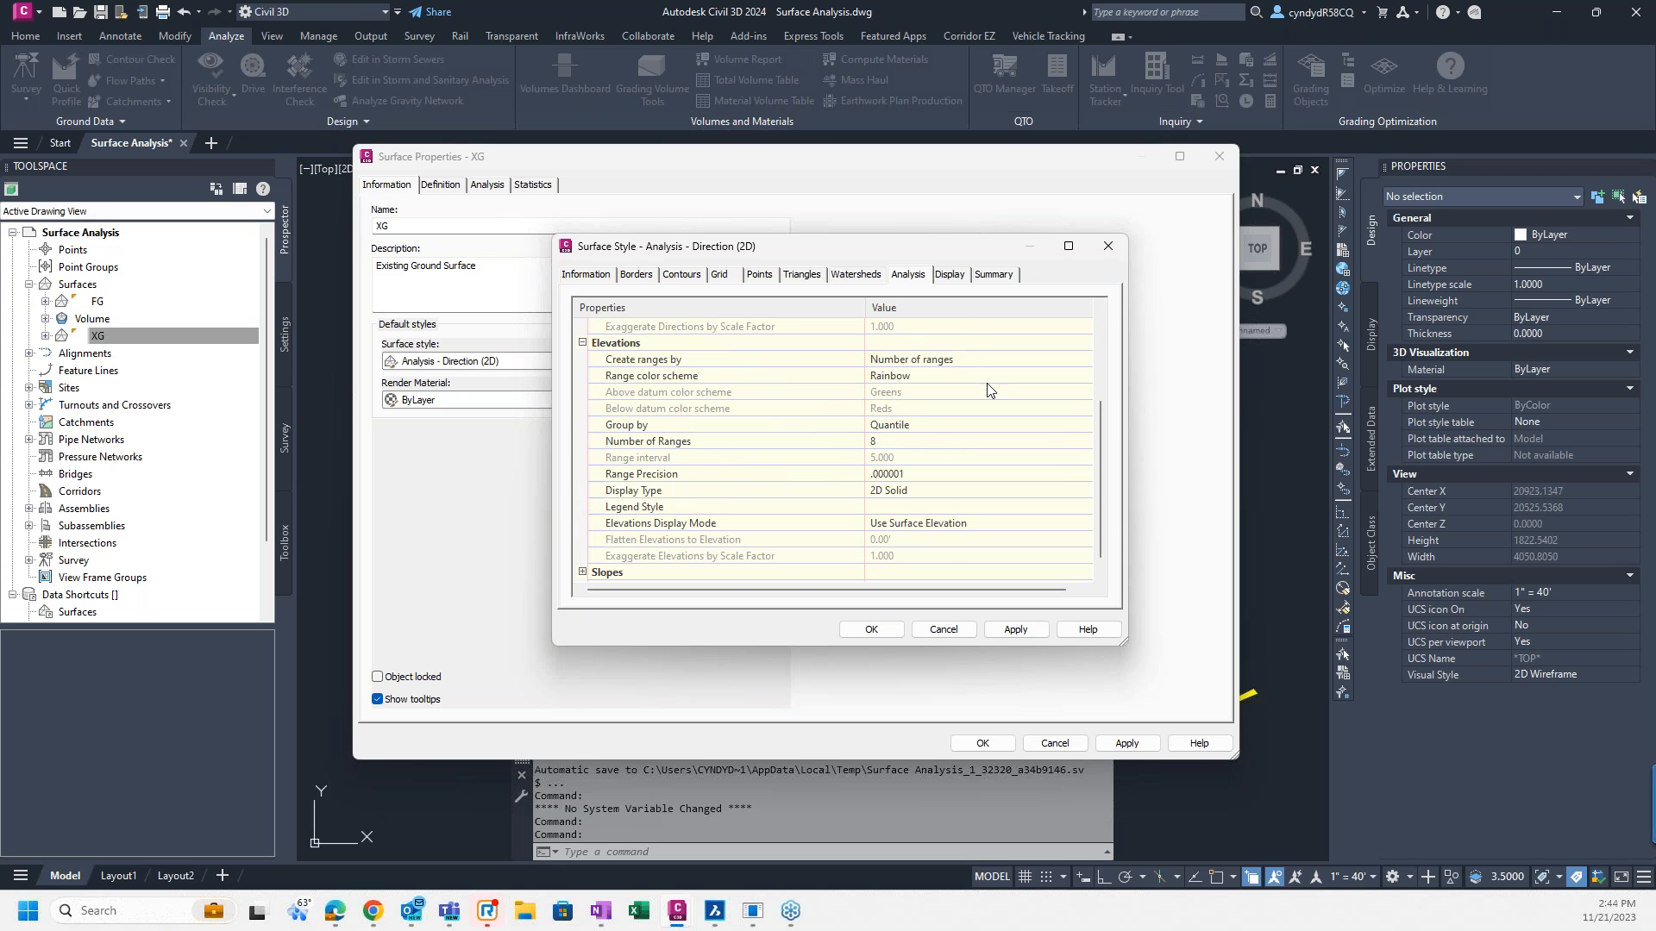
scroll(826, 474, down, 1)
click(582, 557)
scroll(802, 560, down, 3)
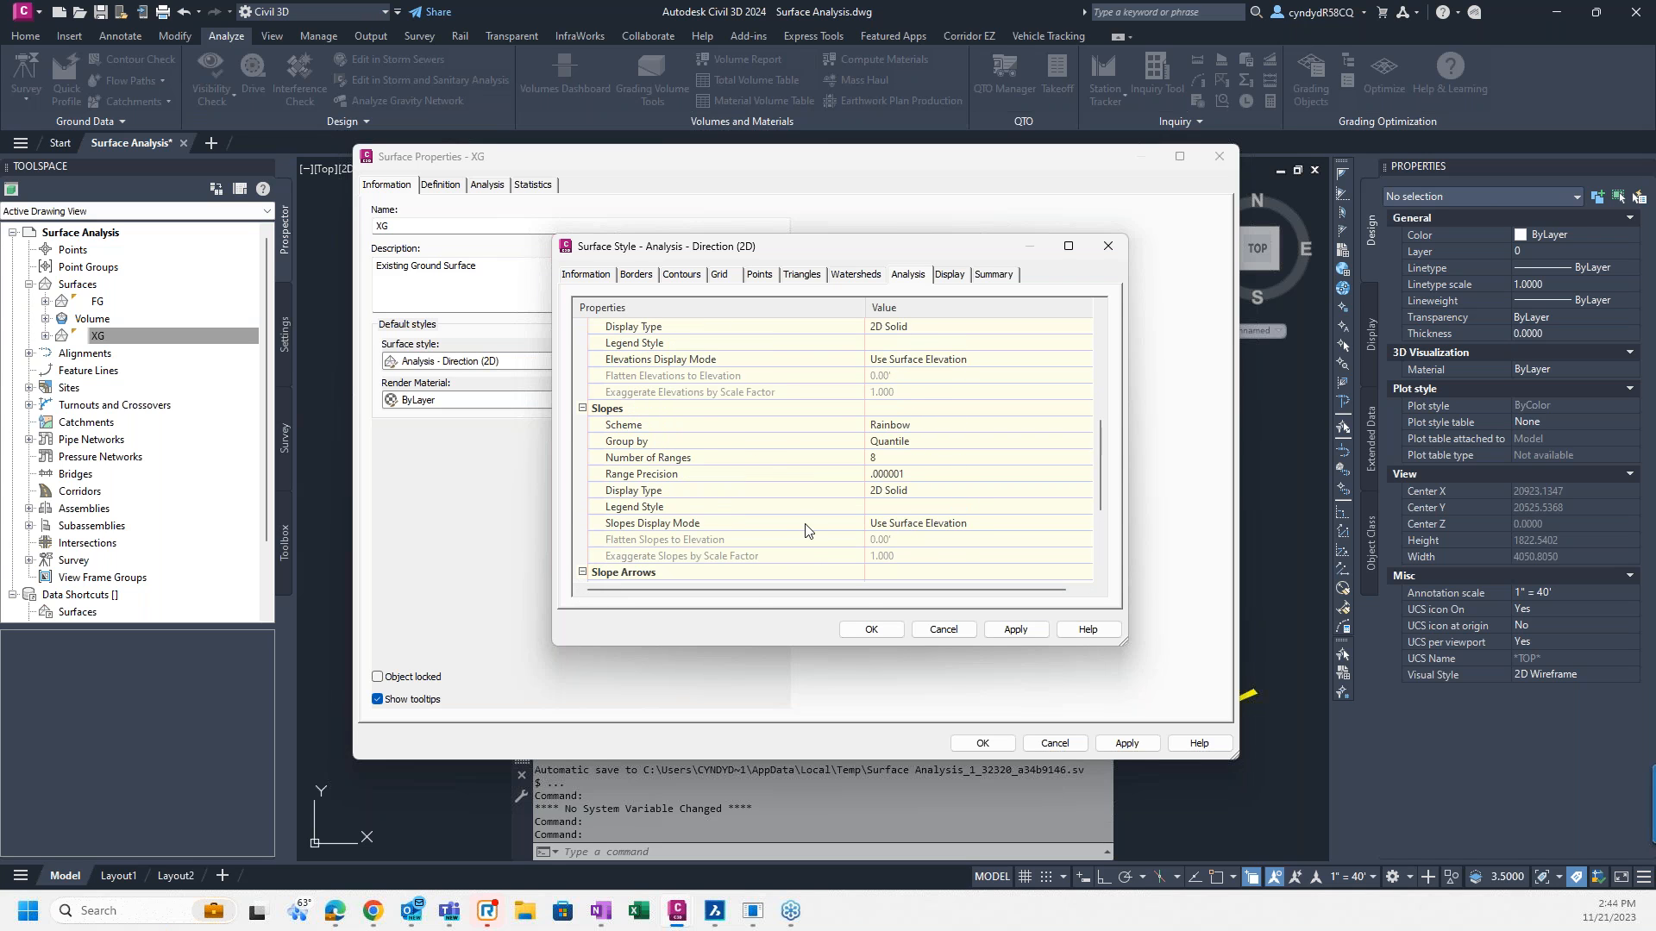
scroll(806, 529, down, 3)
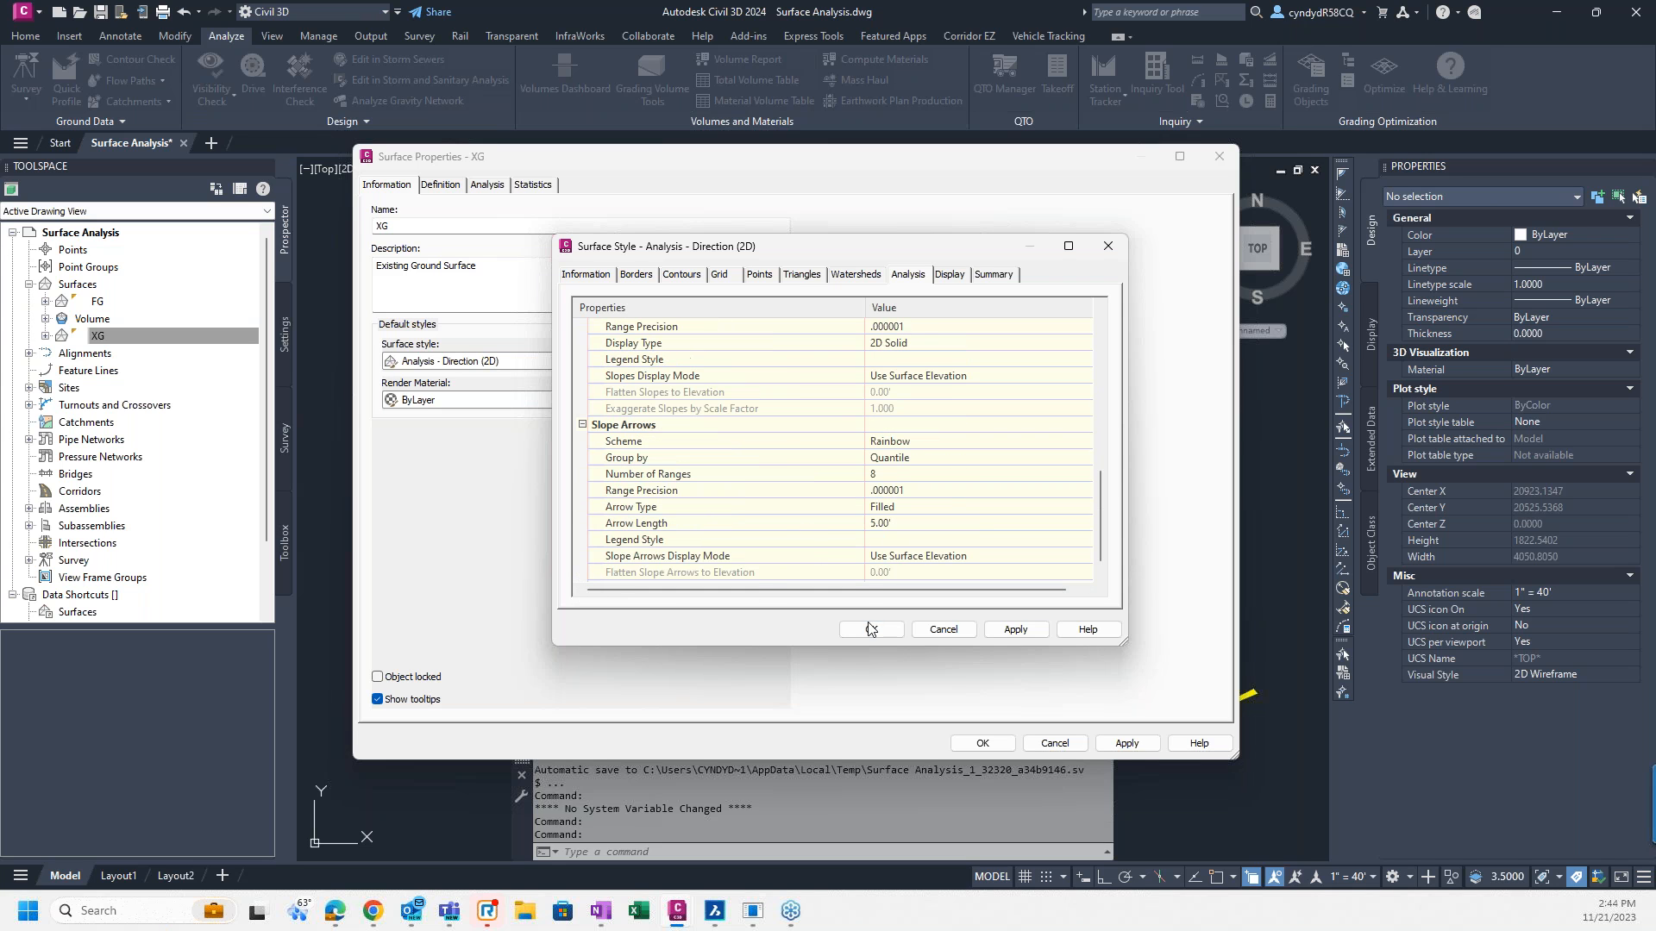
click(947, 276)
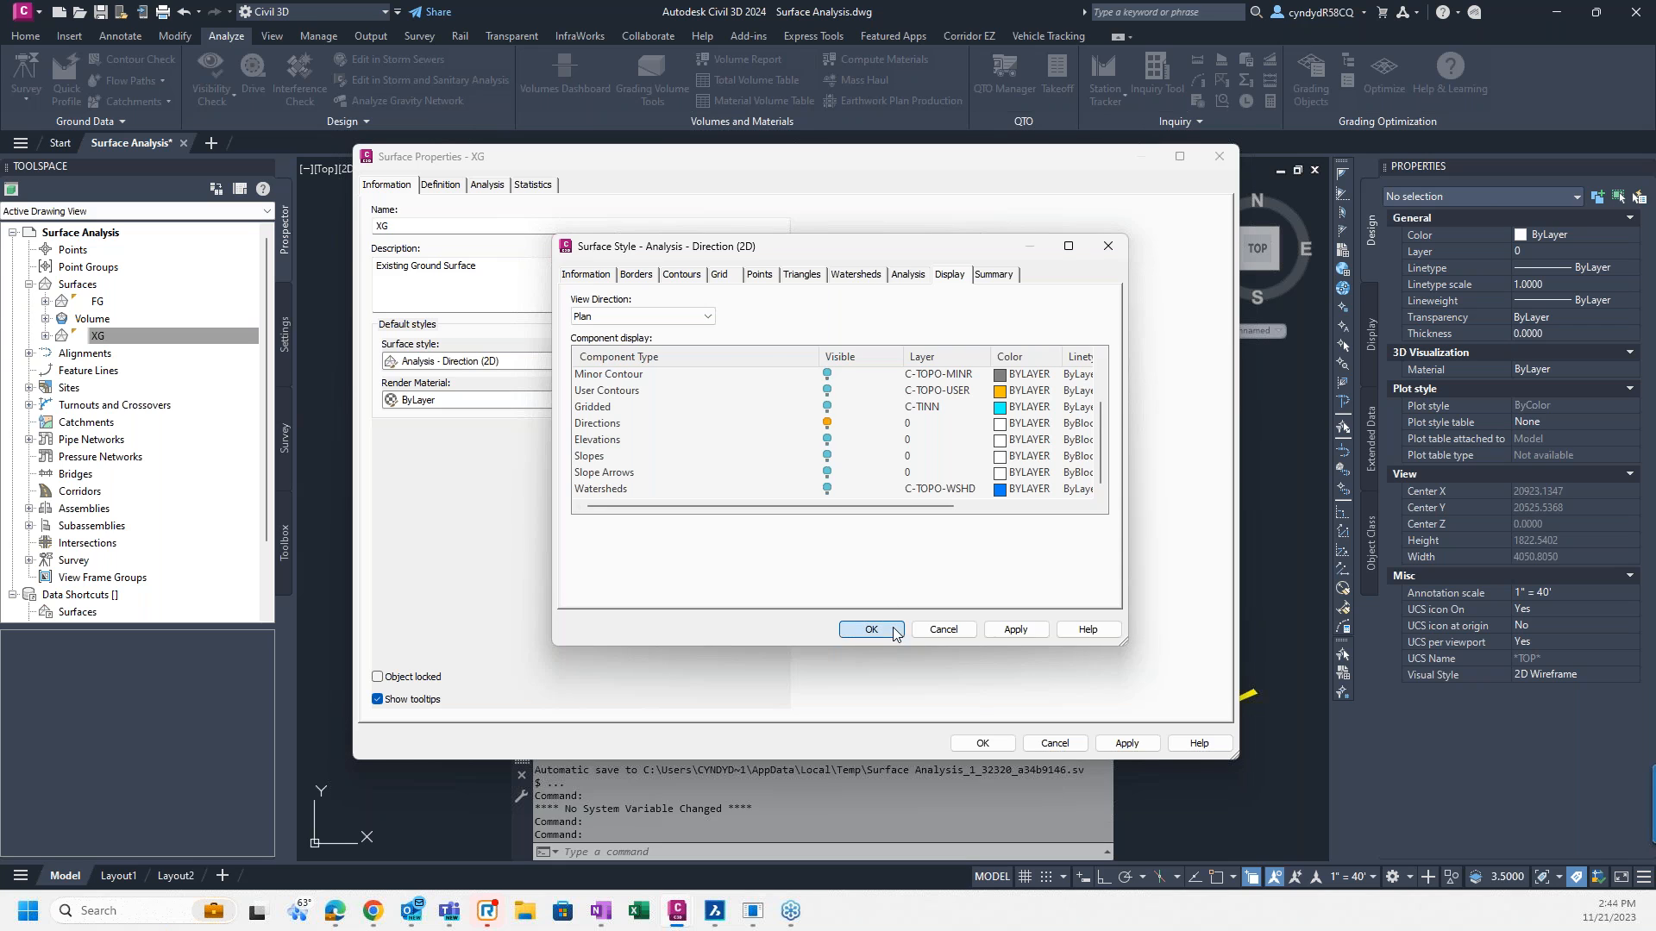
click(871, 629)
Step: Run the Directions analysis on surface XG with 4 ranges and the Directions legend
click(486, 186)
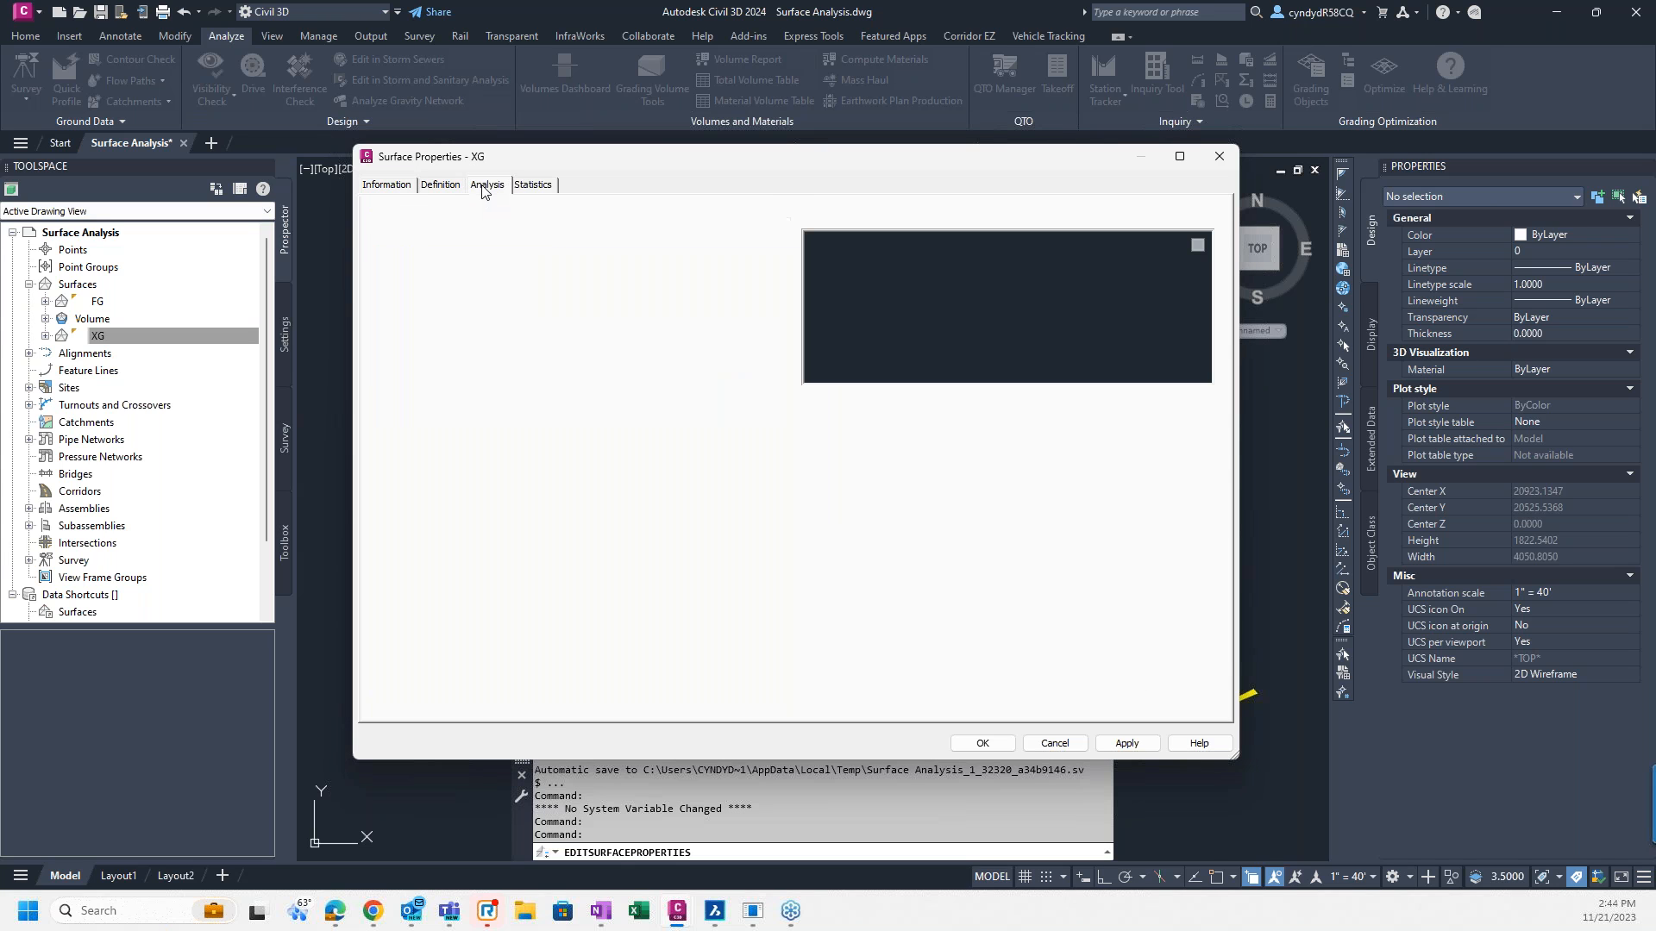
click(470, 225)
click(405, 253)
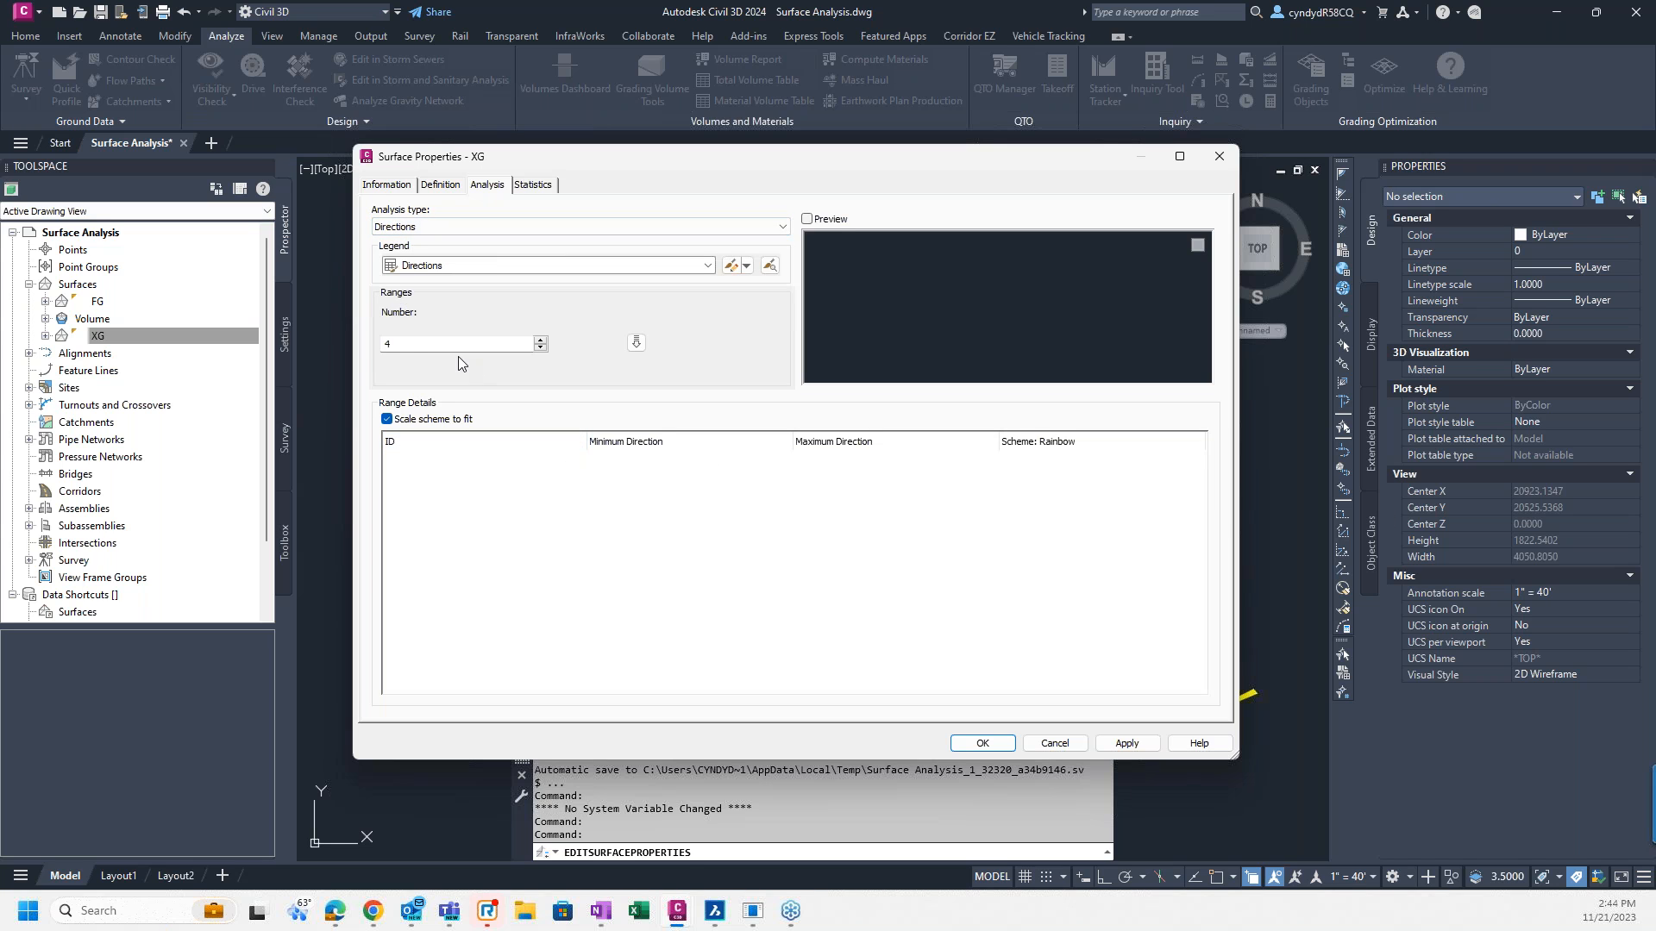
click(634, 343)
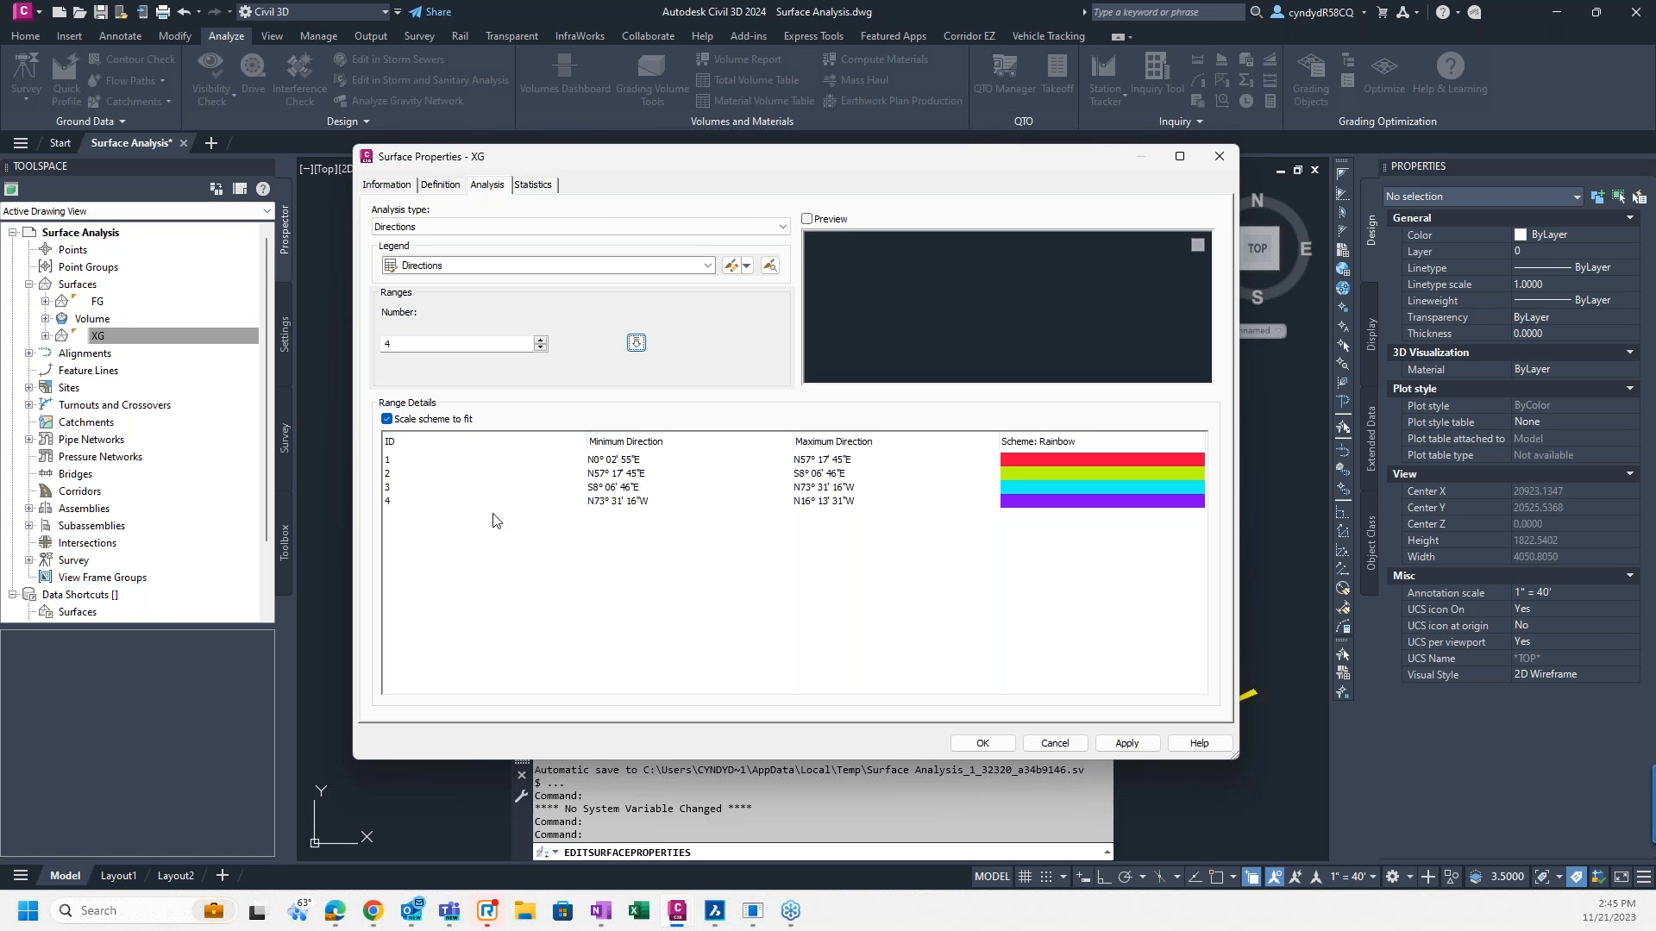
Step: Set direction range 1 to a minimum of 0 and a maximum of 90 degrees
click(659, 461)
click(661, 461)
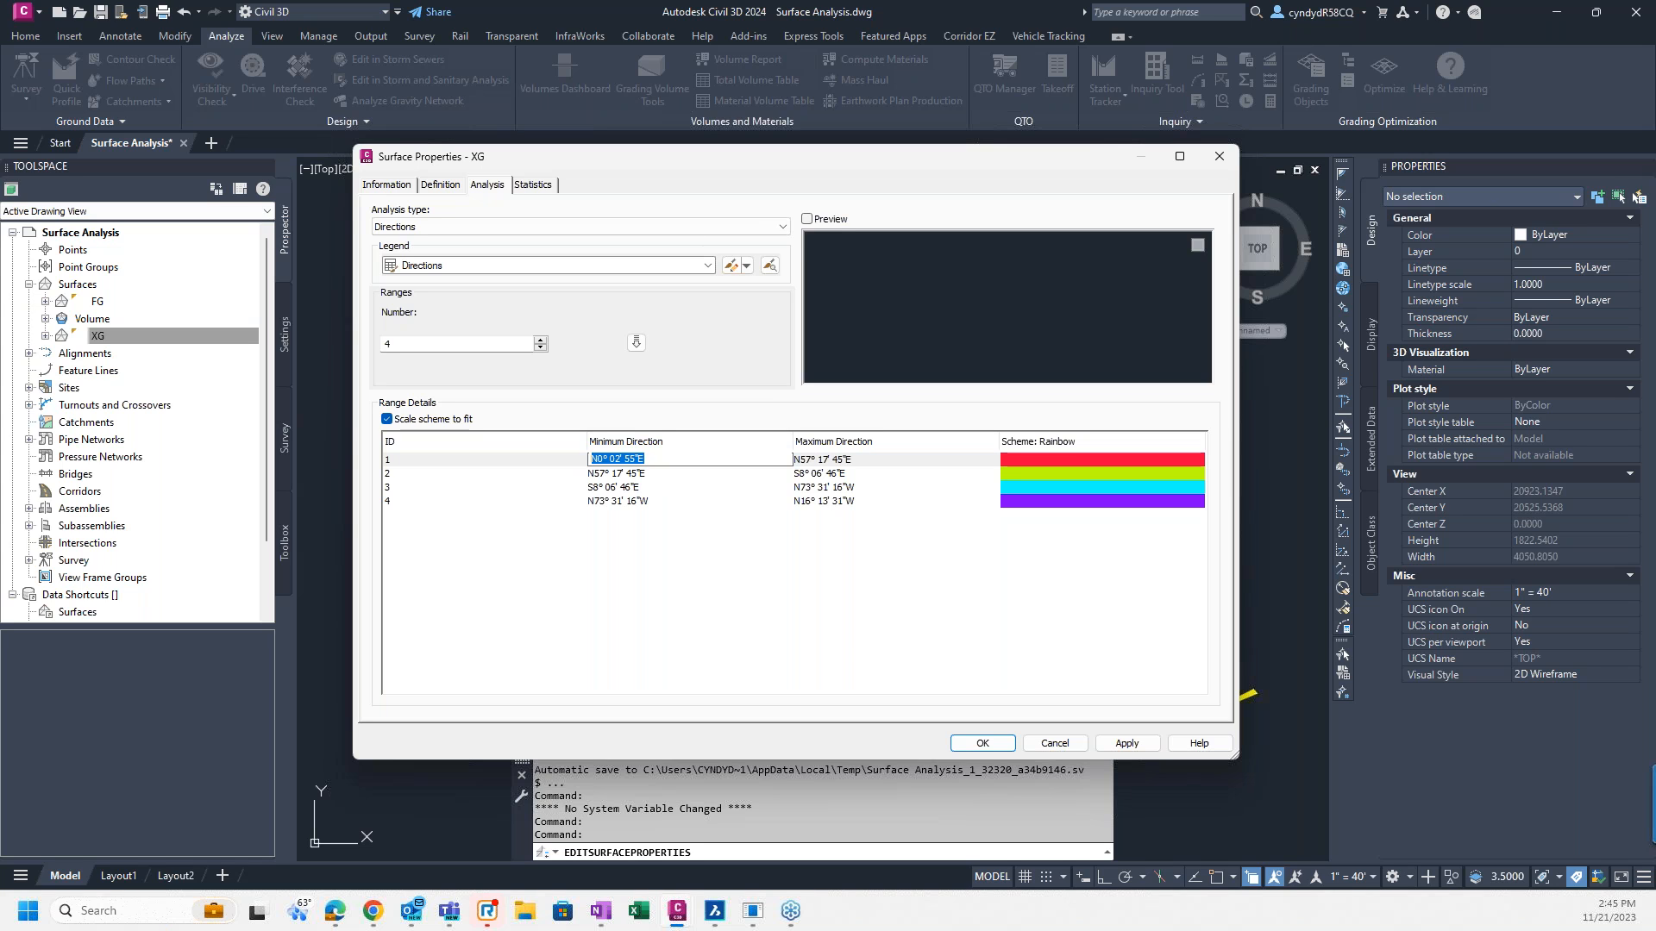
text(0)
key(Return)
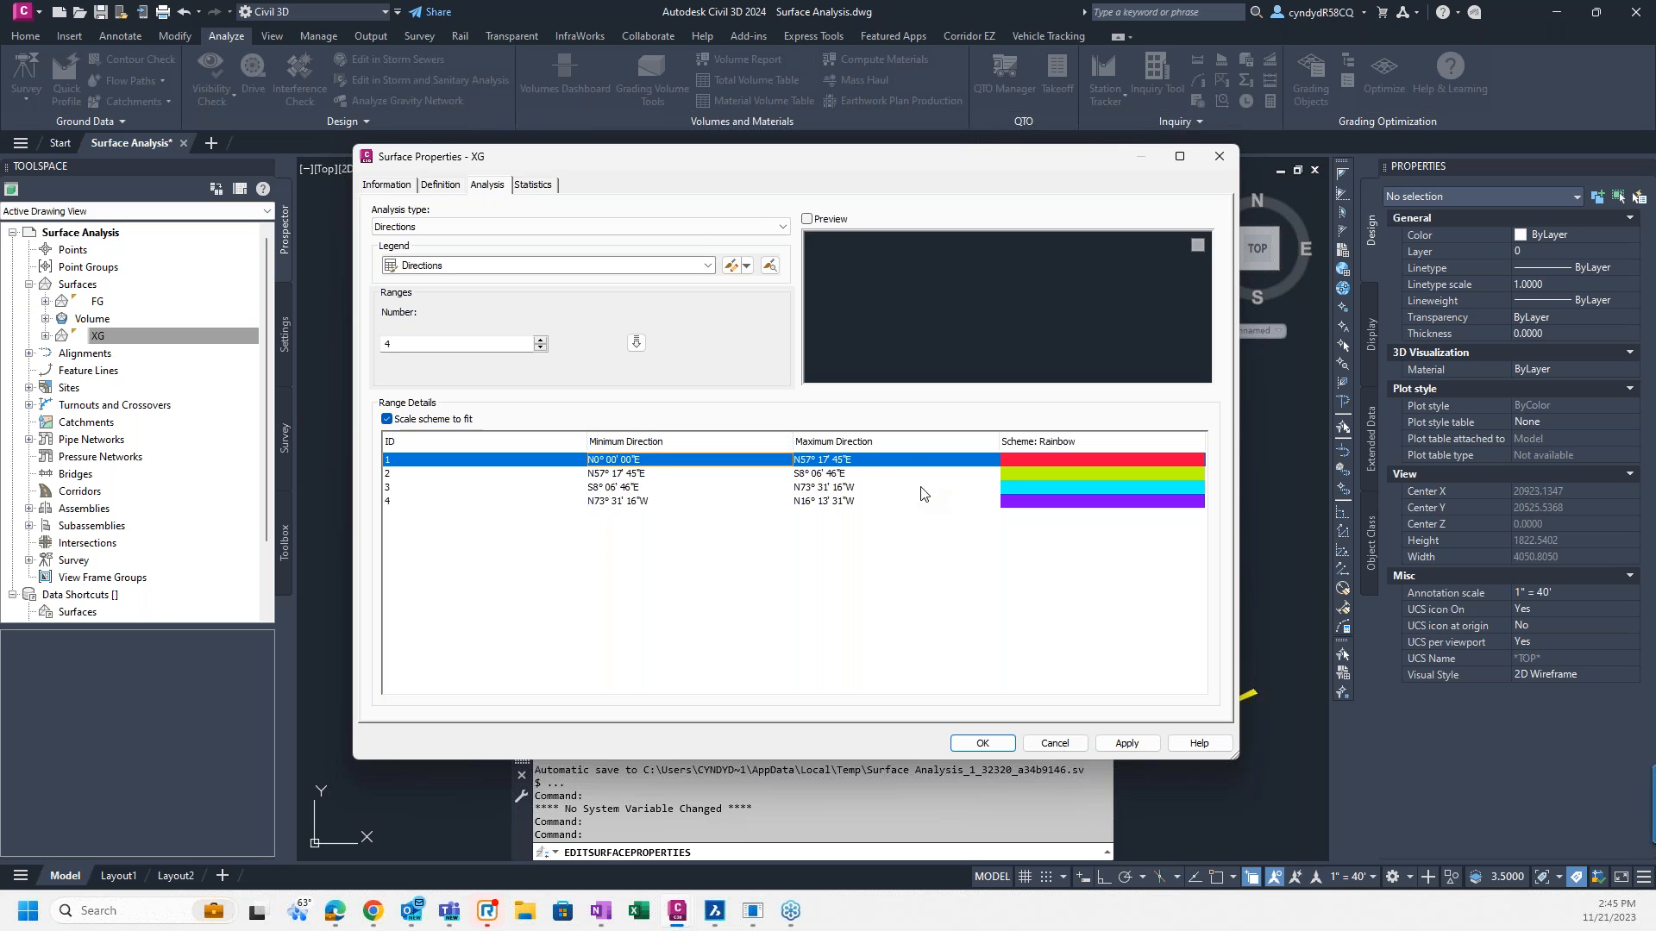
click(897, 460)
text(90)
key(Return)
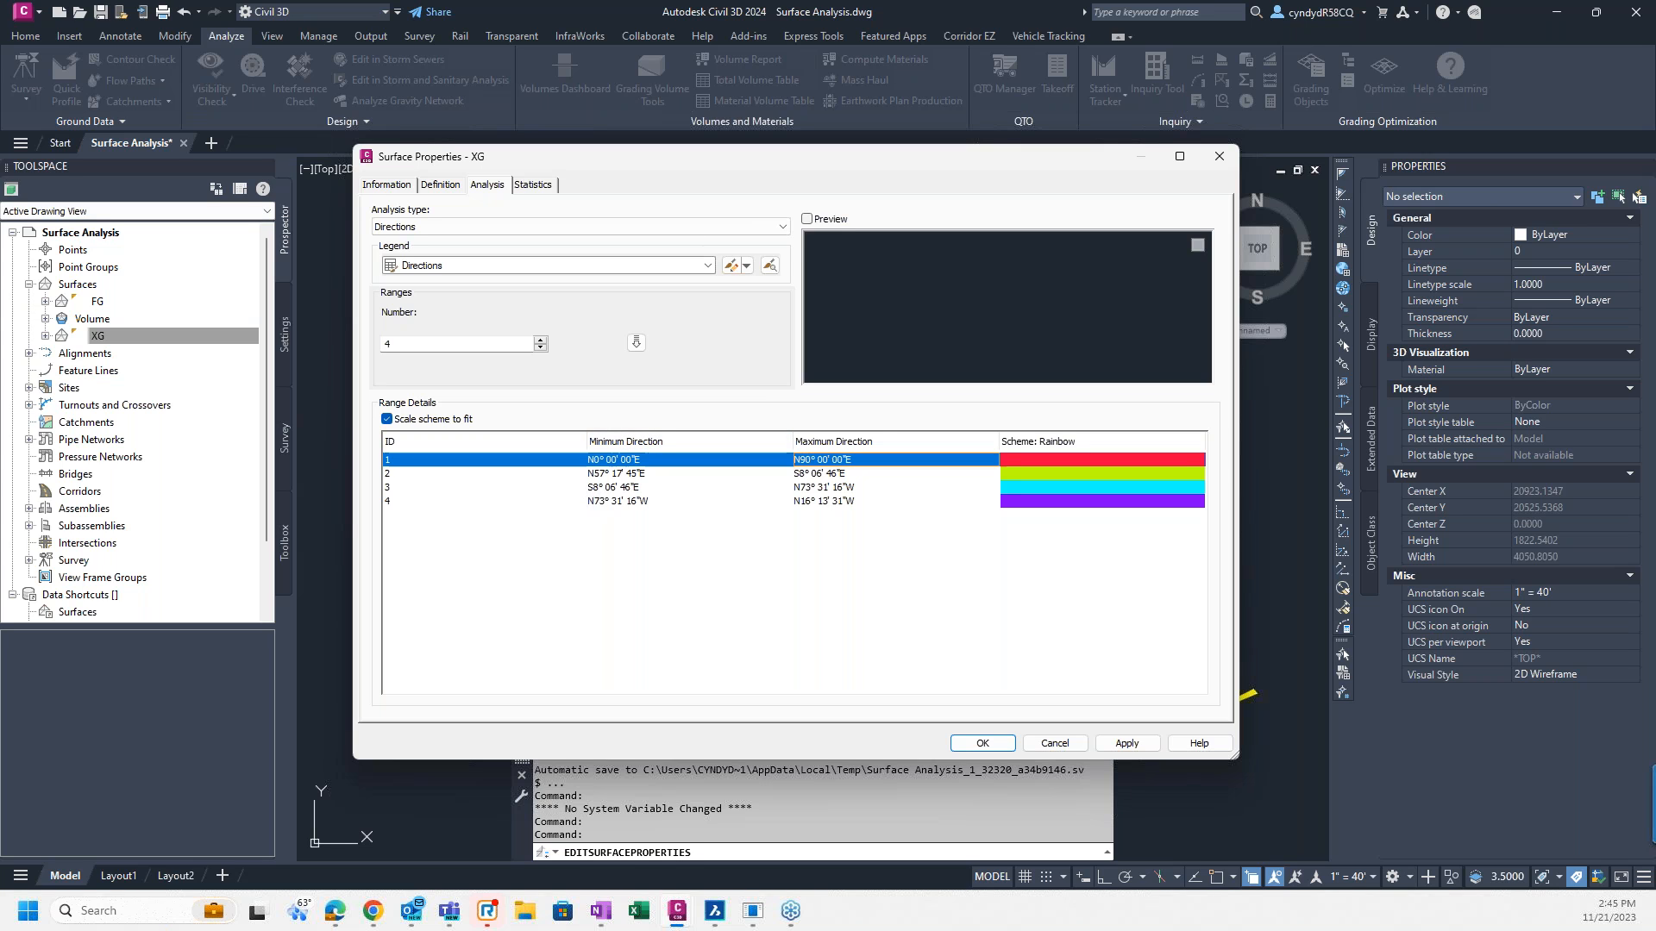
Step: Set direction range 2 to a minimum of 90 and a maximum of 180 degrees
click(686, 473)
text(90)
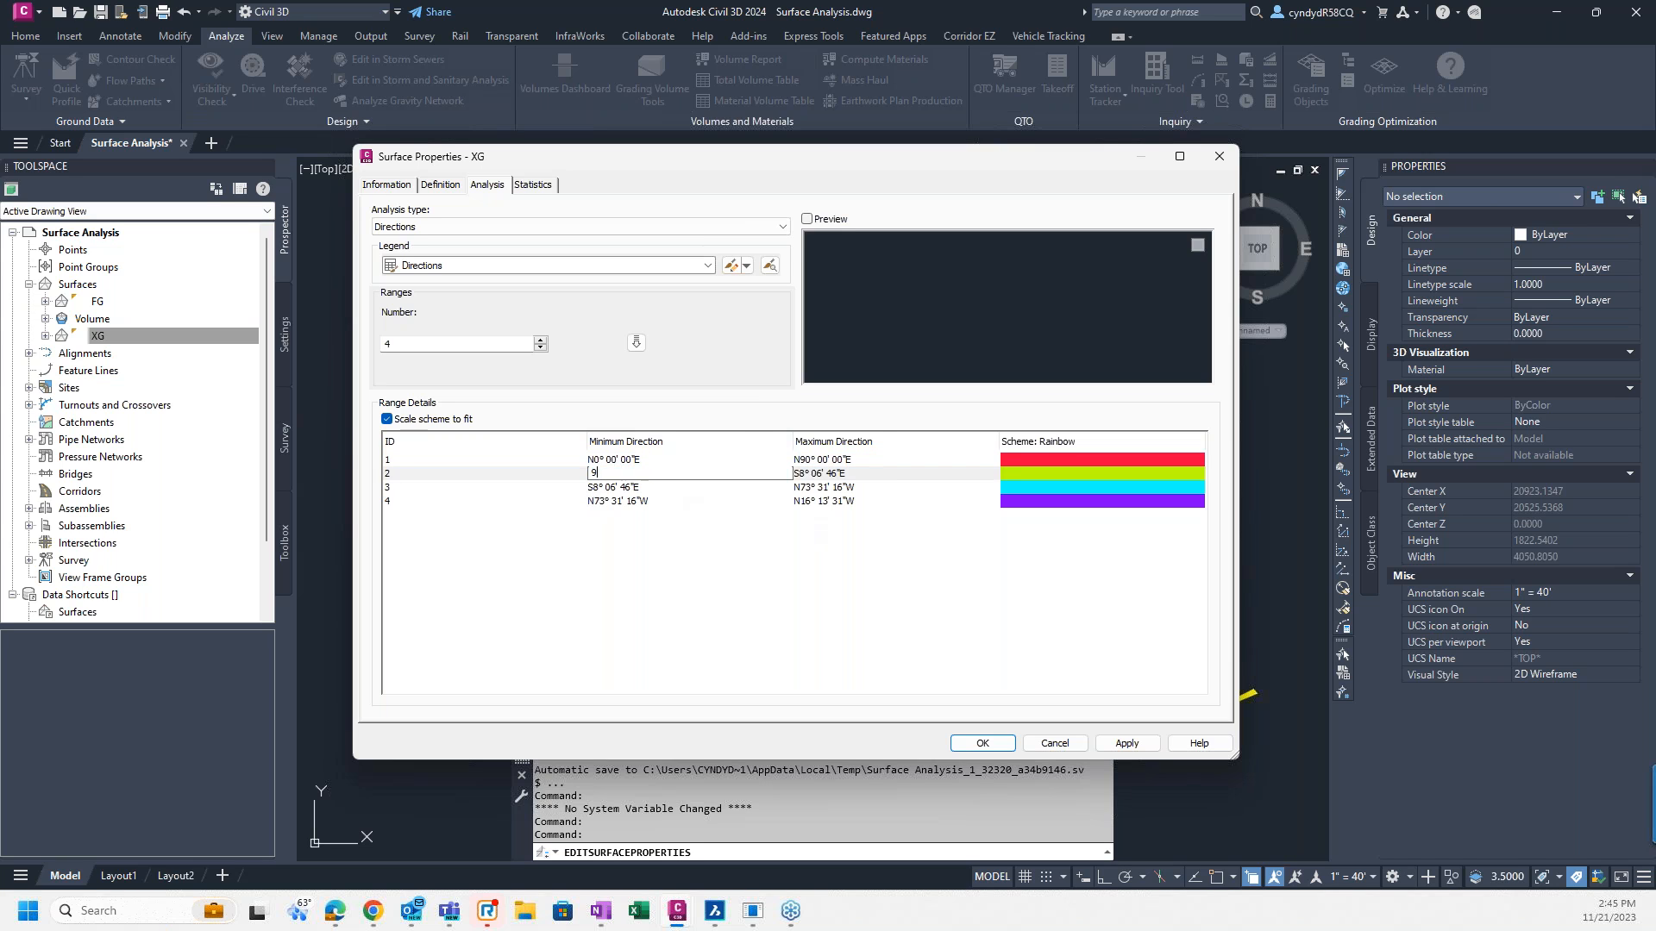
key(Return)
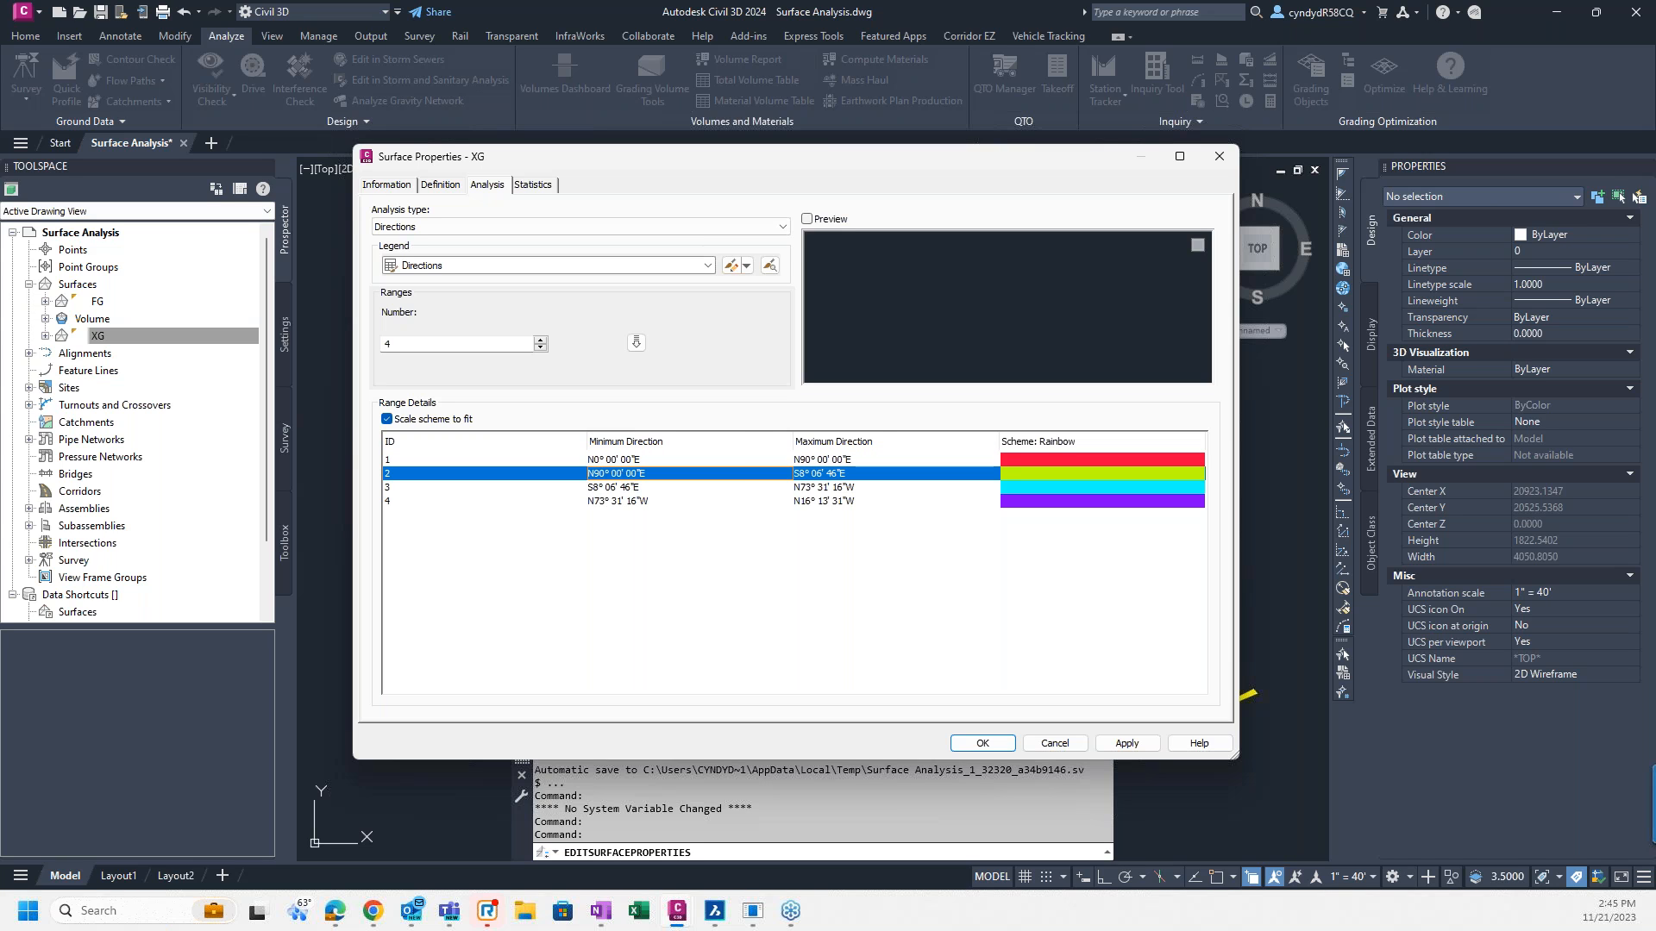
click(888, 473)
key(BackSpace)
key(BackSpace)
key(BackSpace)
key(BackSpace)
key(BackSpace)
key(BackSpace)
key(BackSpace)
key(BackSpace)
key(BackSpace)
key(BackSpace)
key(BackSpace)
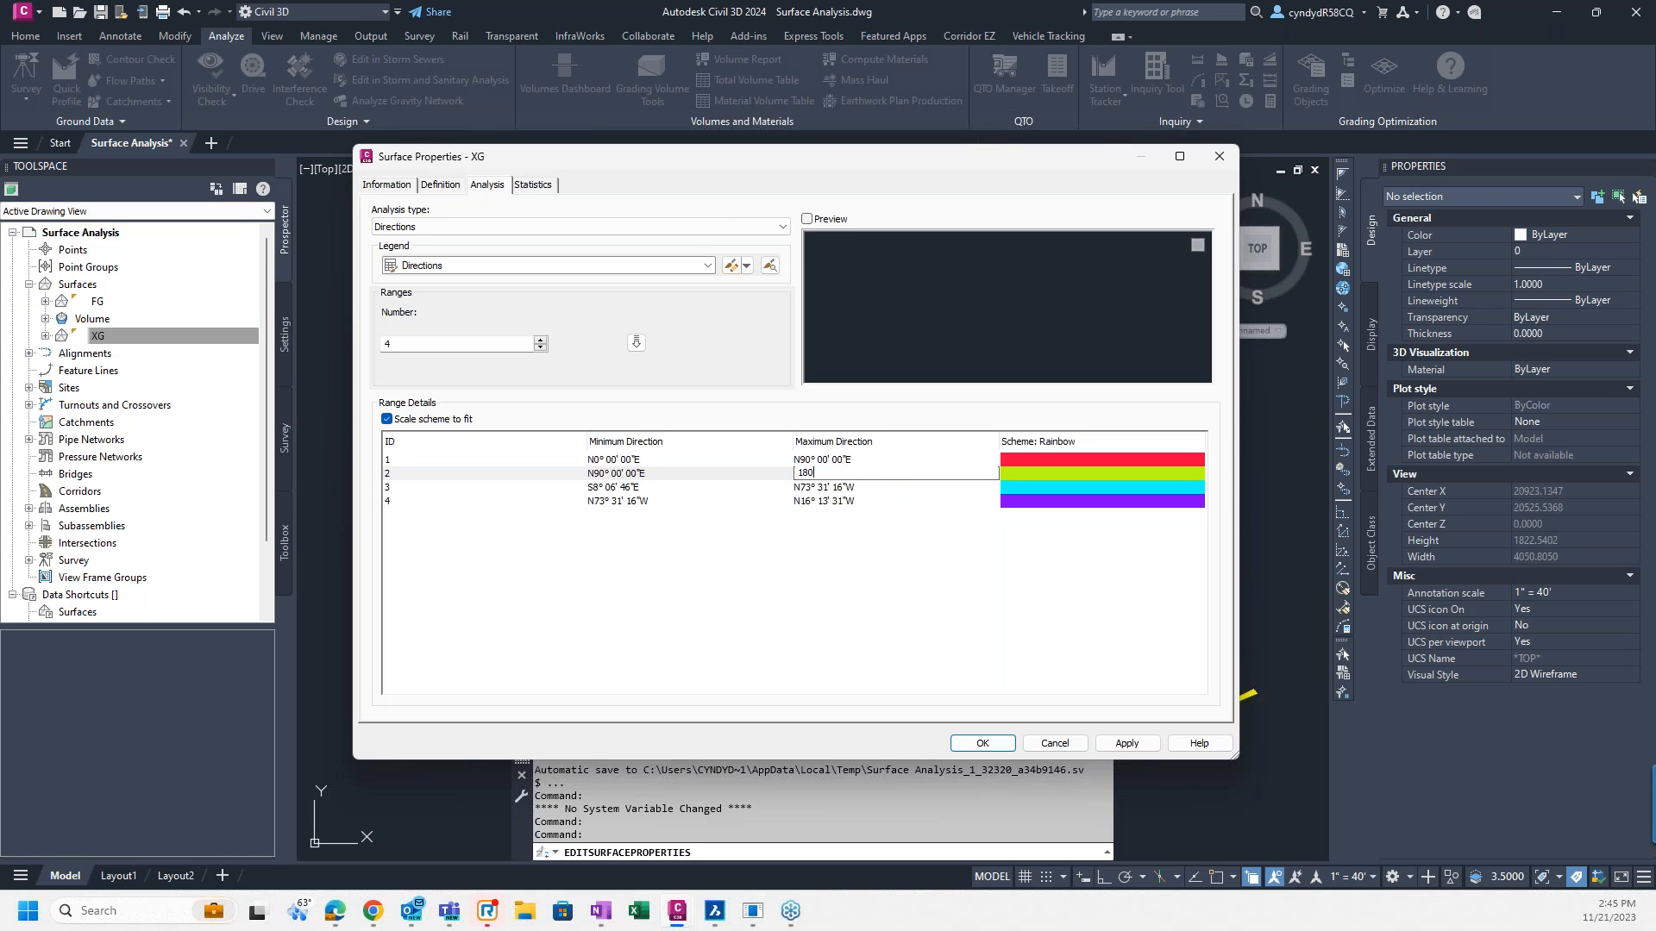
key(Return)
Step: Set direction range 3 to a minimum of 180 and a maximum of 270 degrees
click(655, 490)
click(656, 490)
text(180)
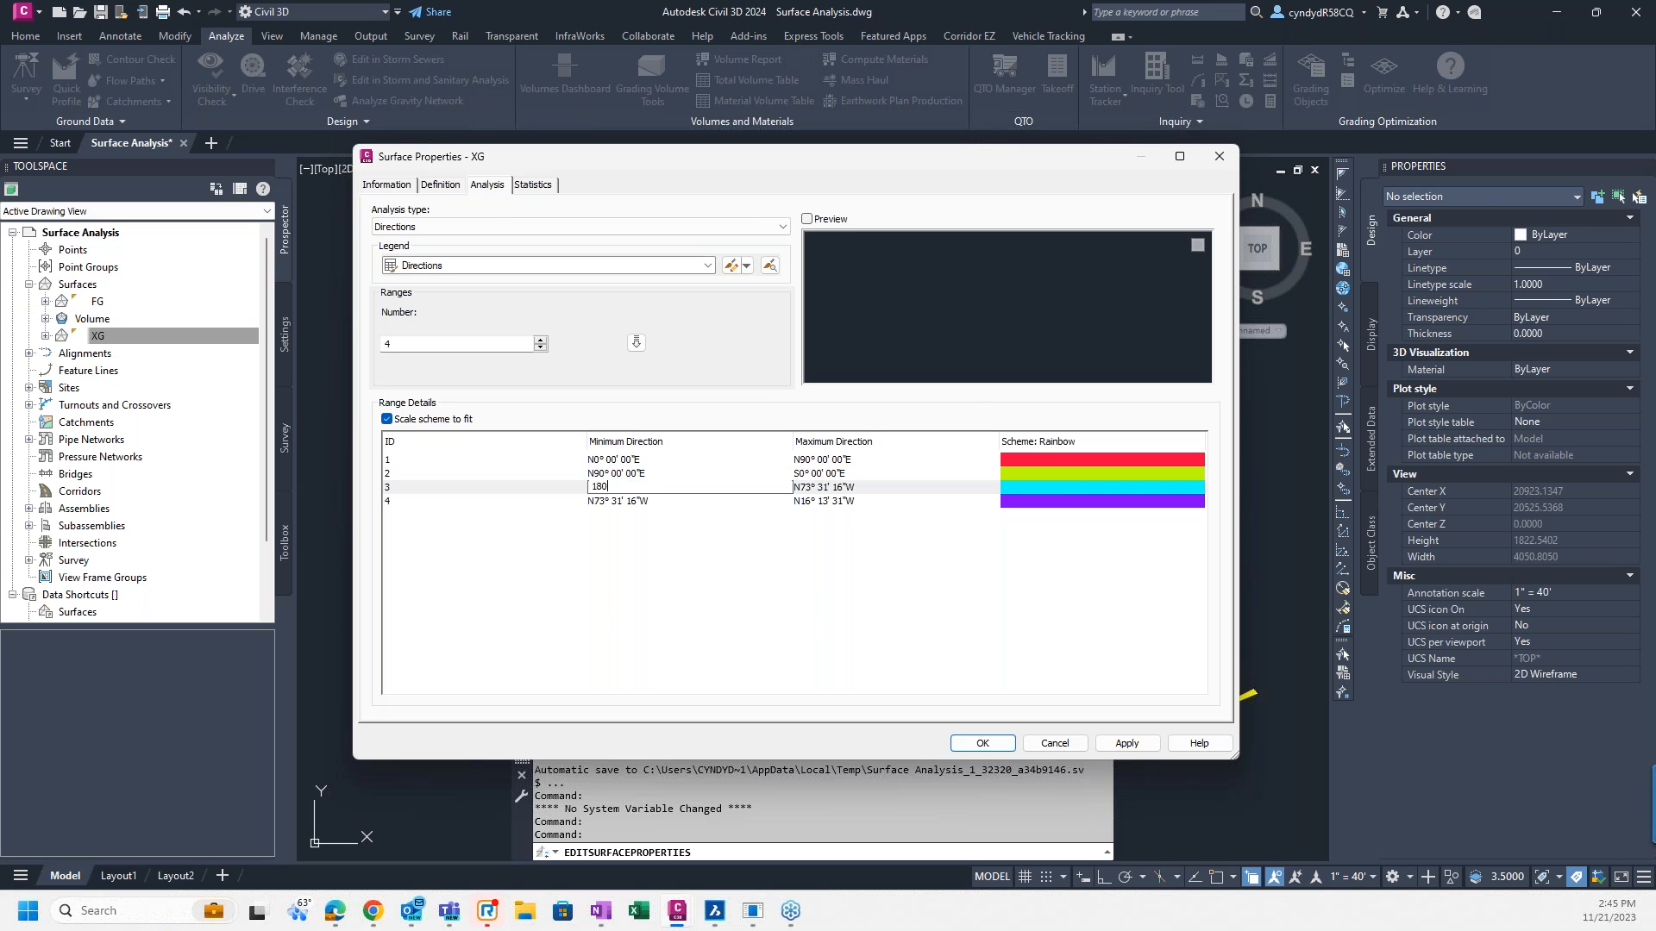
click(880, 487)
click(879, 487)
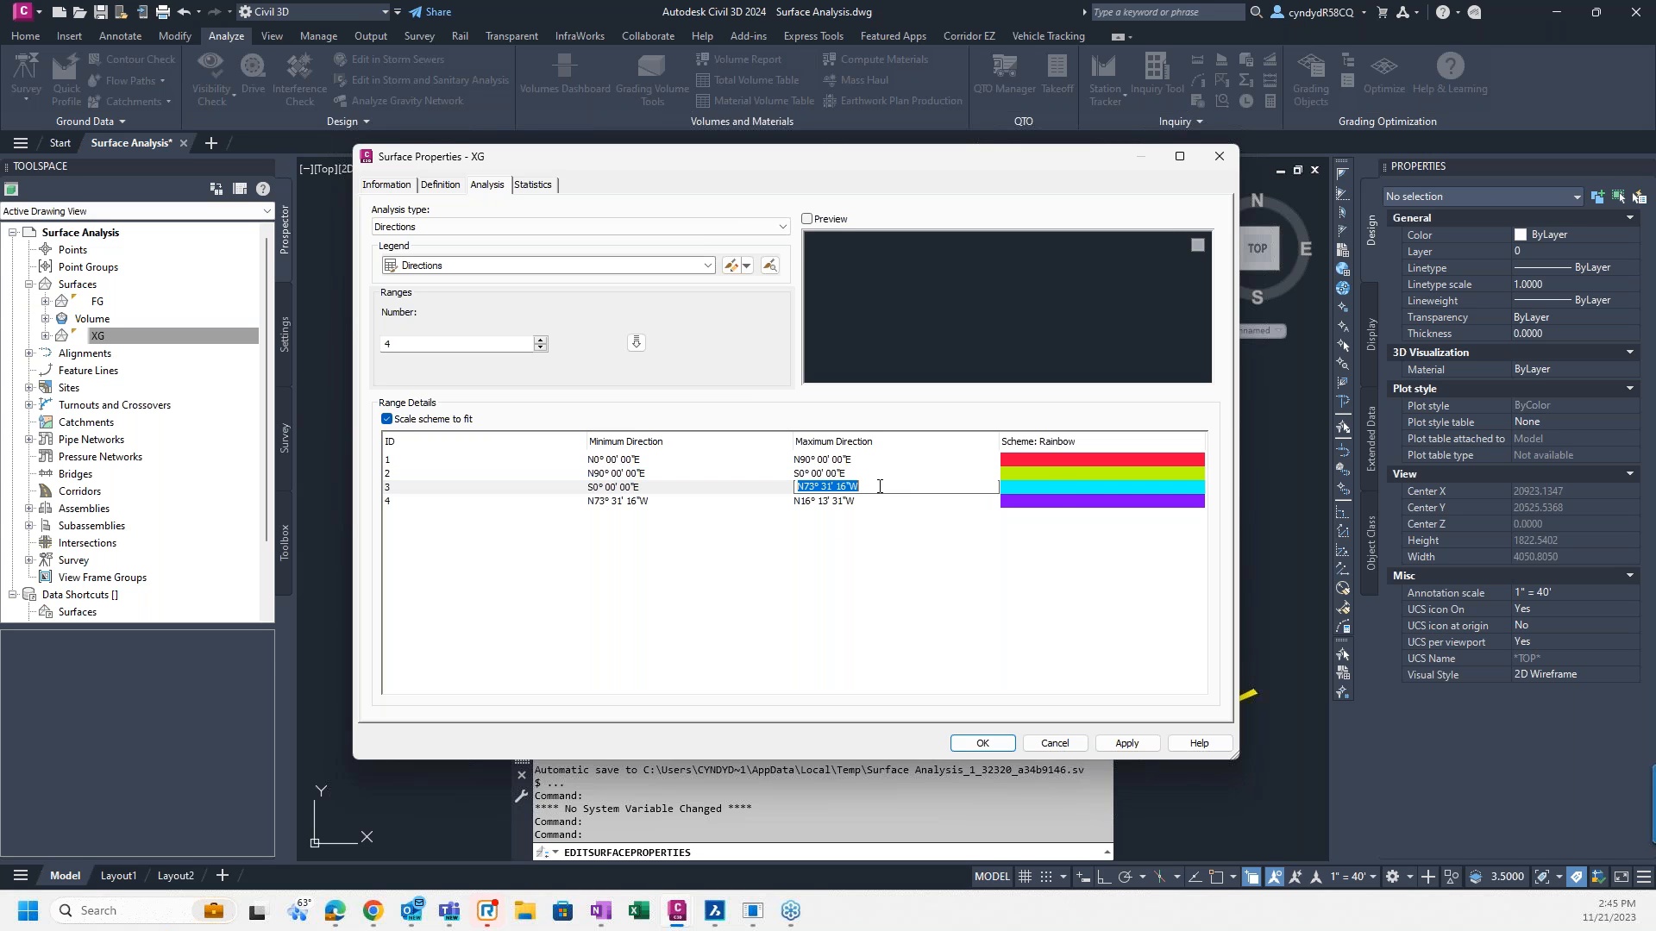
text(270)
key(Return)
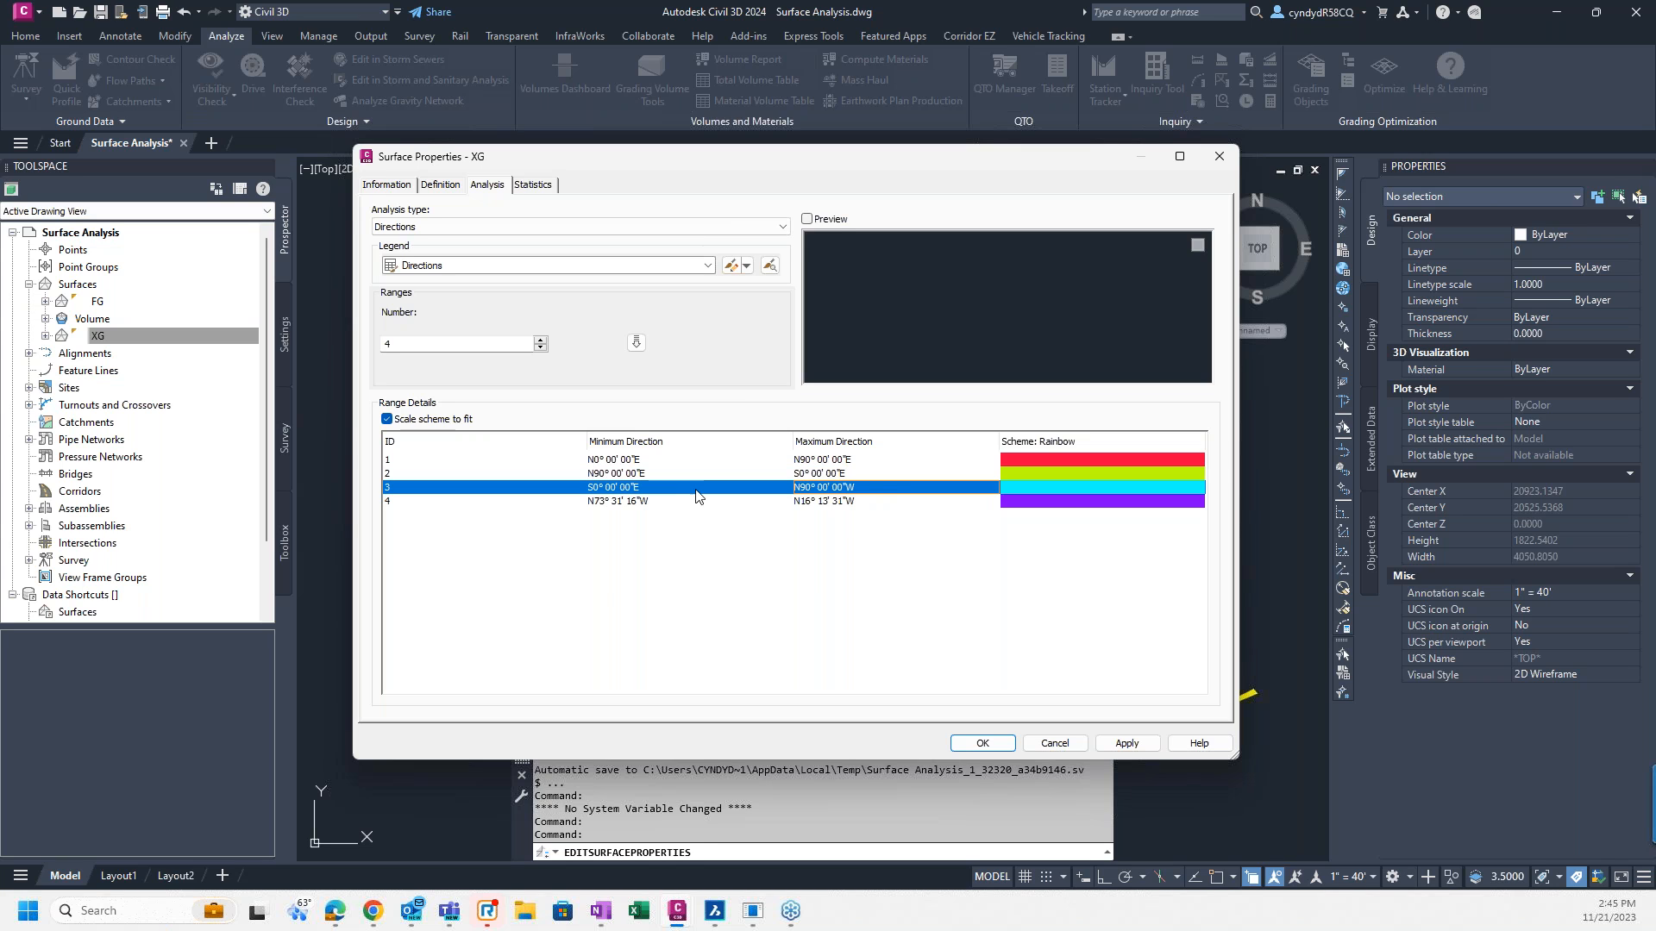
Step: Set direction range 4 to a minimum of 270 and a maximum of 0 degrees, and accept the surface properties
click(618, 501)
click(617, 501)
text(270)
key(Return)
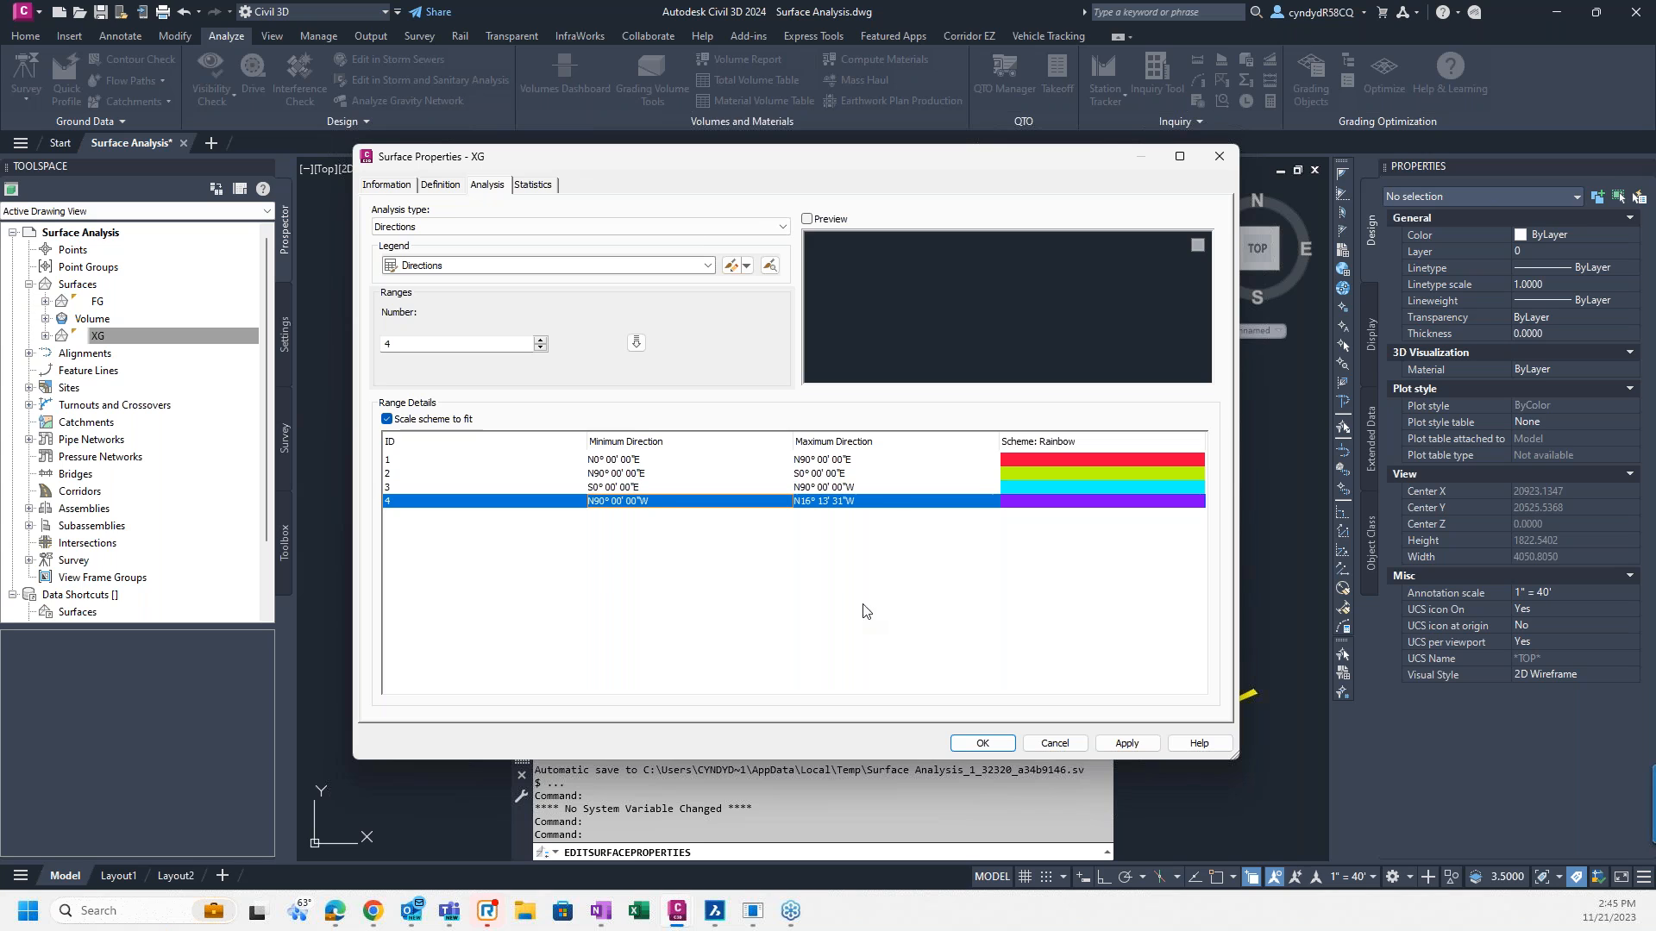
click(880, 501)
key(BackSpace)
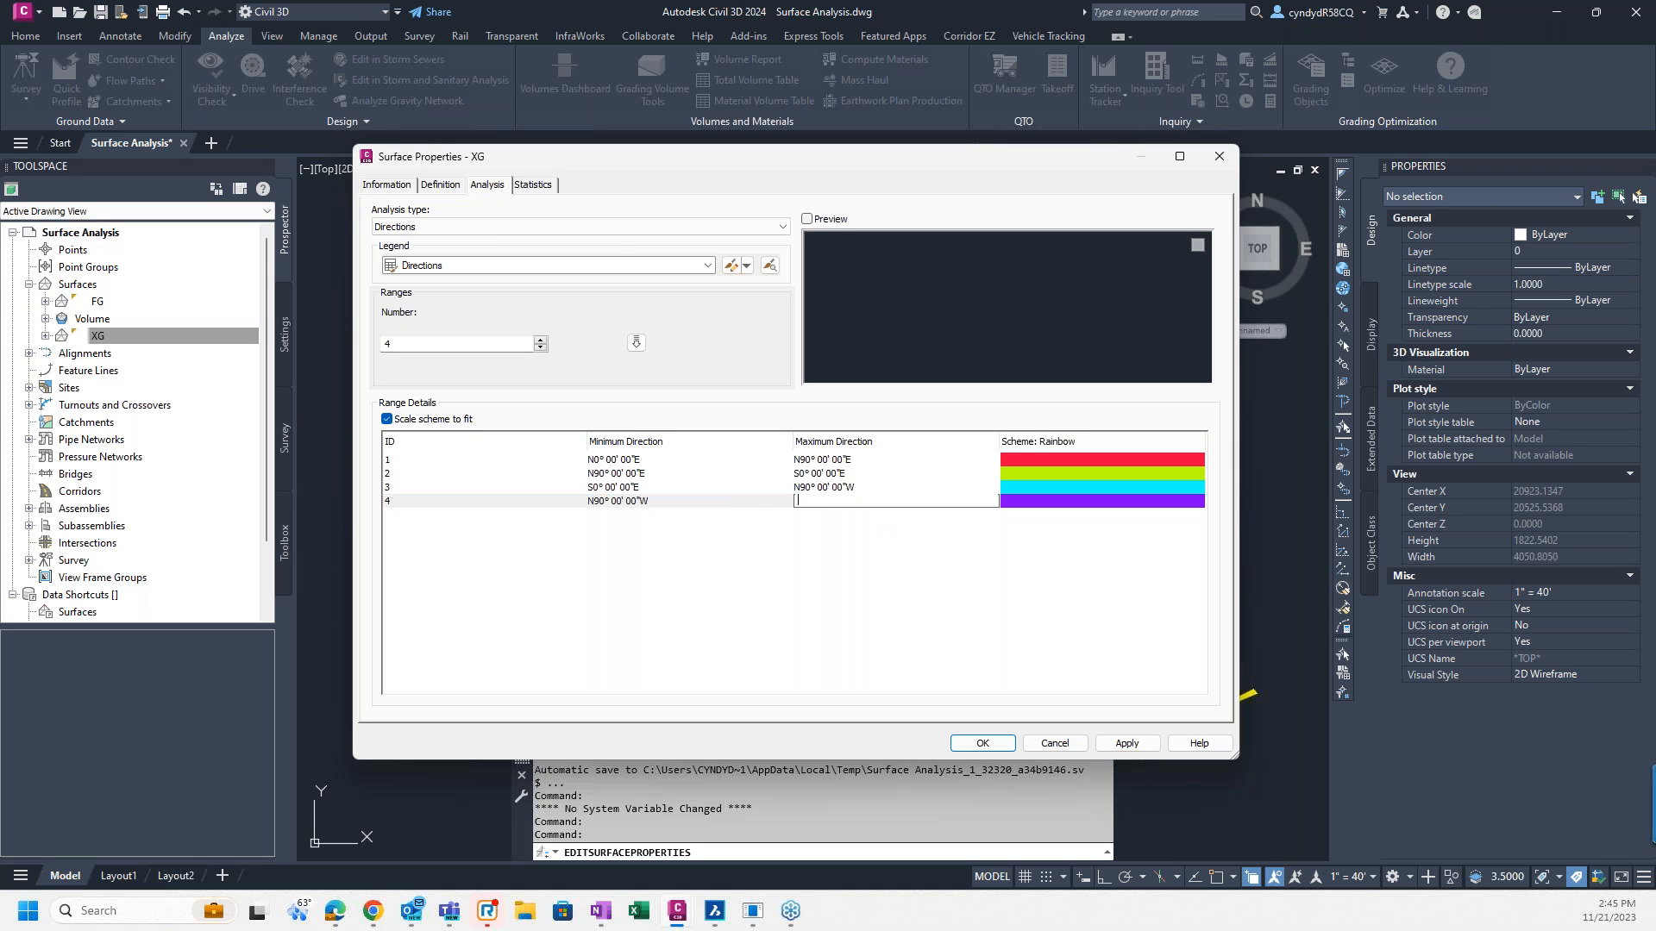
text(0)
key(Return)
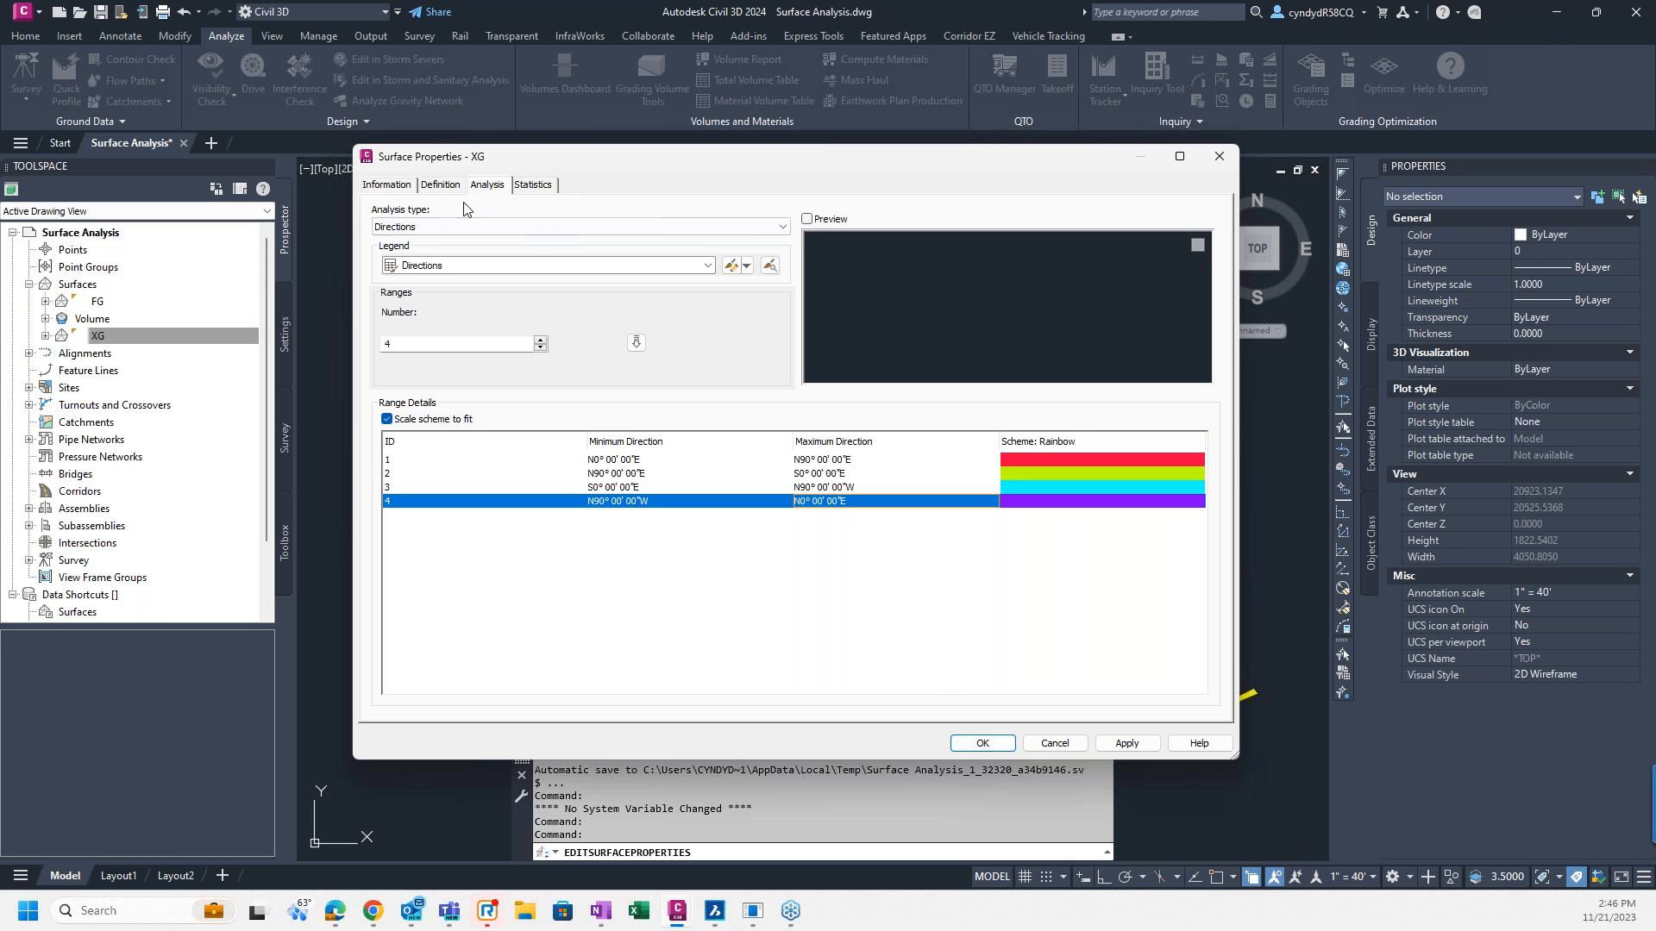
click(402, 186)
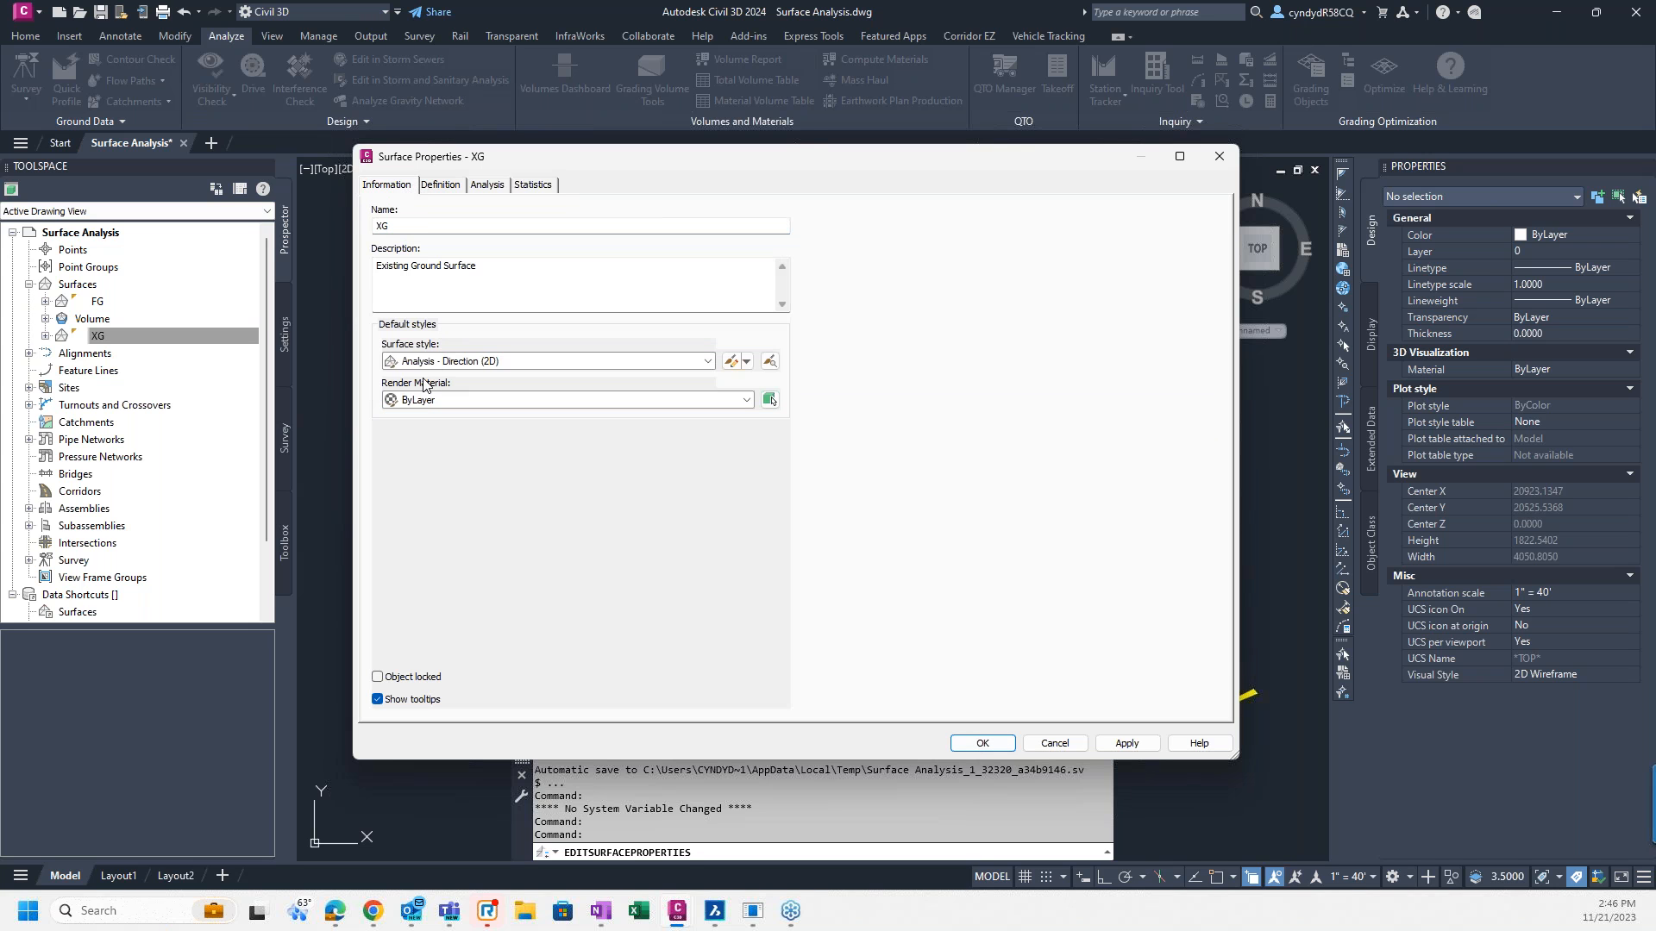
click(991, 741)
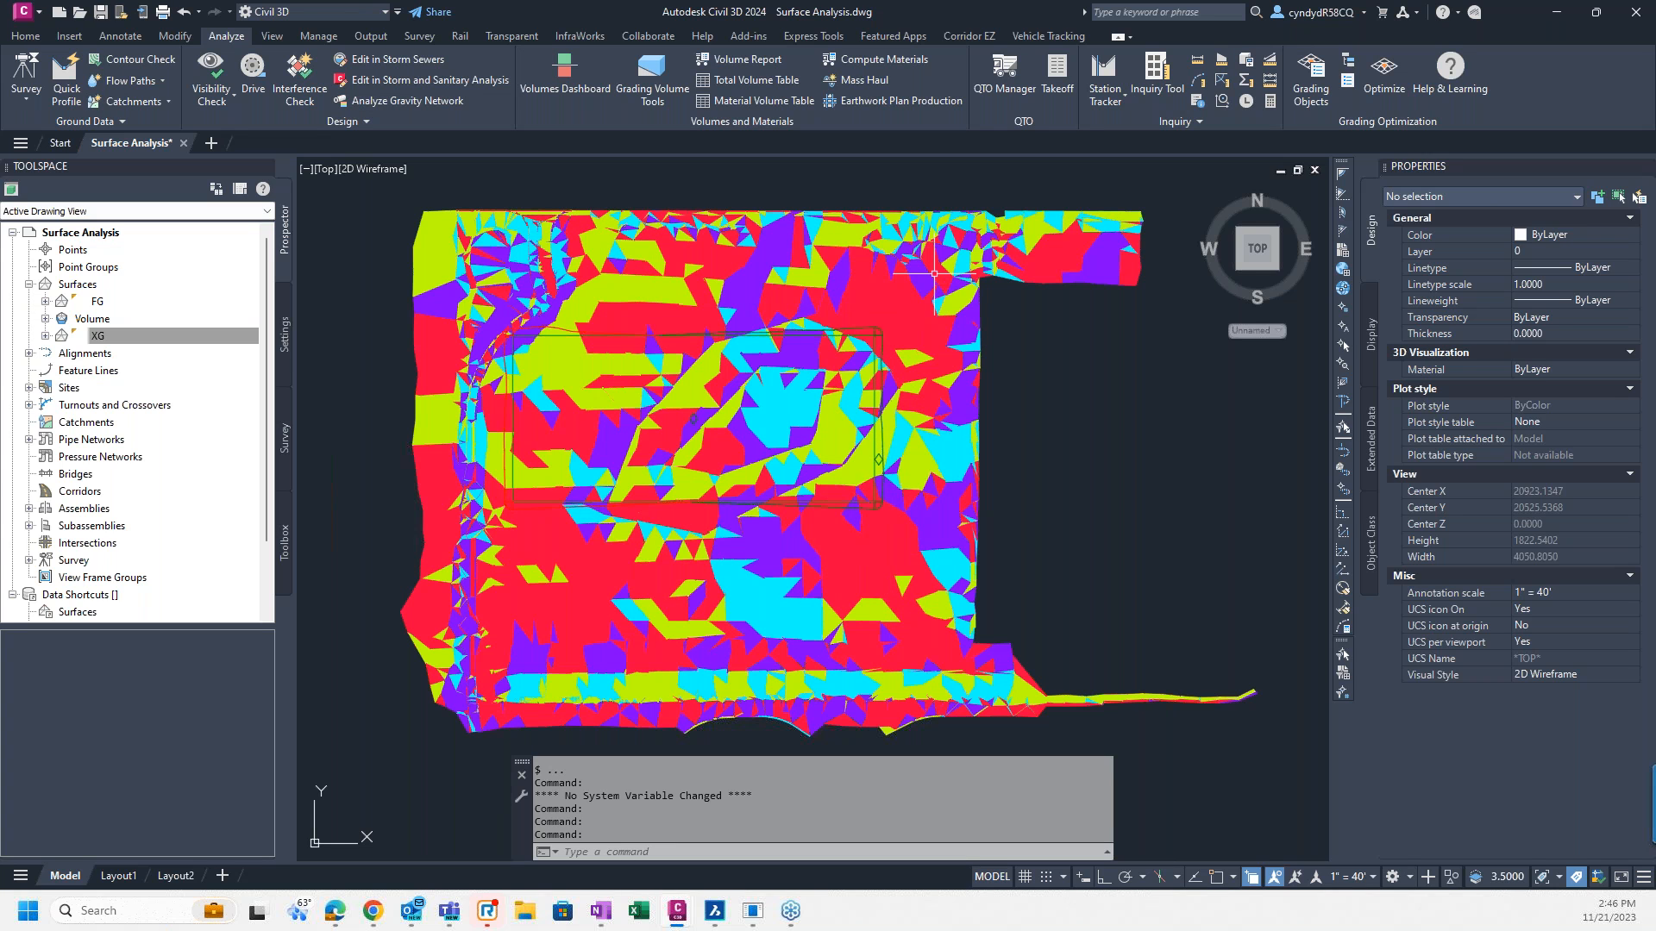
Step: Add a dynamic Directions legend table for surface XG in the empty area east of the surface and inspect it
mouse_move(934, 274)
click(660, 377)
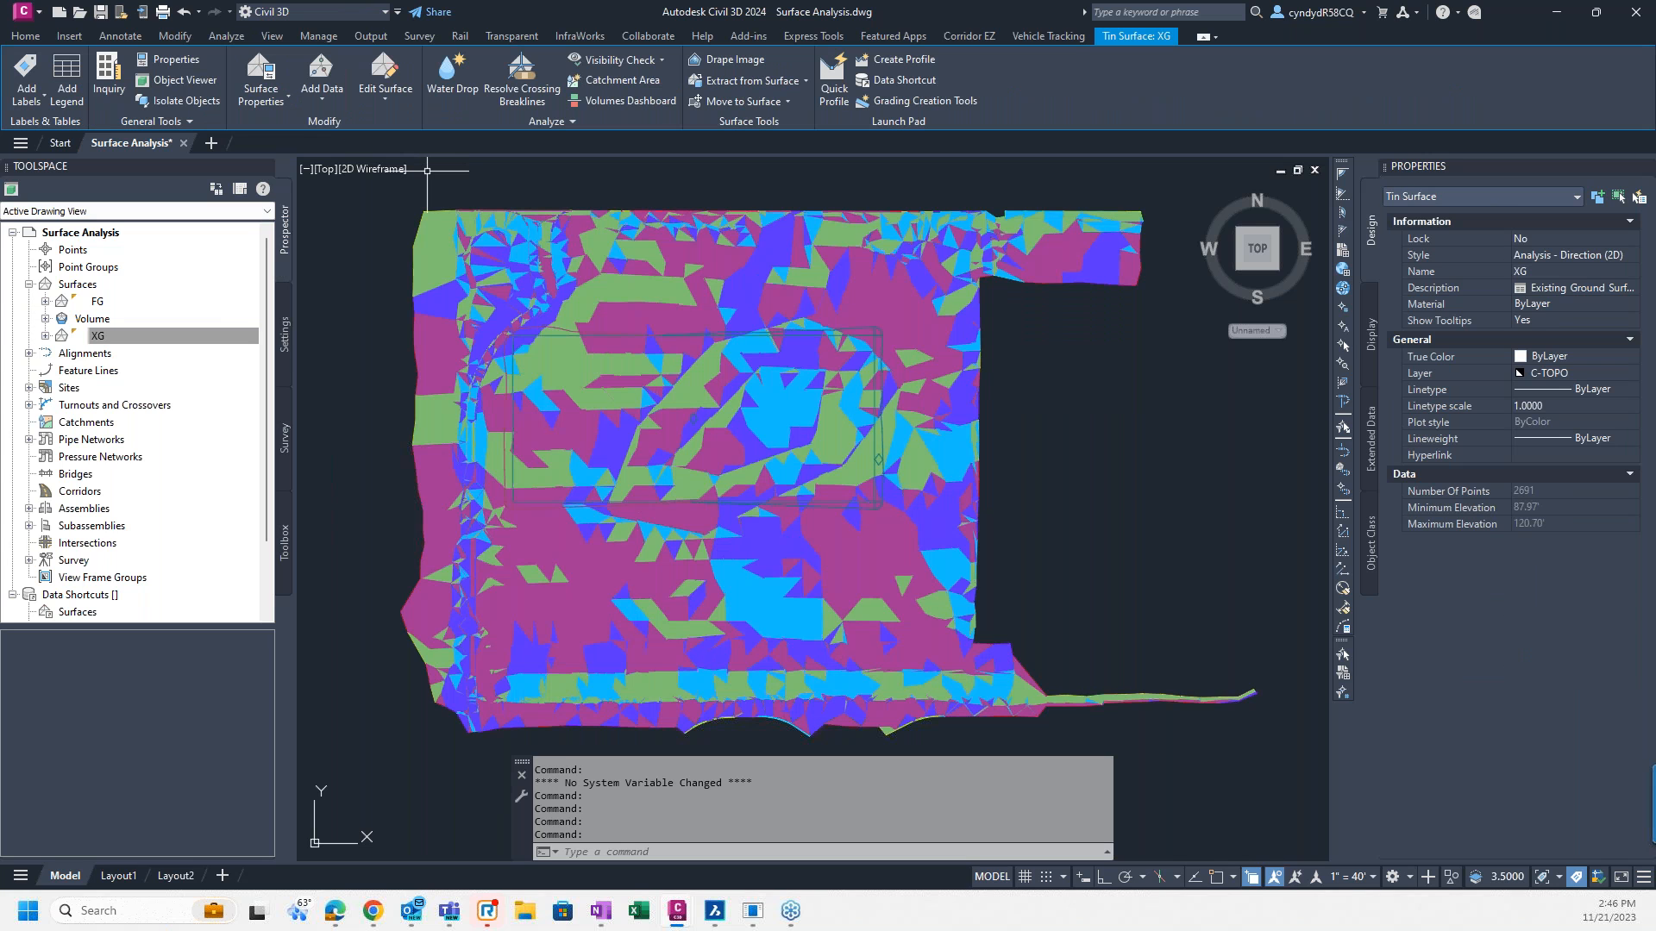
click(62, 82)
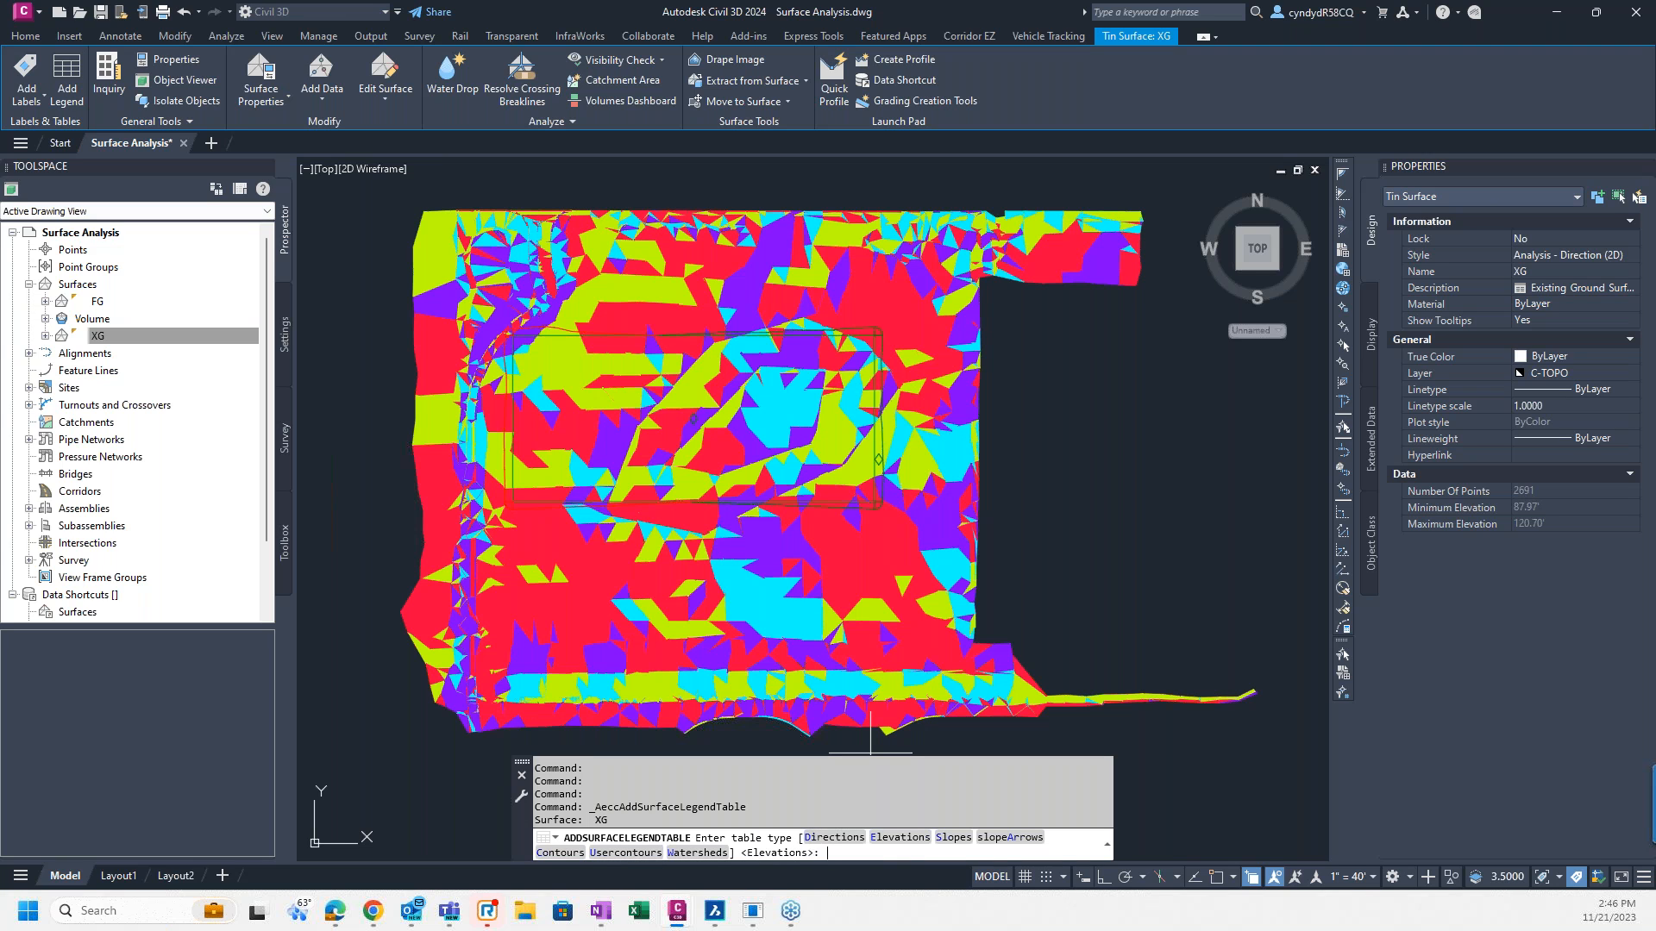
click(817, 846)
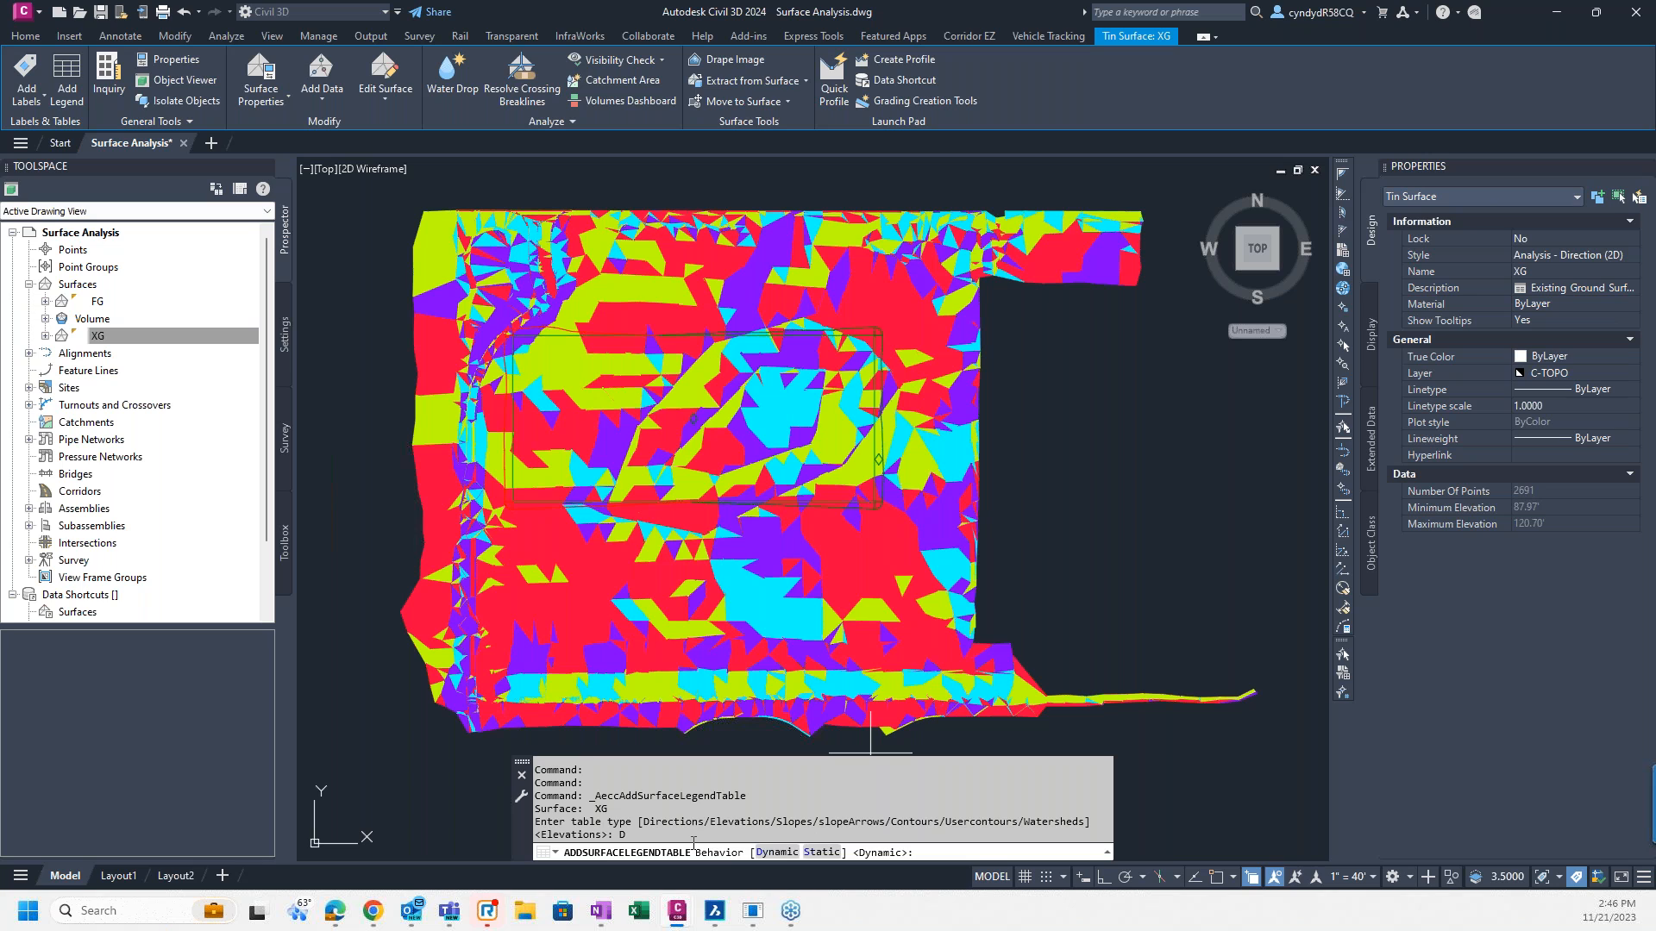
key(Return)
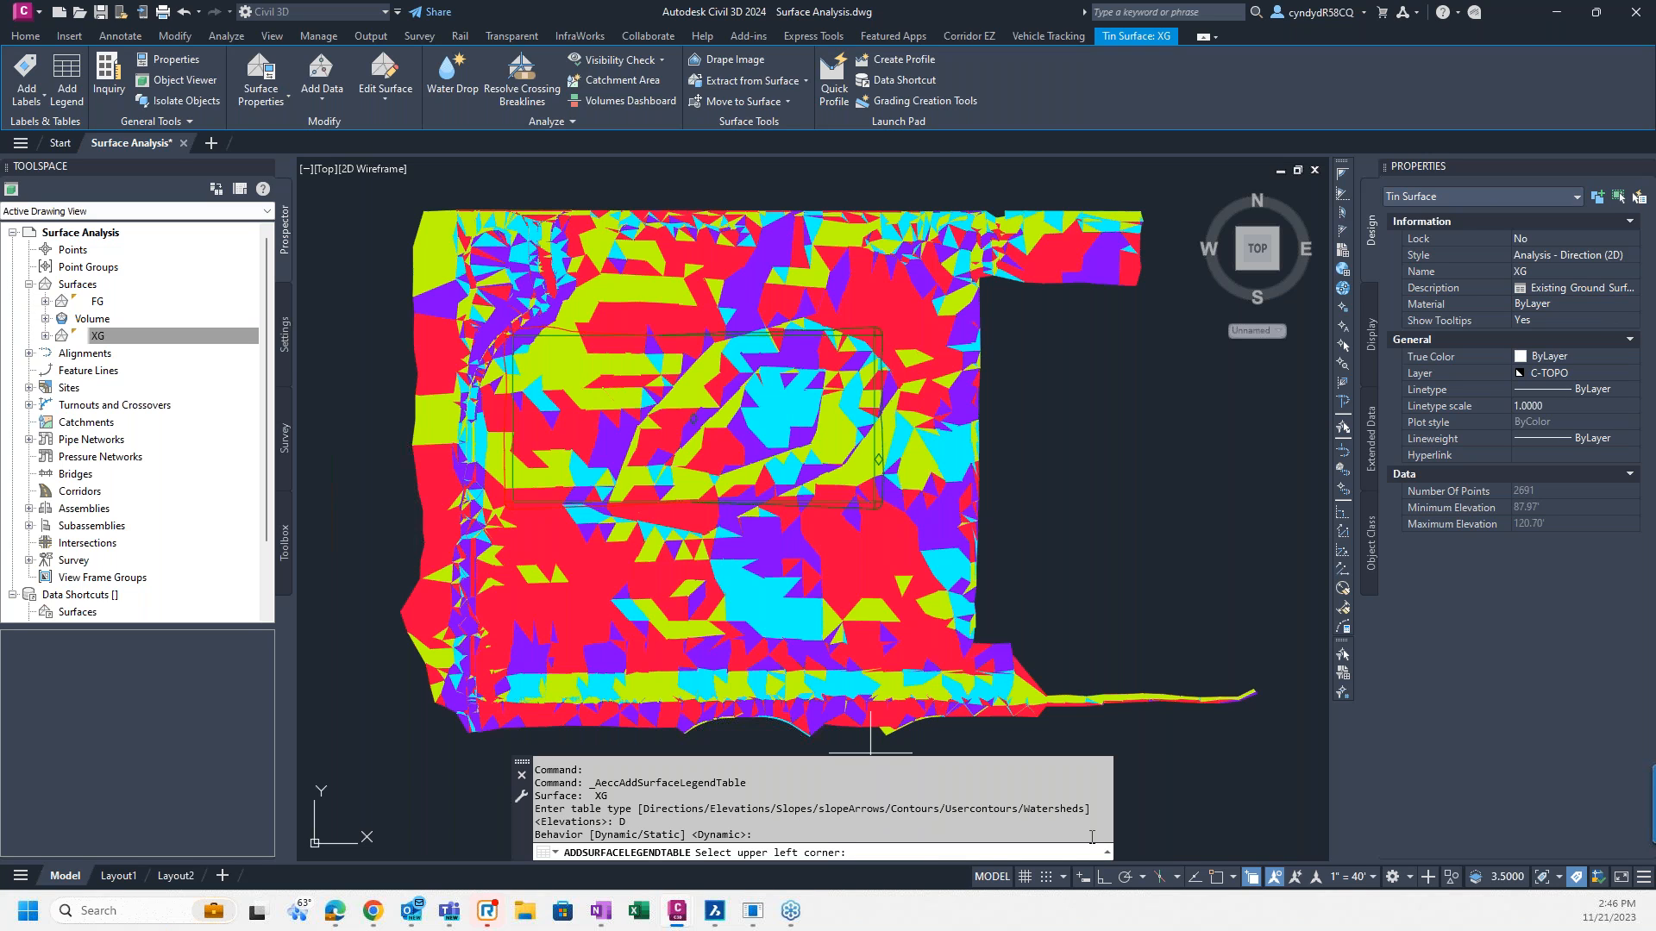
click(1074, 387)
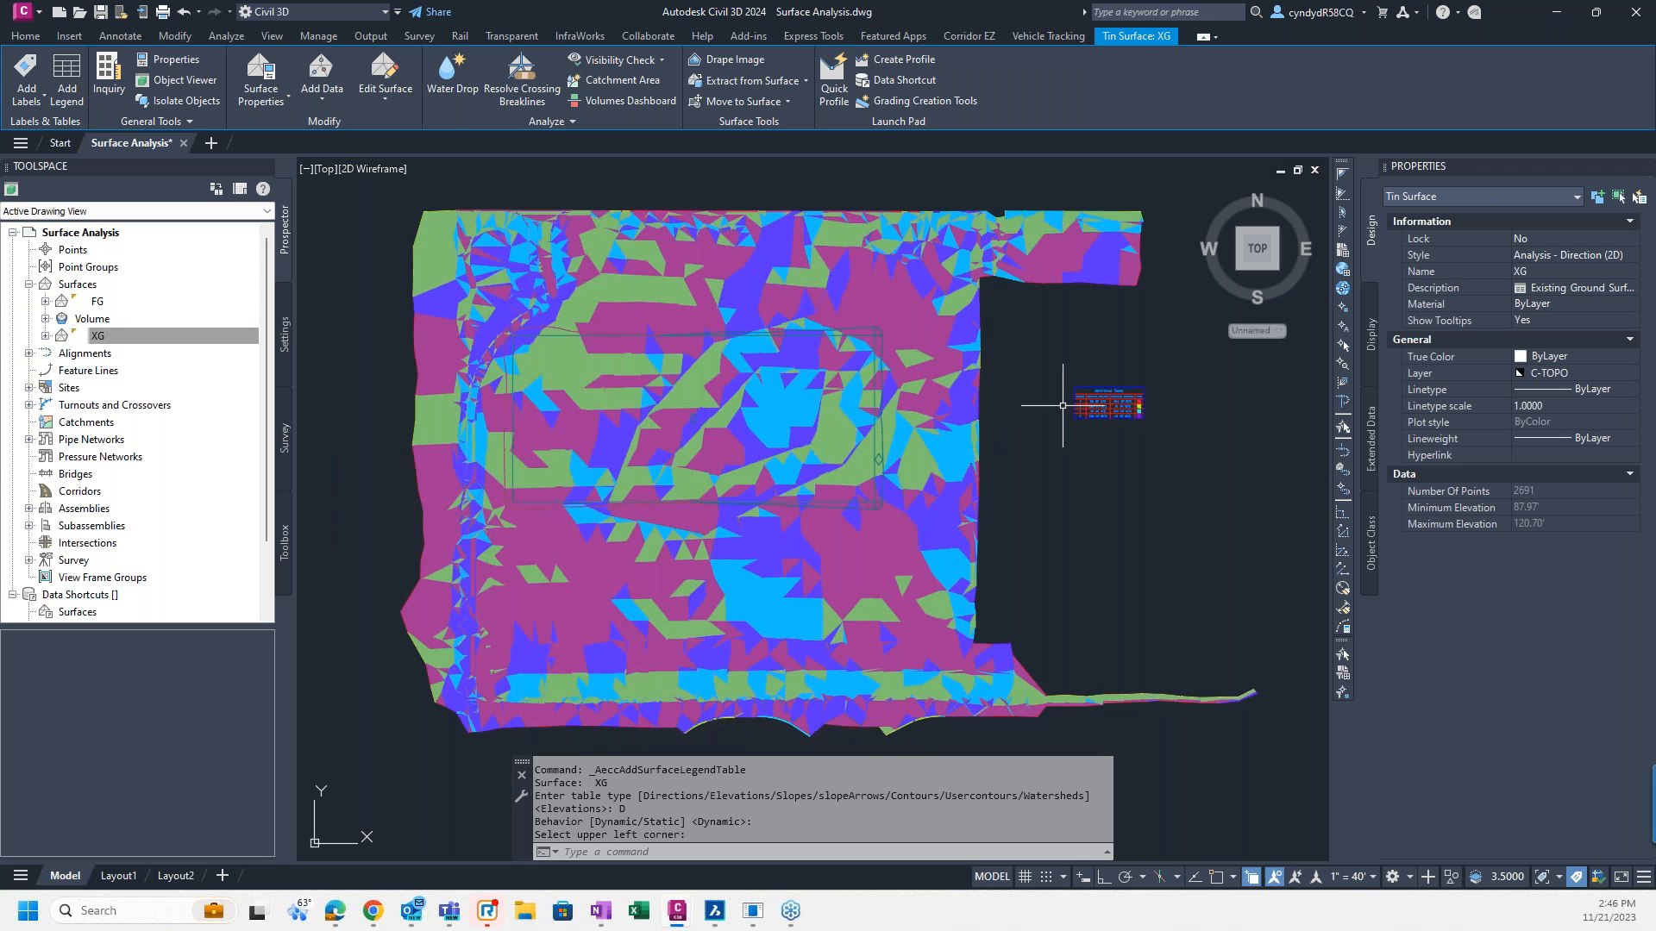
scroll(1157, 391, up, 8)
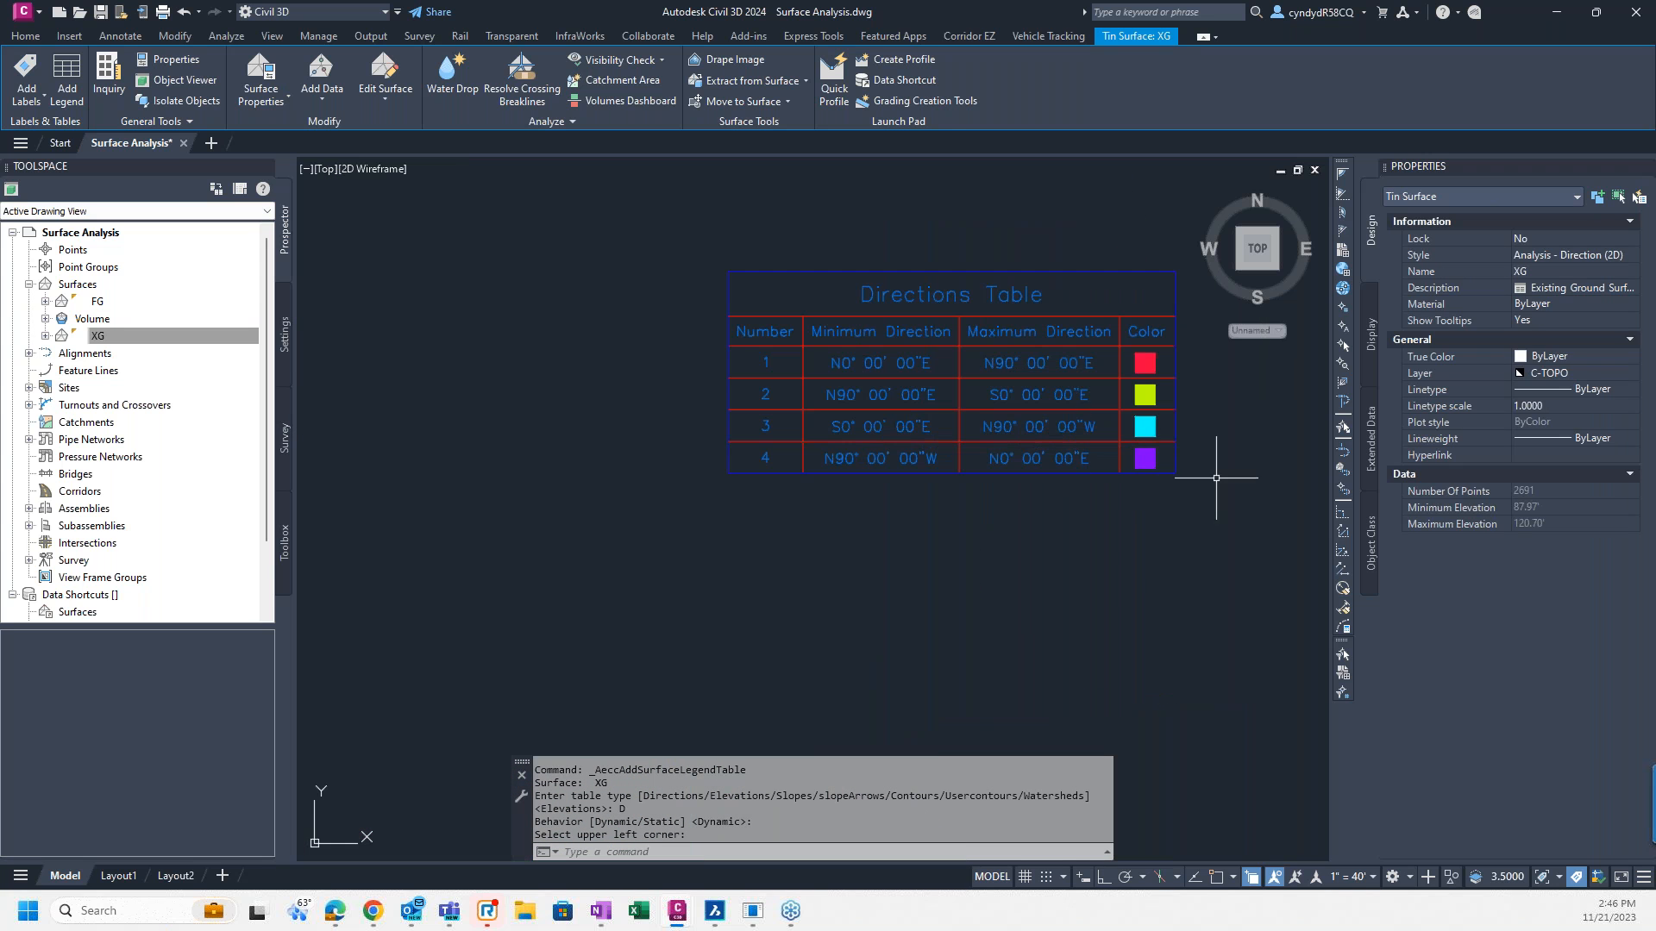
middle_drag(1110, 566, 873, 563)
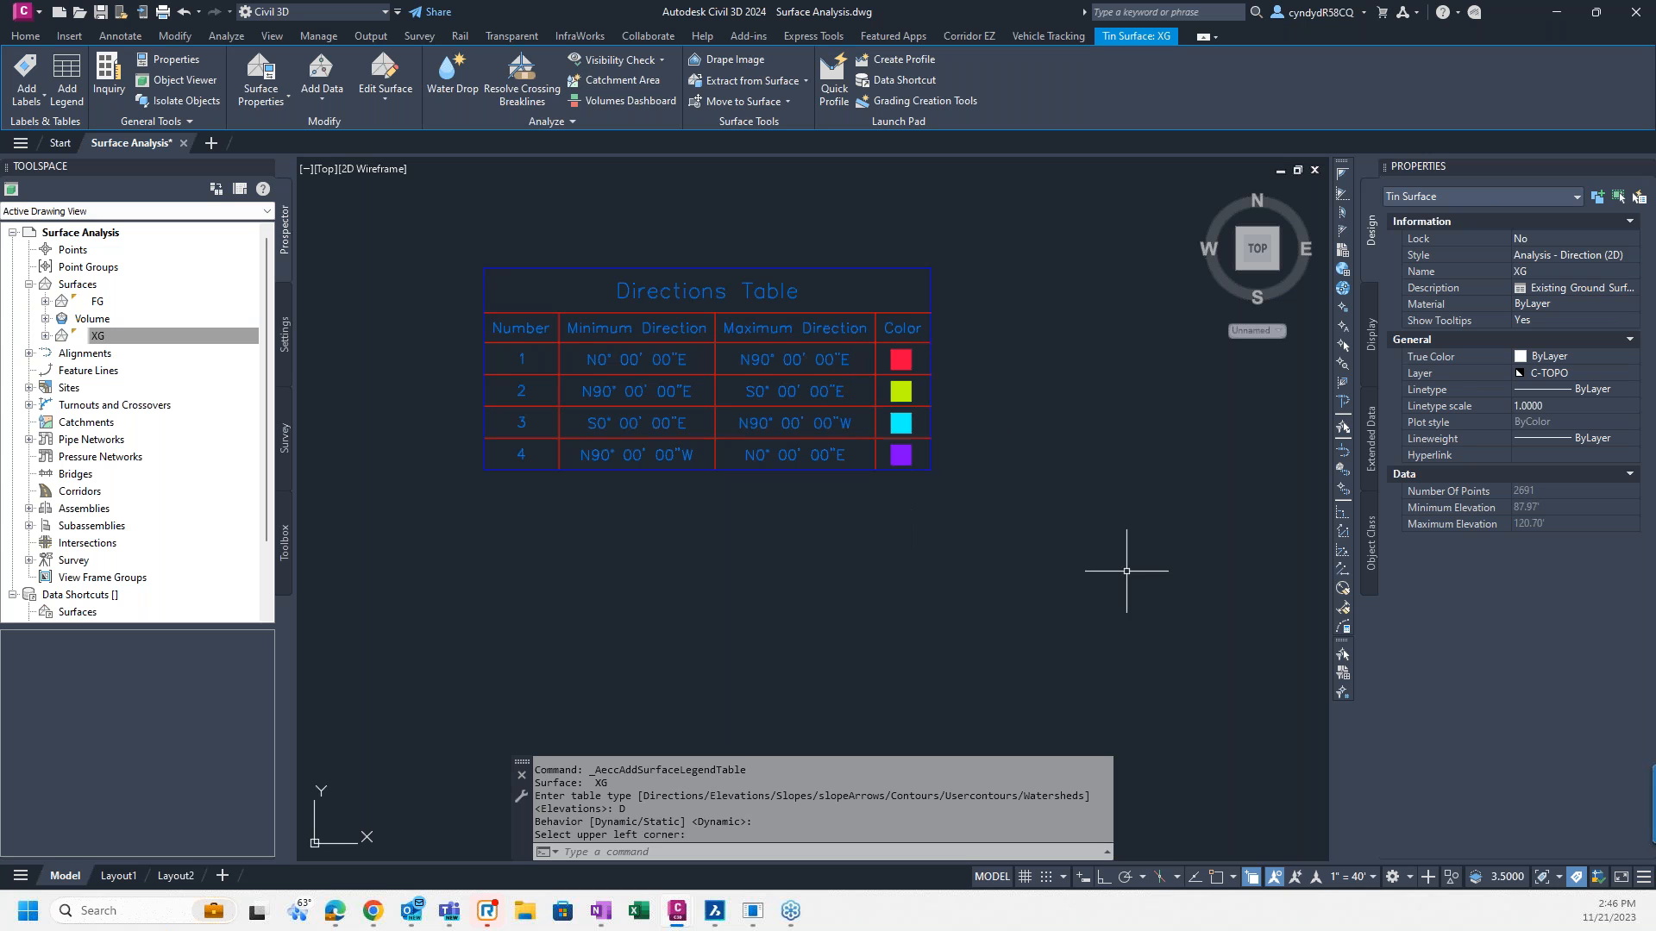
scroll(1069, 603, down, 5)
mouse_move(953, 599)
middle_down()
mouse_move(1031, 485)
mouse_move(1107, 485)
middle_up()
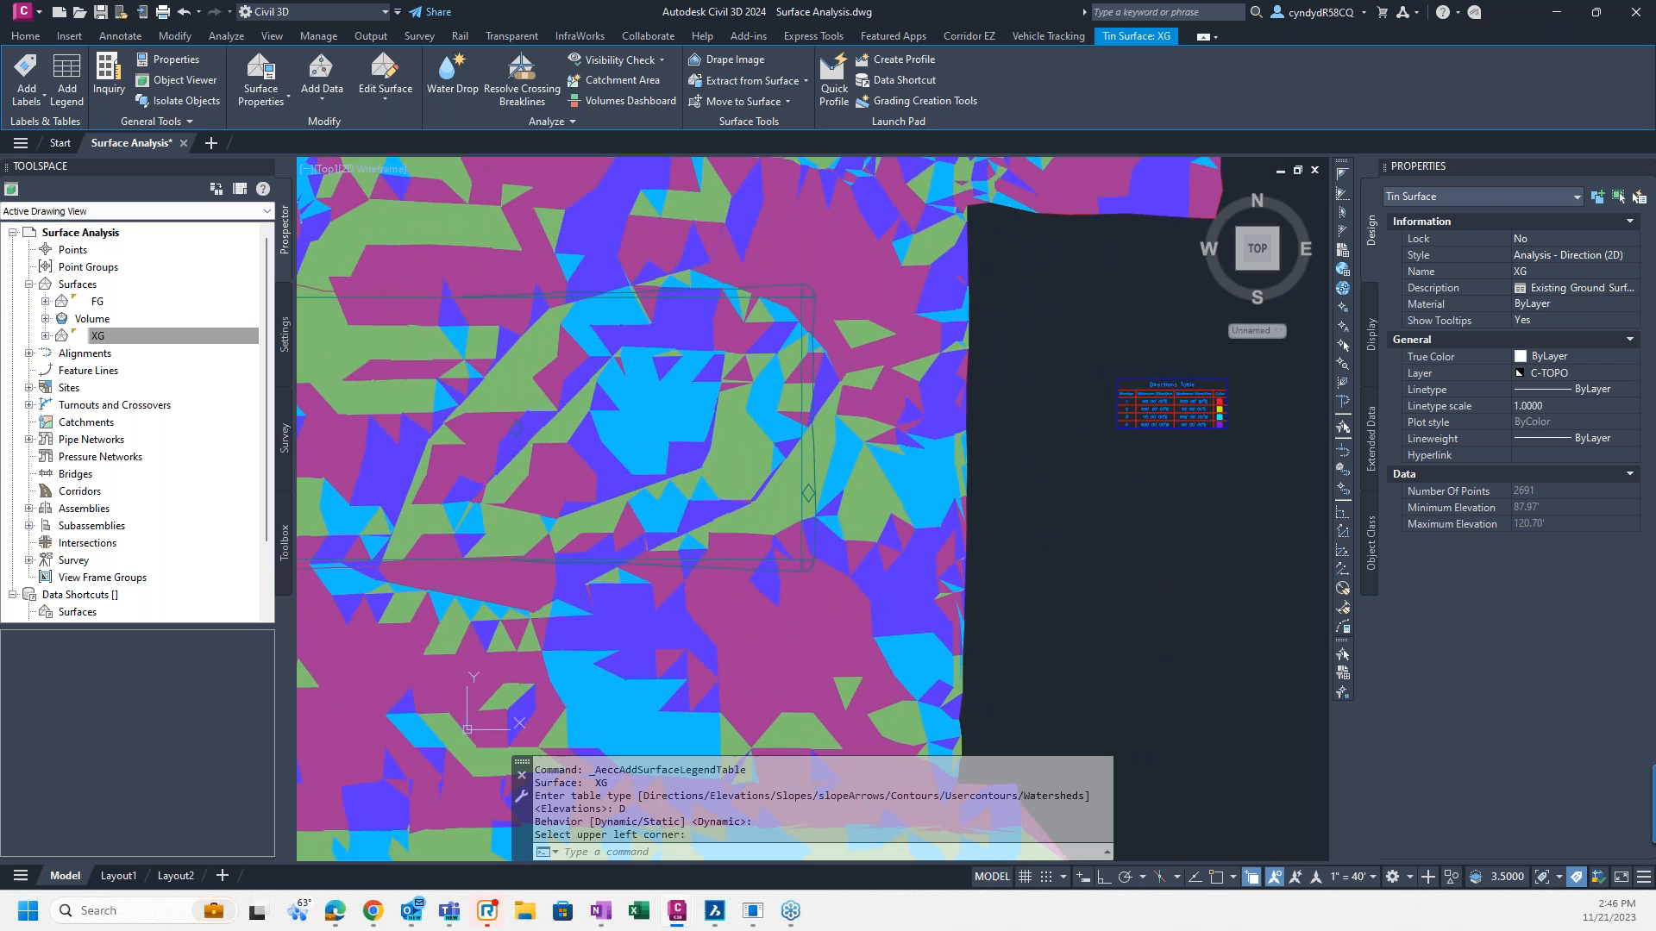
Step: Set surface XG's style to _No Display and accept its surface properties
scroll(1164, 560, down, 2)
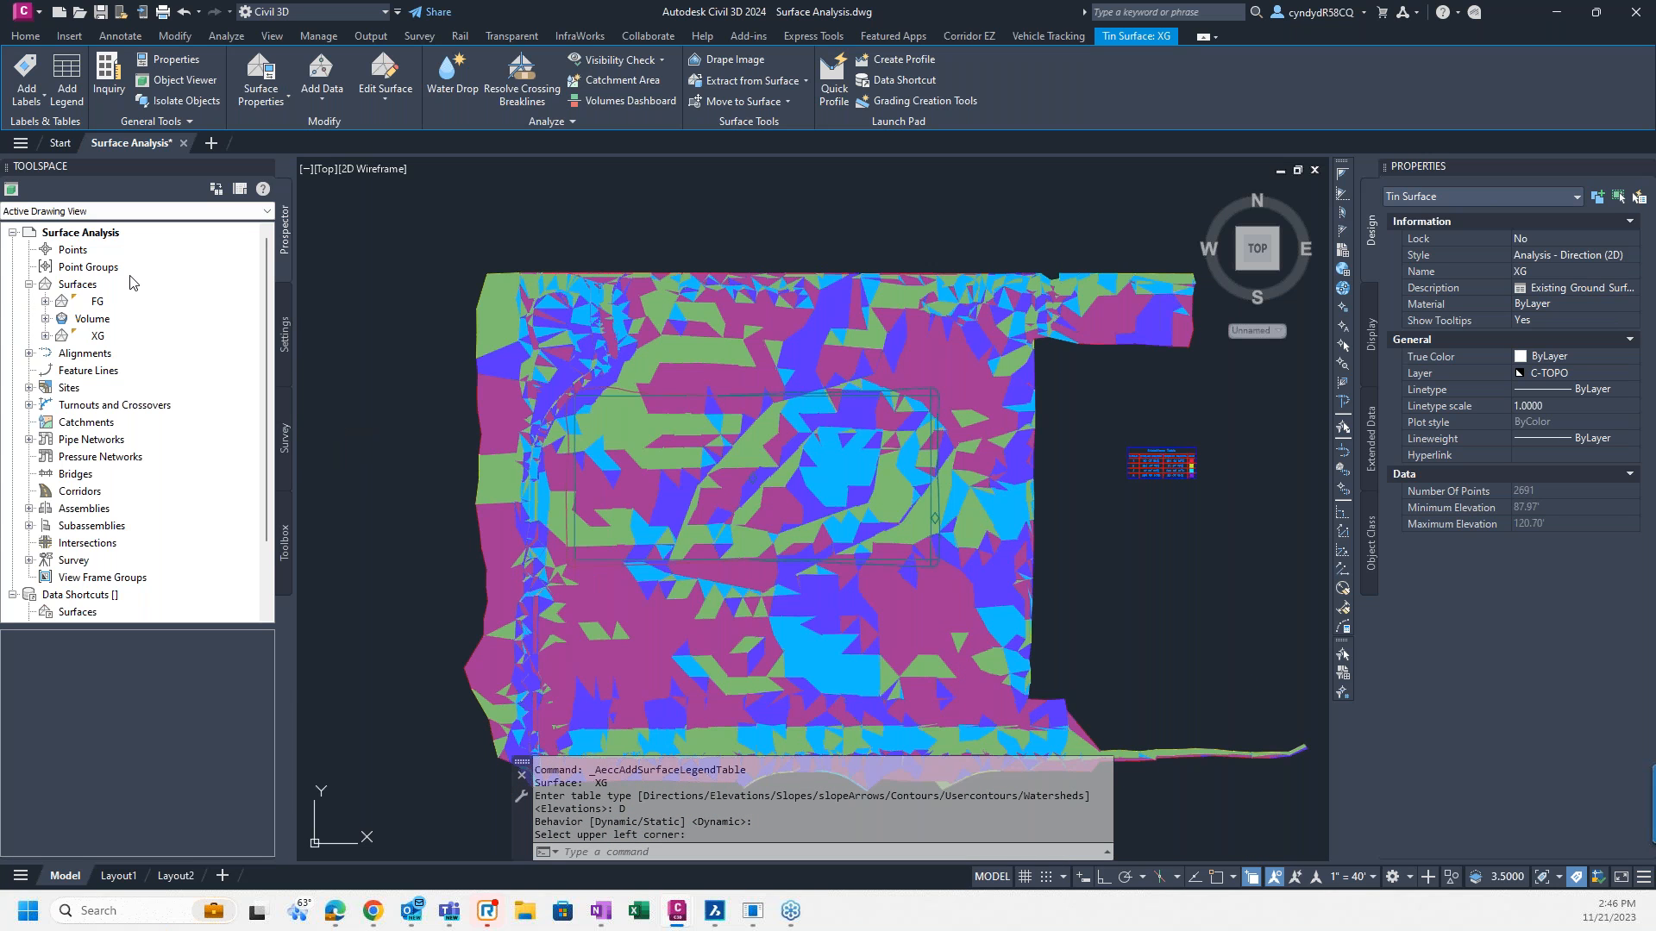
click(94, 319)
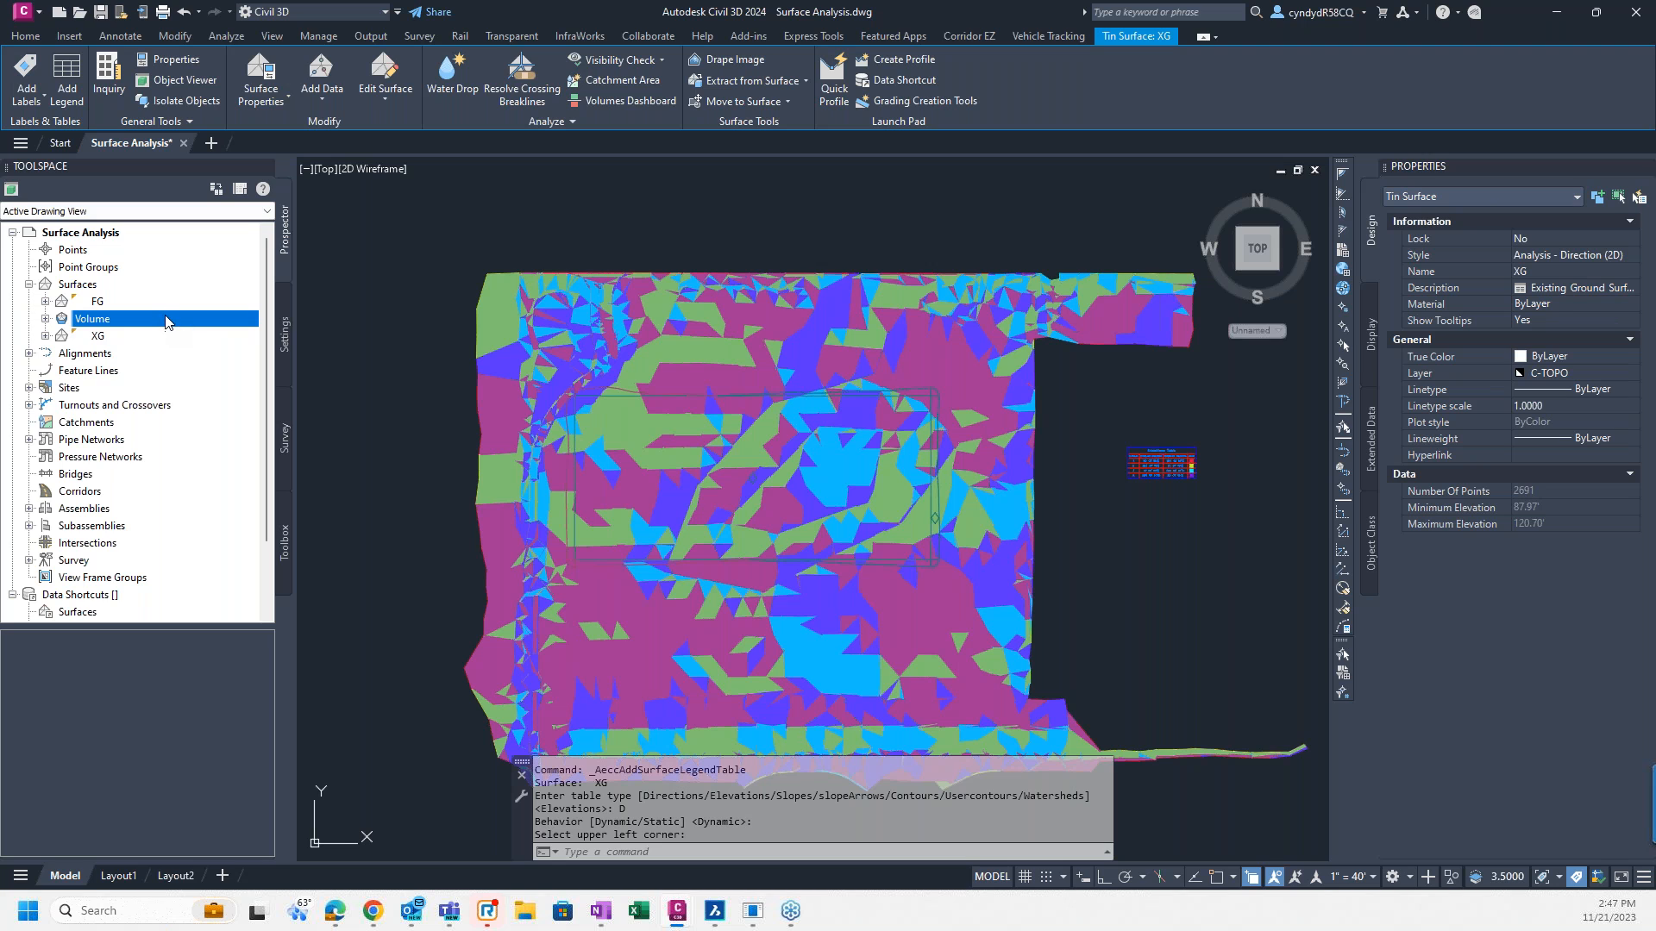
right_click(103, 341)
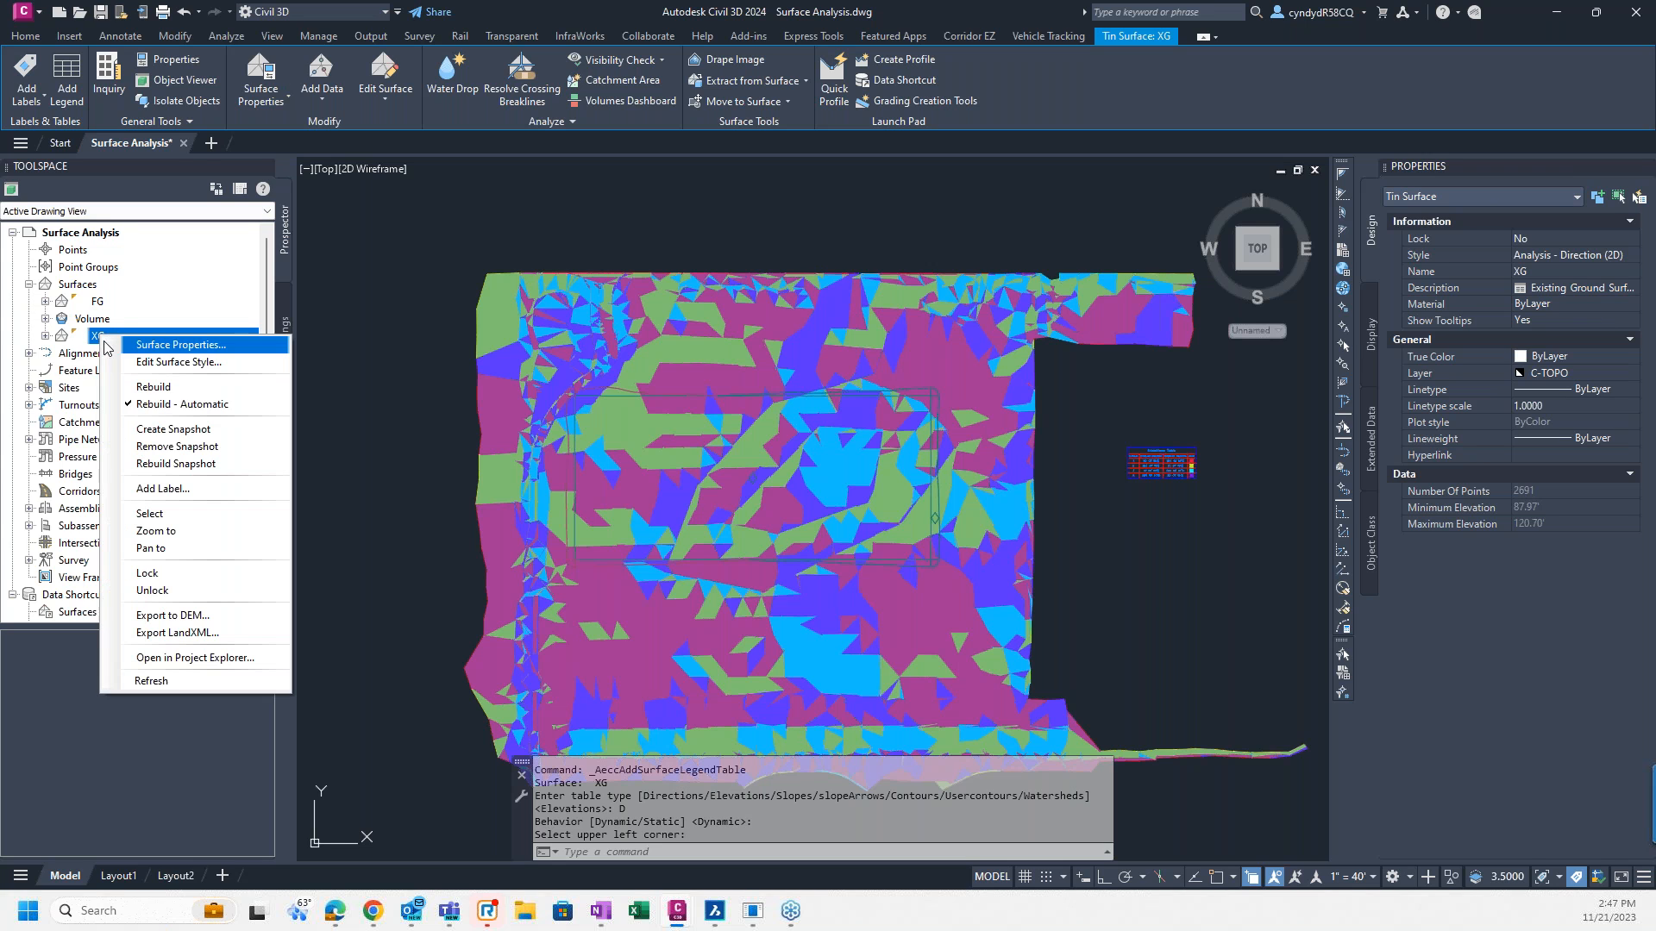
click(168, 345)
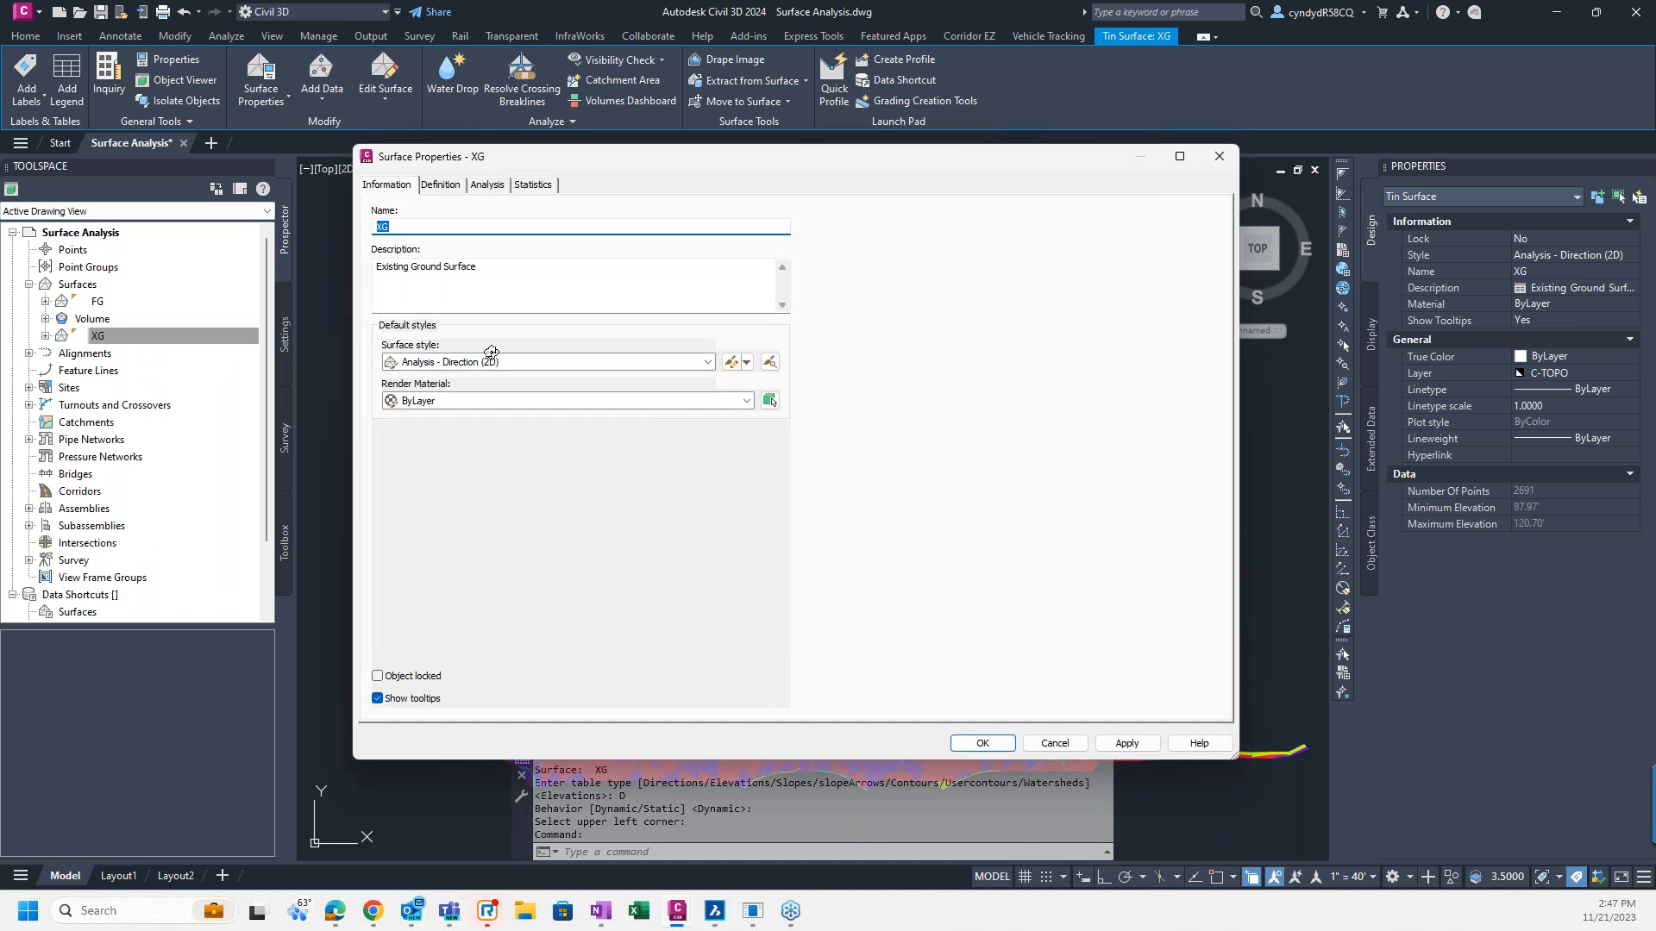
click(590, 367)
click(586, 370)
click(449, 373)
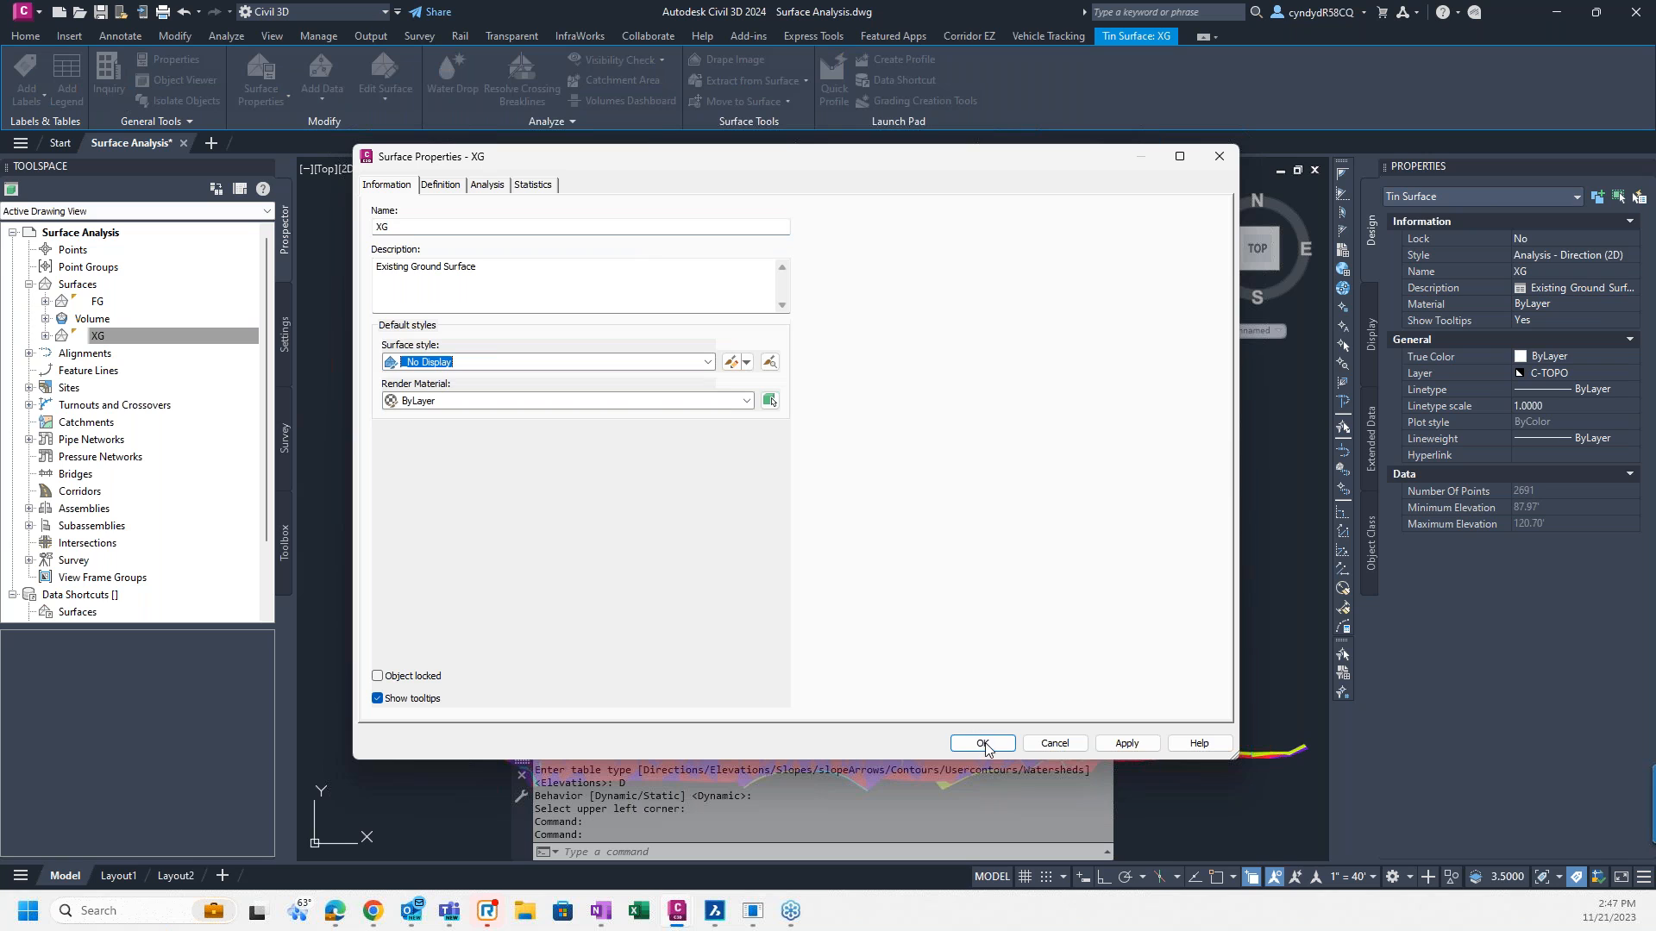
click(983, 743)
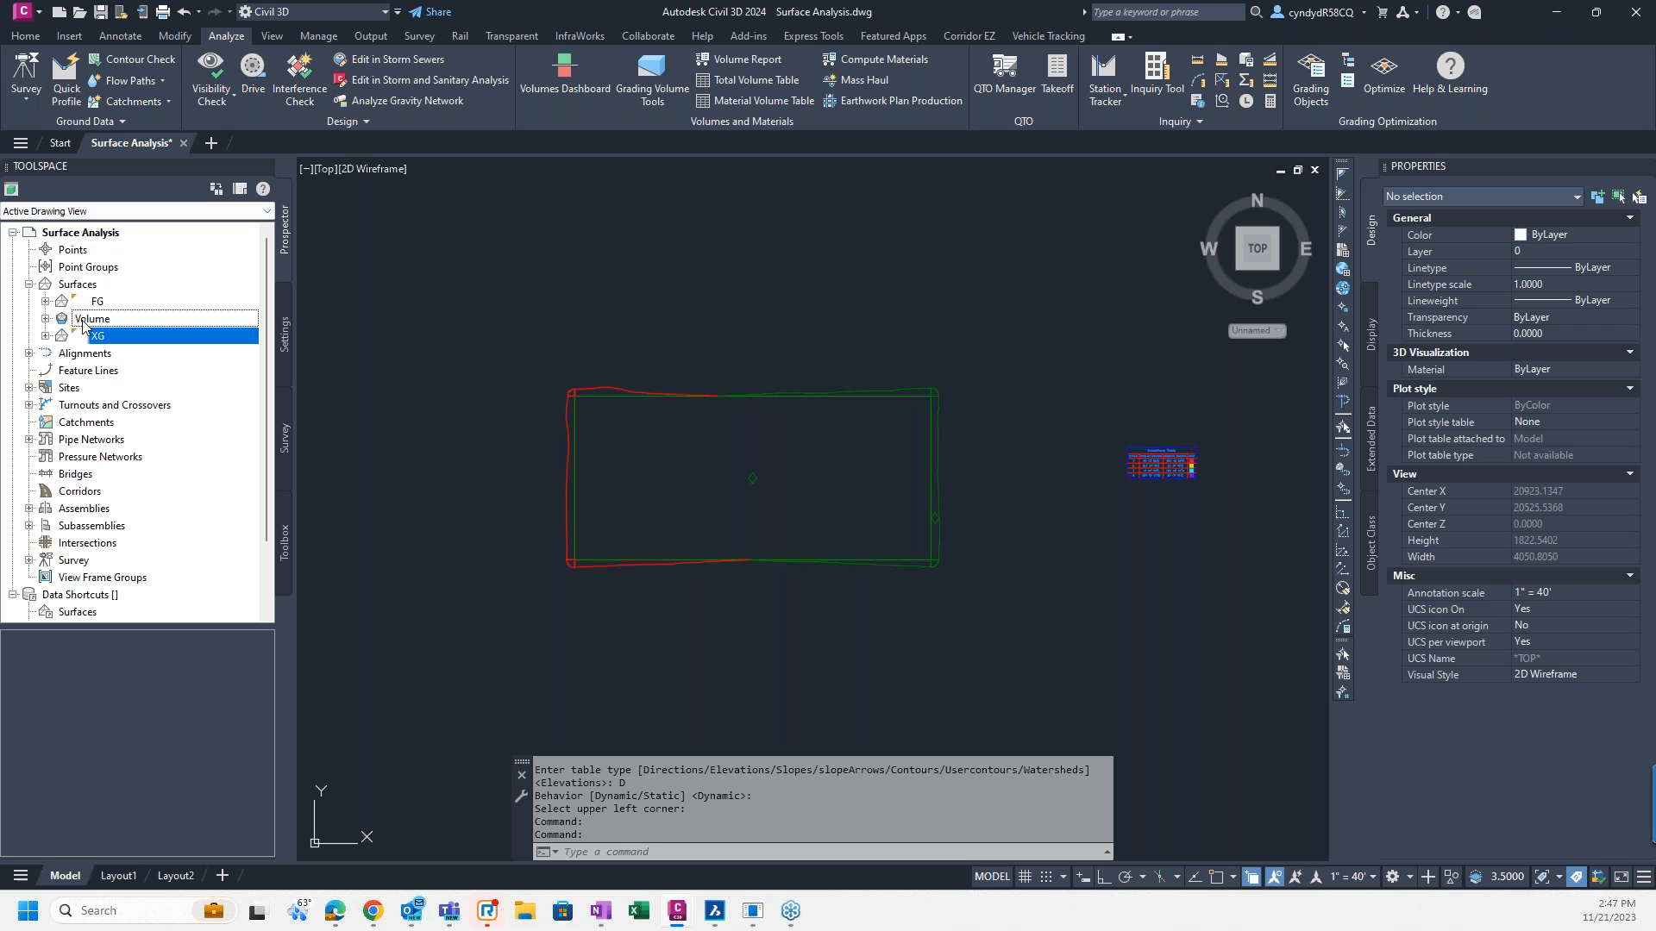
Step: Set the Volume surface's style to Analysis - Cut and Fill Banding 1' Interval (2D)
right_click(84, 326)
click(164, 334)
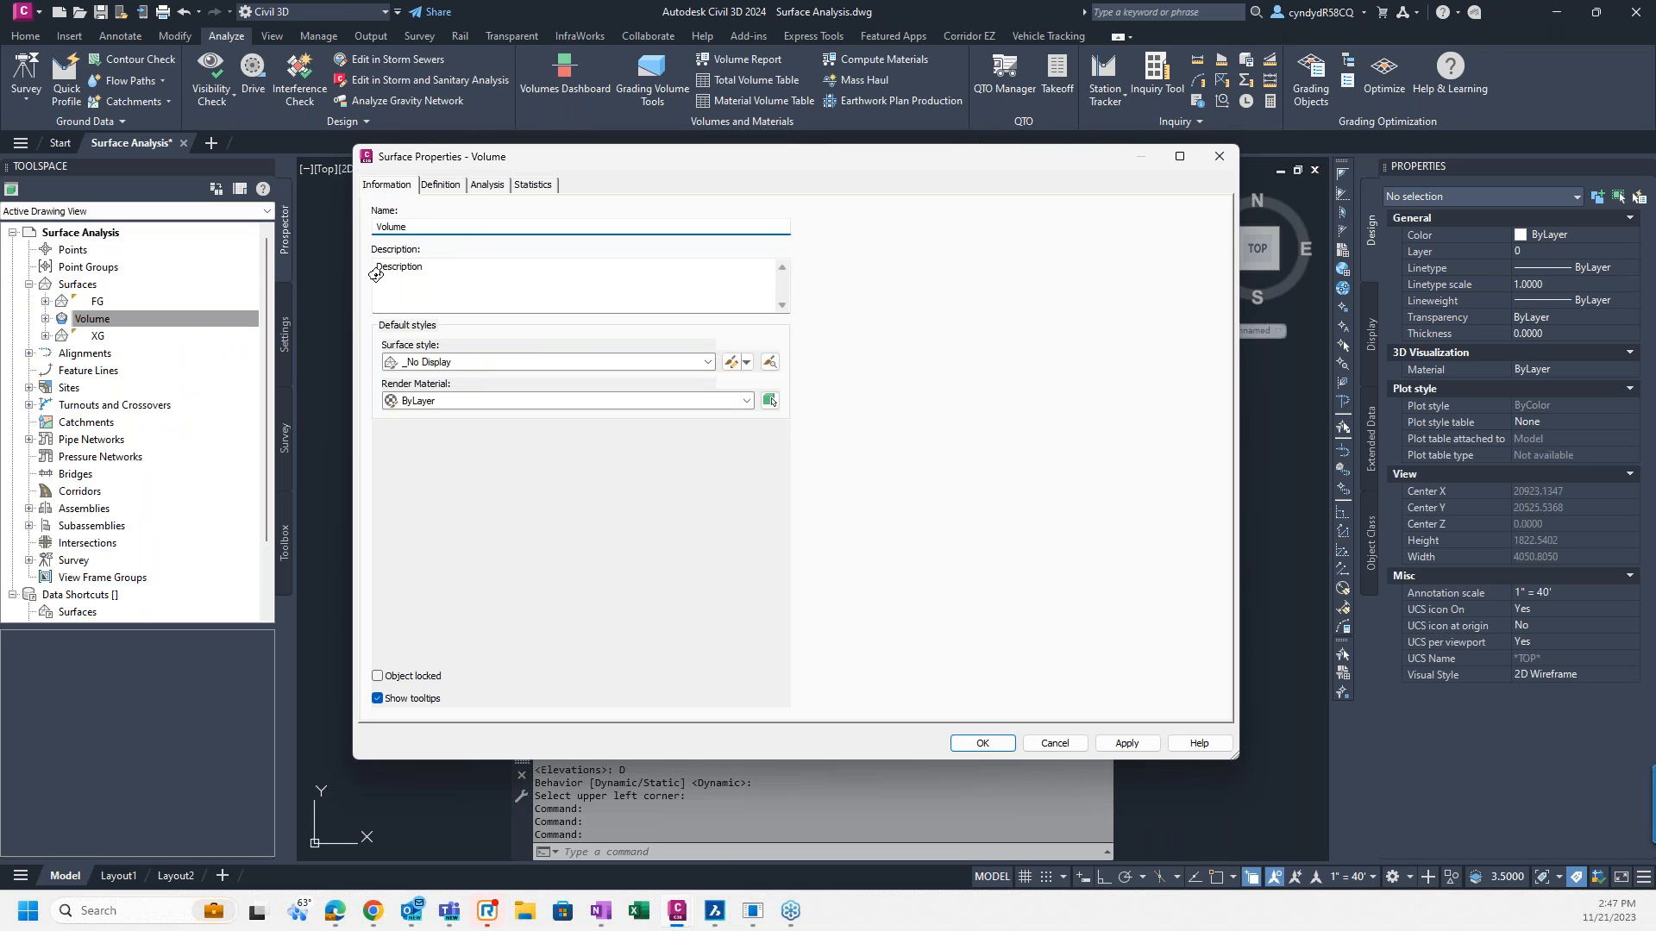
click(463, 368)
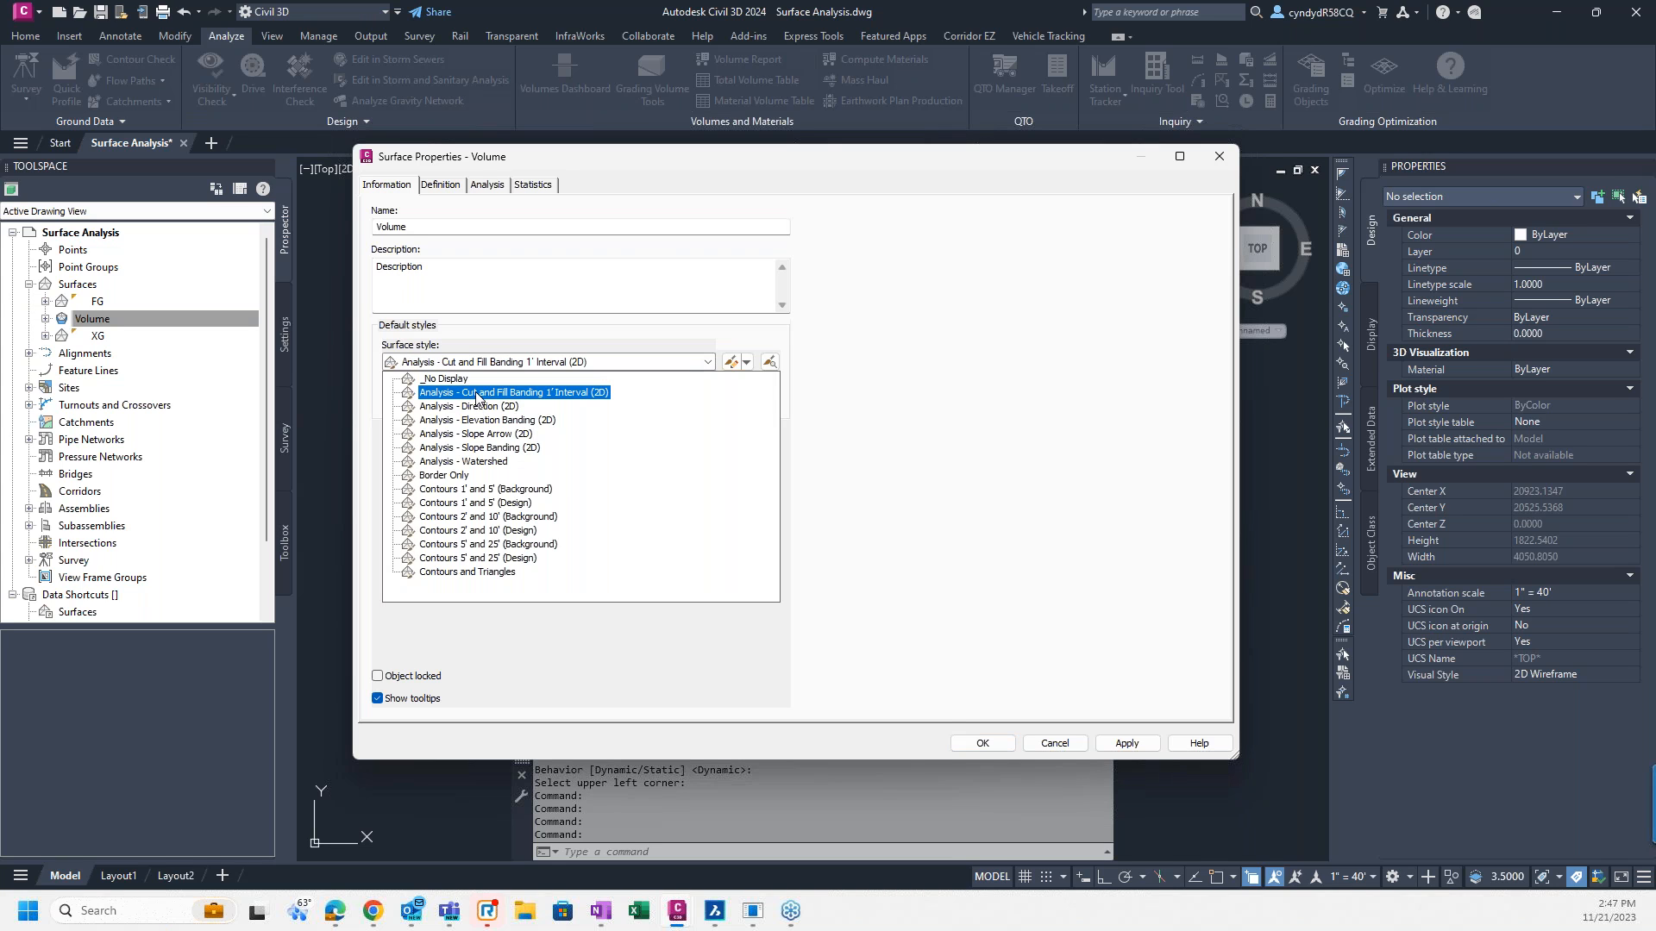
click(476, 394)
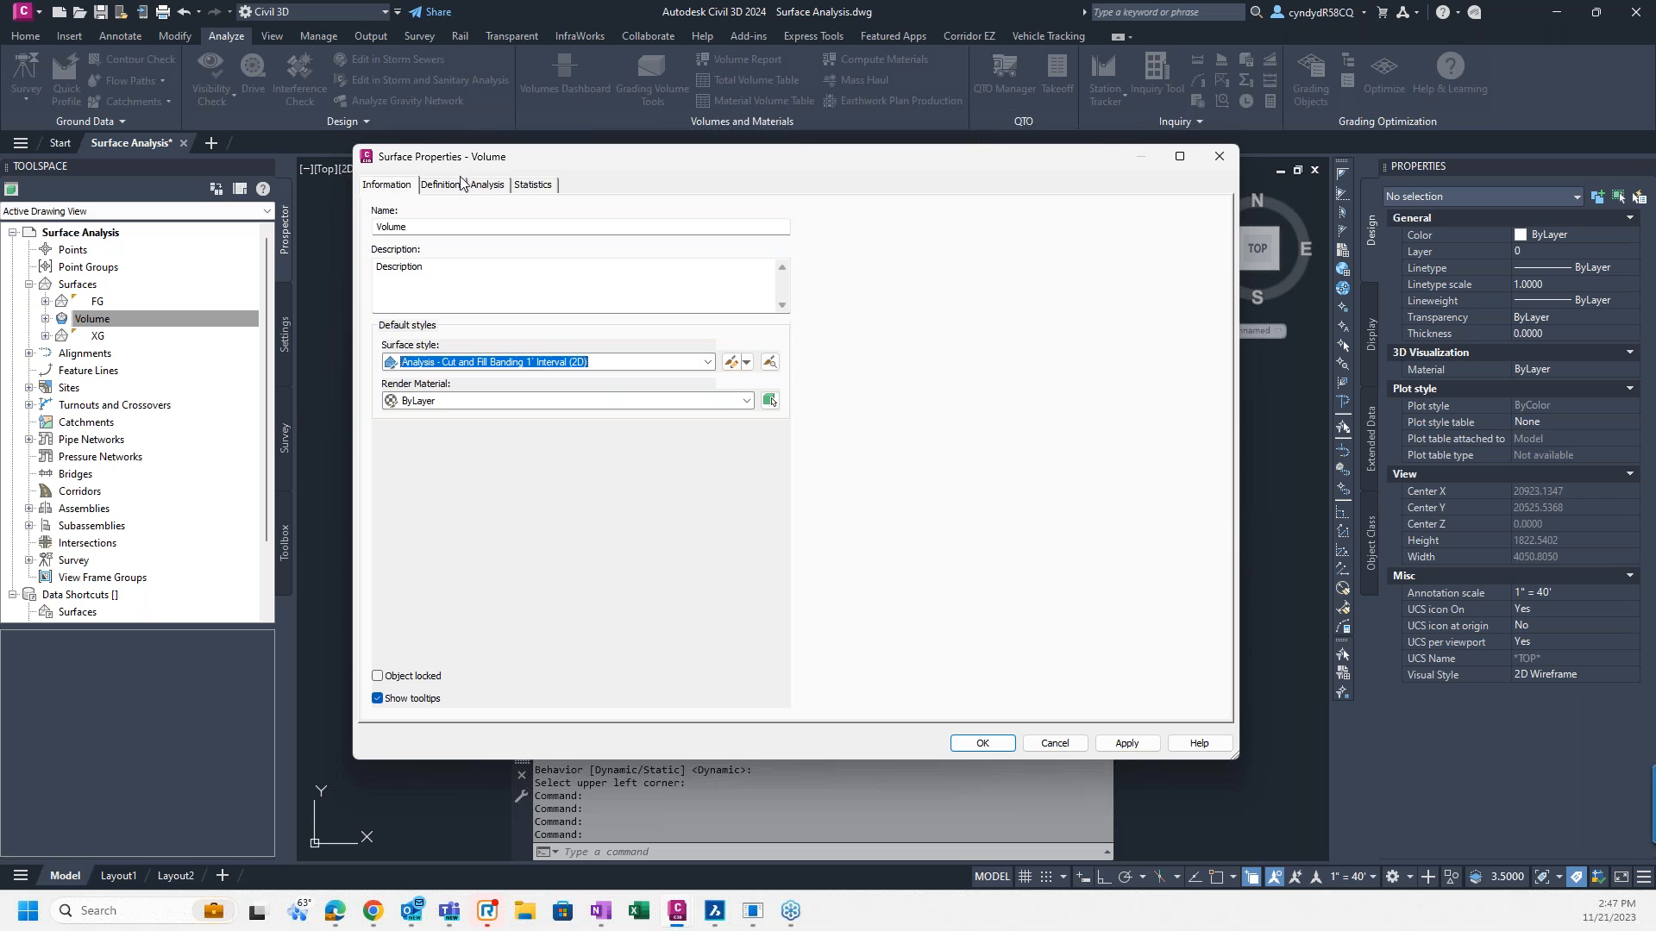
Step: Review the cut and fill banding style's visible components and its elevation analysis settings, including range creation method and interval
click(485, 186)
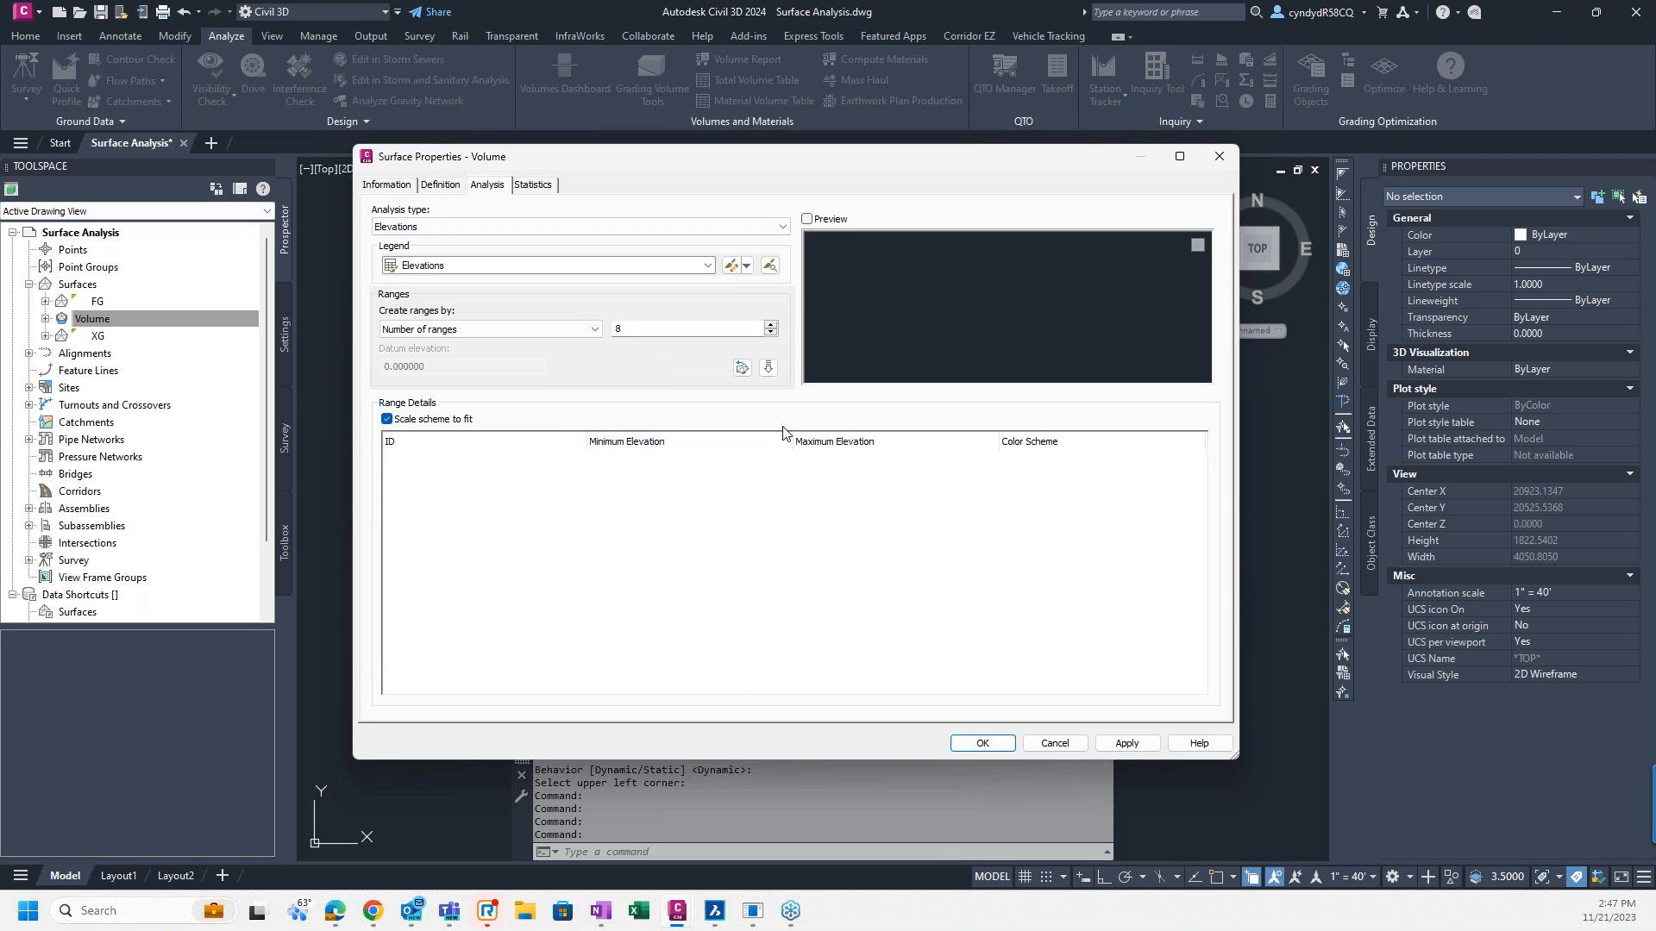
click(397, 187)
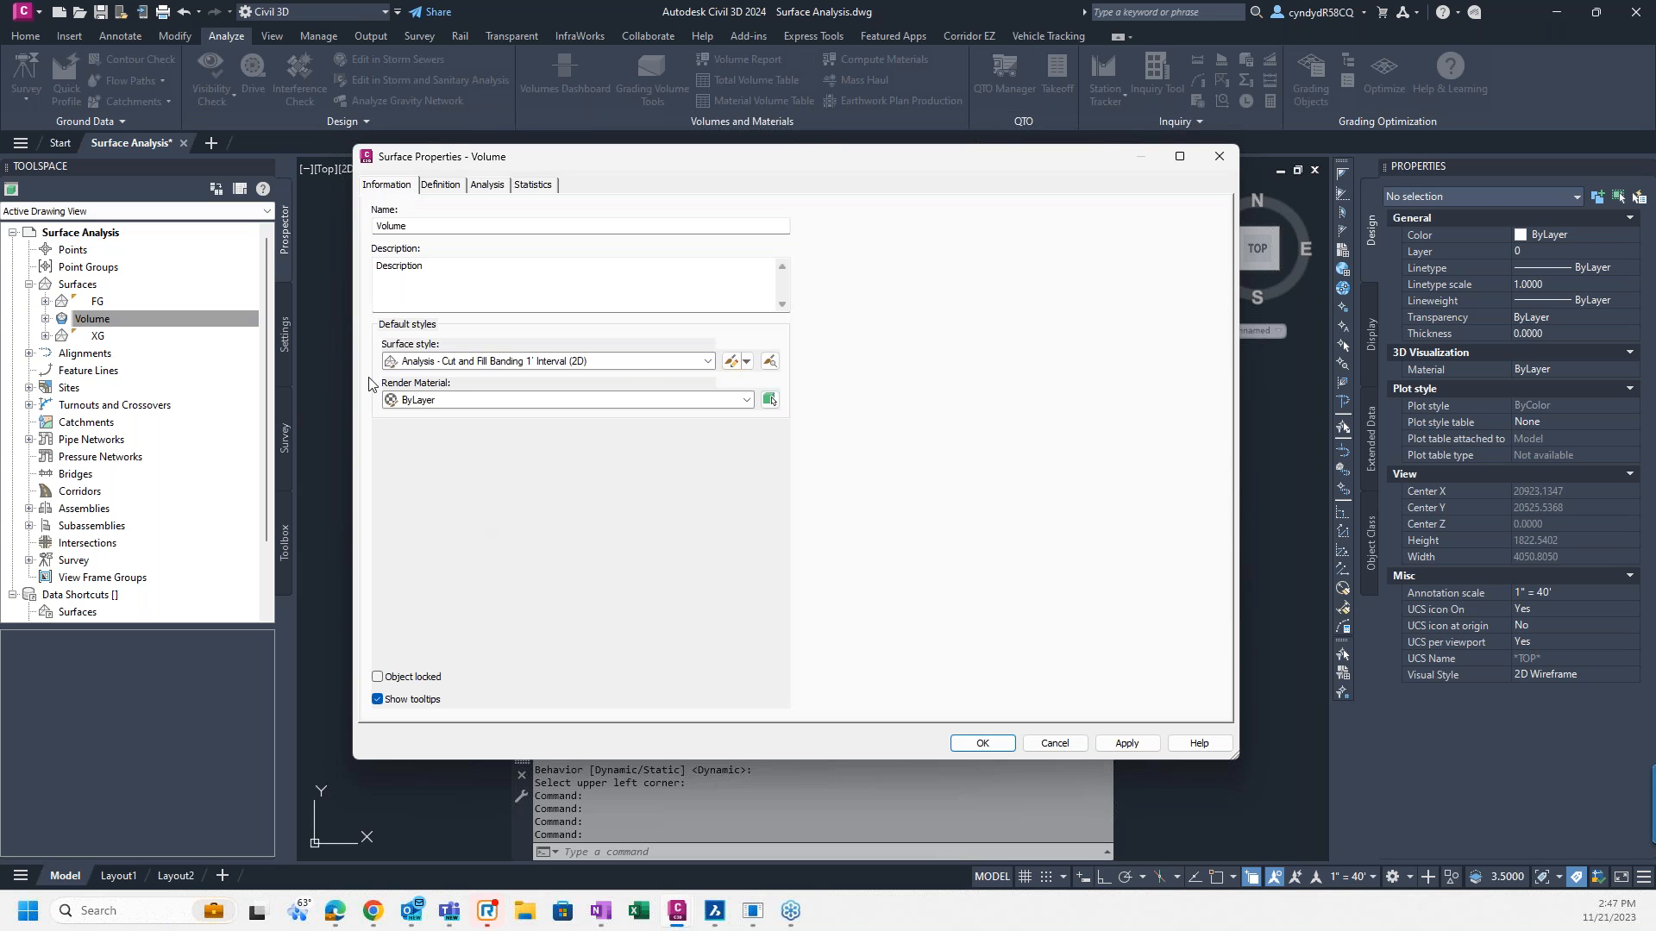
click(731, 362)
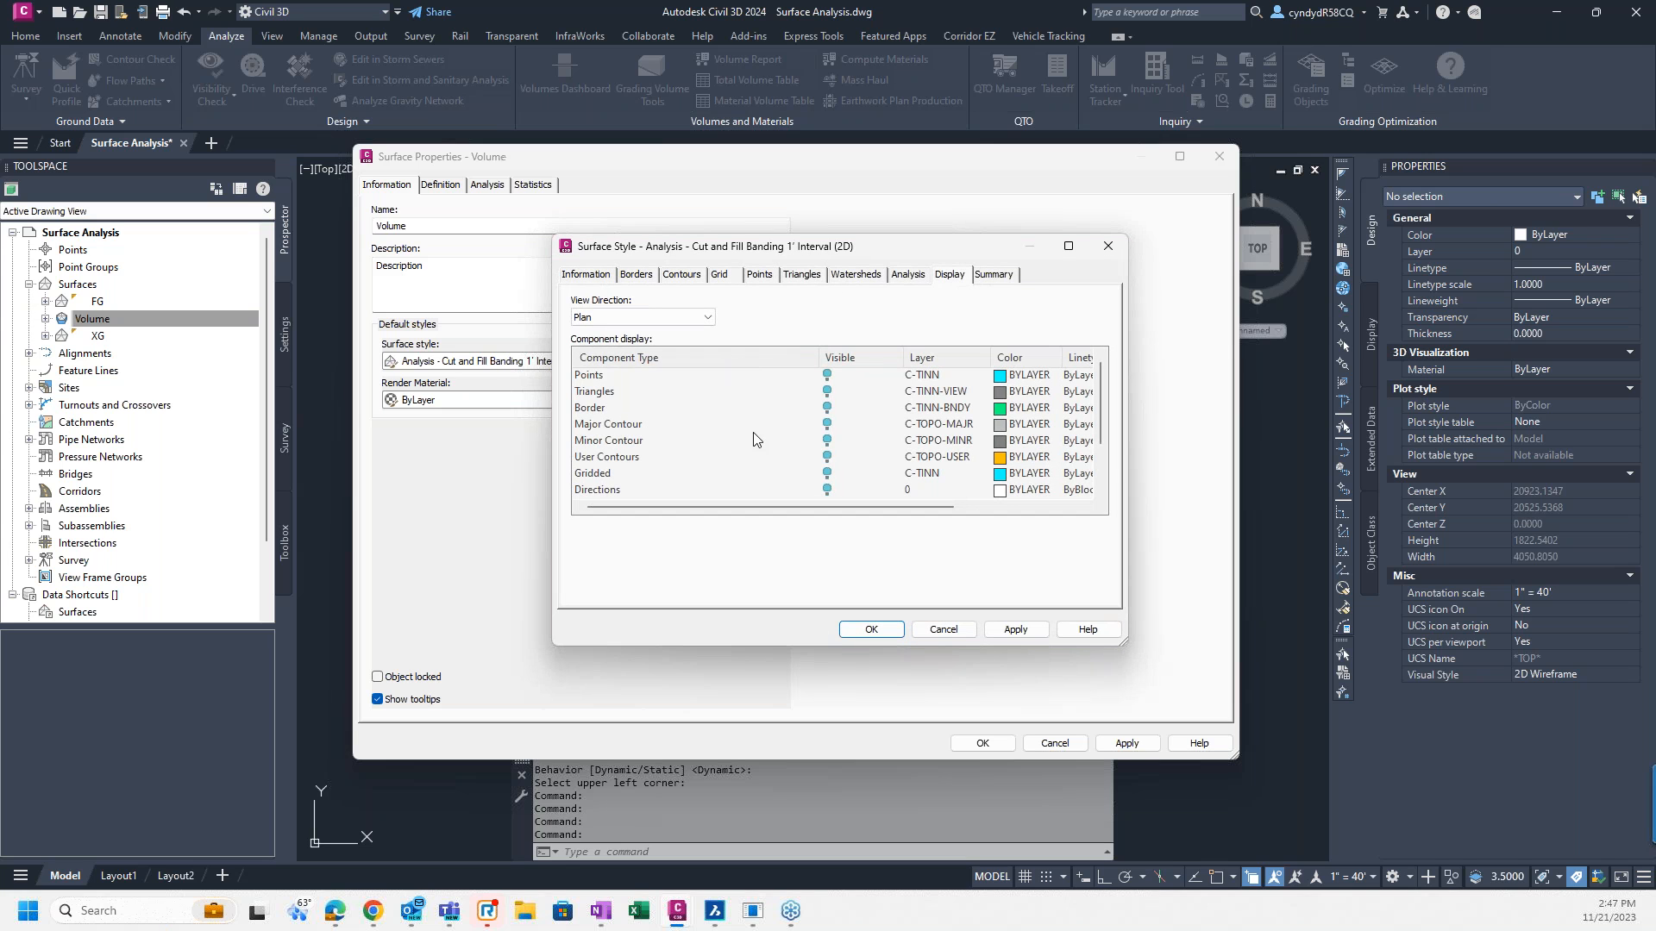
scroll(759, 437, down, 2)
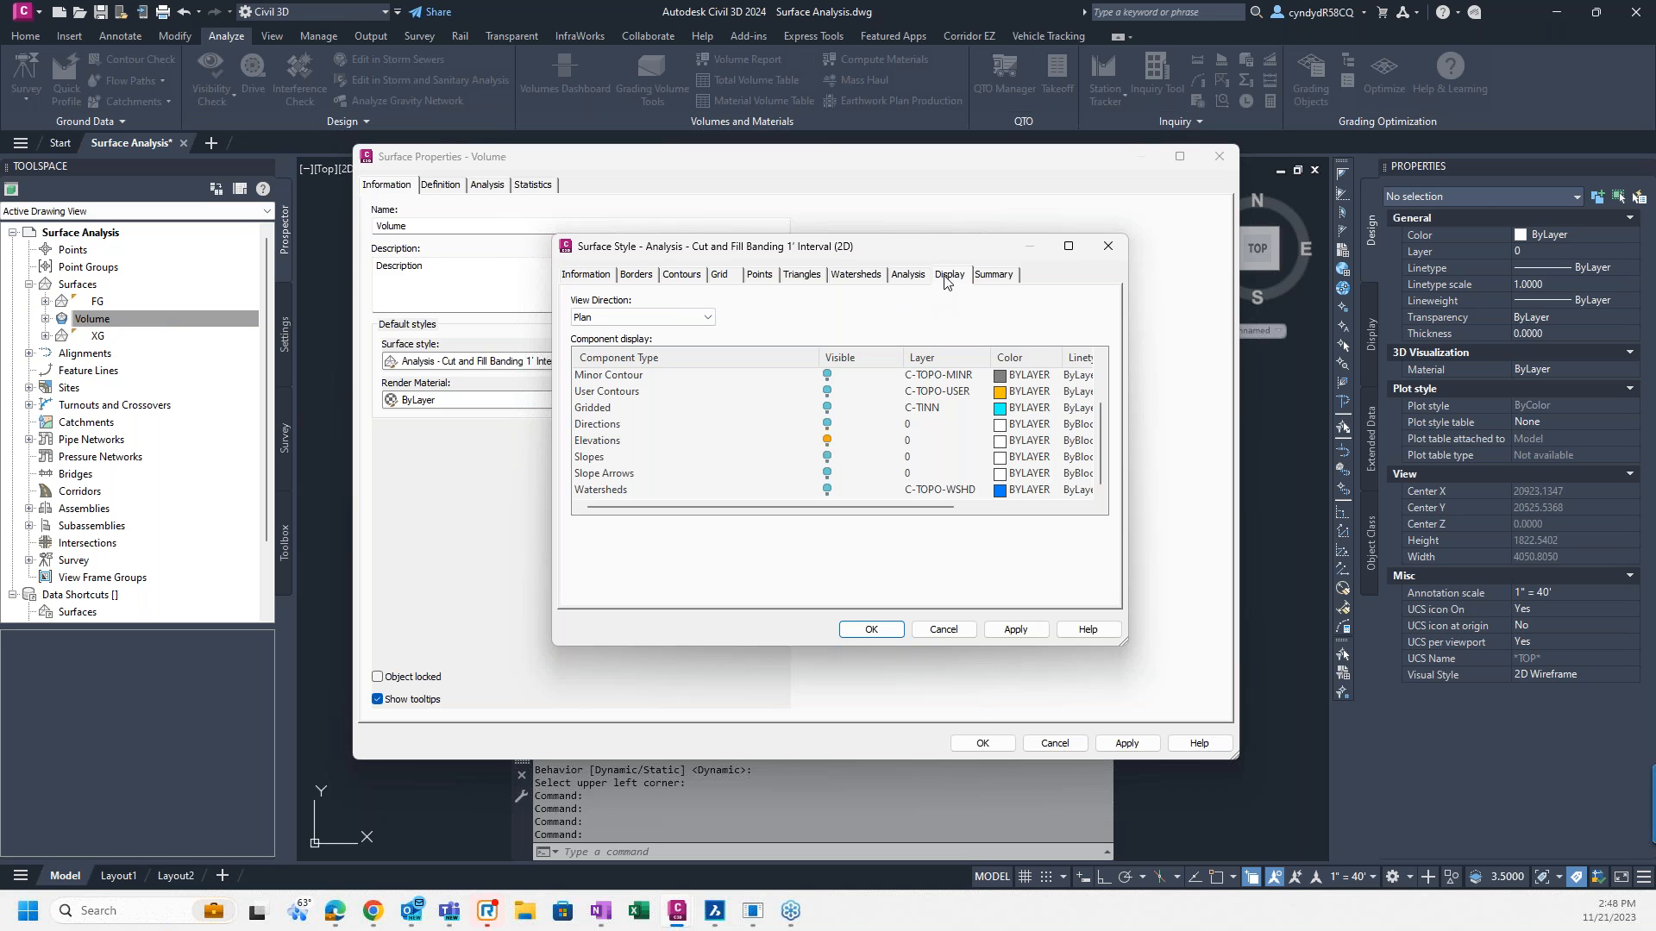
click(908, 276)
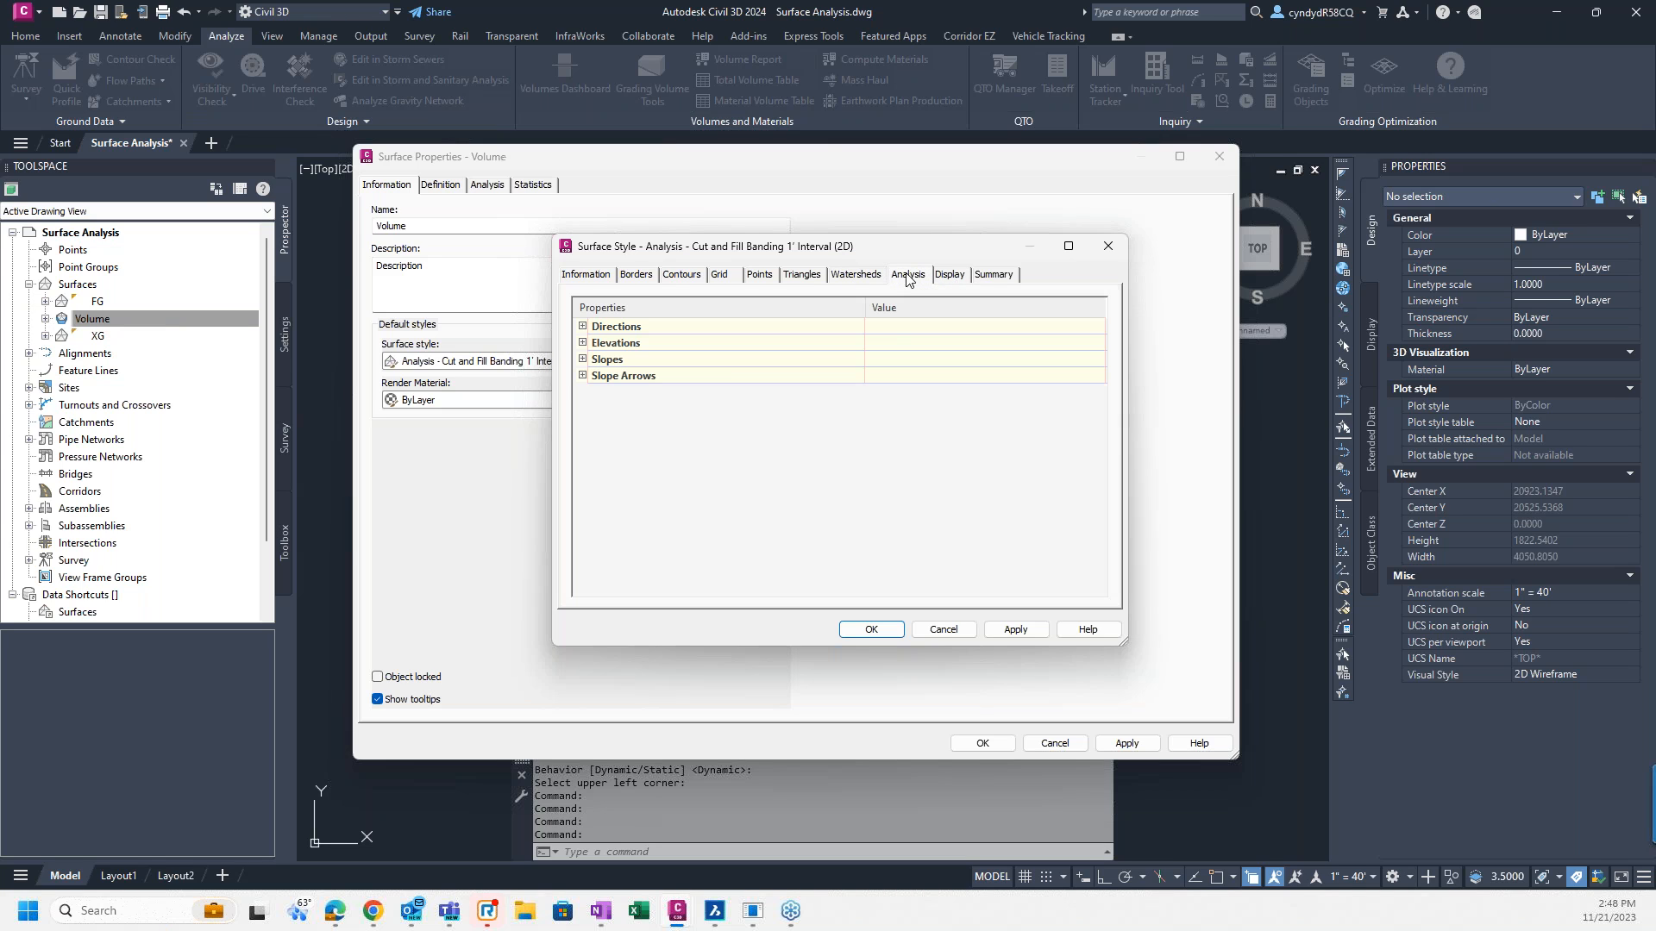
click(583, 343)
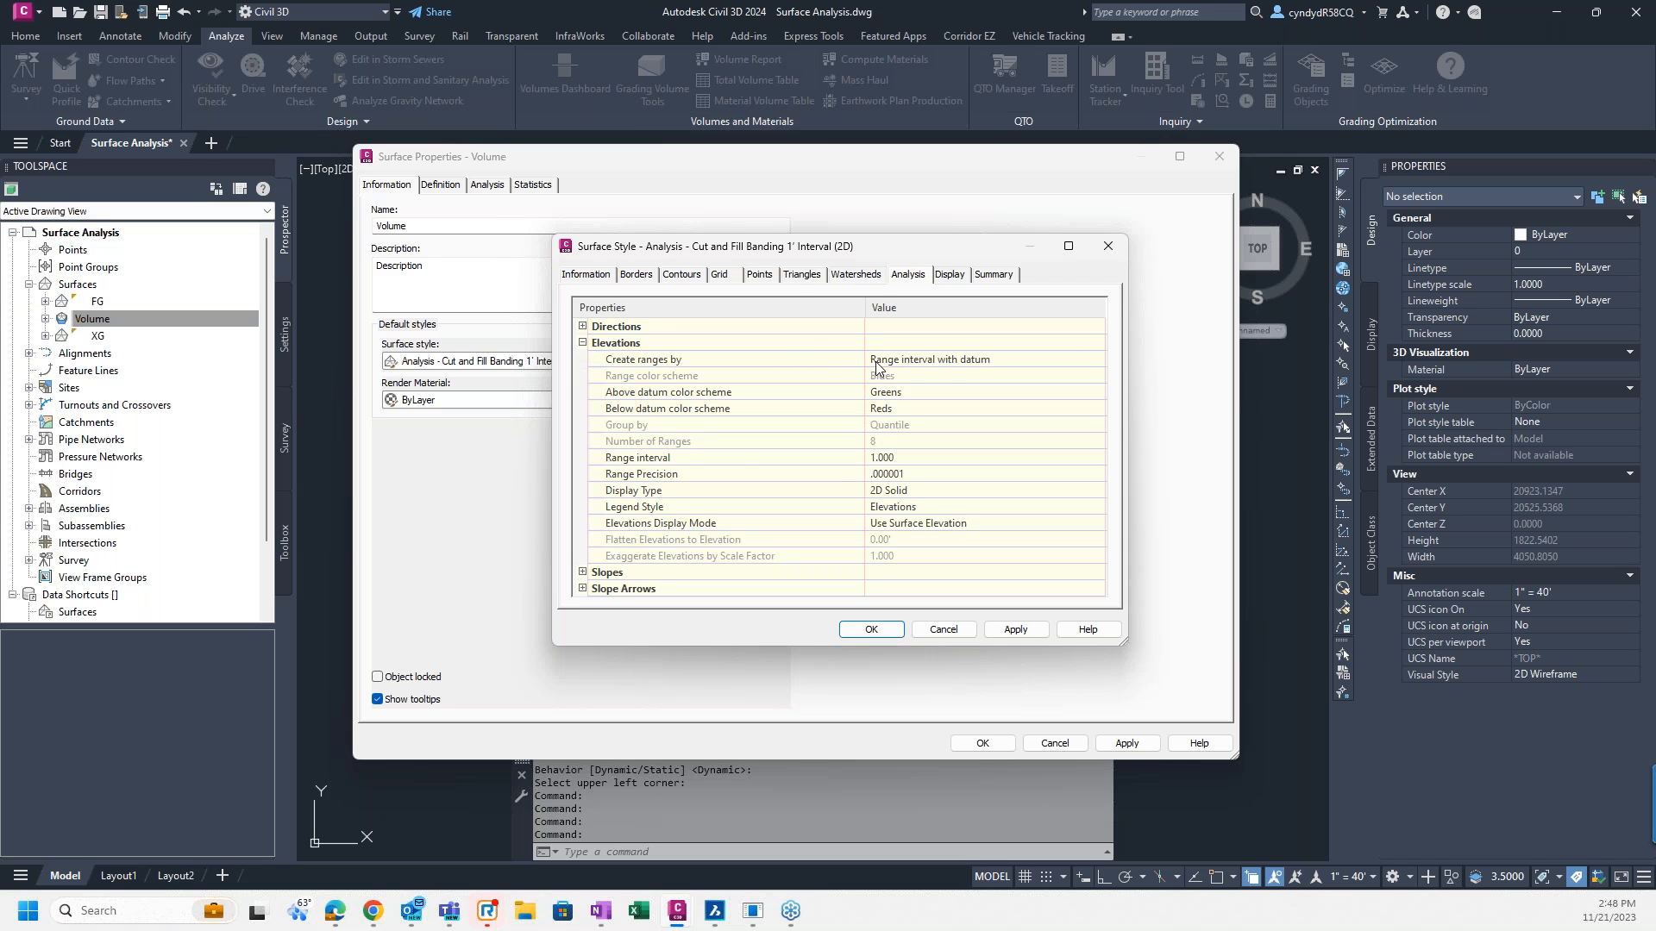
click(1026, 366)
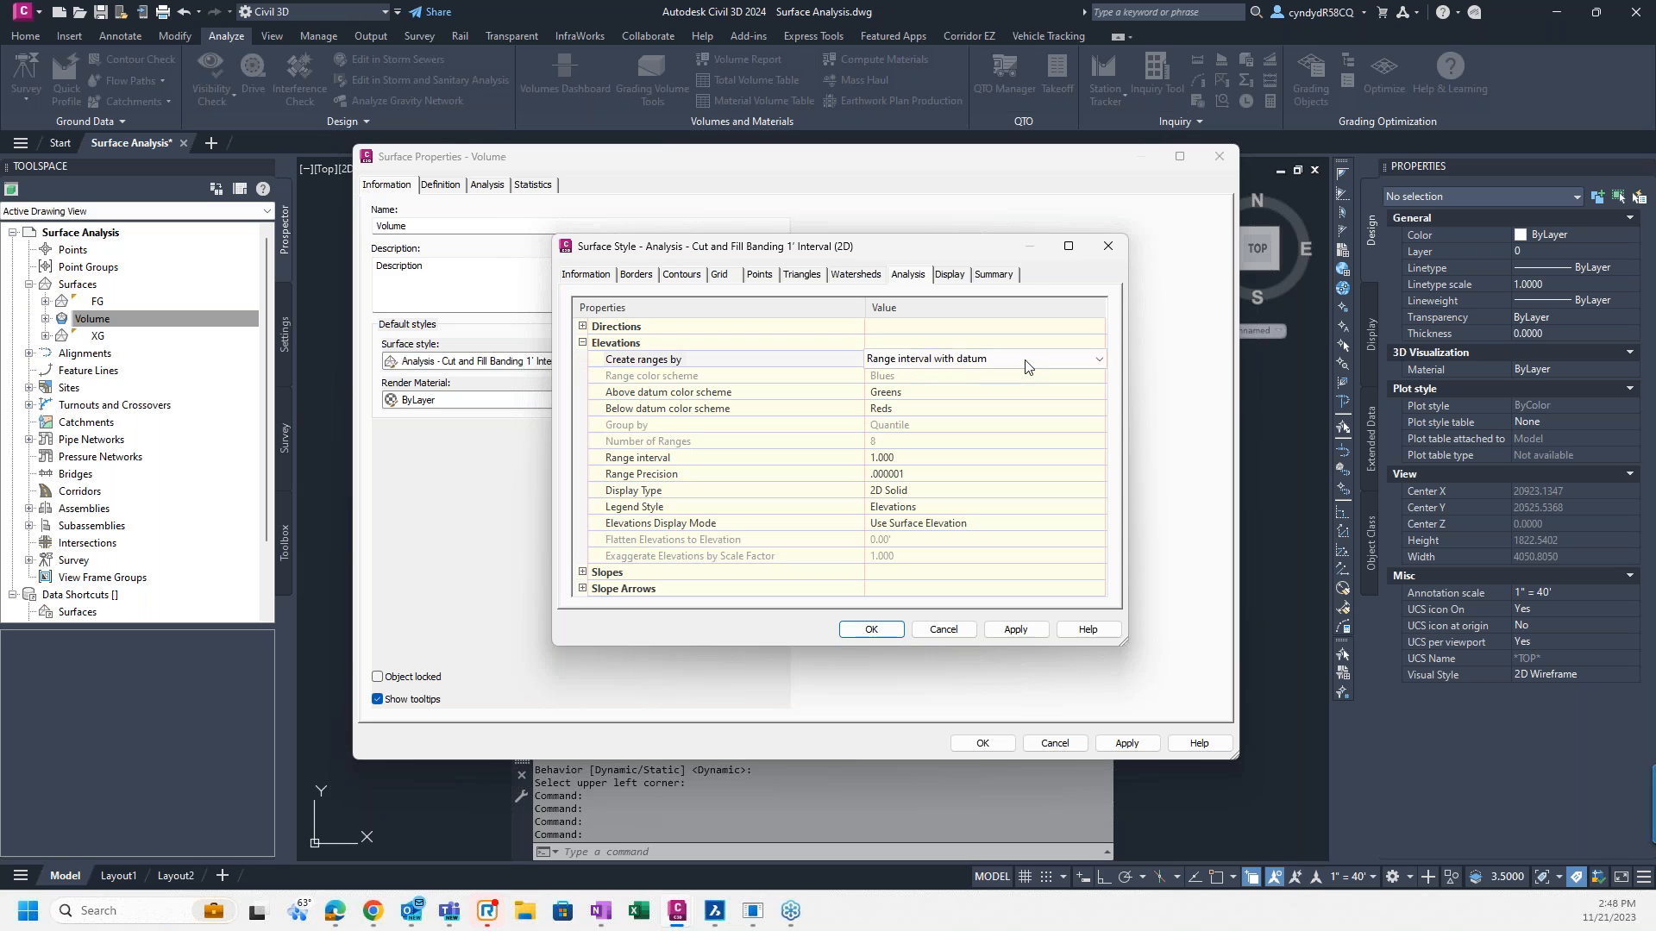
click(1026, 366)
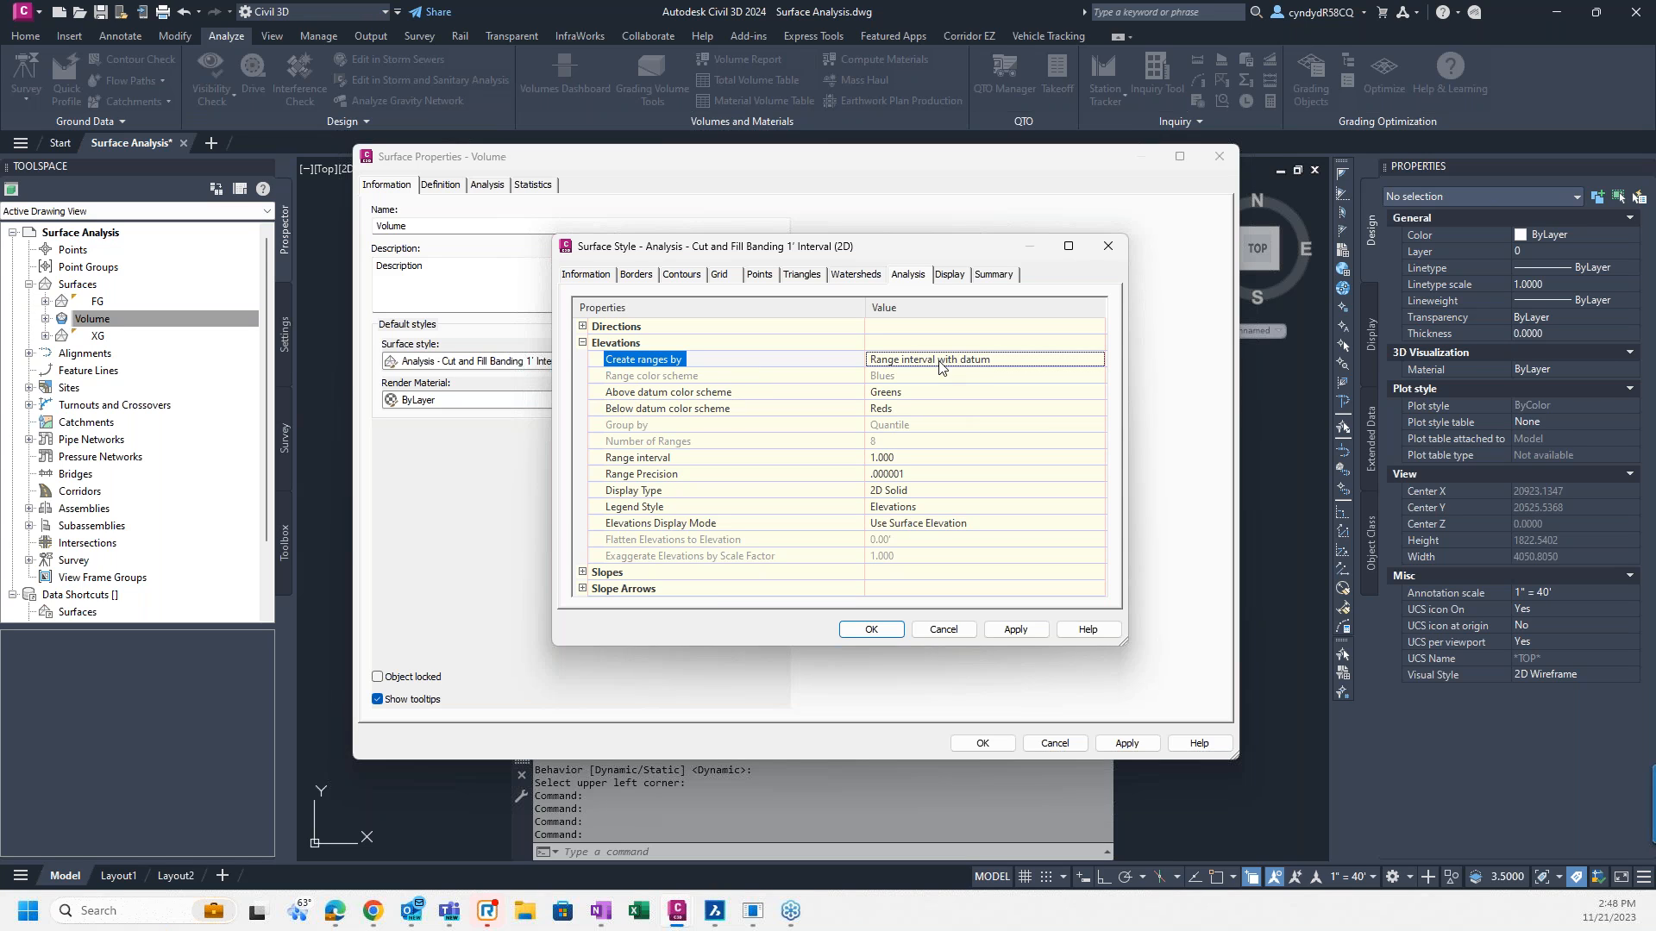
click(918, 458)
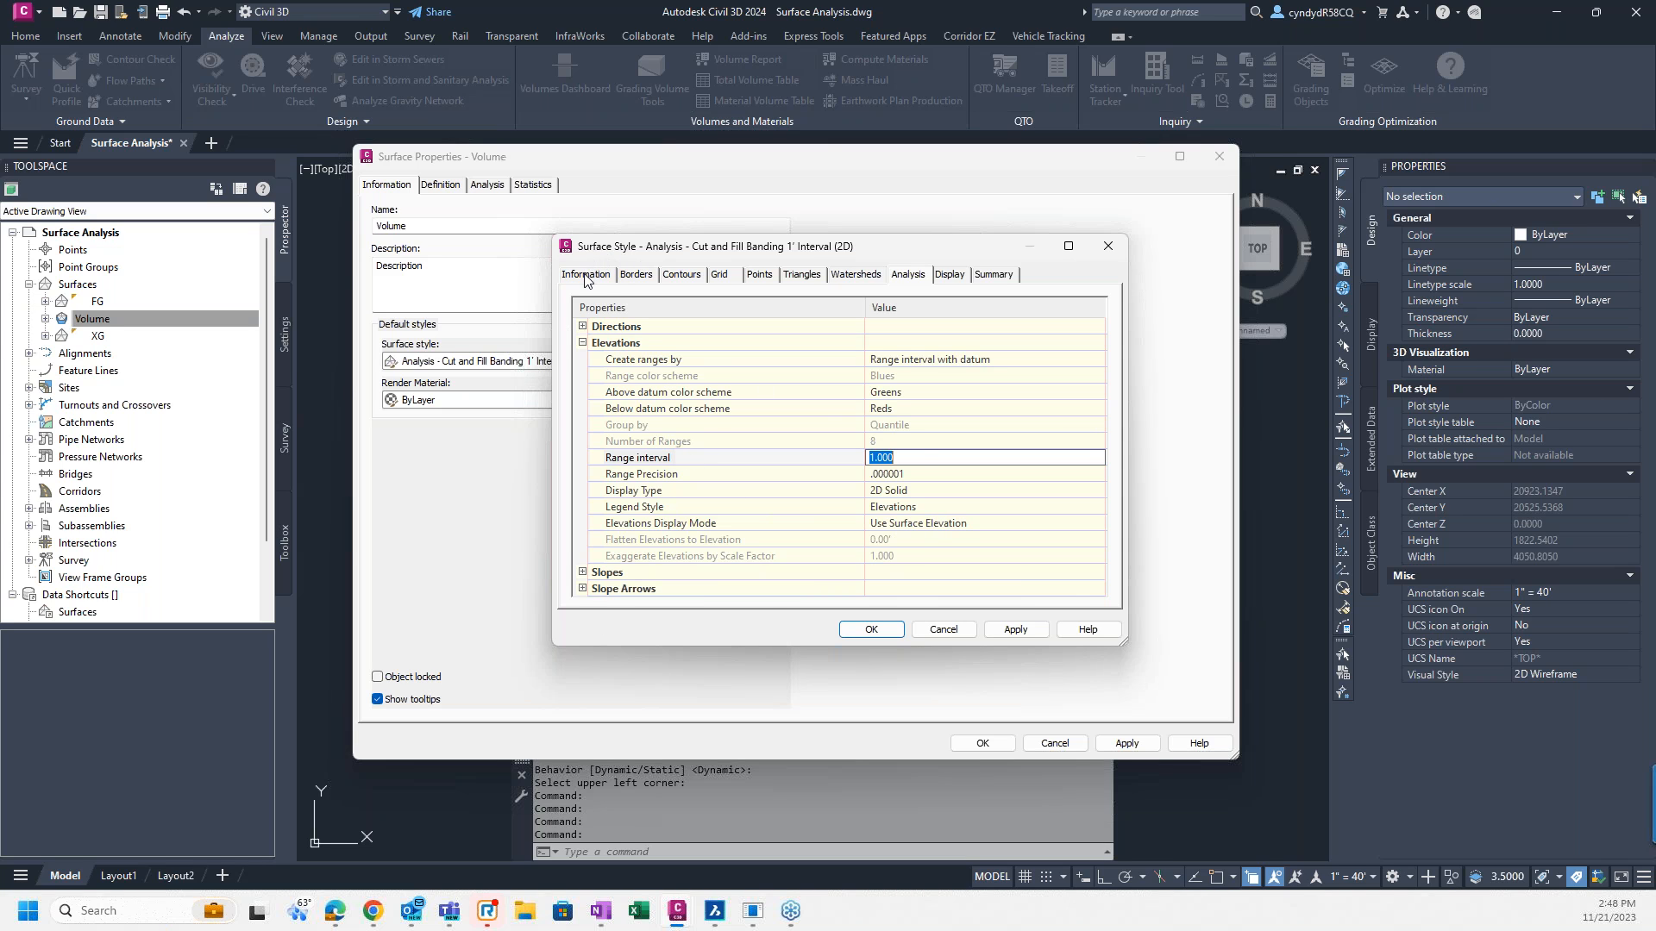
click(873, 629)
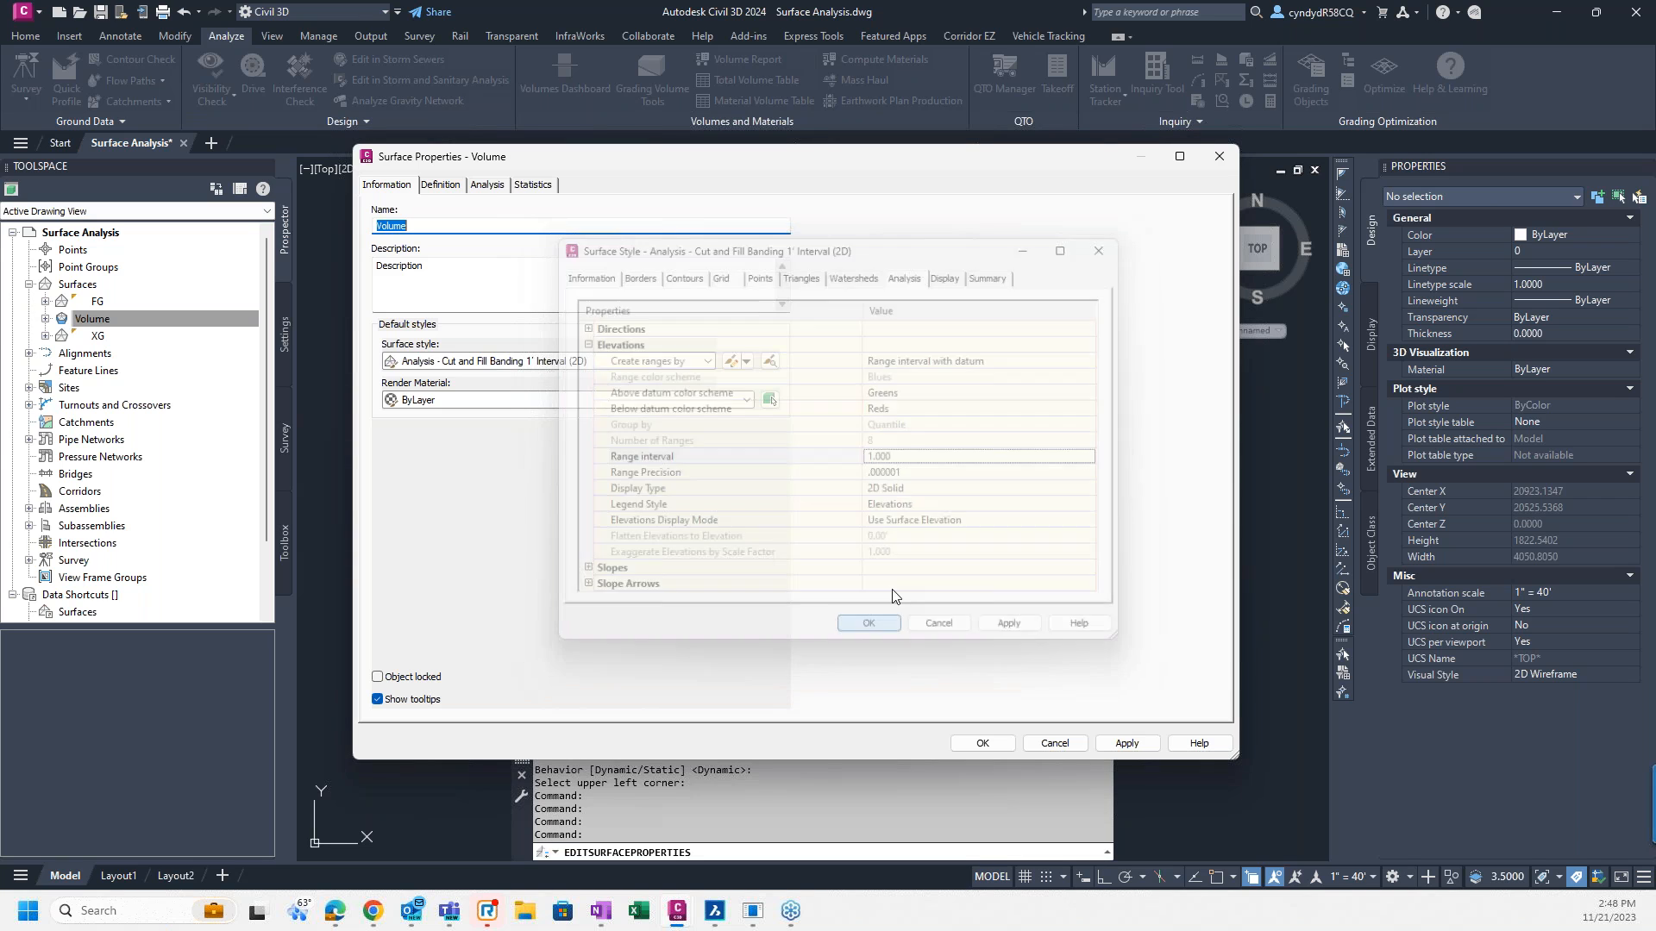
Step: Load the Volume surface's elevation ranges from its style, using range interval with datum, apply them and review the color scheme
click(489, 185)
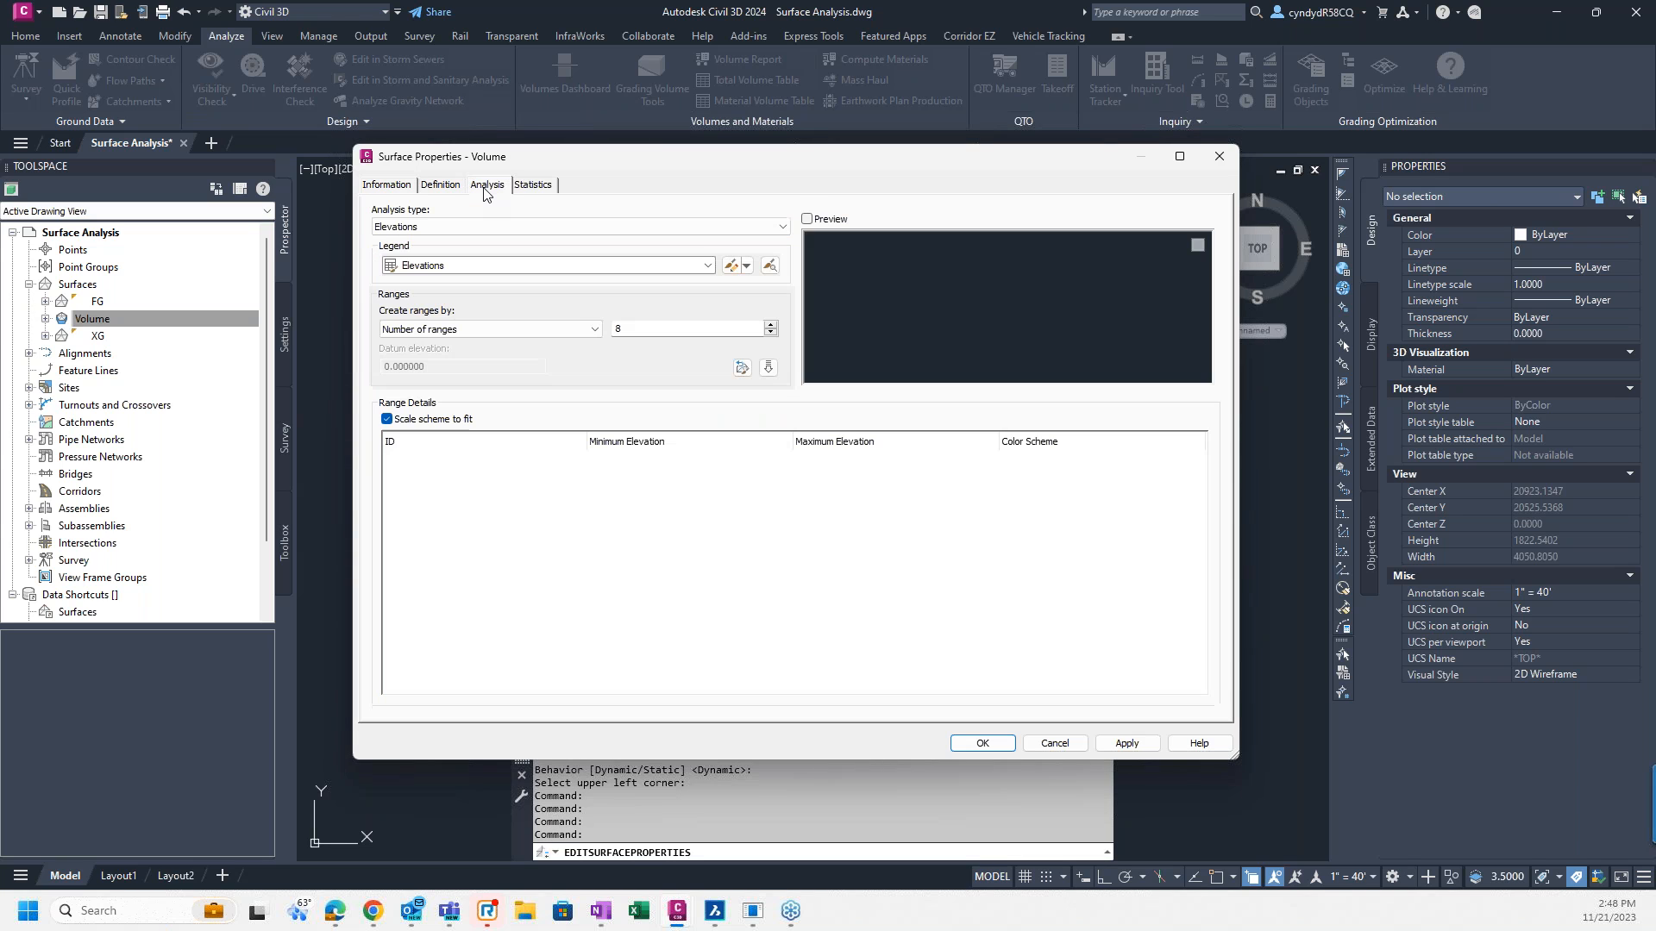
click(481, 267)
click(543, 282)
click(511, 228)
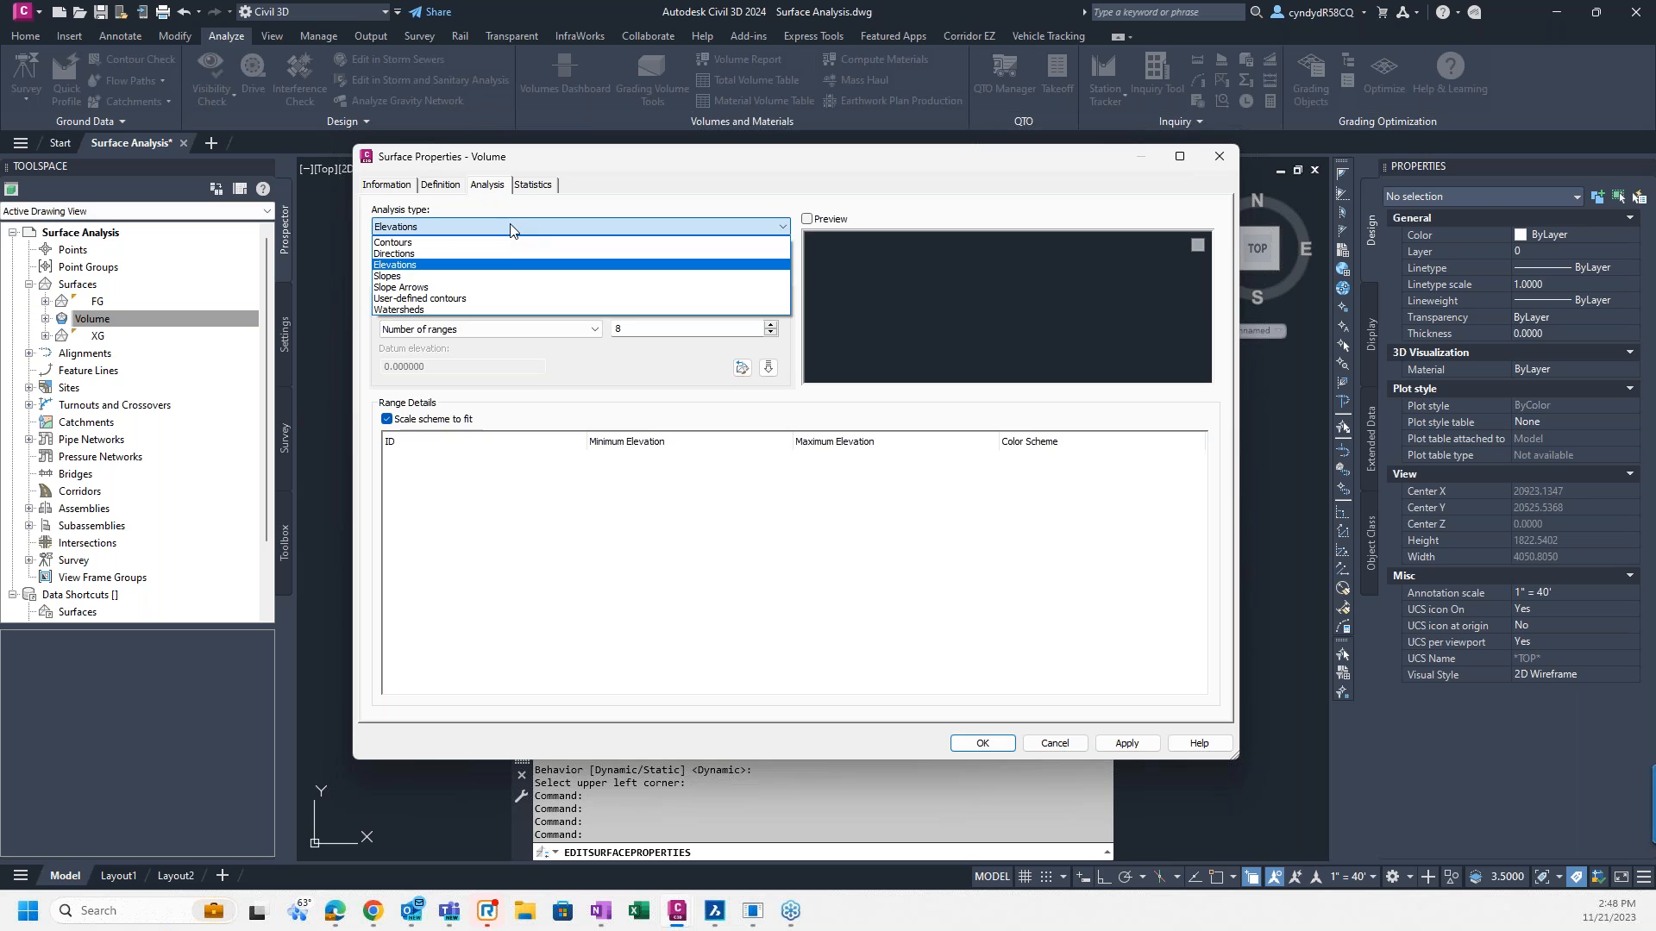
click(511, 229)
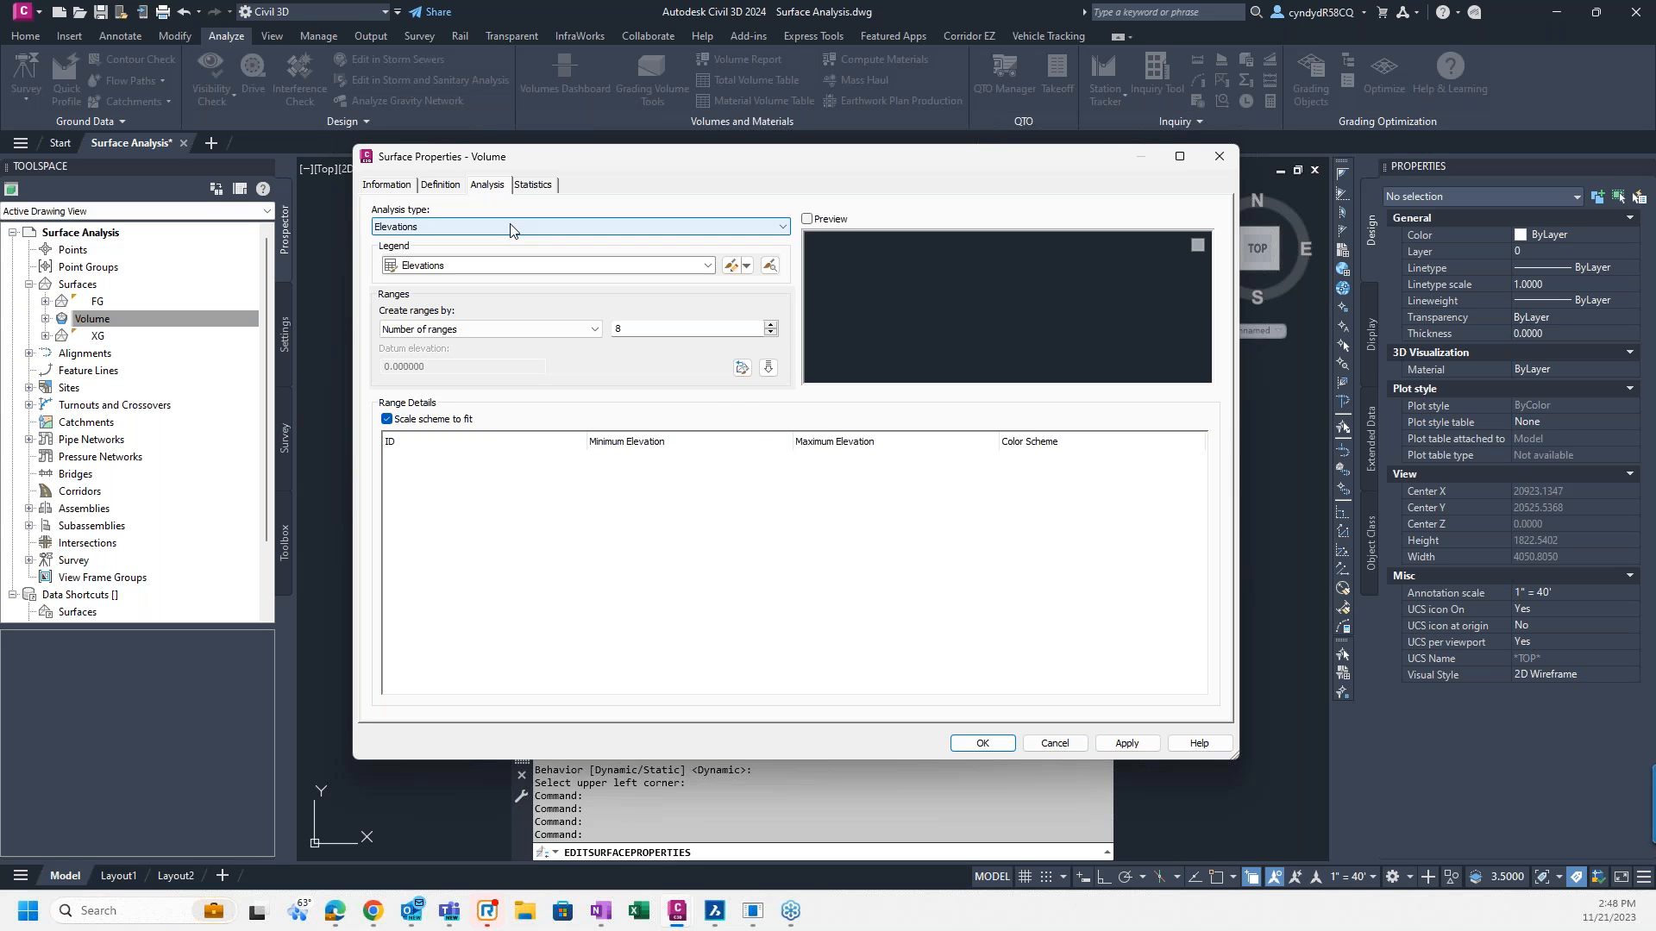
click(742, 369)
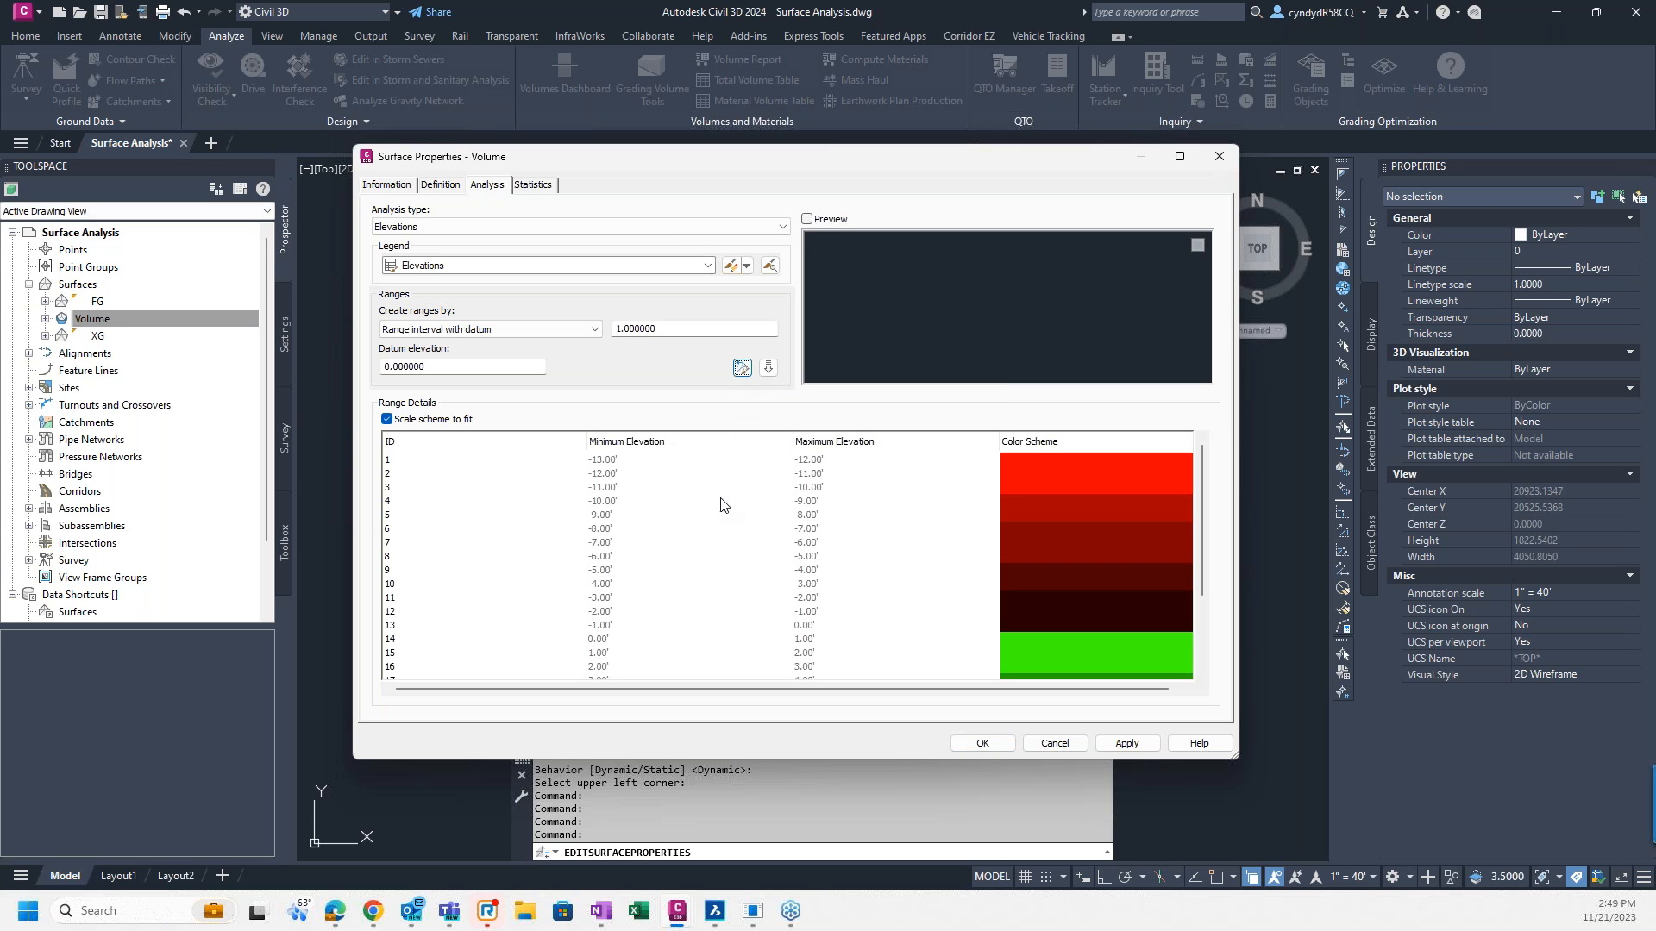
click(1120, 744)
scroll(1135, 675, down, 3)
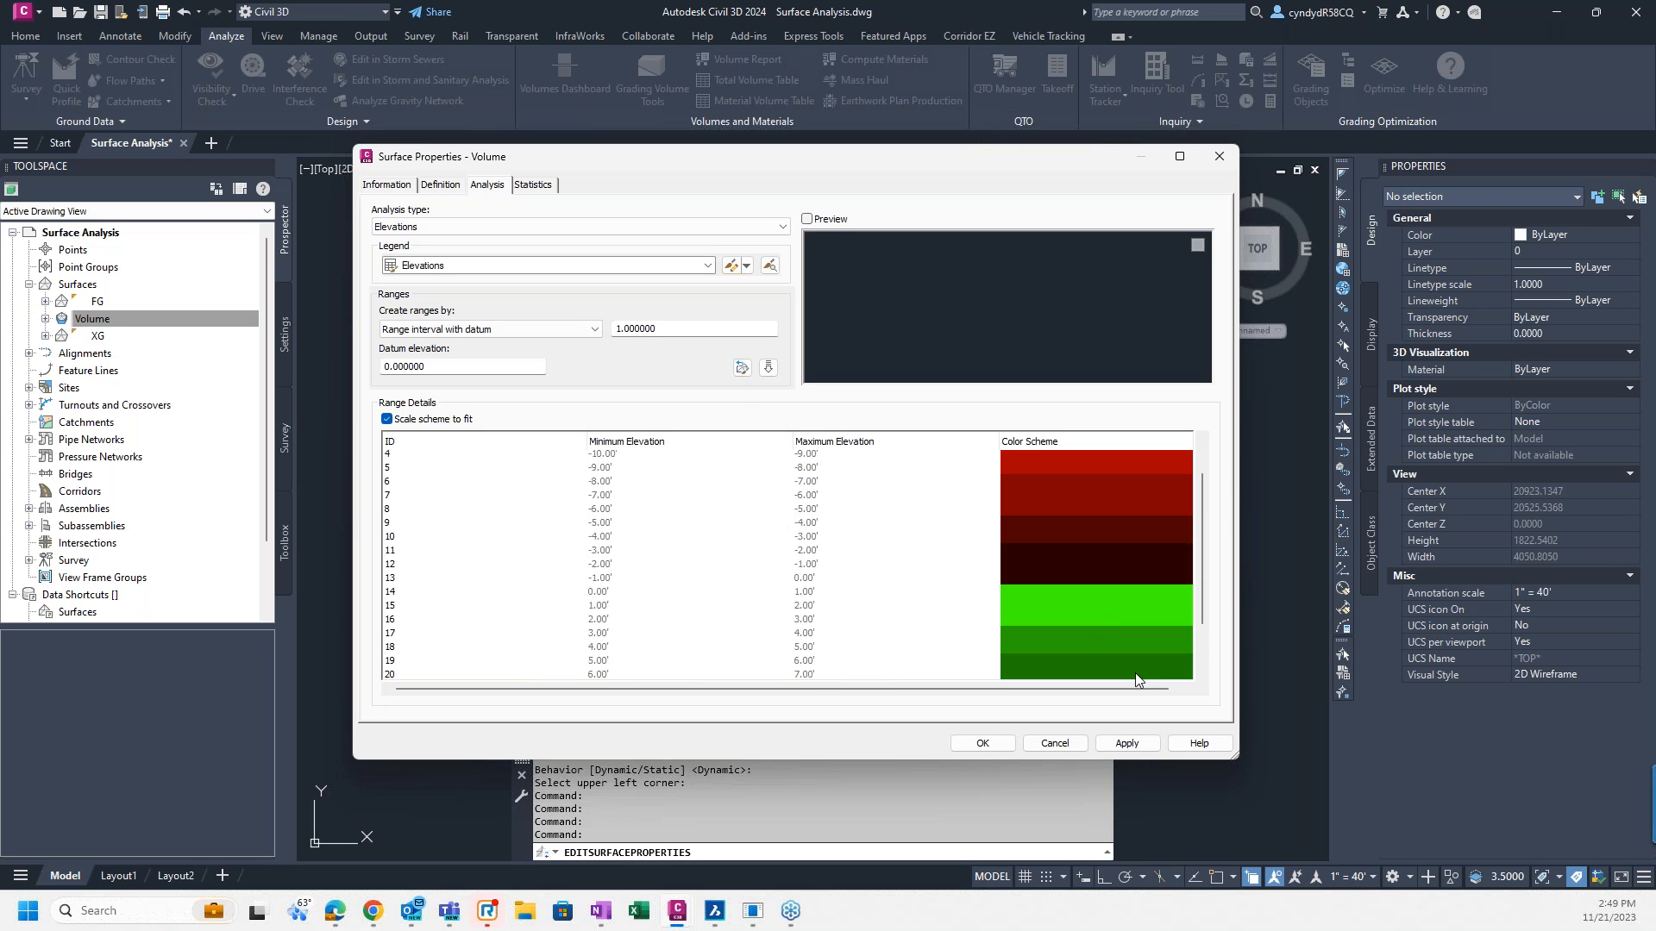
scroll(1135, 676, up, 2)
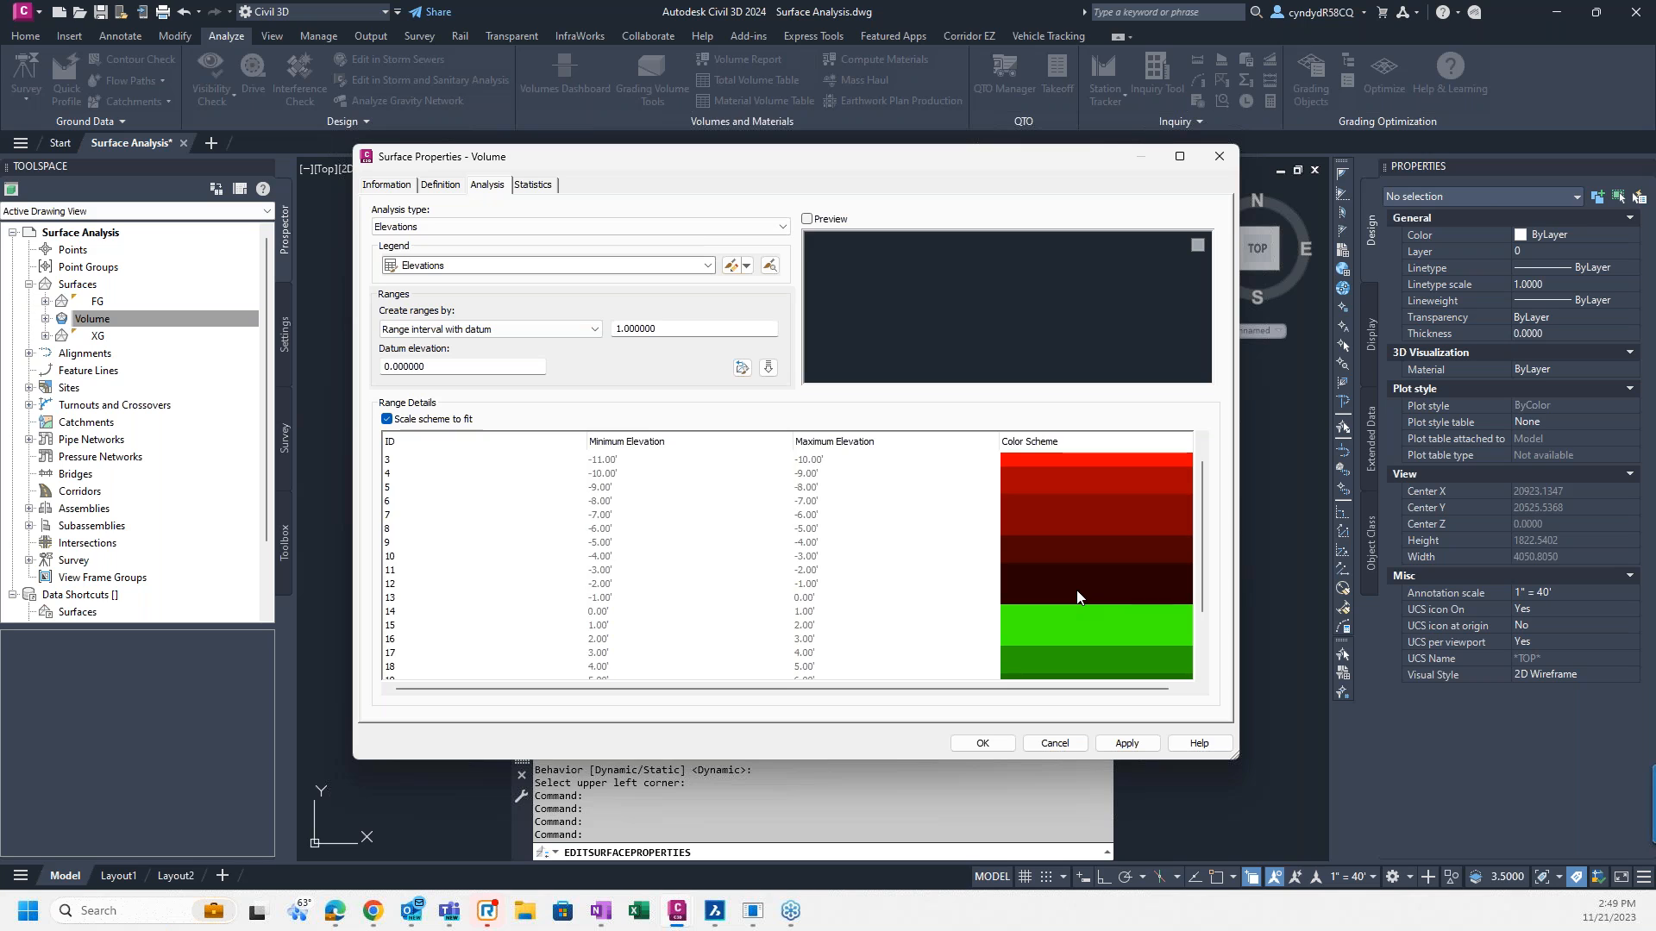
scroll(1076, 596, down, 2)
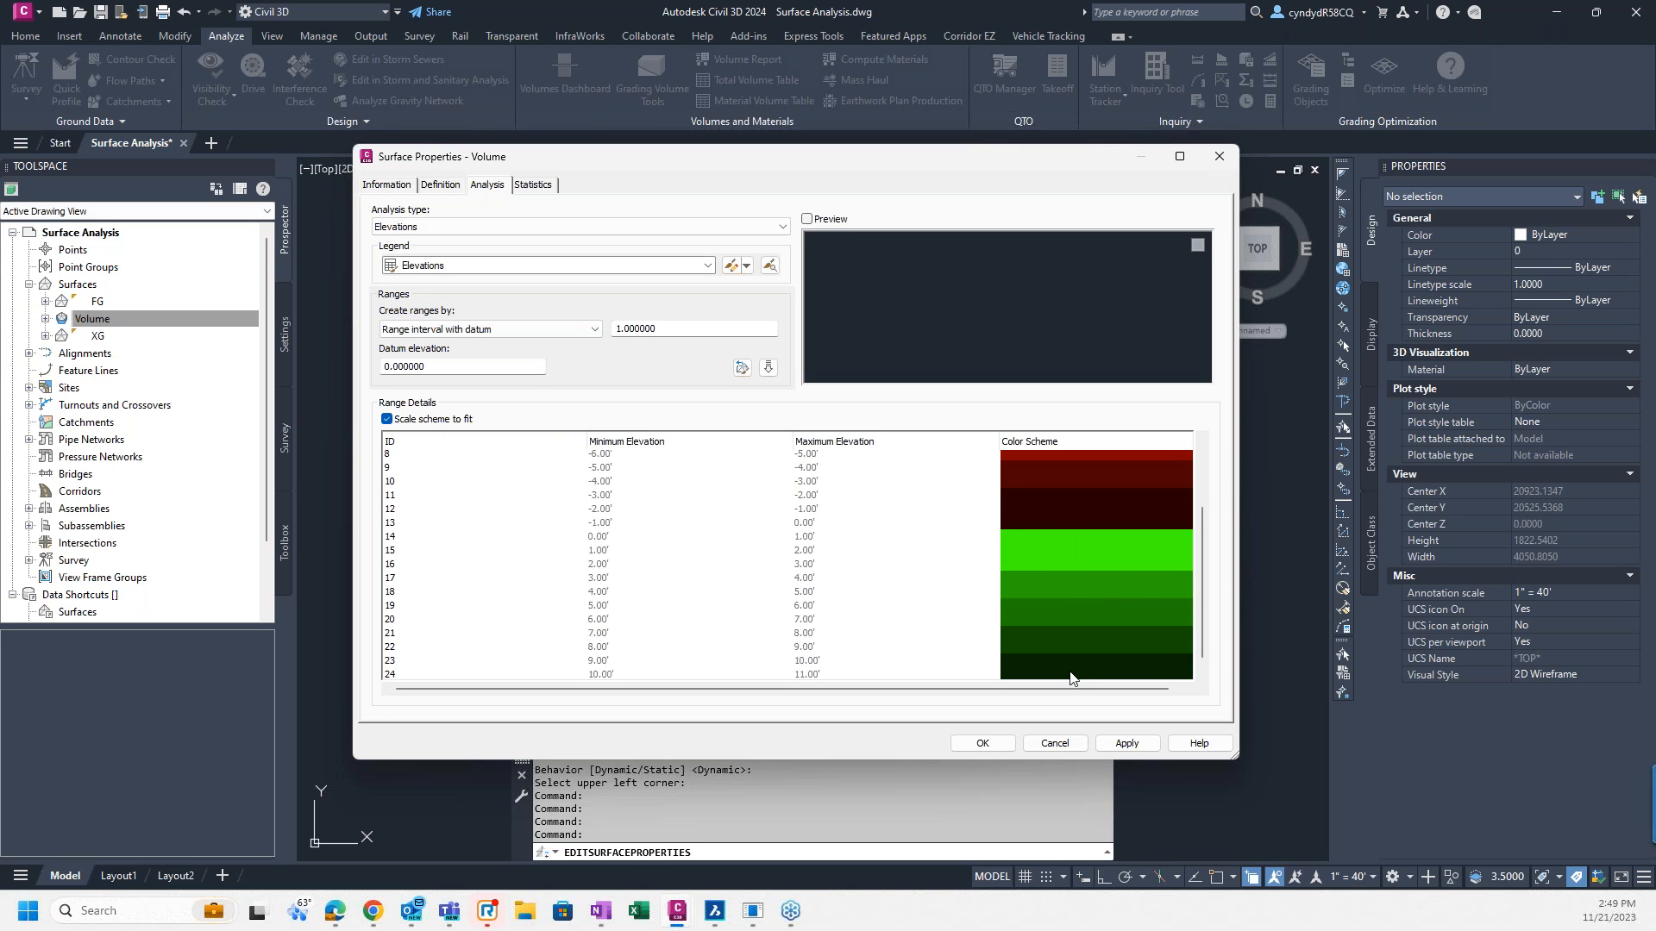
Step: Set the Volume surface's elevation range interval to 20, rerun the analysis and accept the surface properties
click(429, 365)
drag(429, 365, 325, 359)
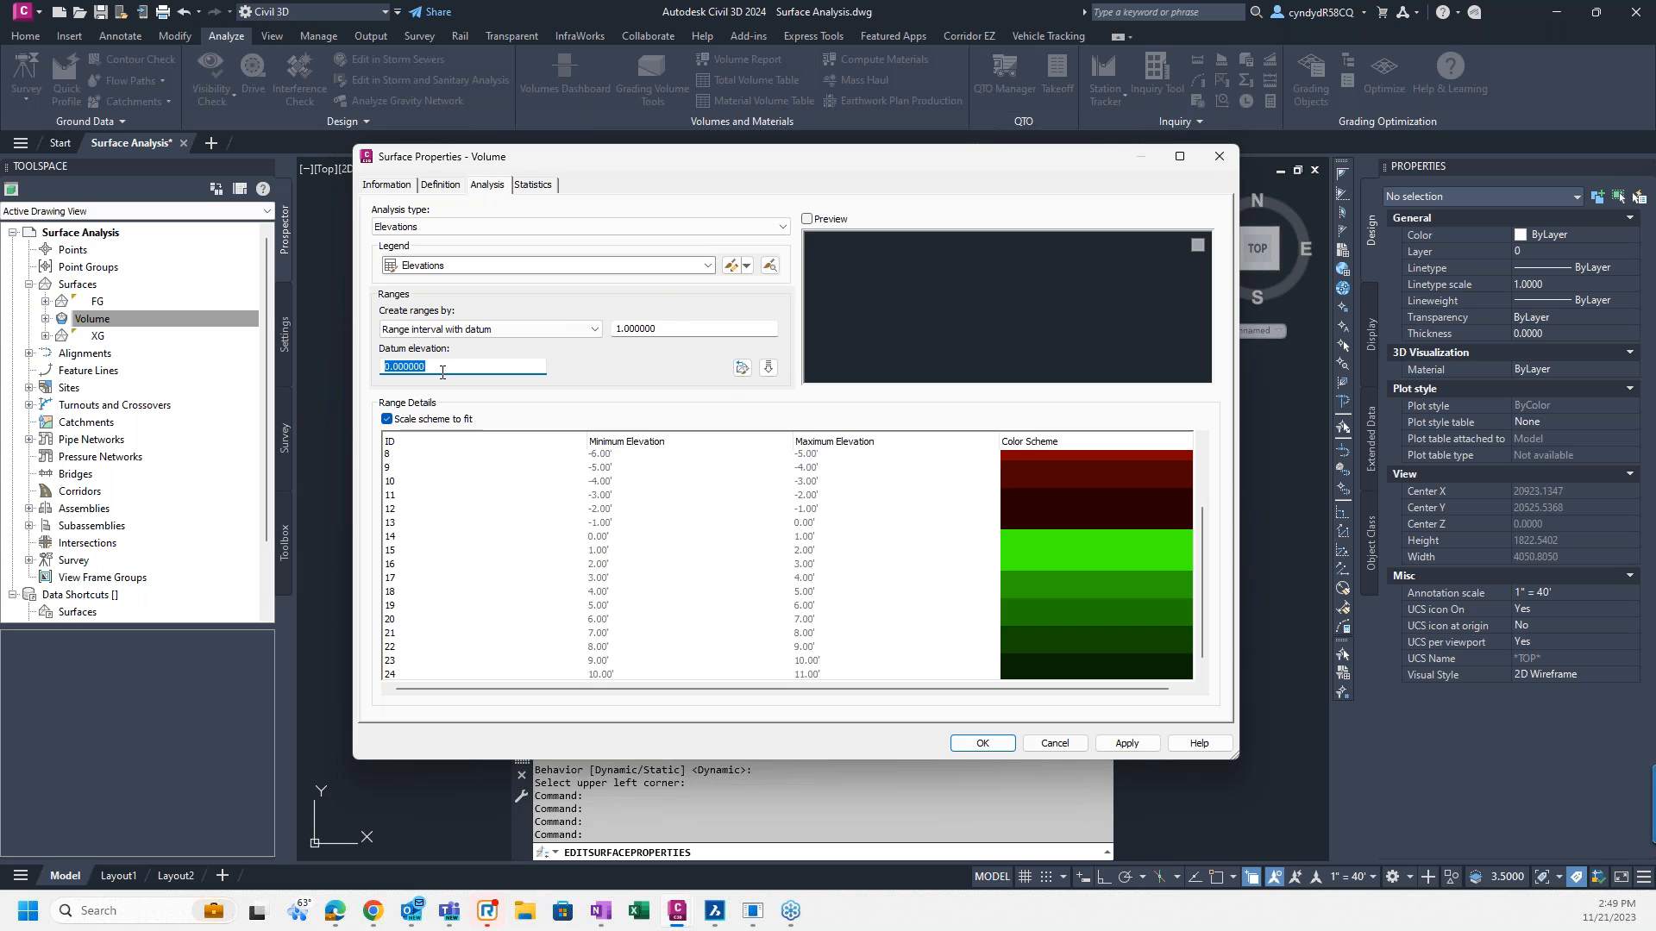
double_click(686, 329)
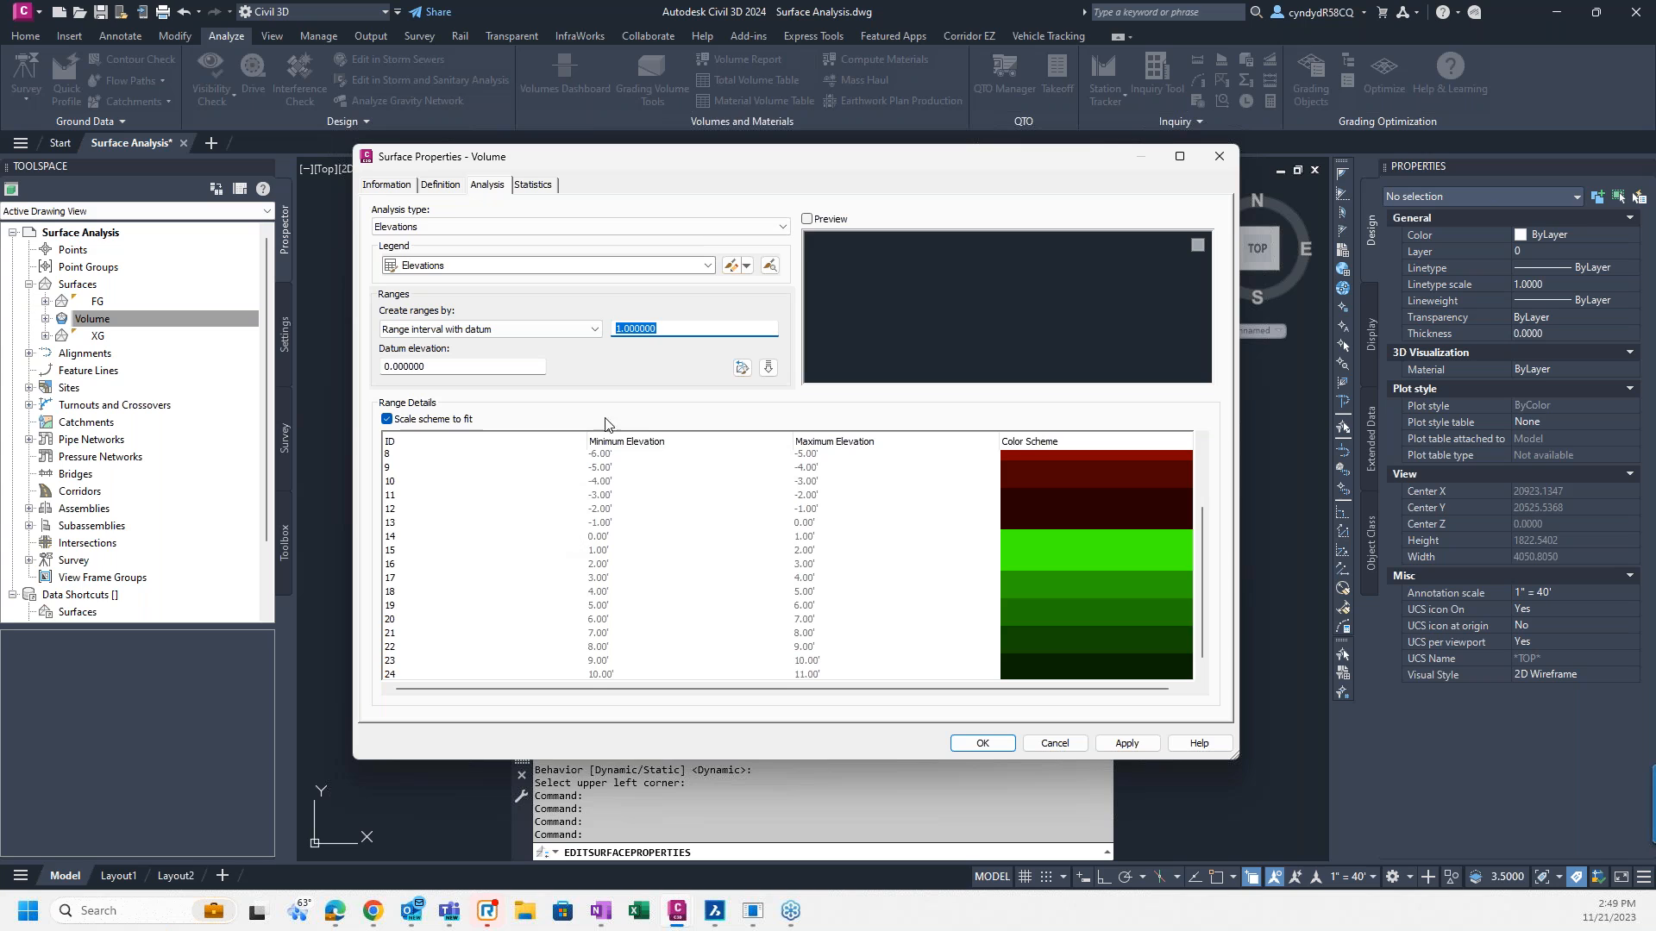
text(20)
click(769, 368)
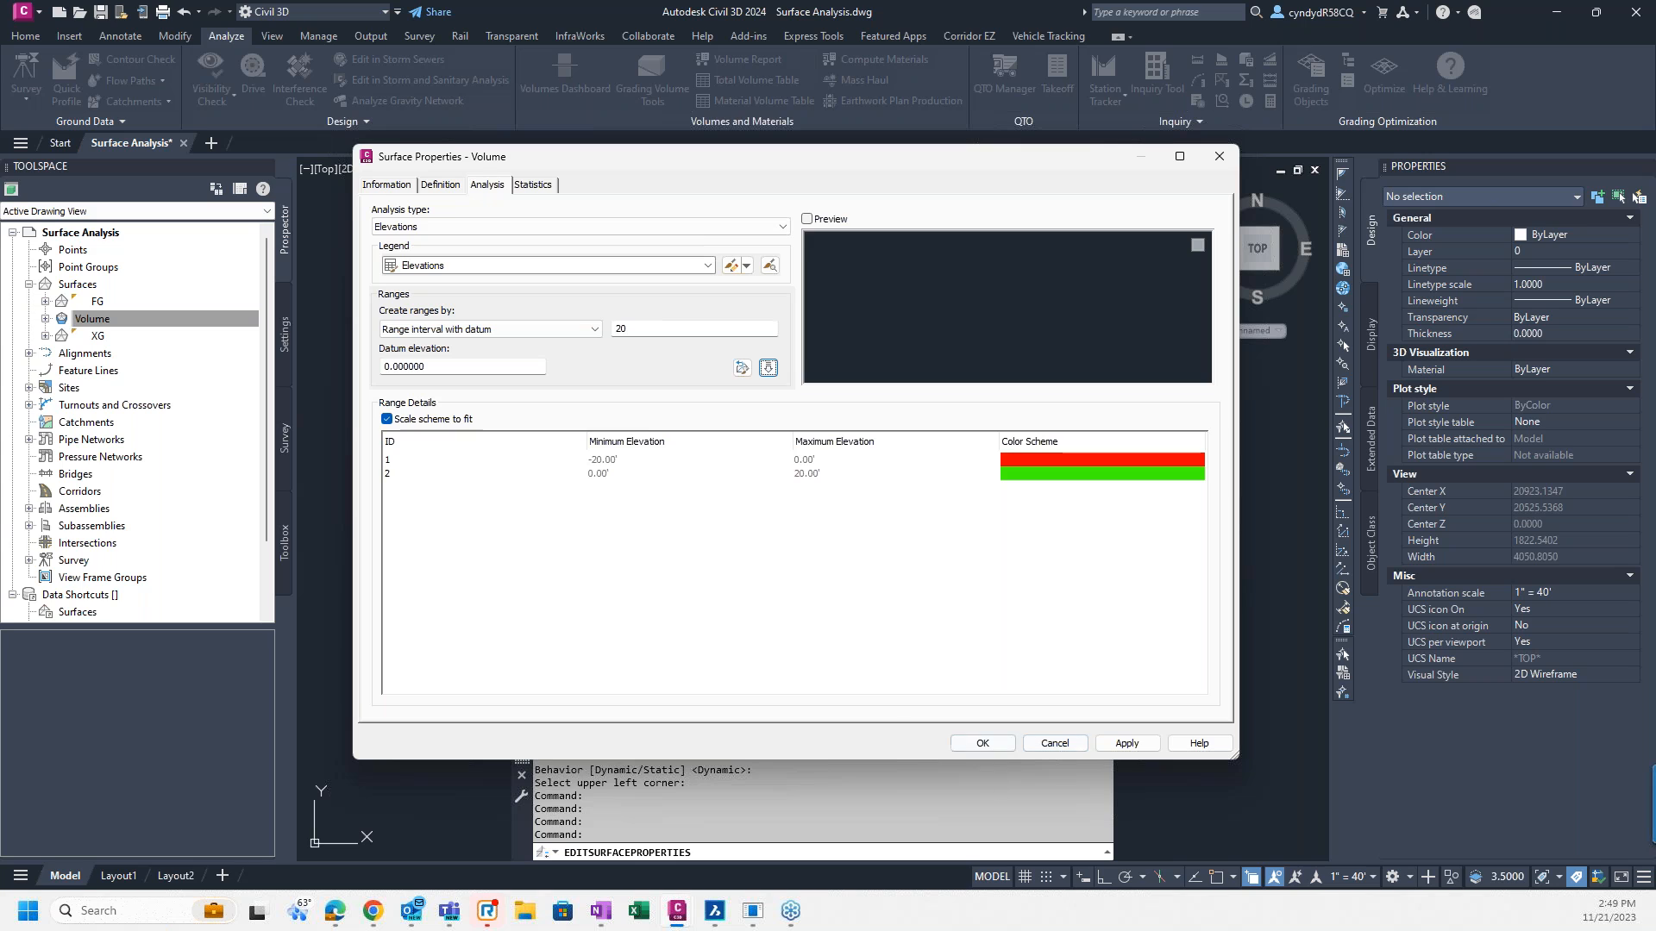
click(982, 747)
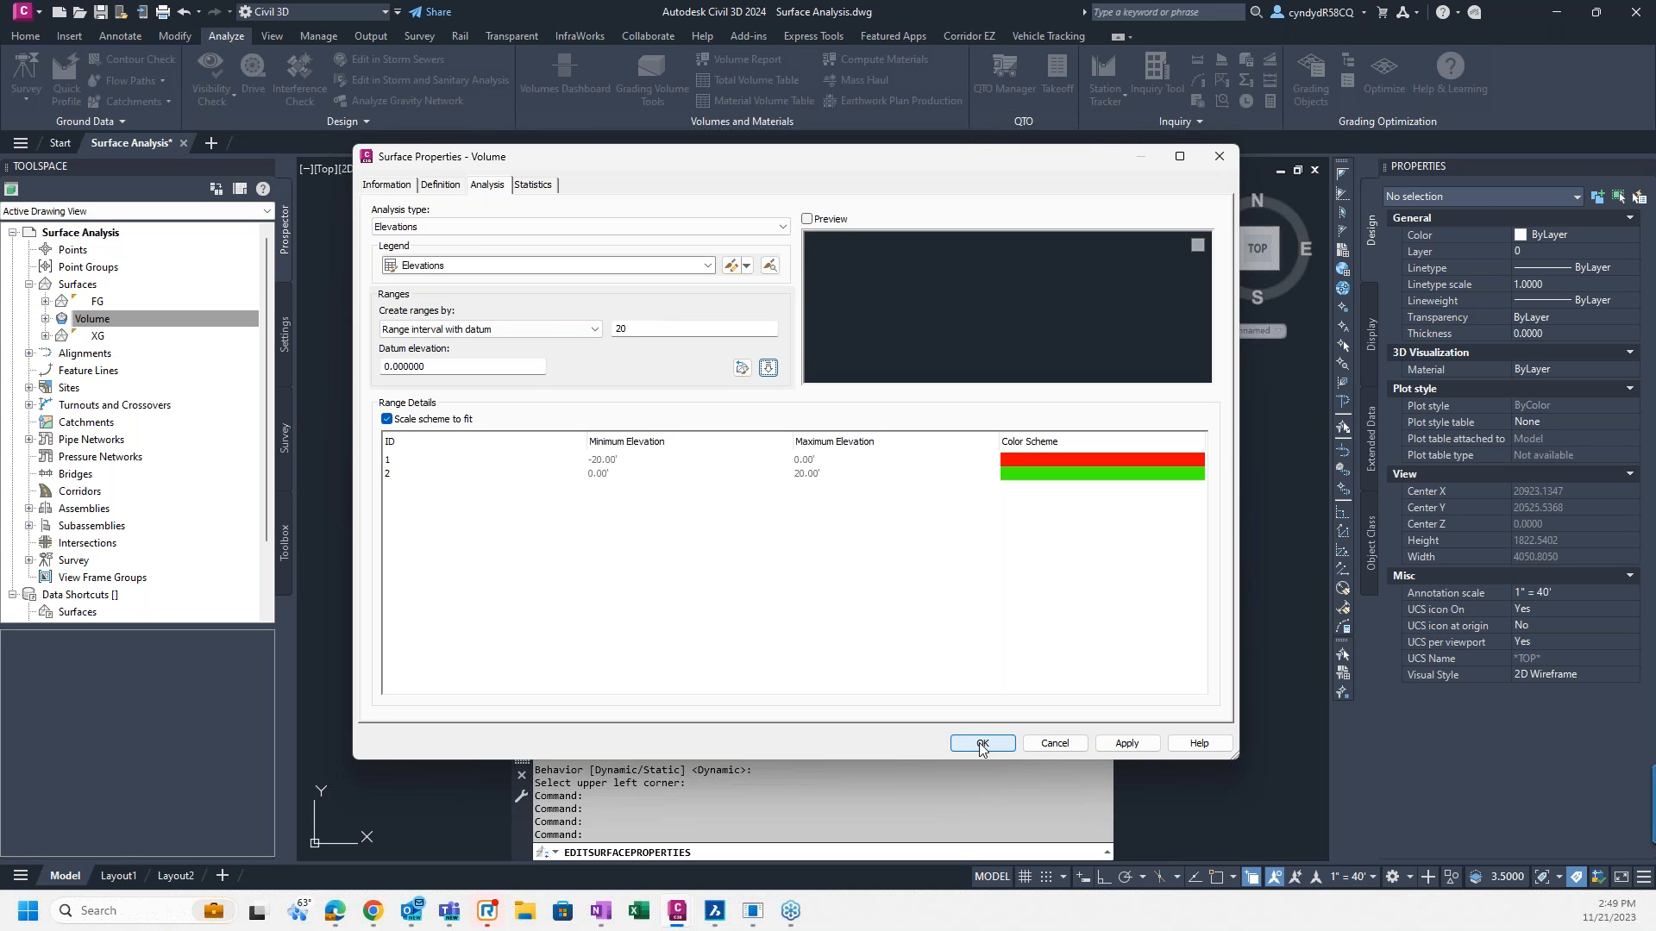
click(981, 745)
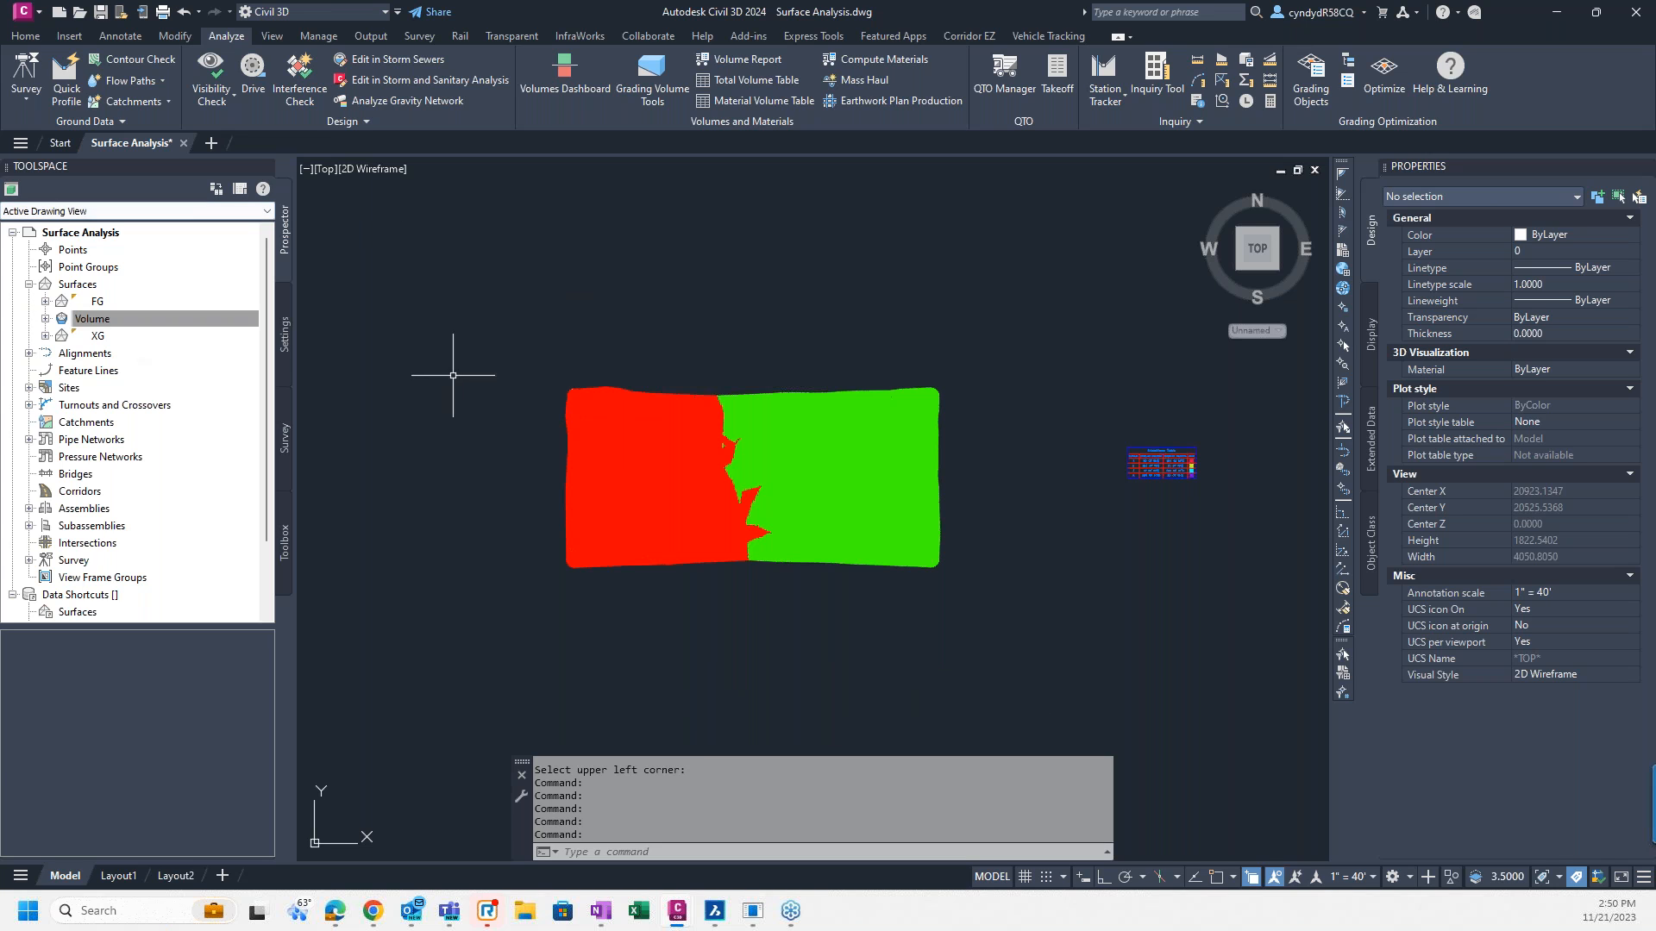
click(285, 334)
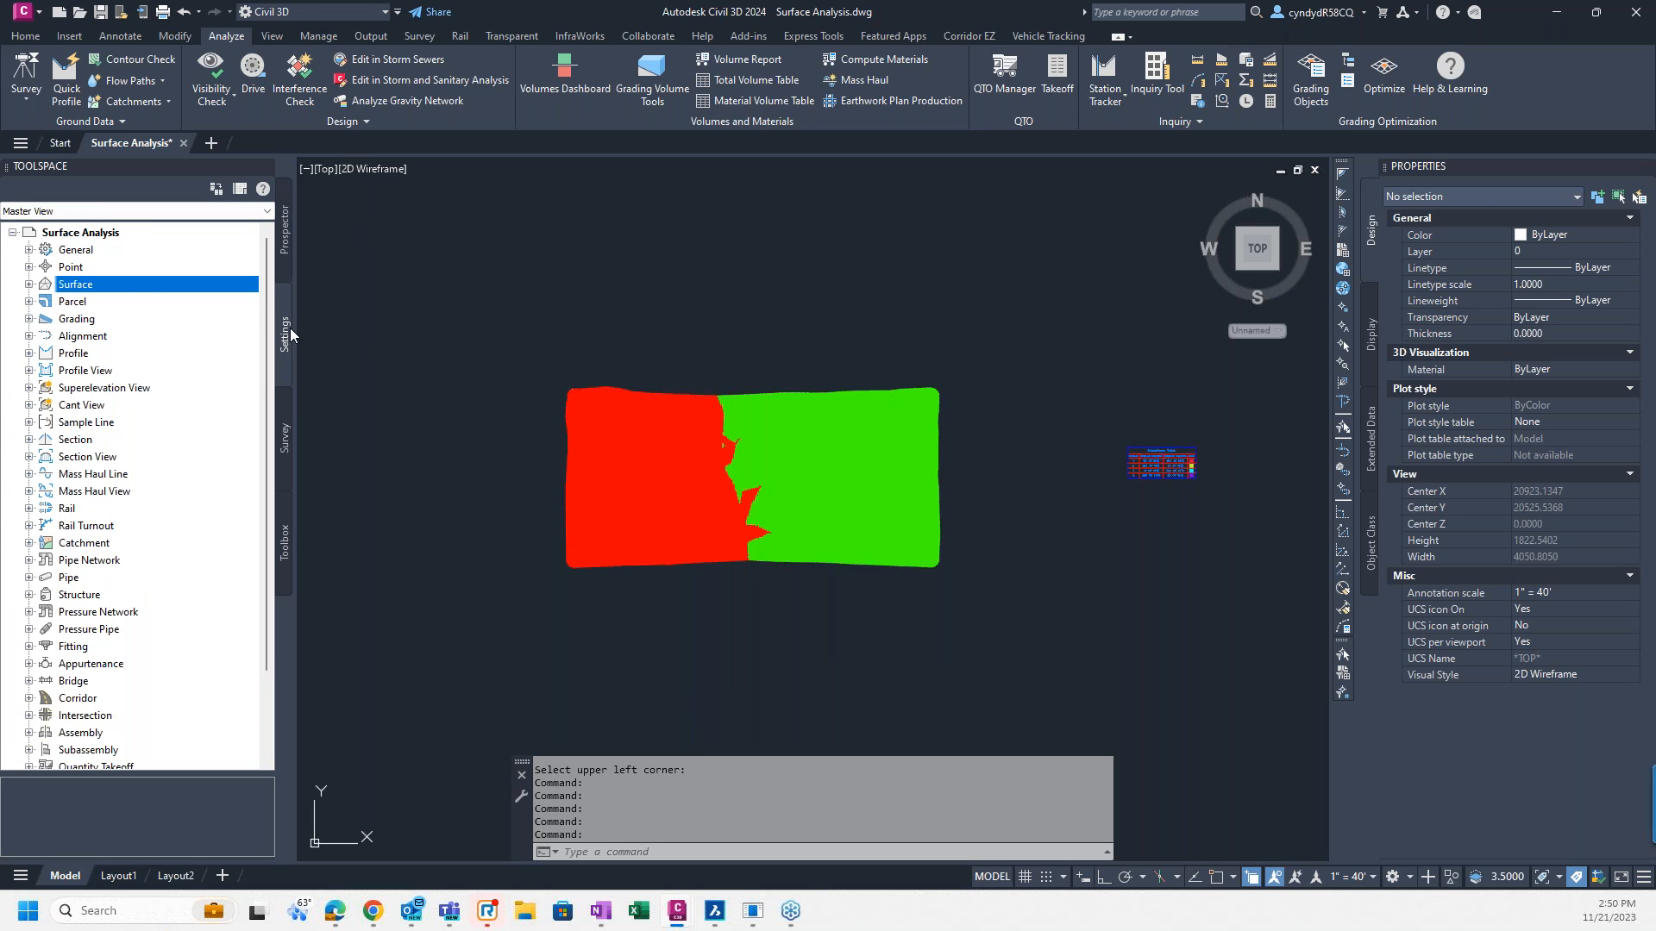
right_click(82, 291)
click(416, 316)
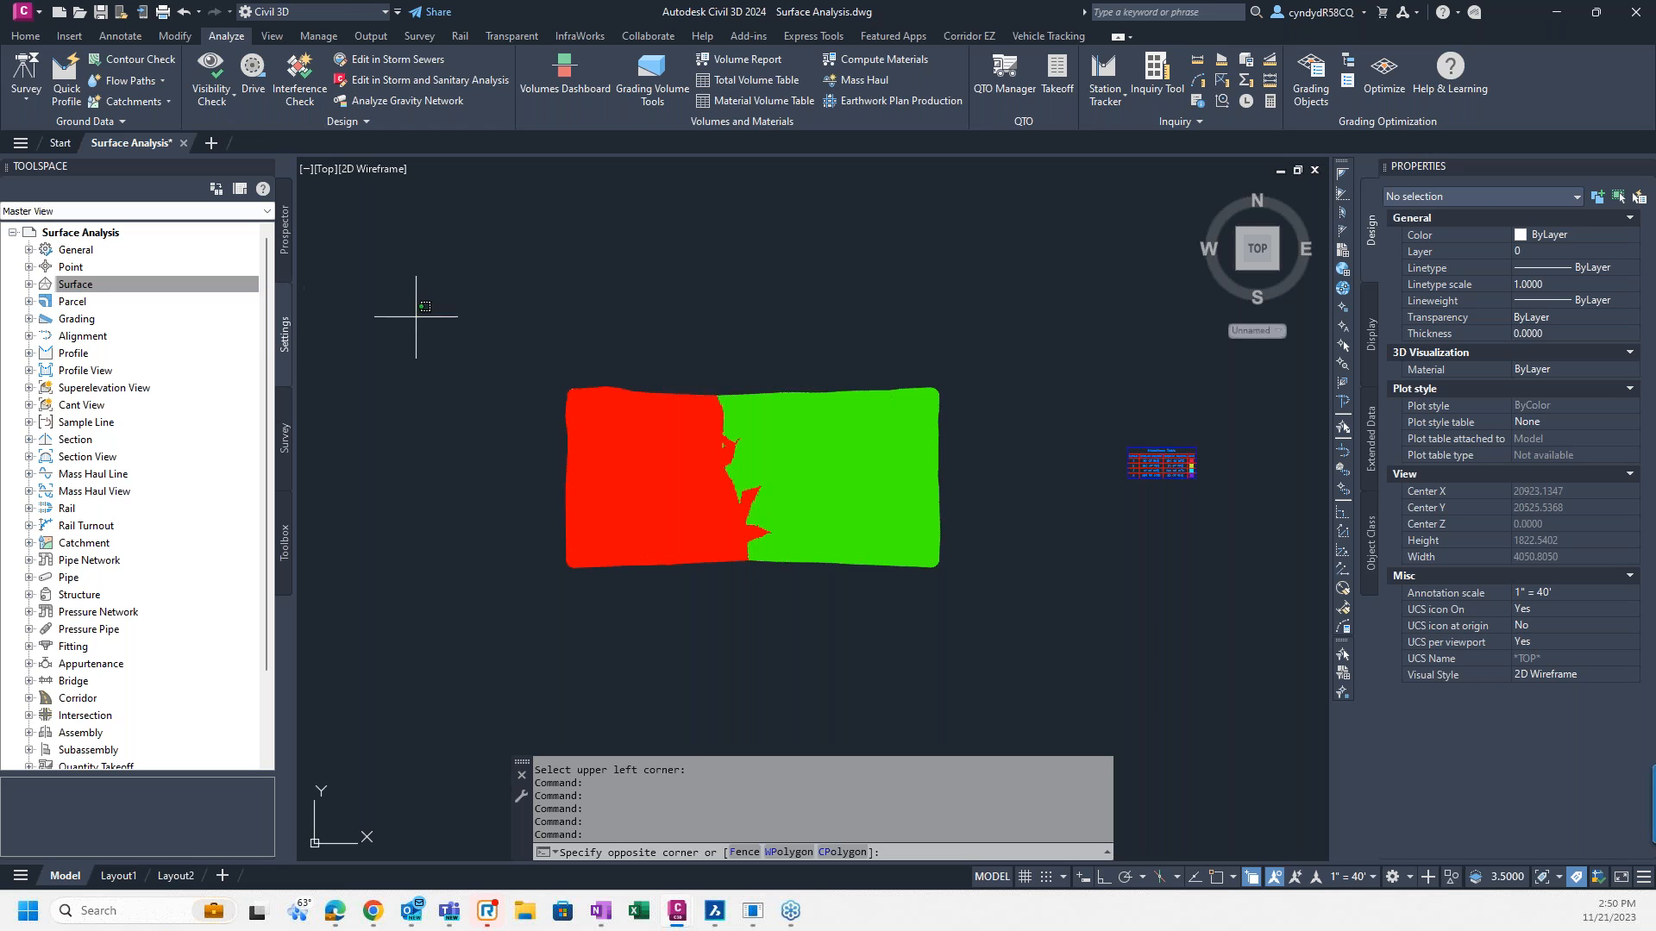
click(480, 257)
click(129, 286)
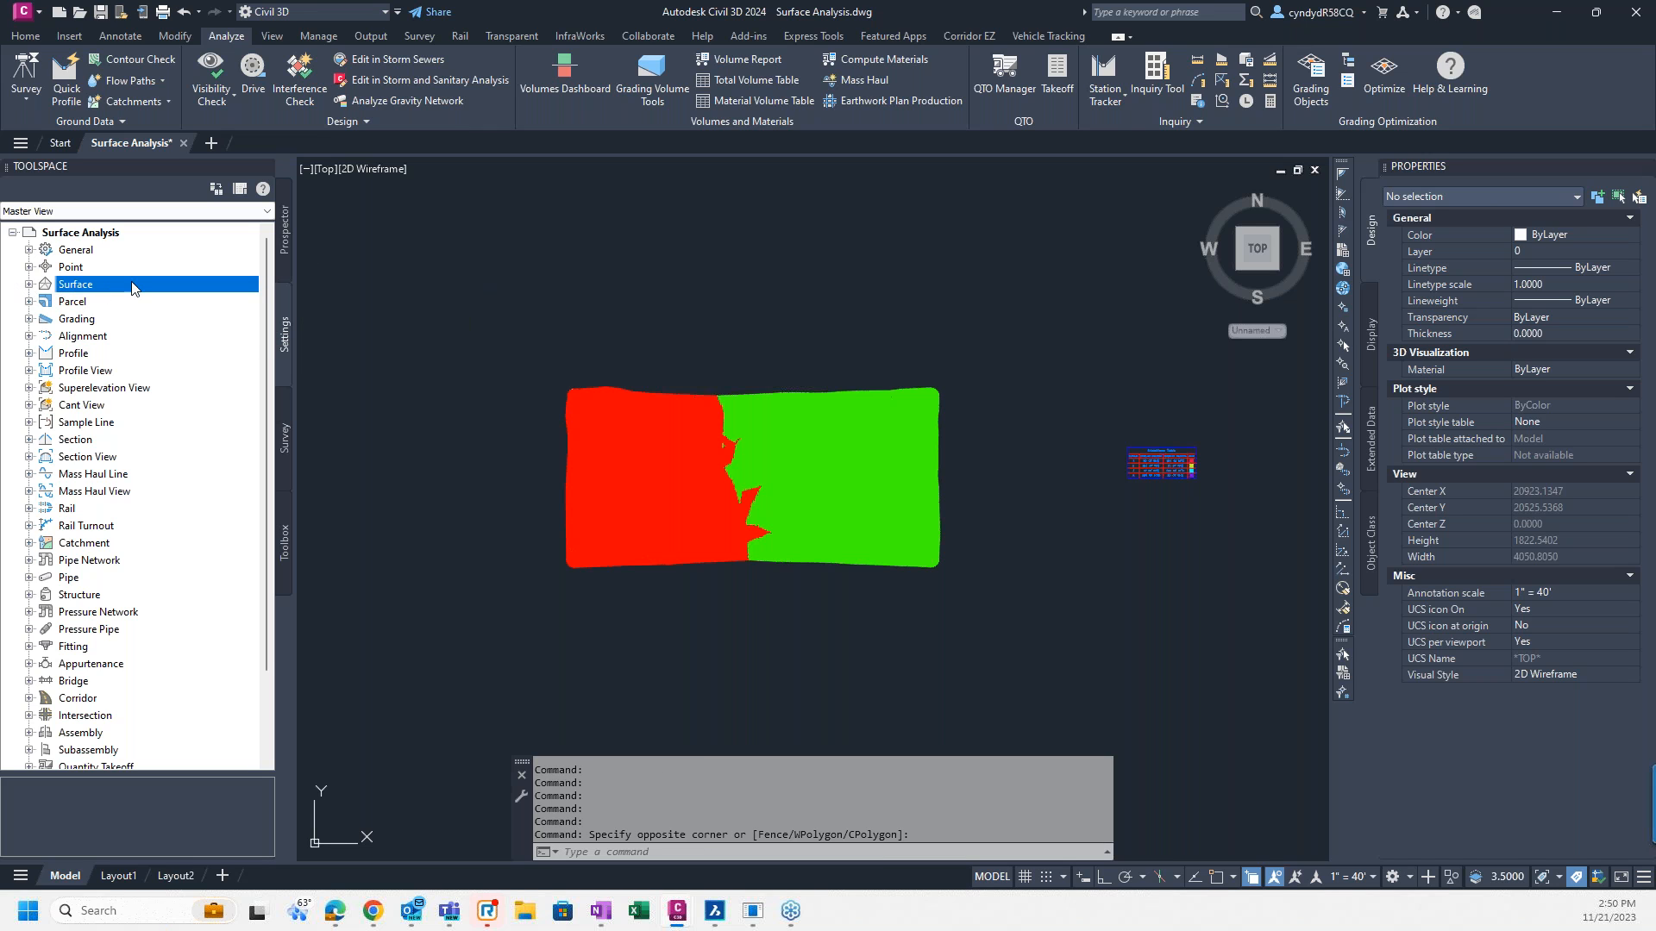
click(207, 212)
click(172, 238)
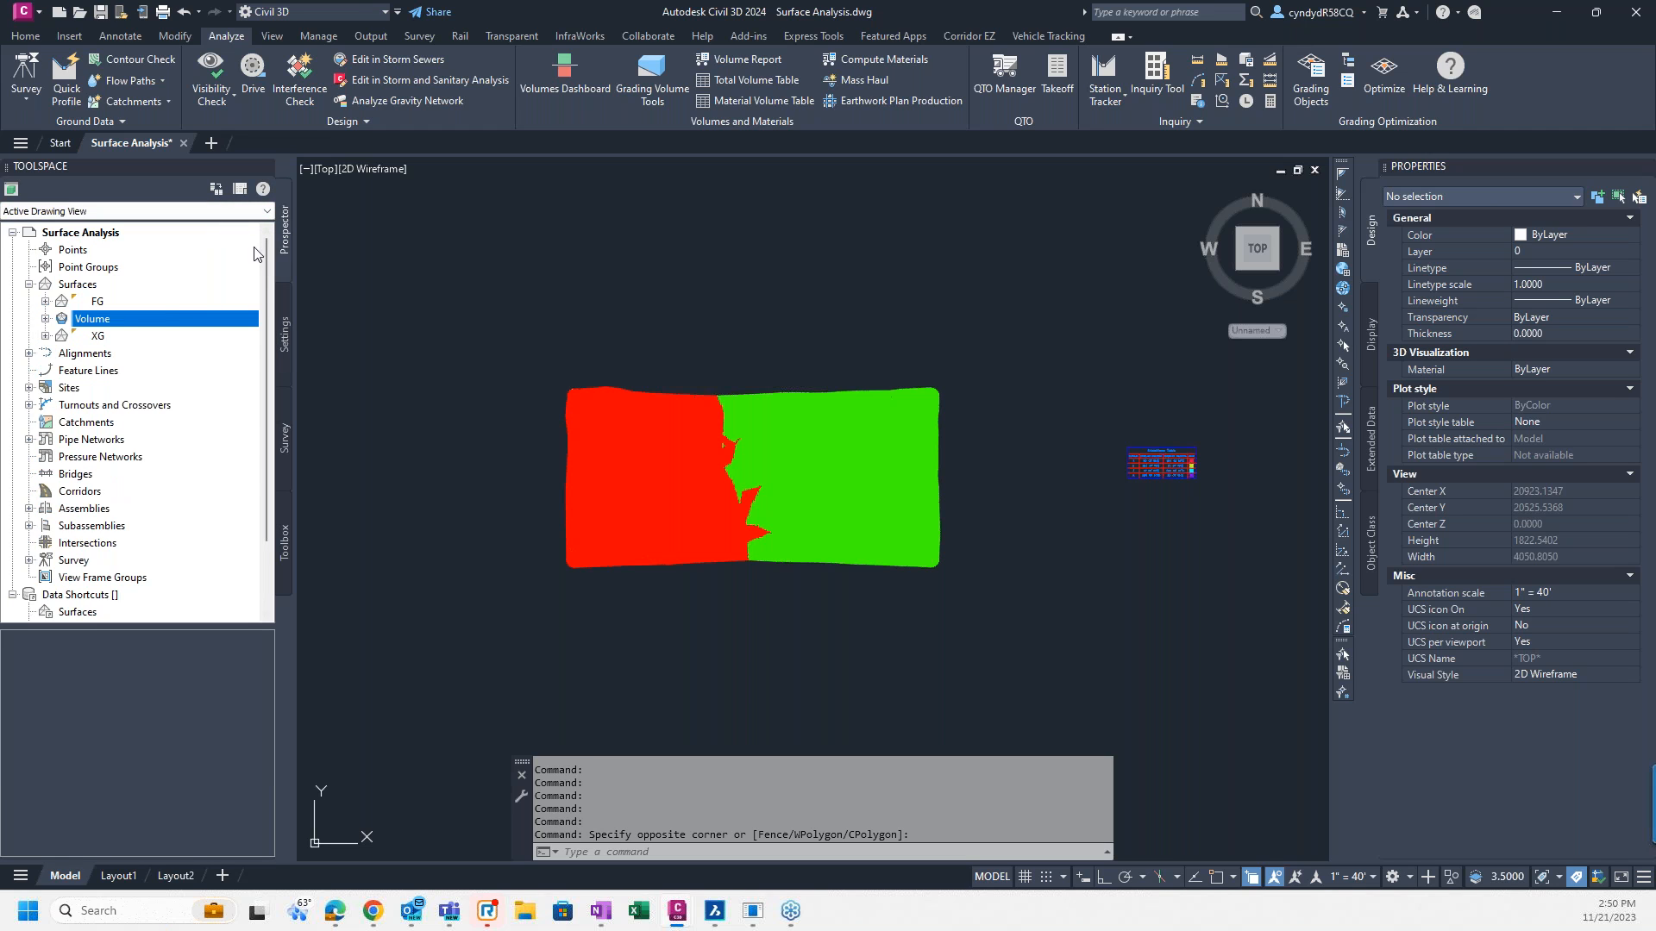
Step: Set the Volume surface's style to _No Display and accept the surface properties
right_click(93, 318)
click(176, 326)
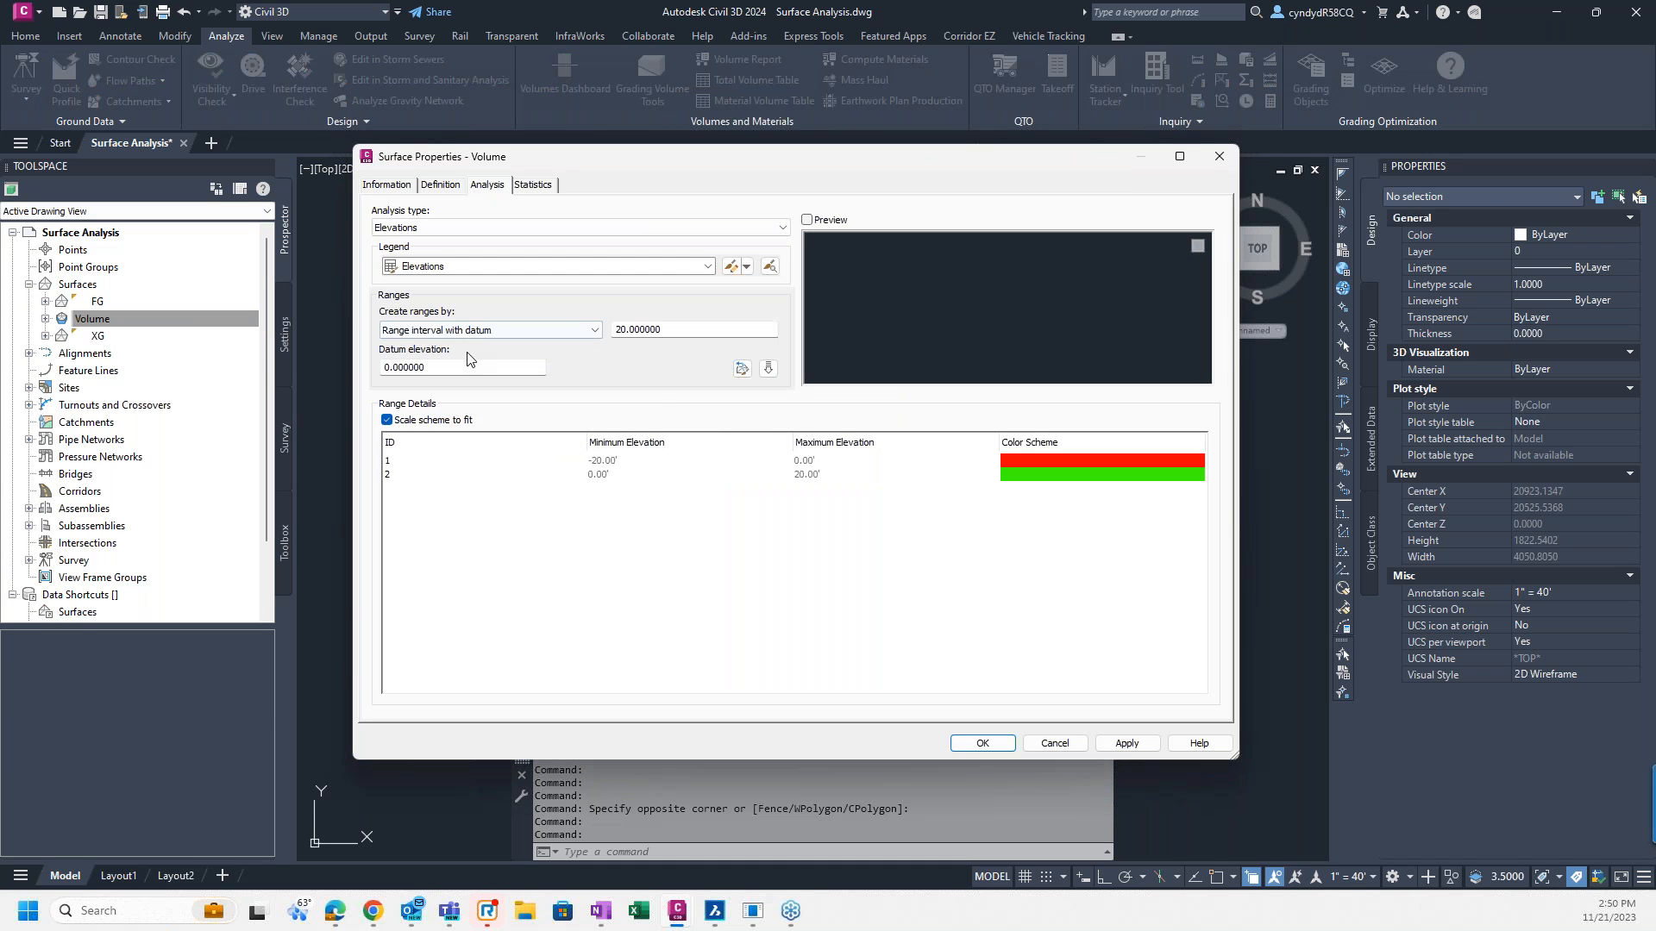
click(385, 185)
click(607, 362)
click(471, 375)
click(982, 744)
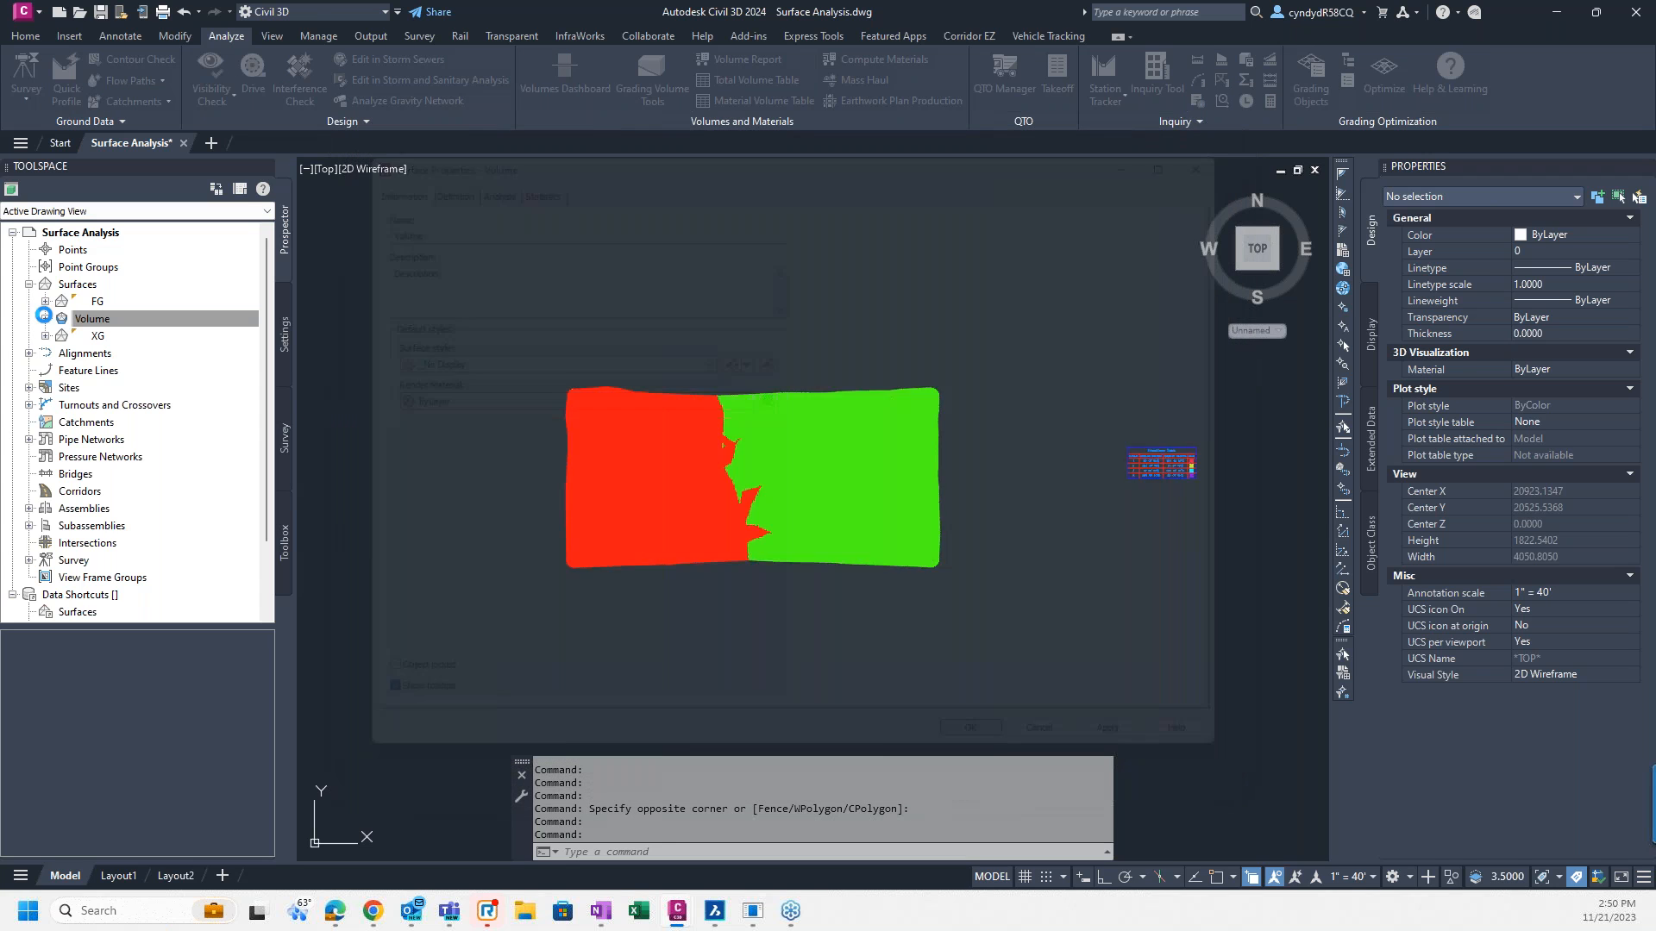
Step: Set the XG surface's style to Contours 1' and 5' (Background) and apply it
right_click(100, 337)
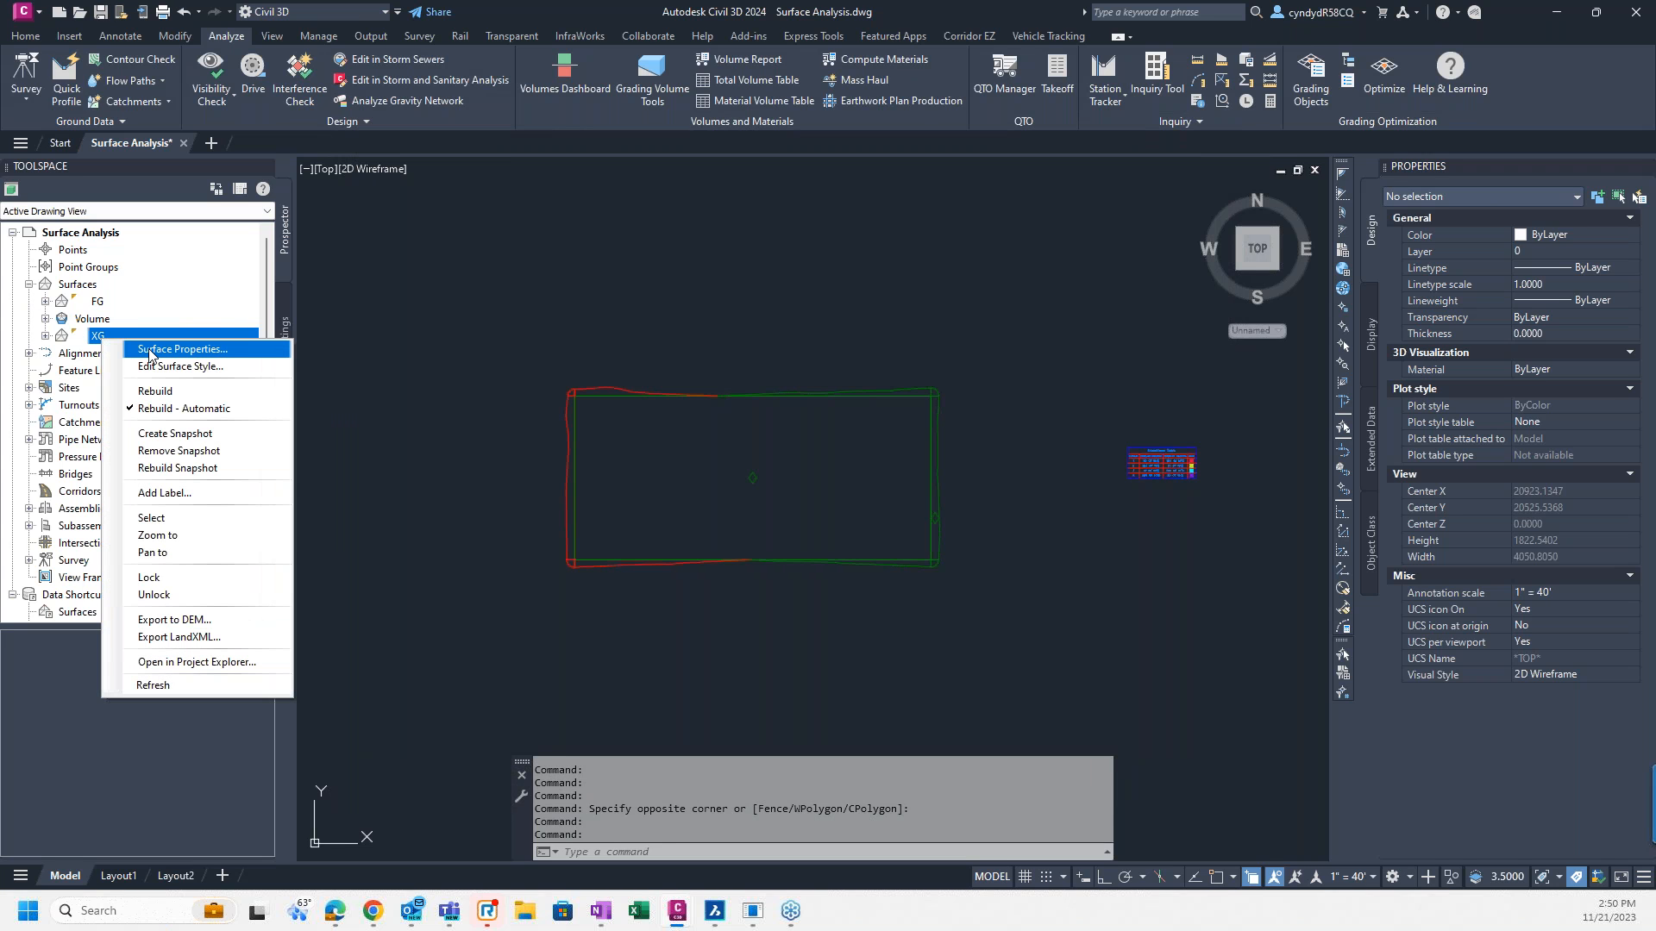
click(149, 350)
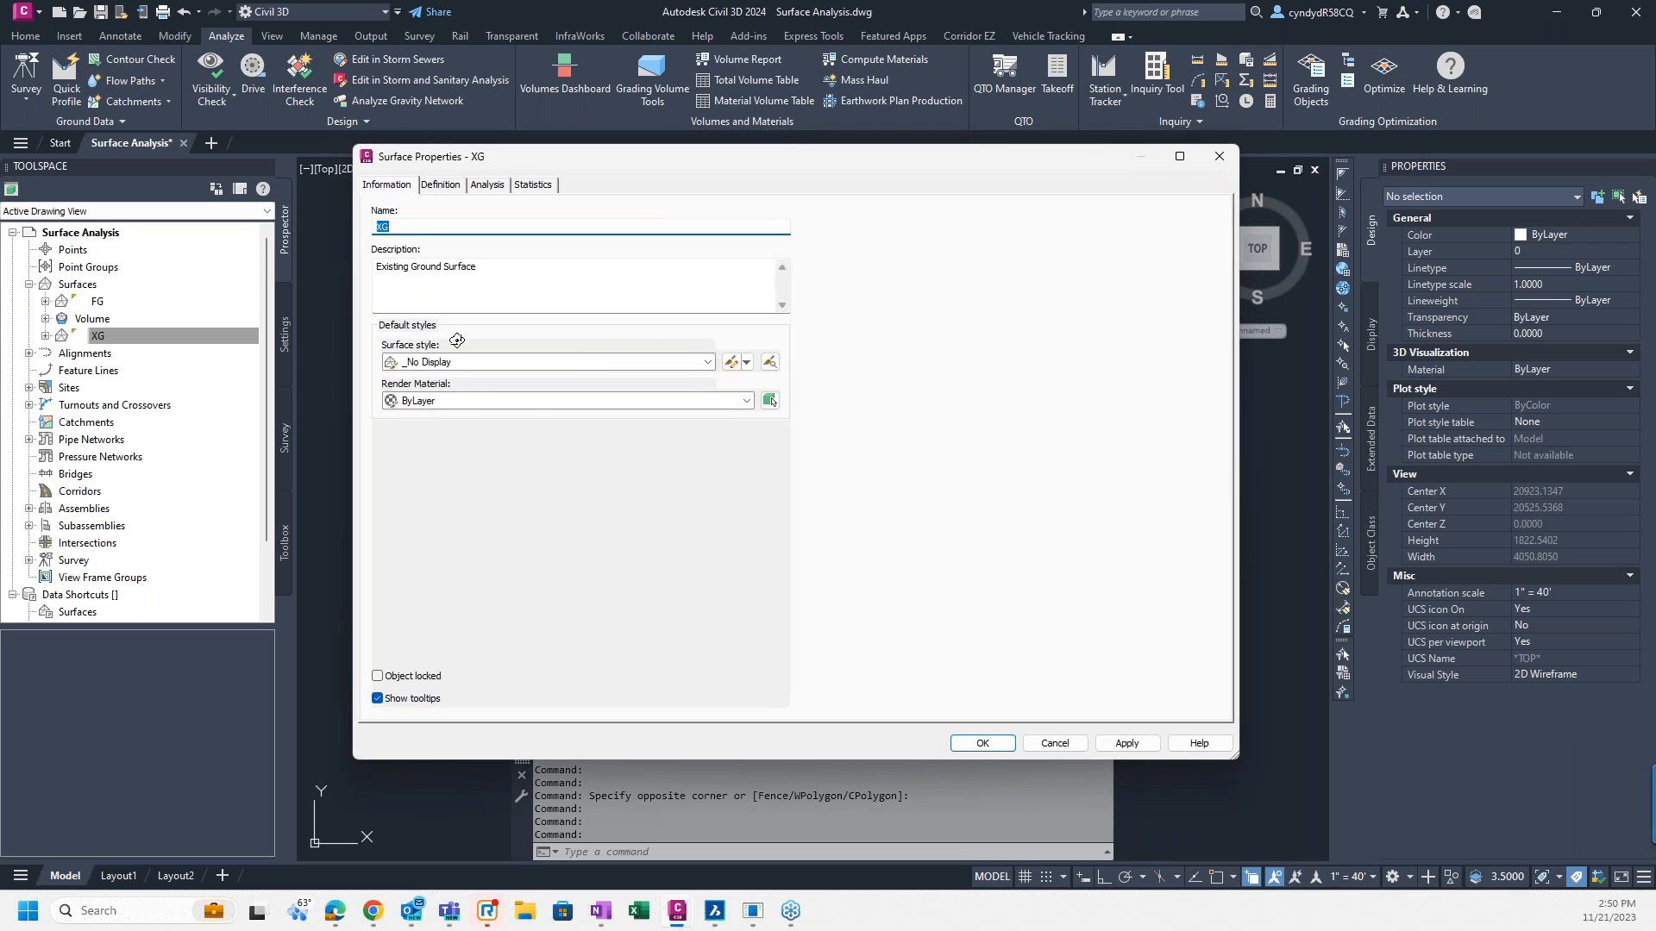
click(440, 362)
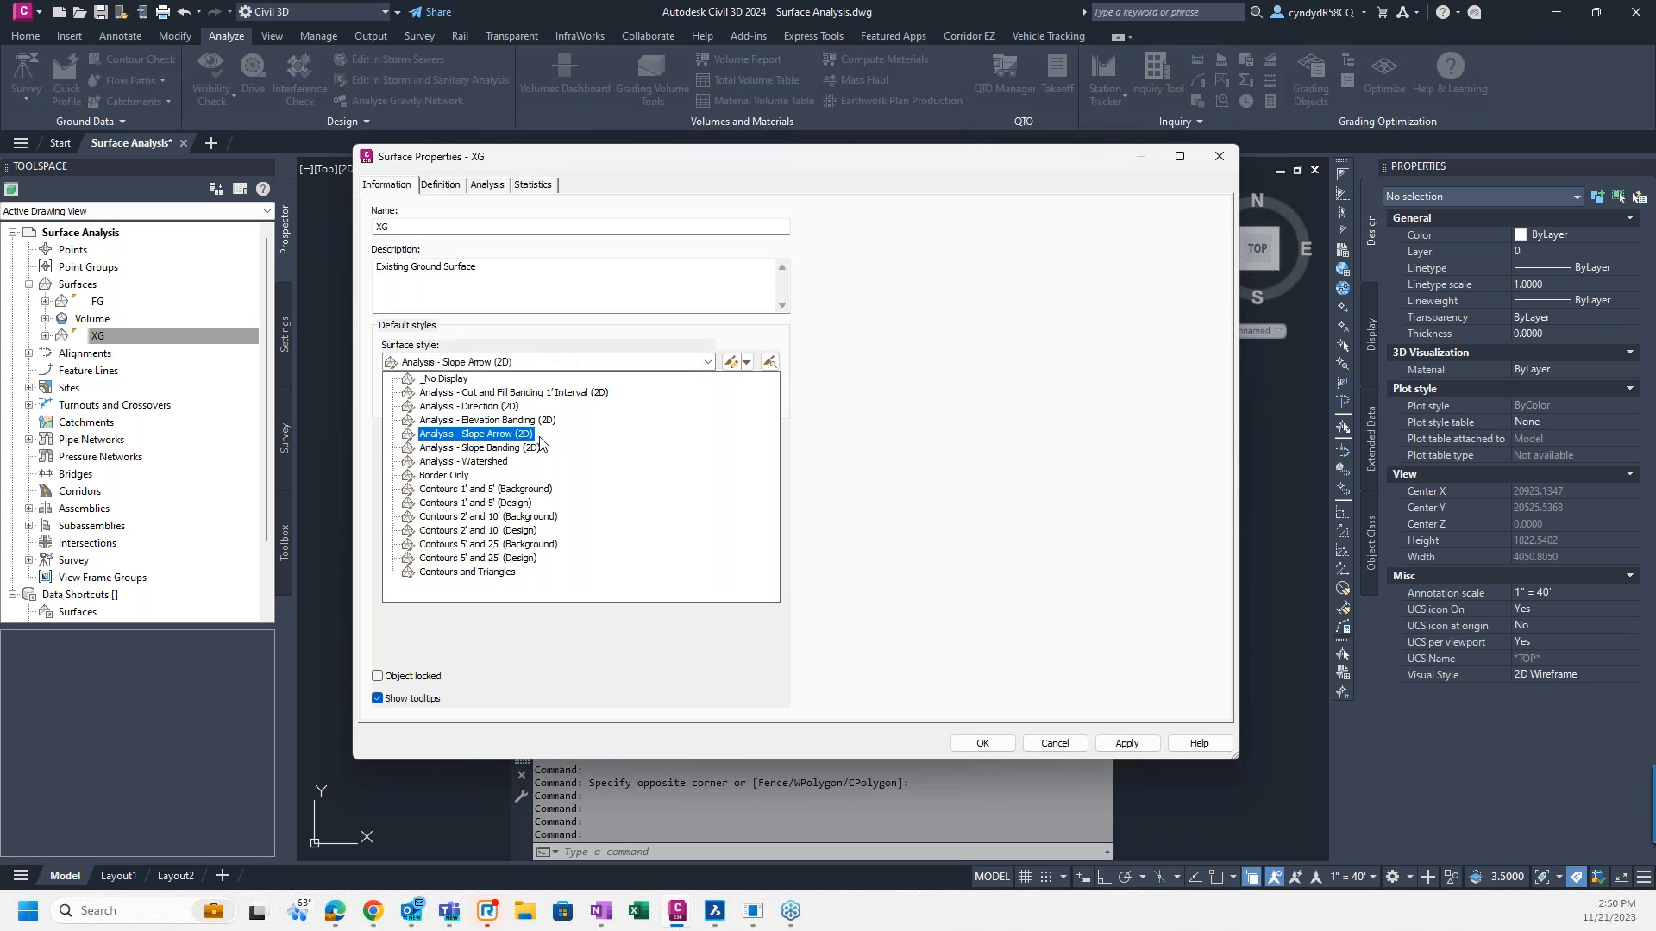
click(504, 530)
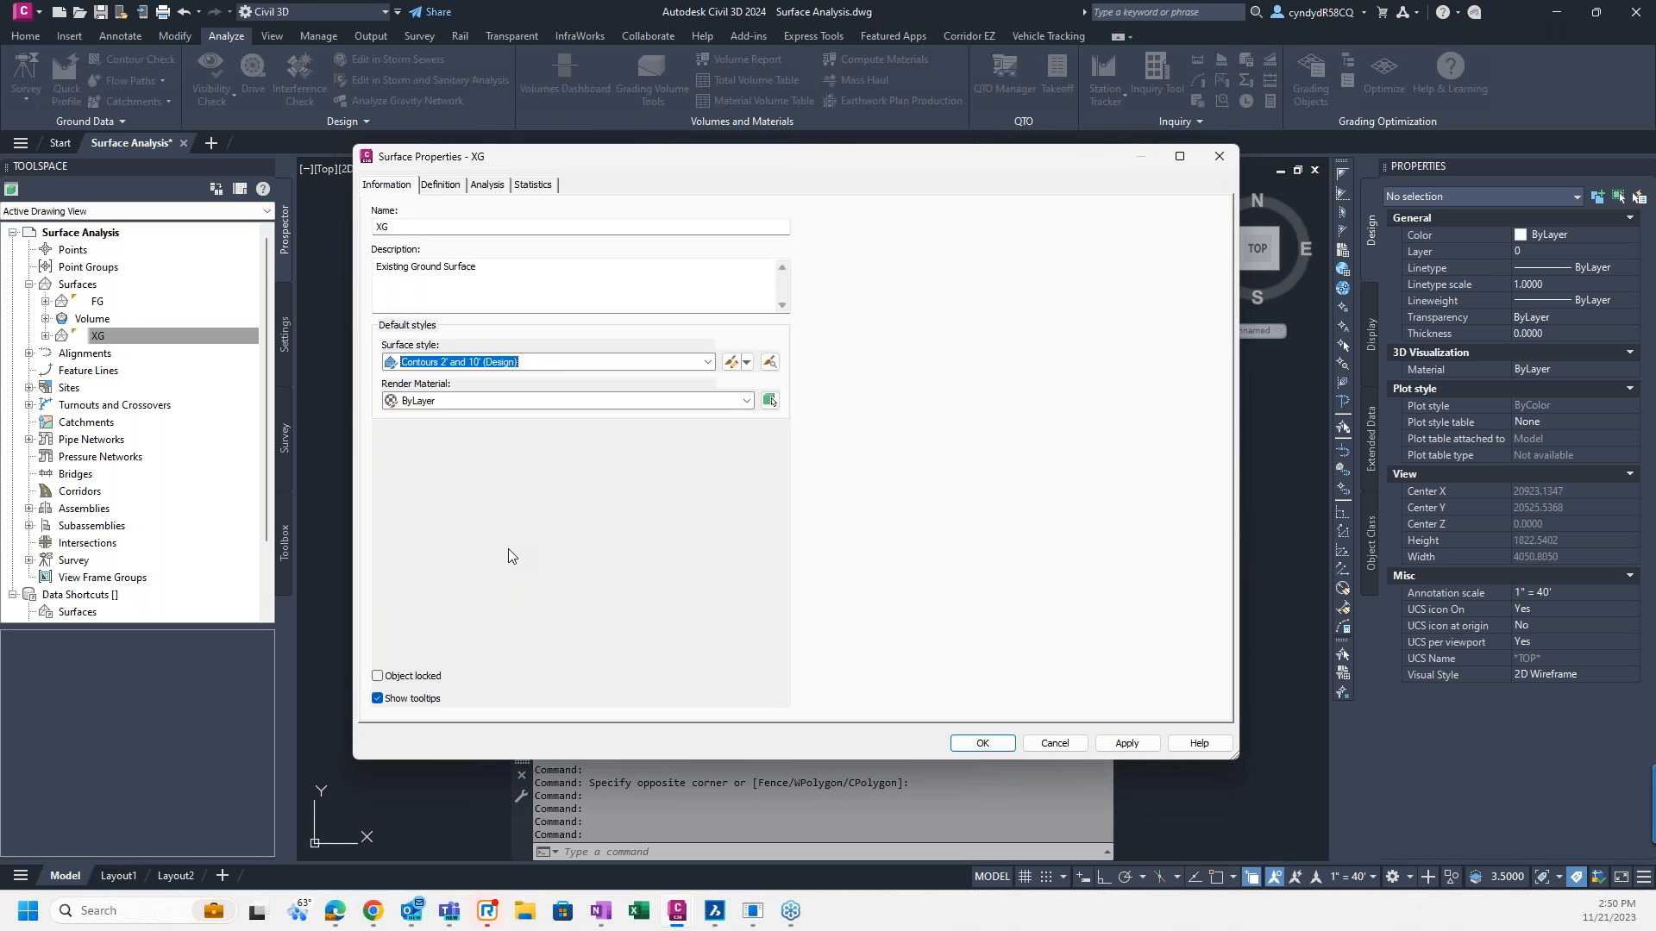
click(549, 362)
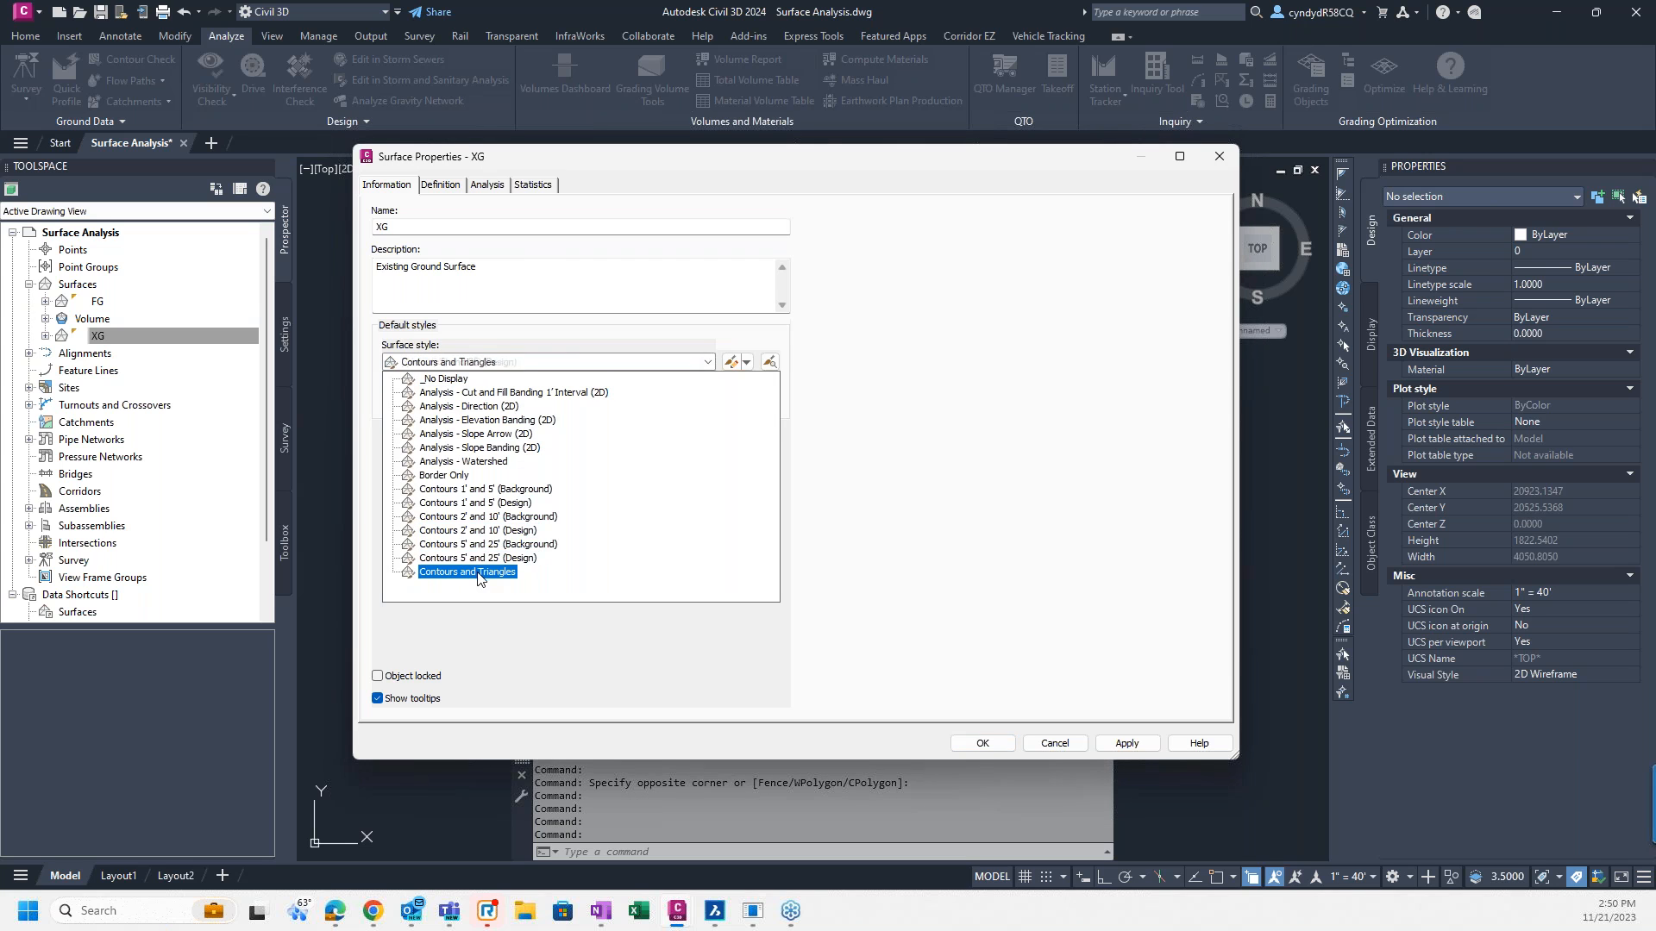
click(503, 491)
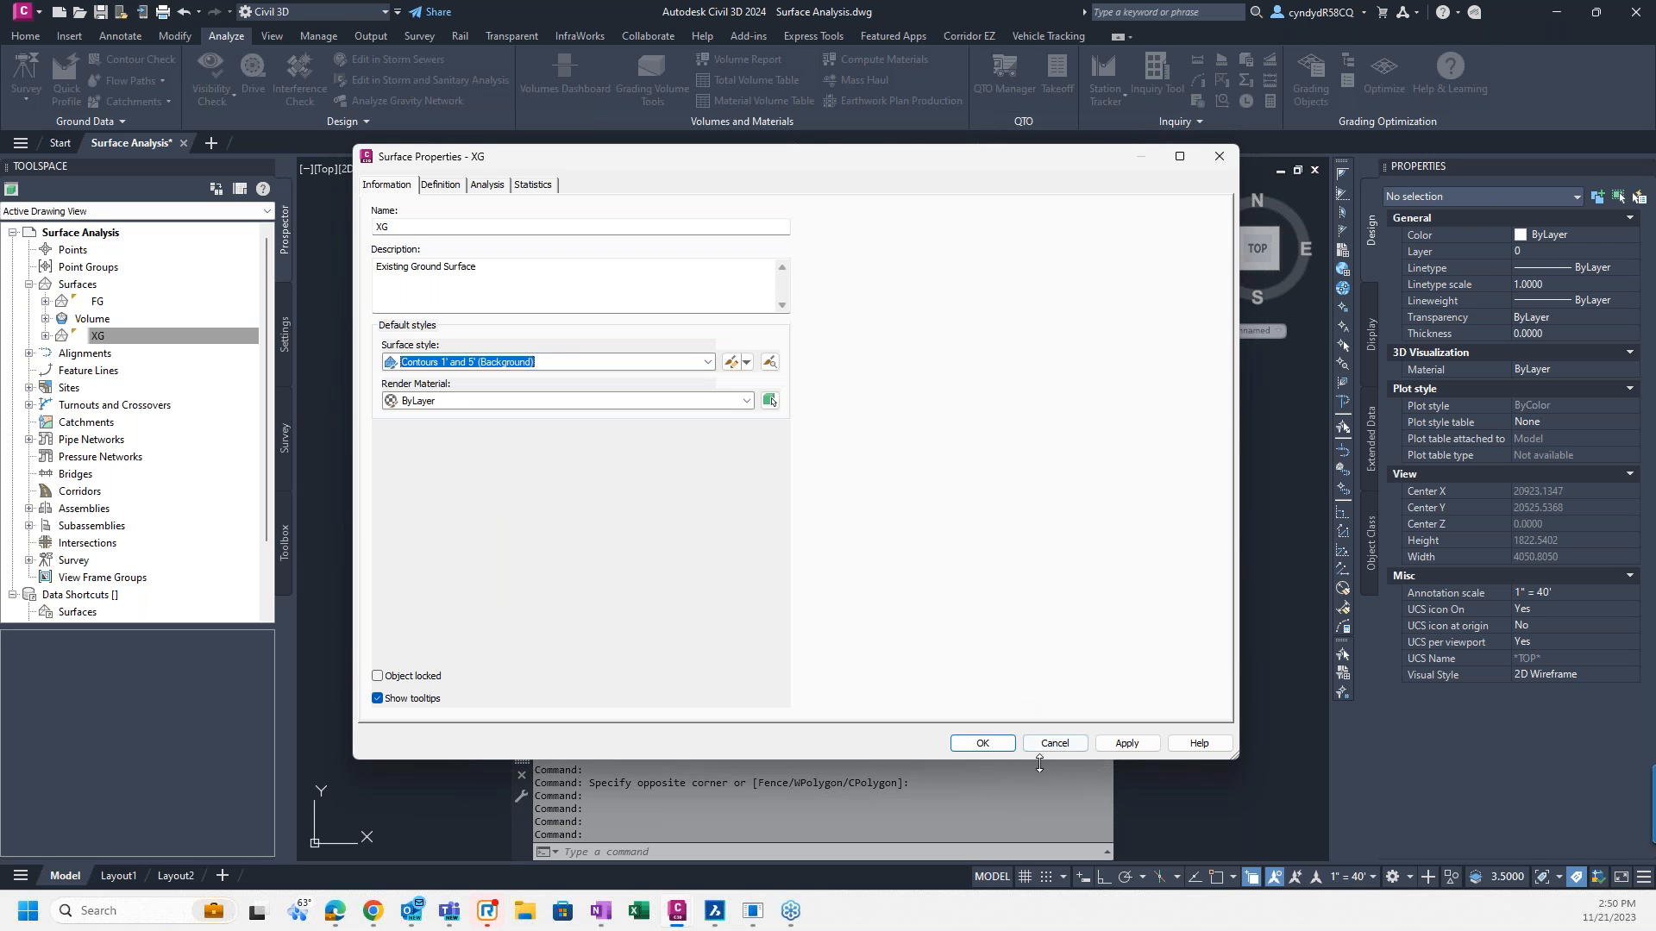
click(1121, 747)
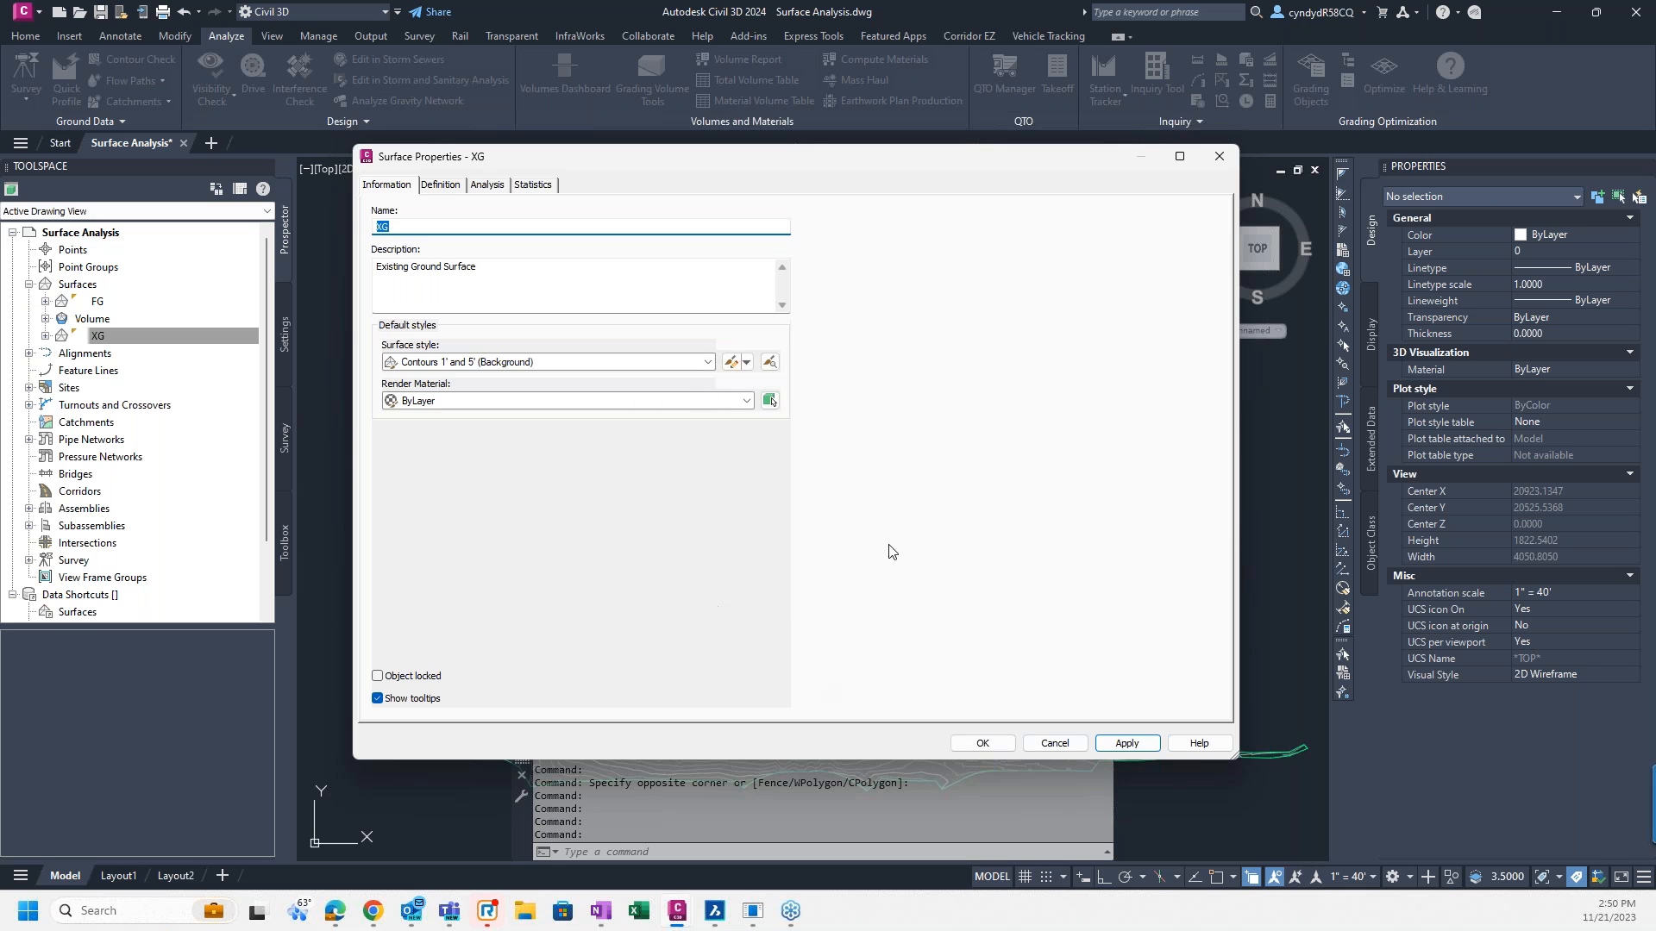
Step: Run a user-defined contours analysis on XG with 2 contours
click(495, 189)
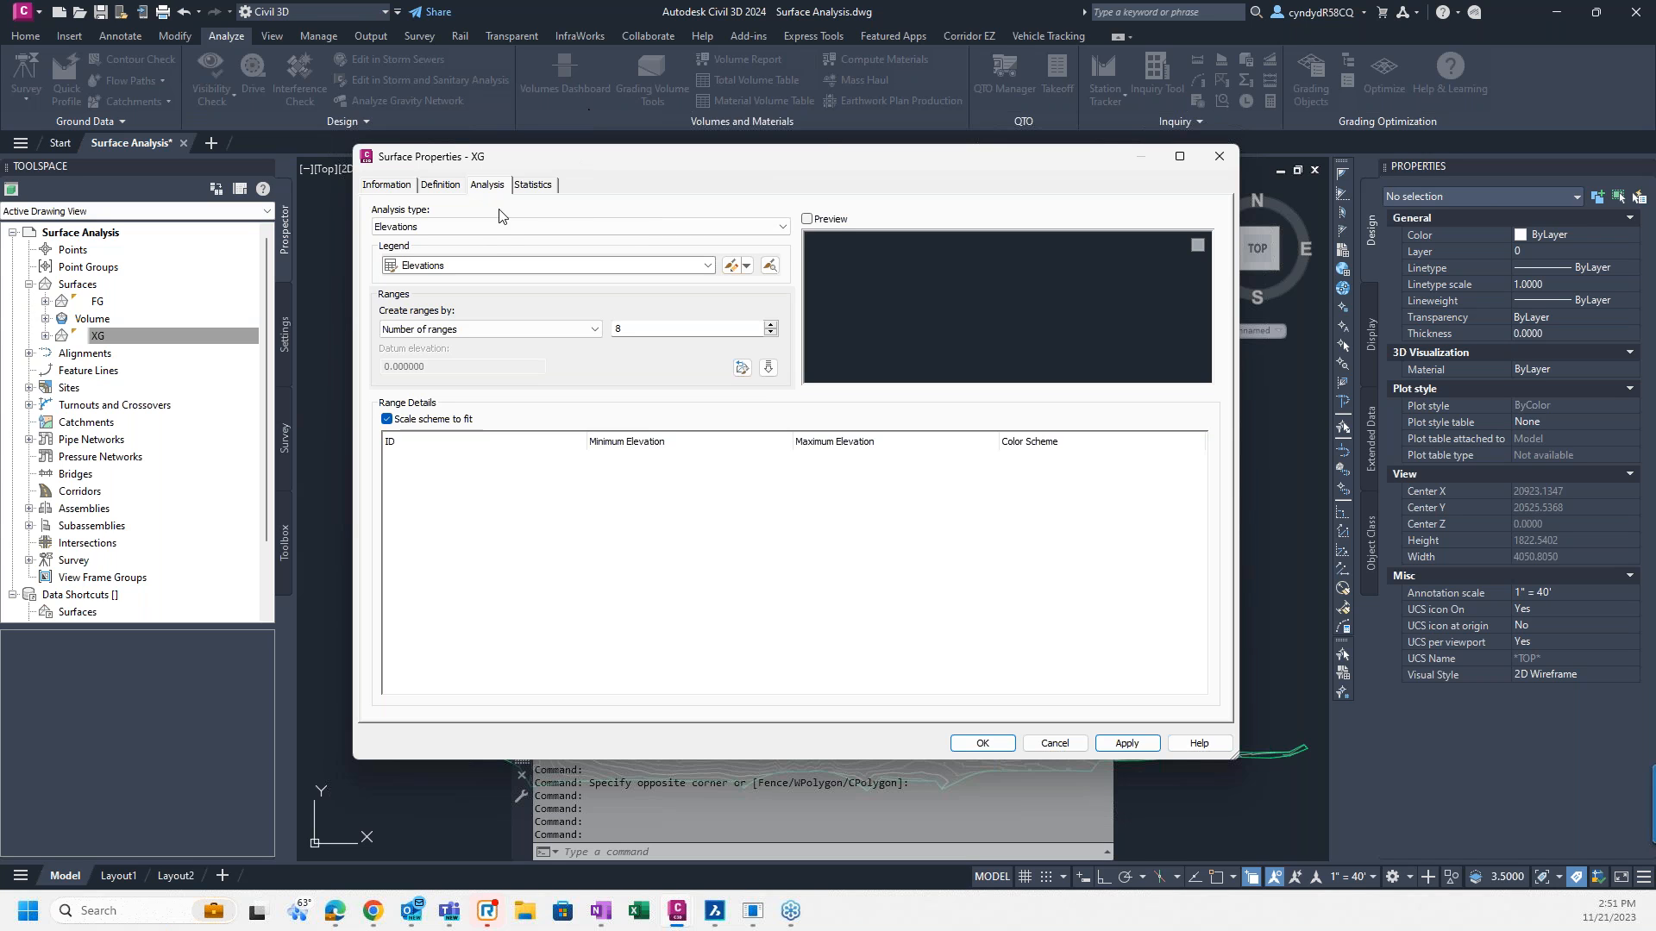
click(471, 225)
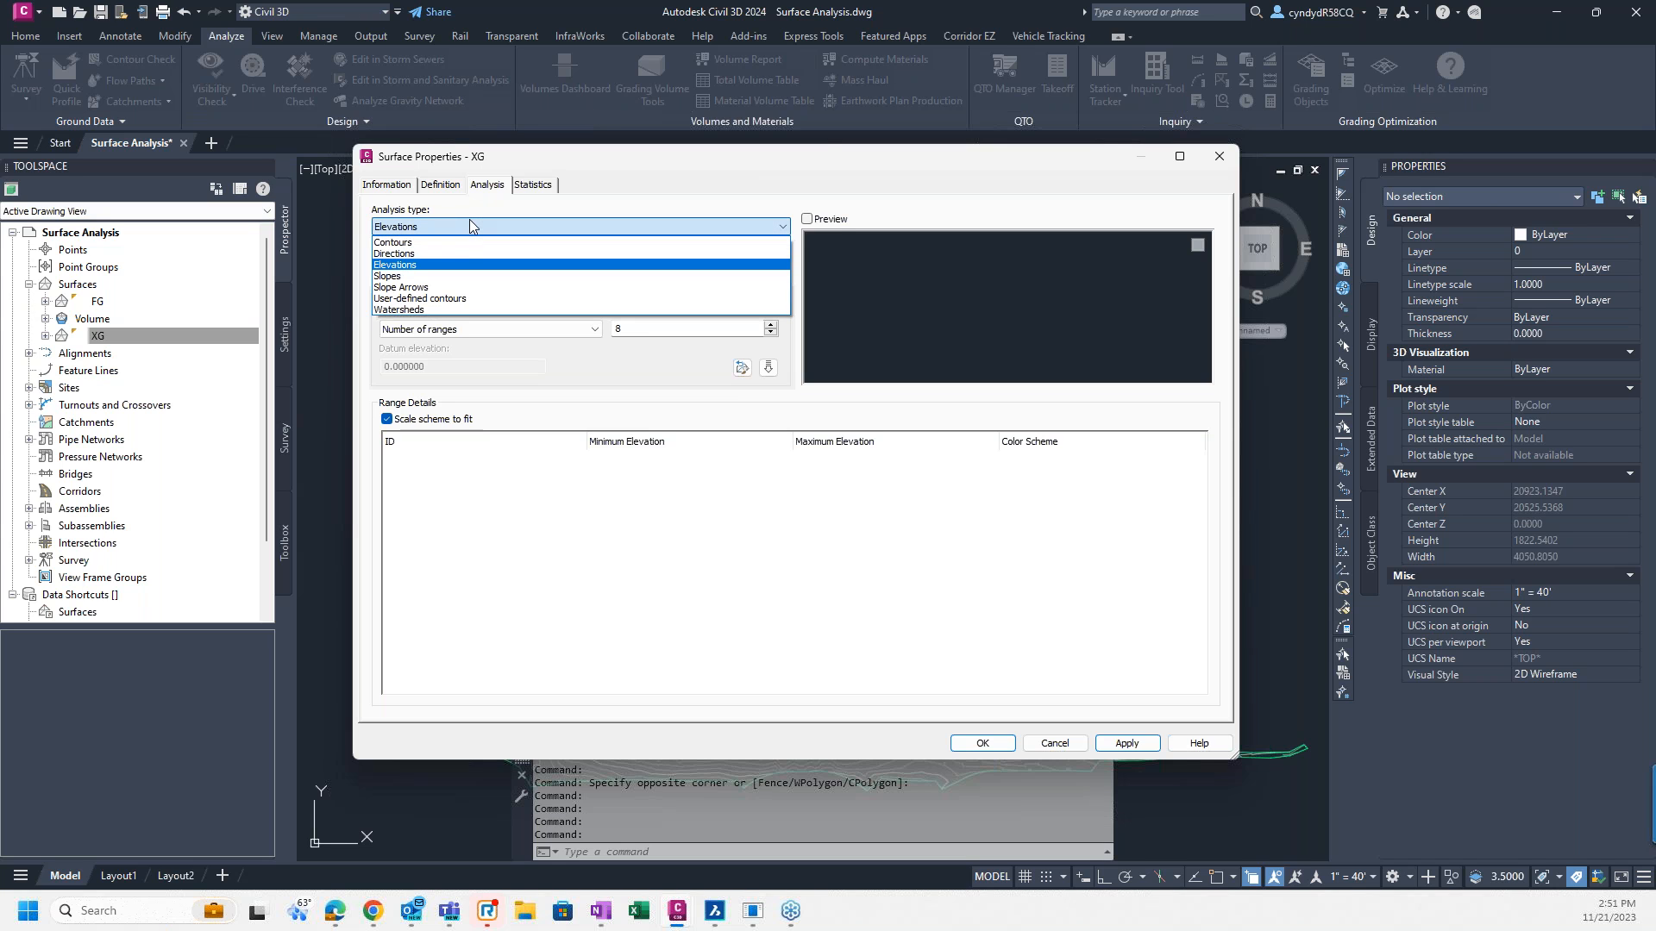
click(454, 299)
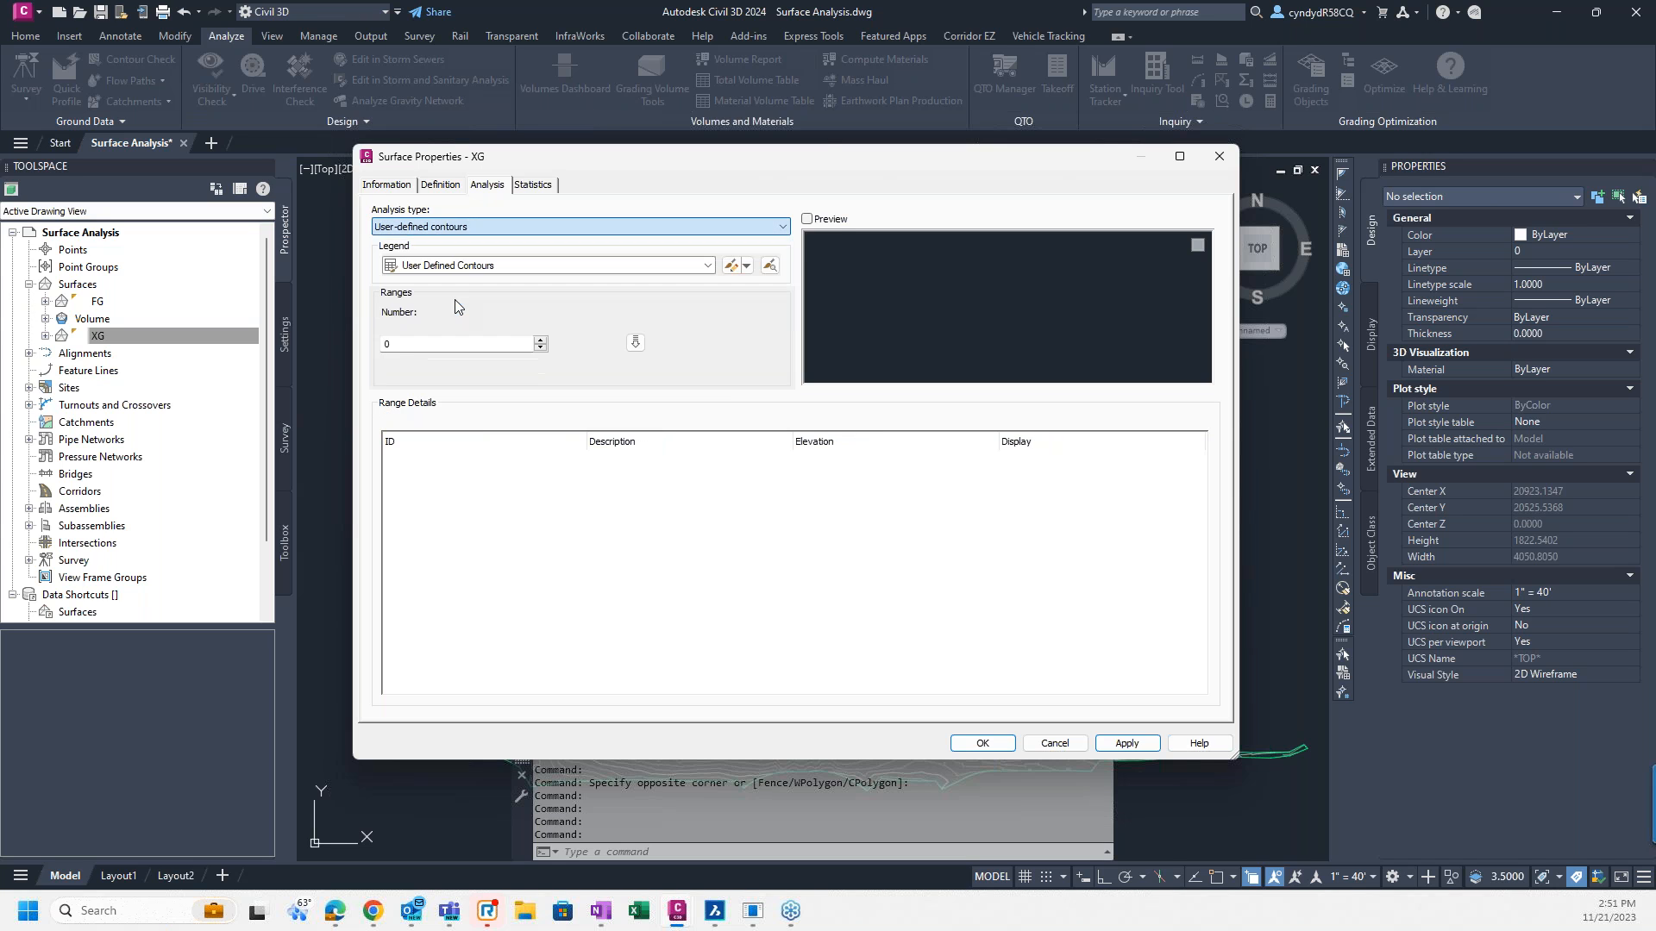
double_click(438, 345)
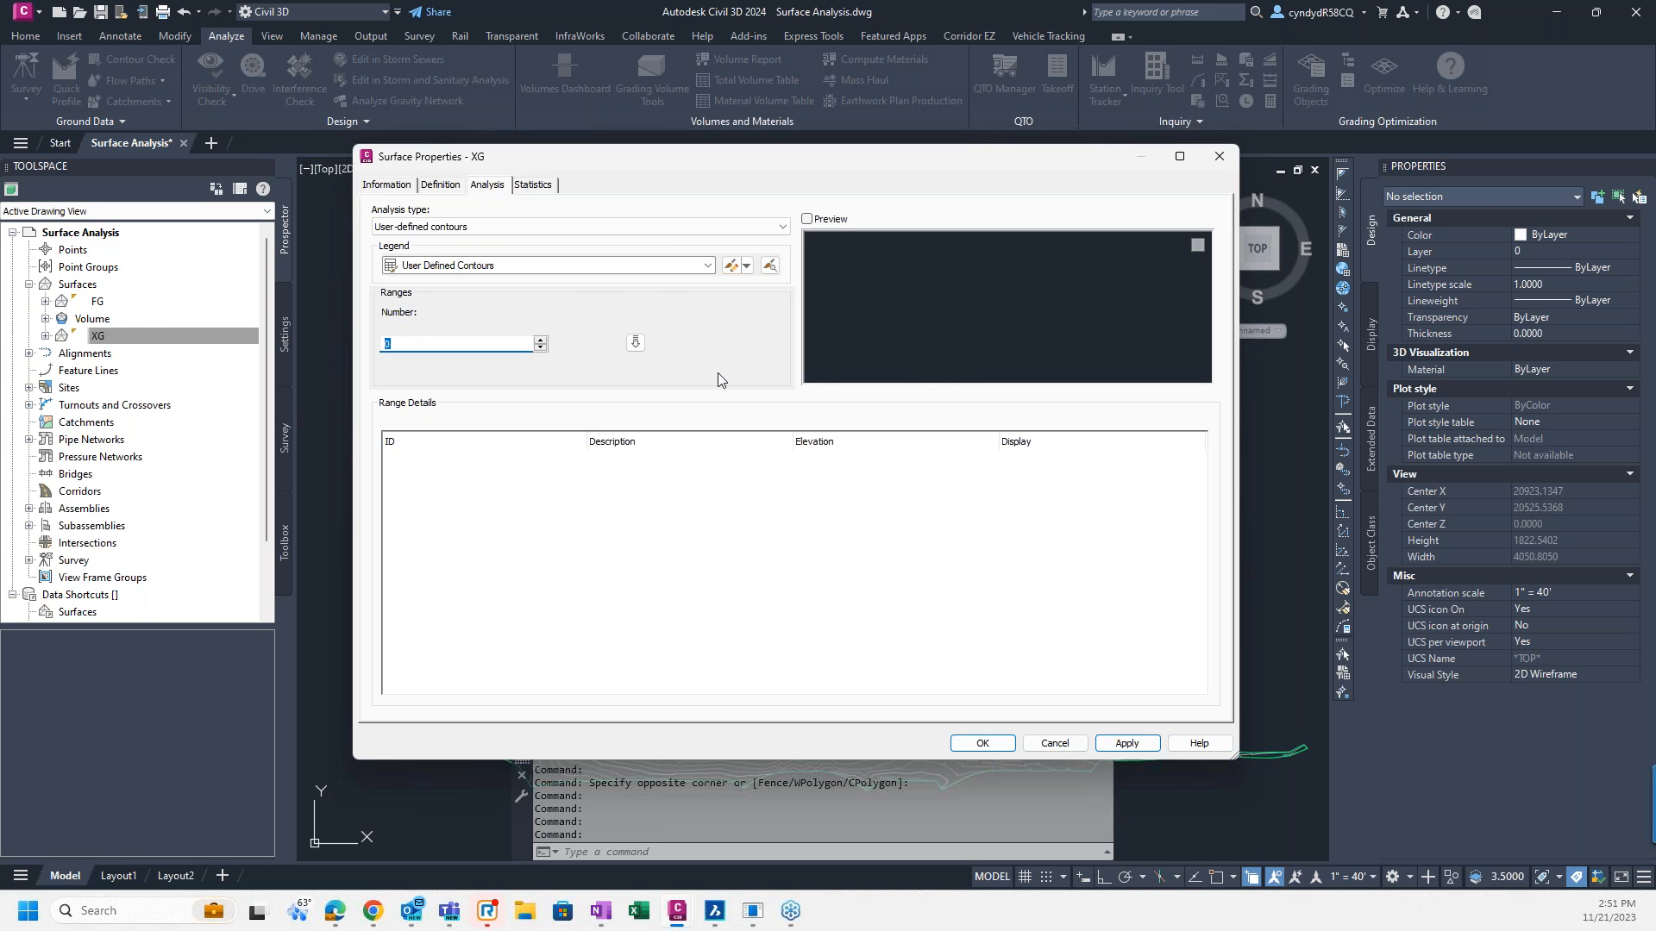
text(2)
click(629, 345)
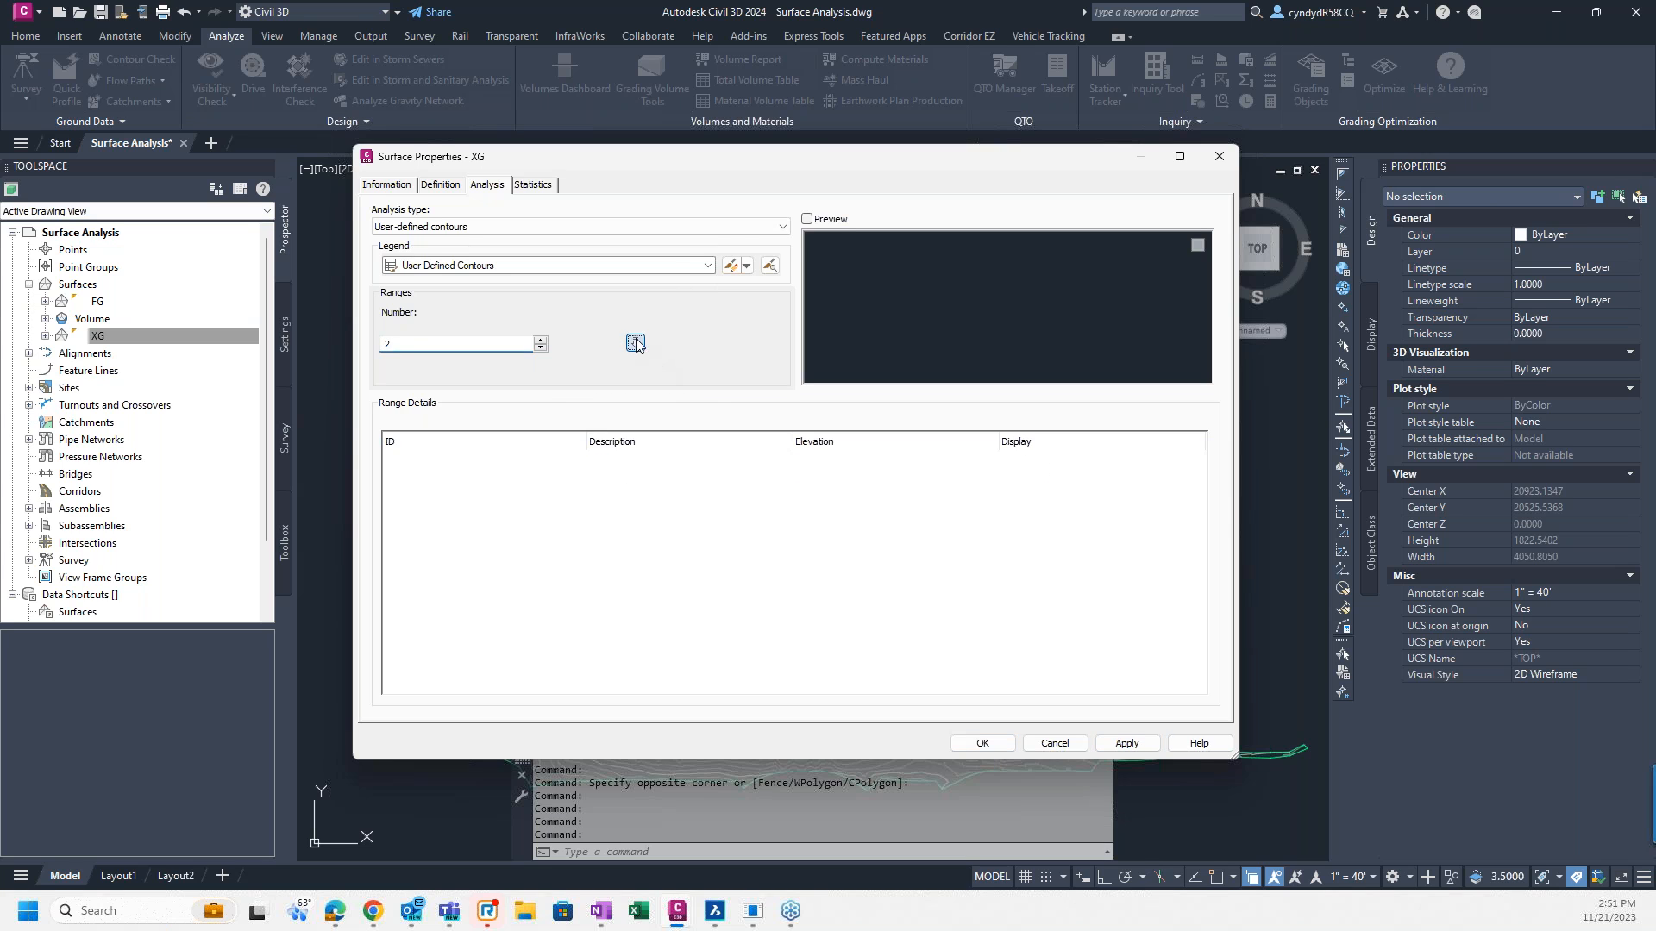
Step: Set the elevation of user-defined Contour 1 to 100 and of Contour 2 to 110
click(815, 459)
click(815, 459)
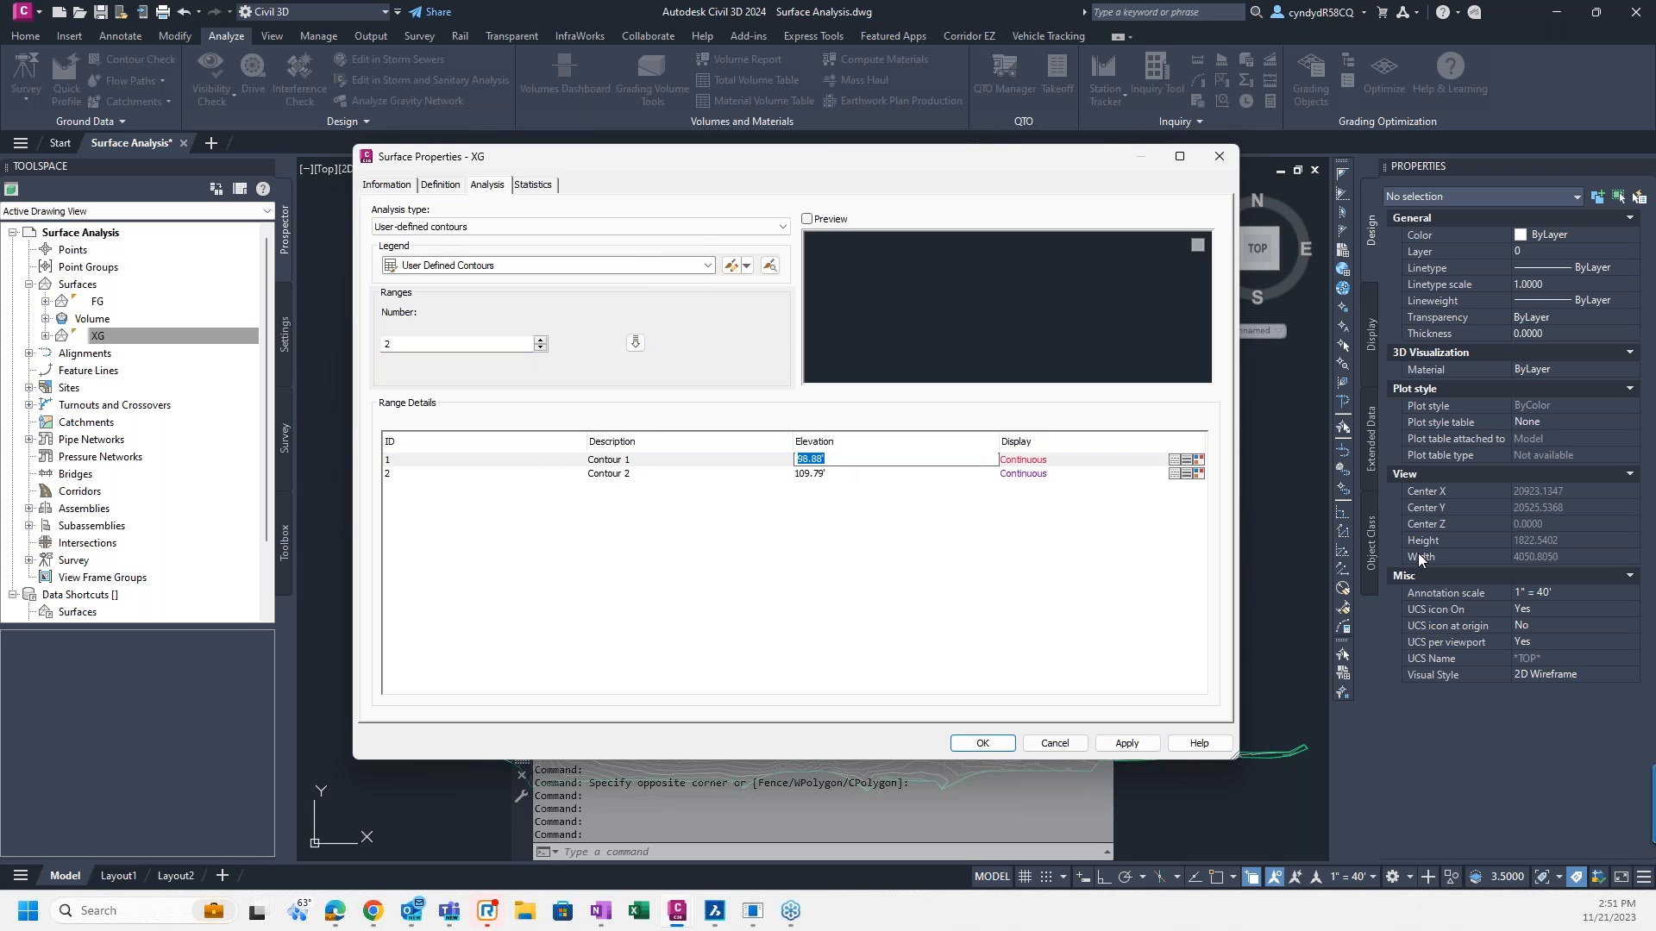
text(100)
click(832, 473)
text(110)
key(Return)
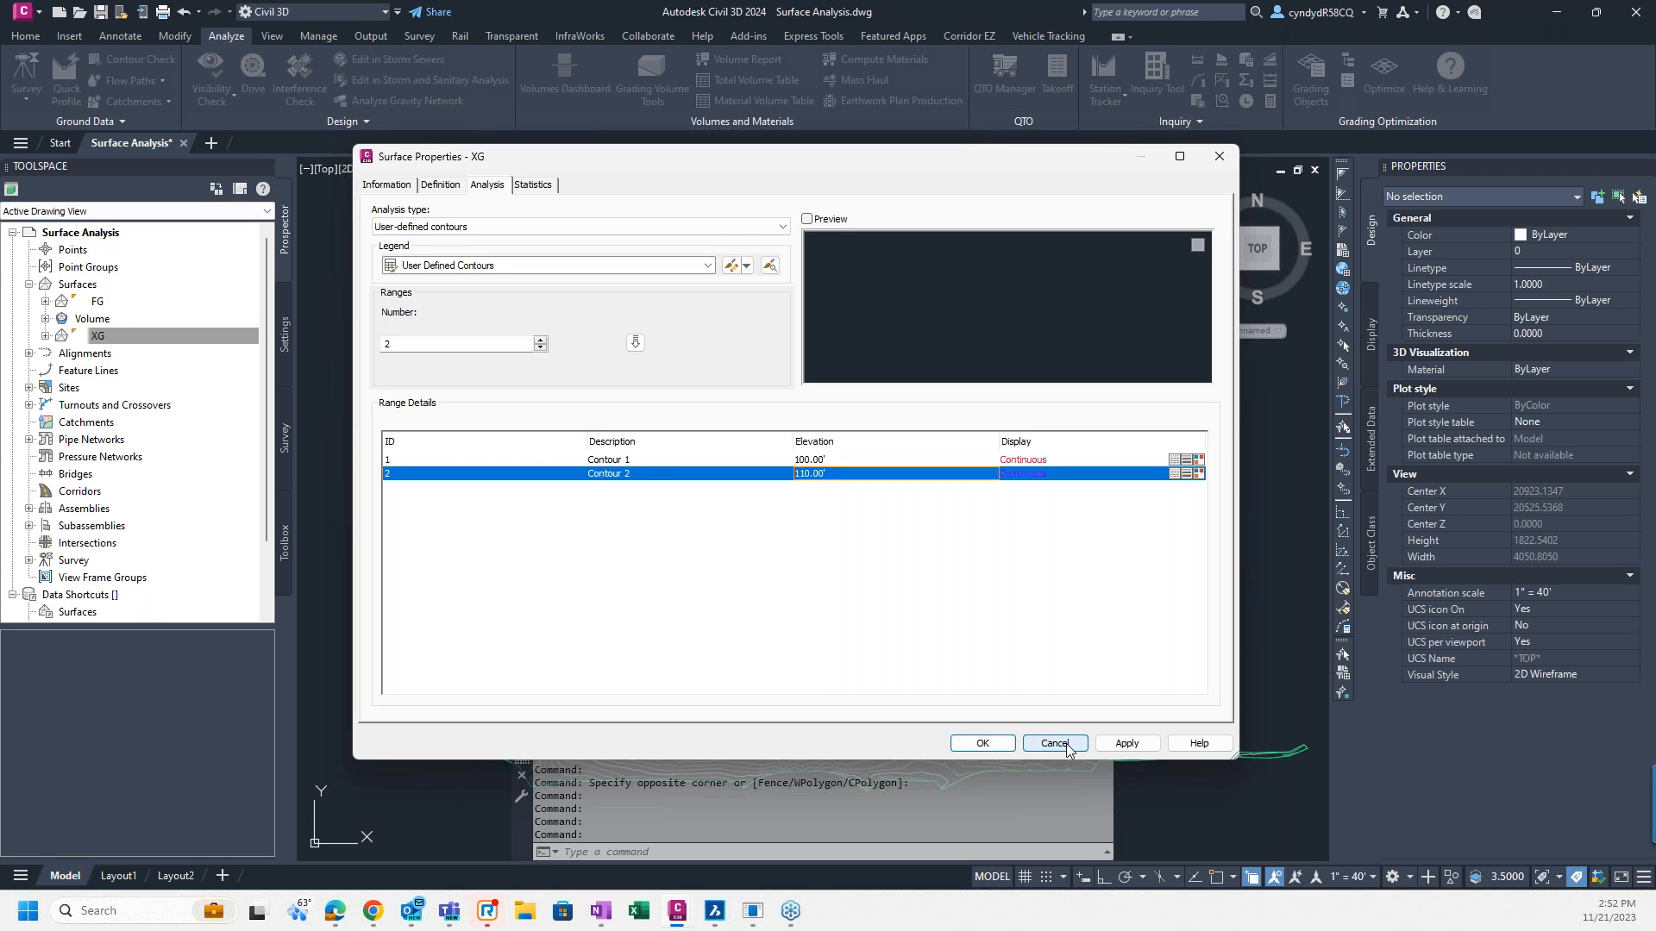
Step: Try to make the User Contours component visible in XG's Contours 1' and 5' (Background) style
click(388, 185)
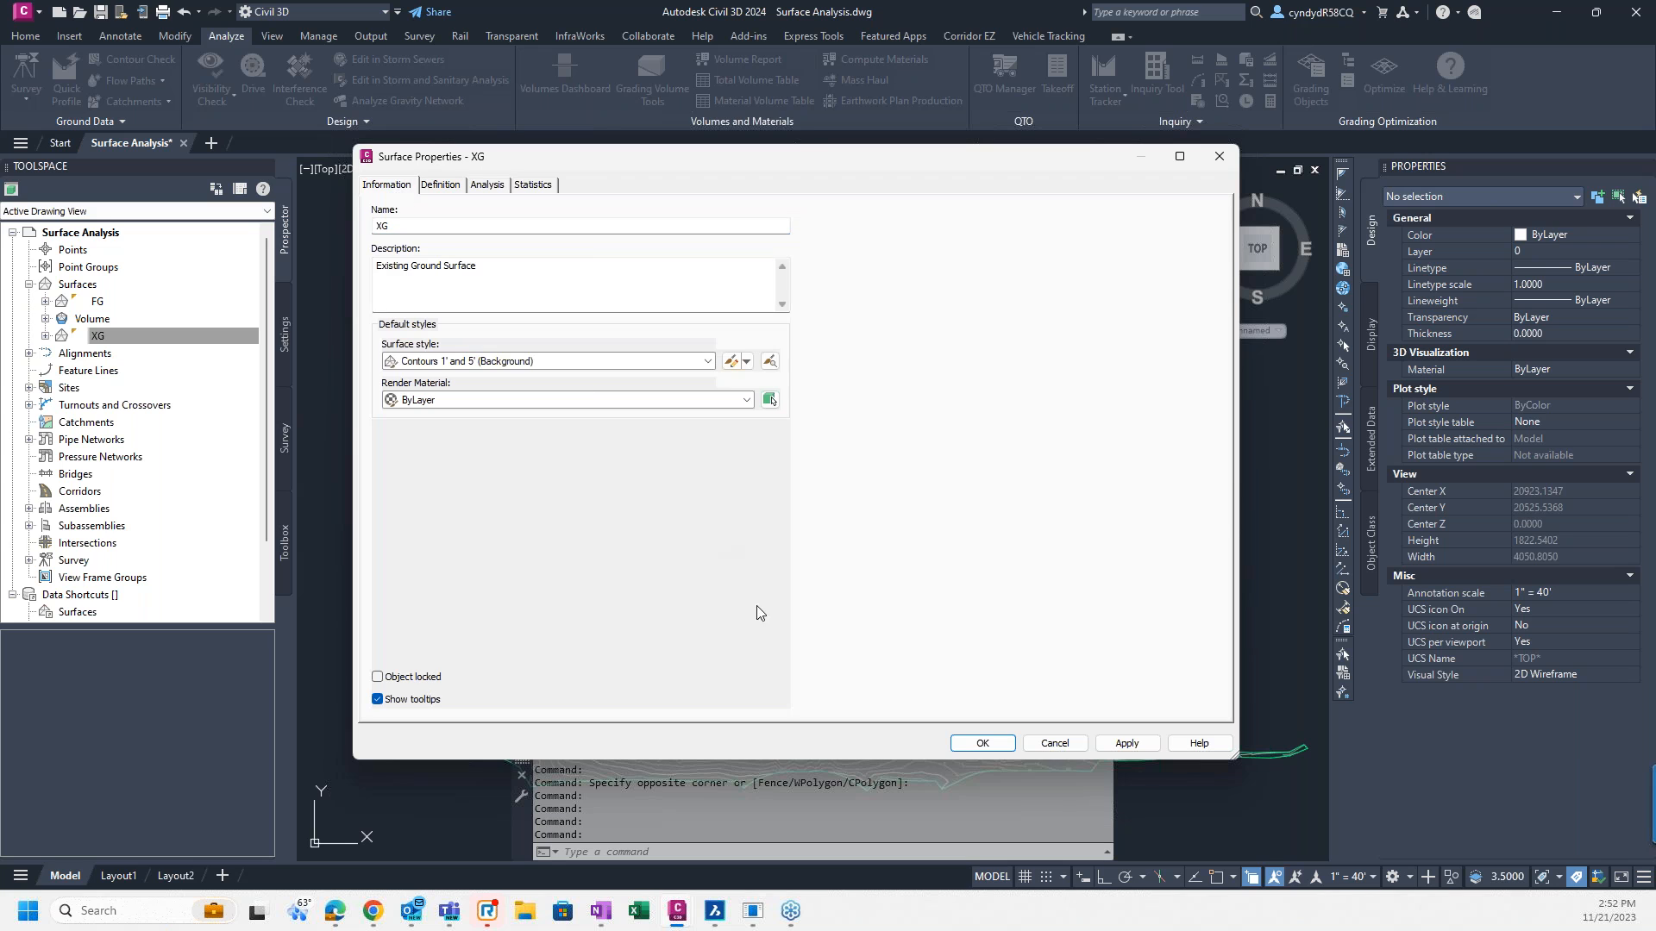
click(731, 362)
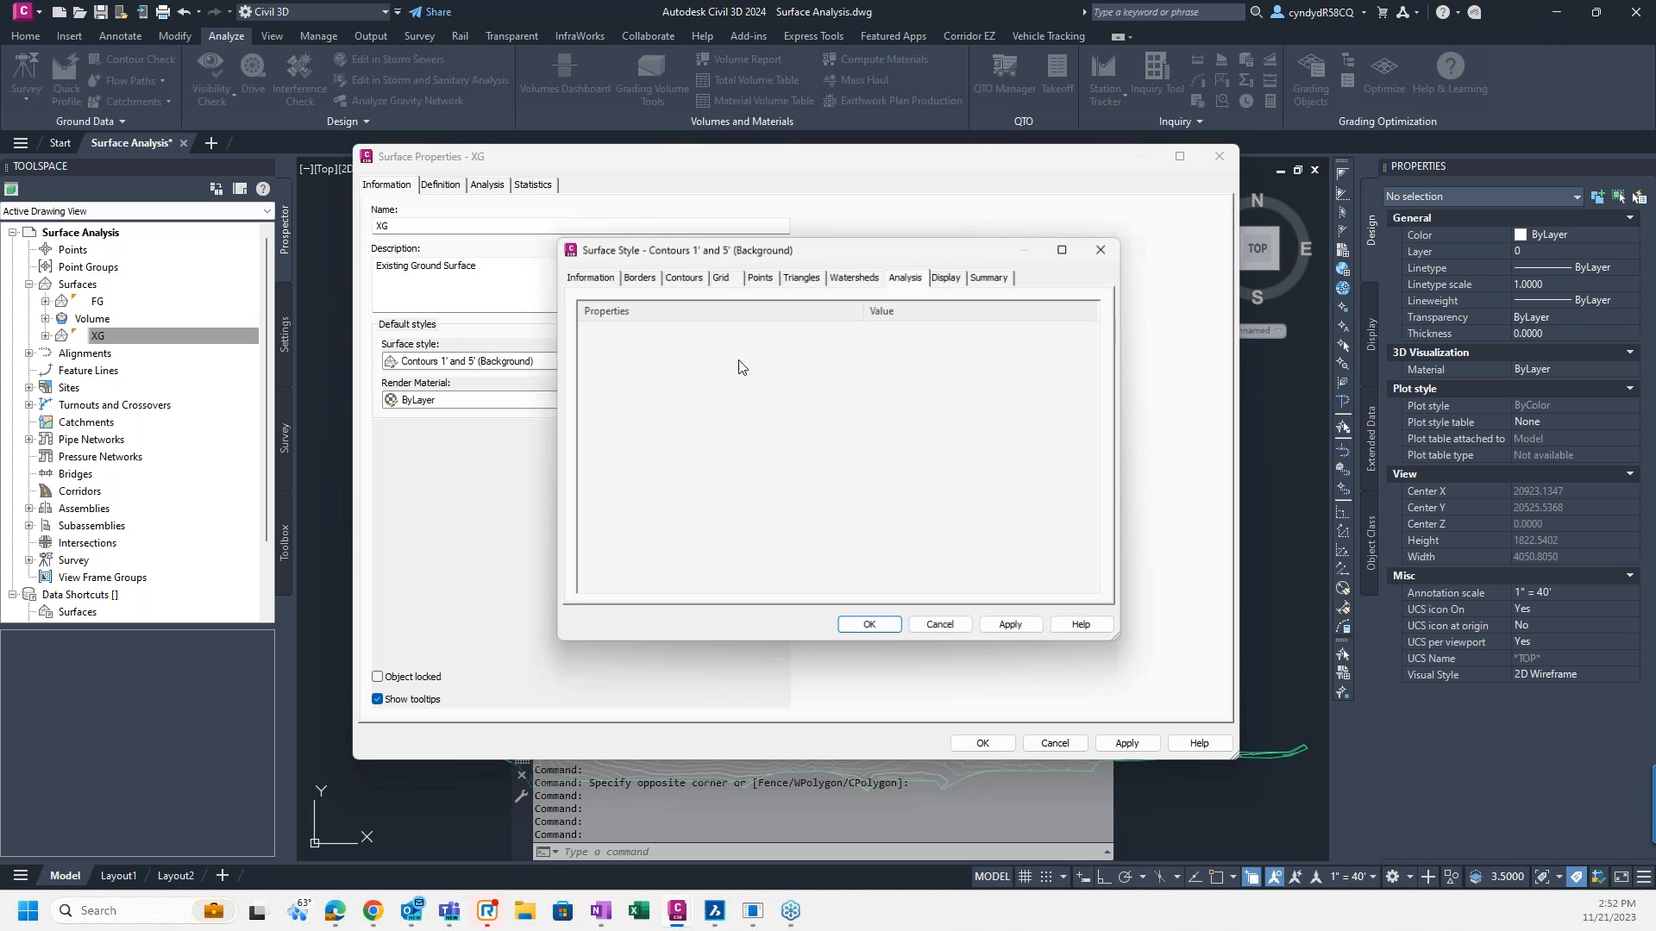
click(954, 276)
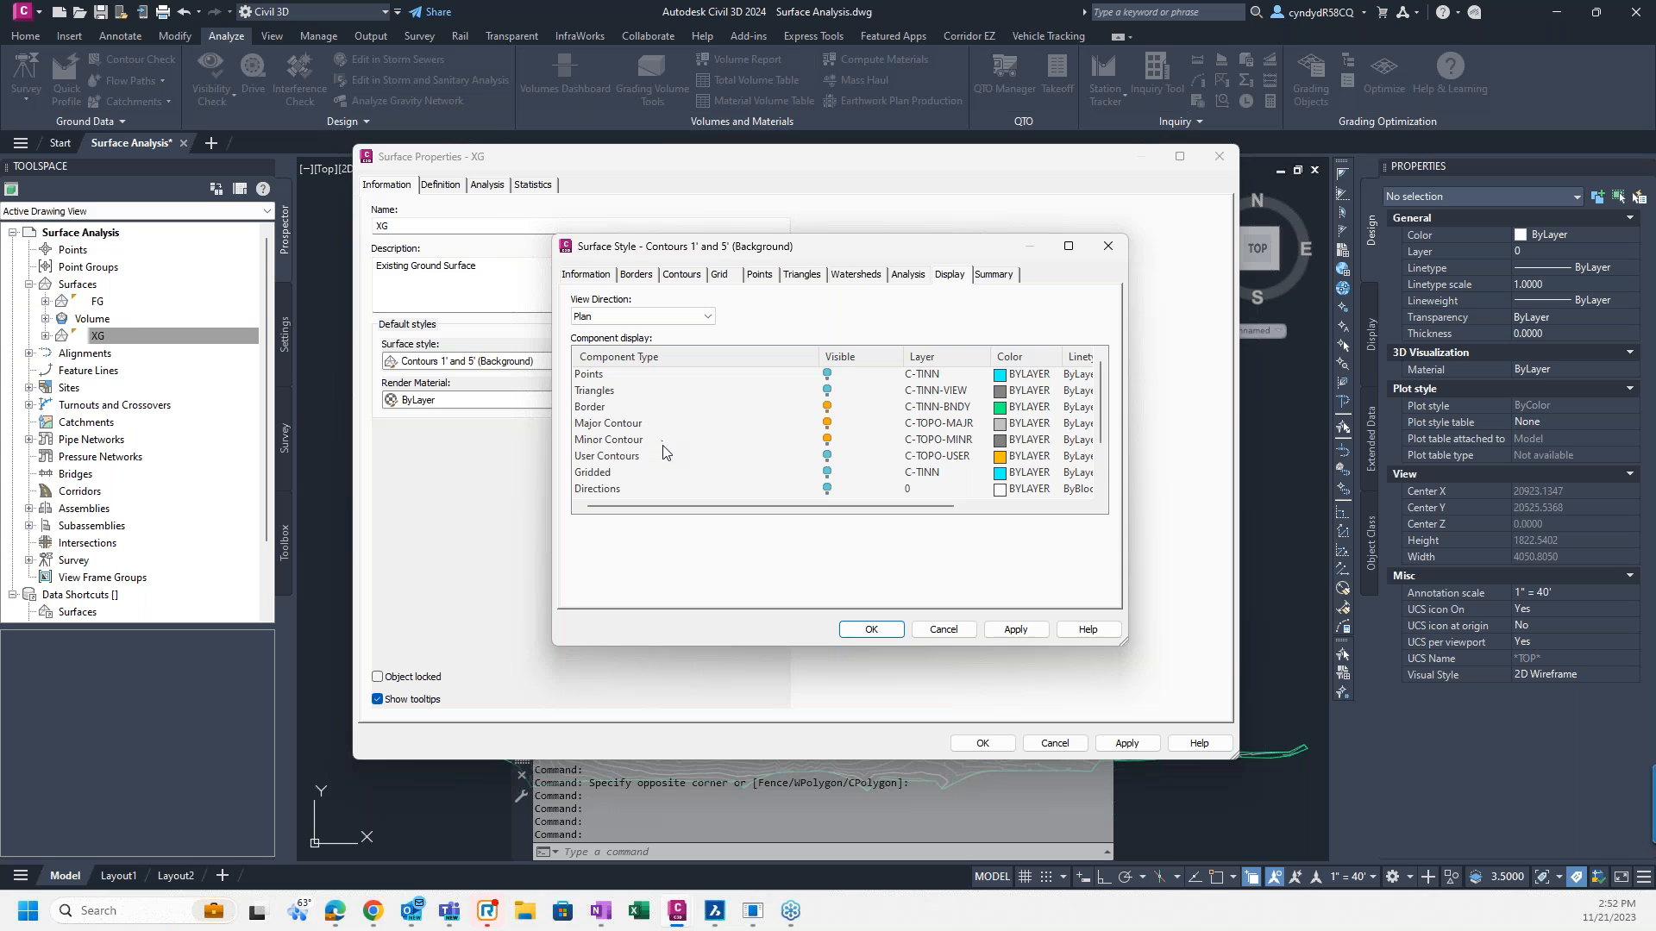
click(827, 456)
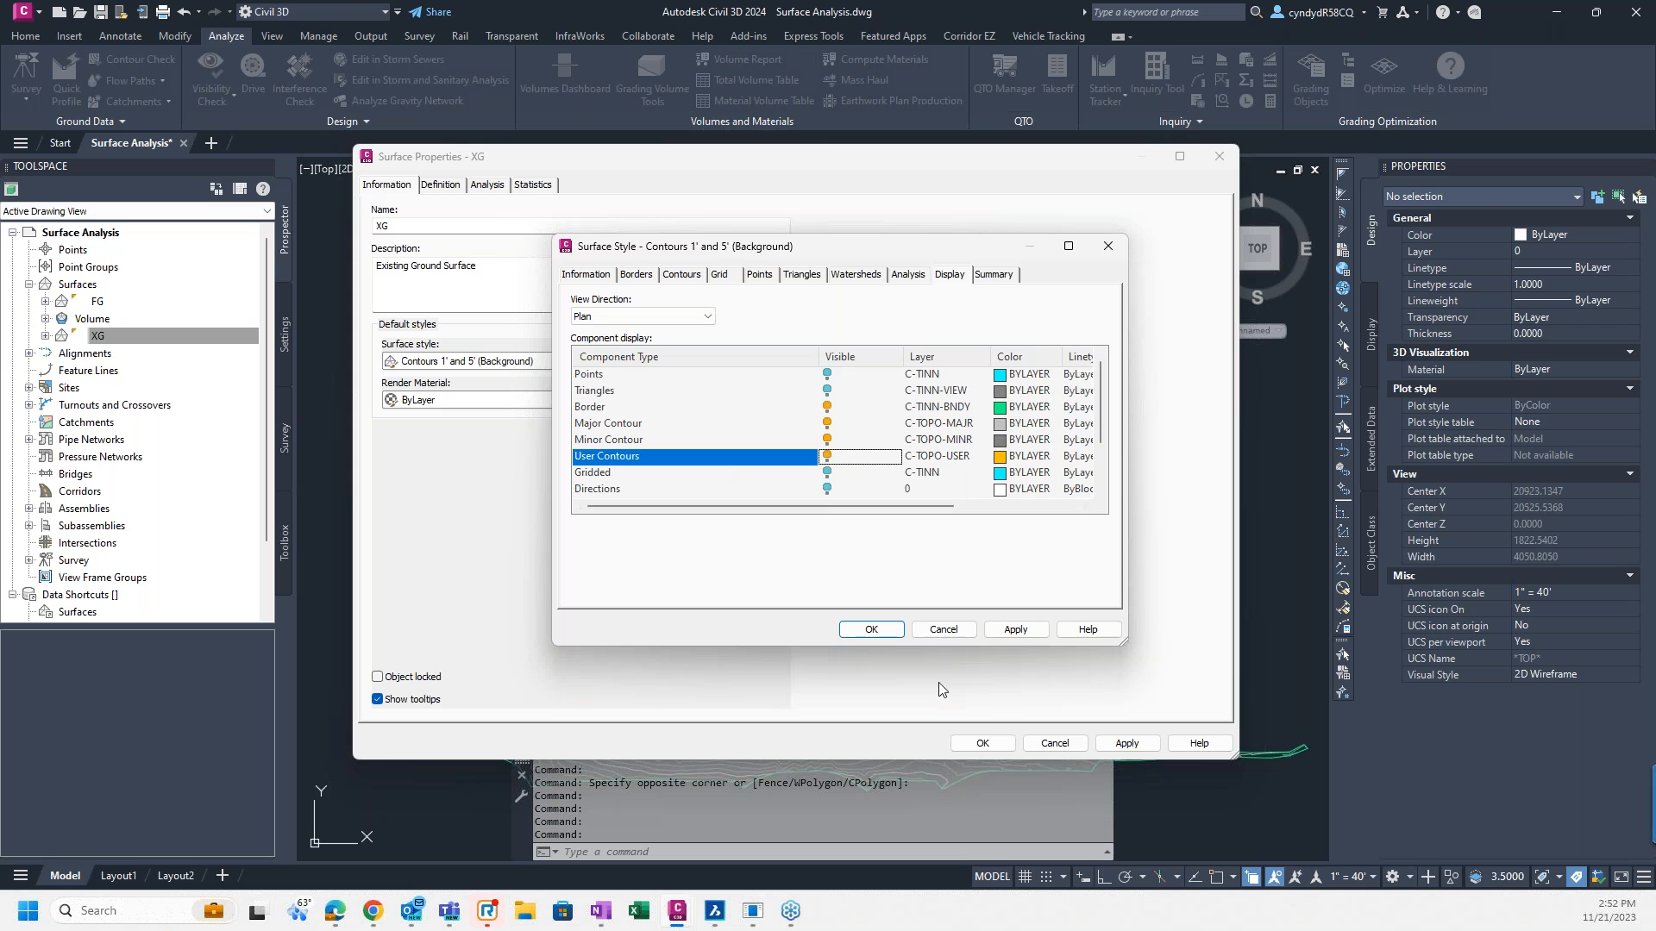
click(949, 630)
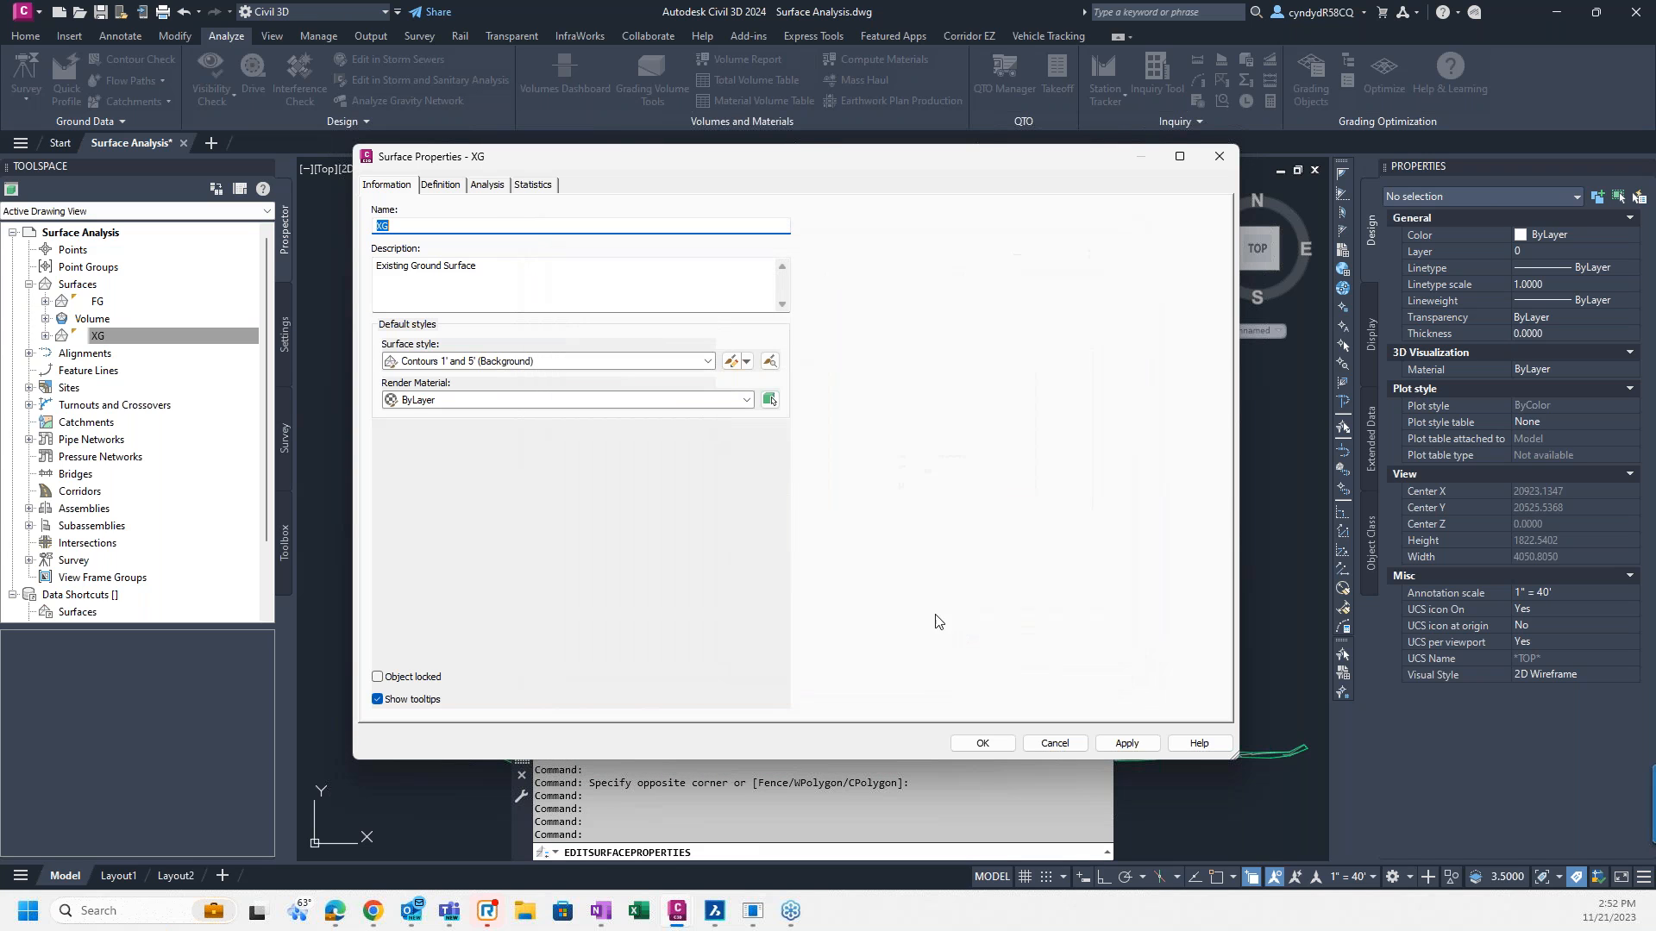
Step: Choose the Analysis - Watershed style for XG and examine which components the style displays
click(573, 362)
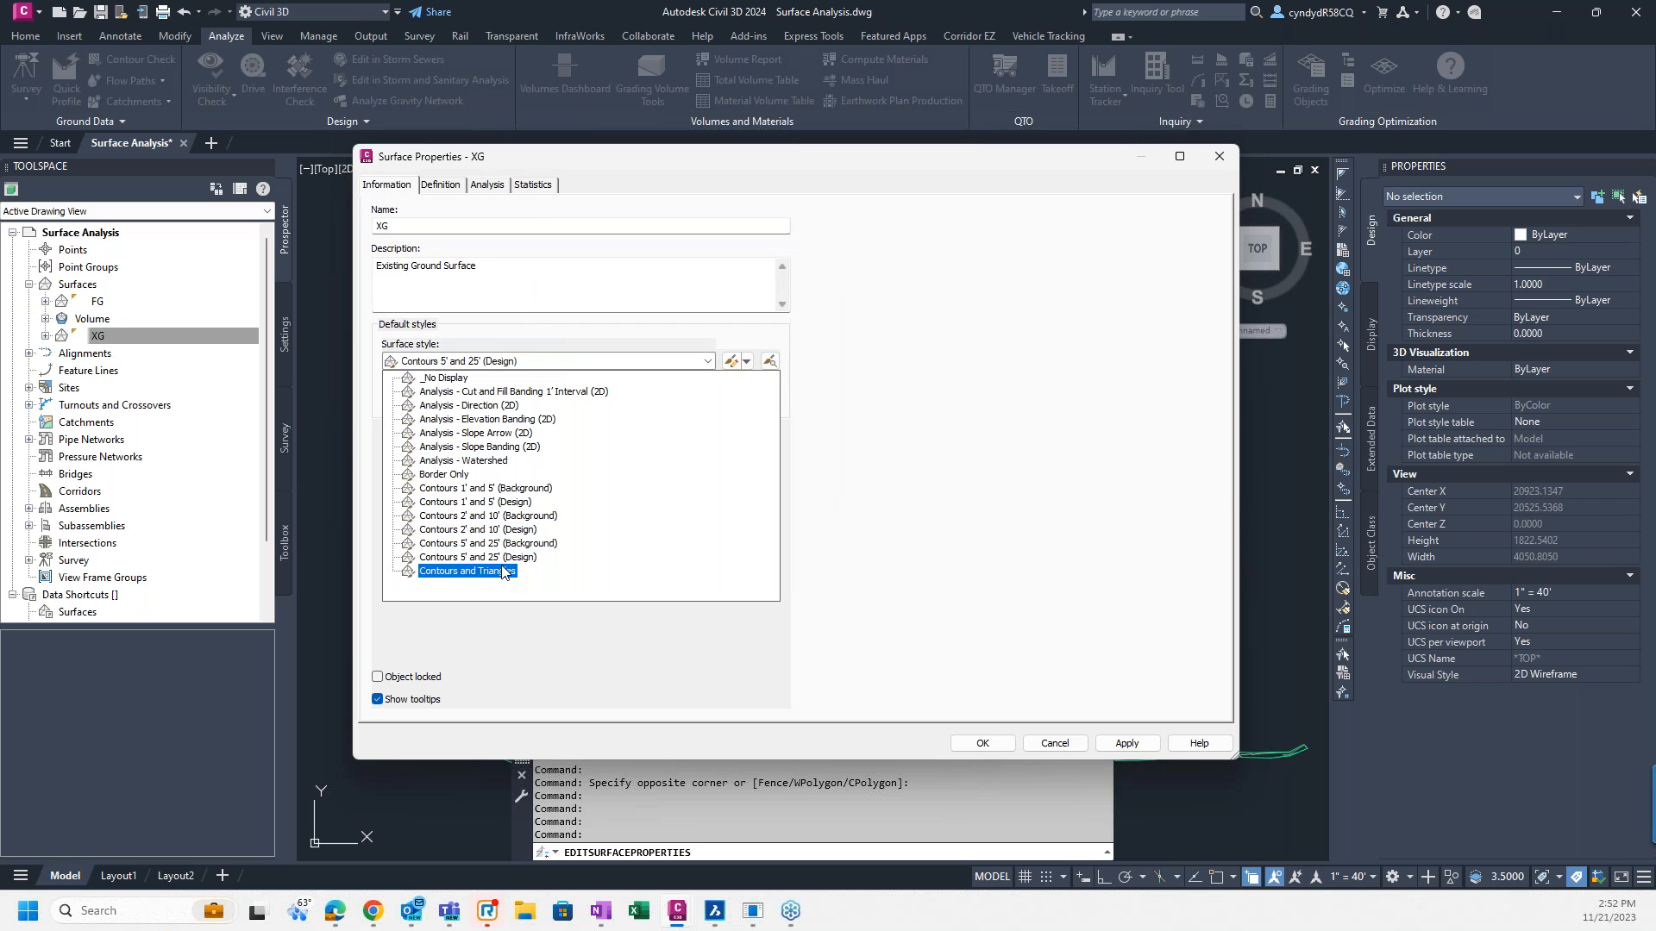
click(493, 464)
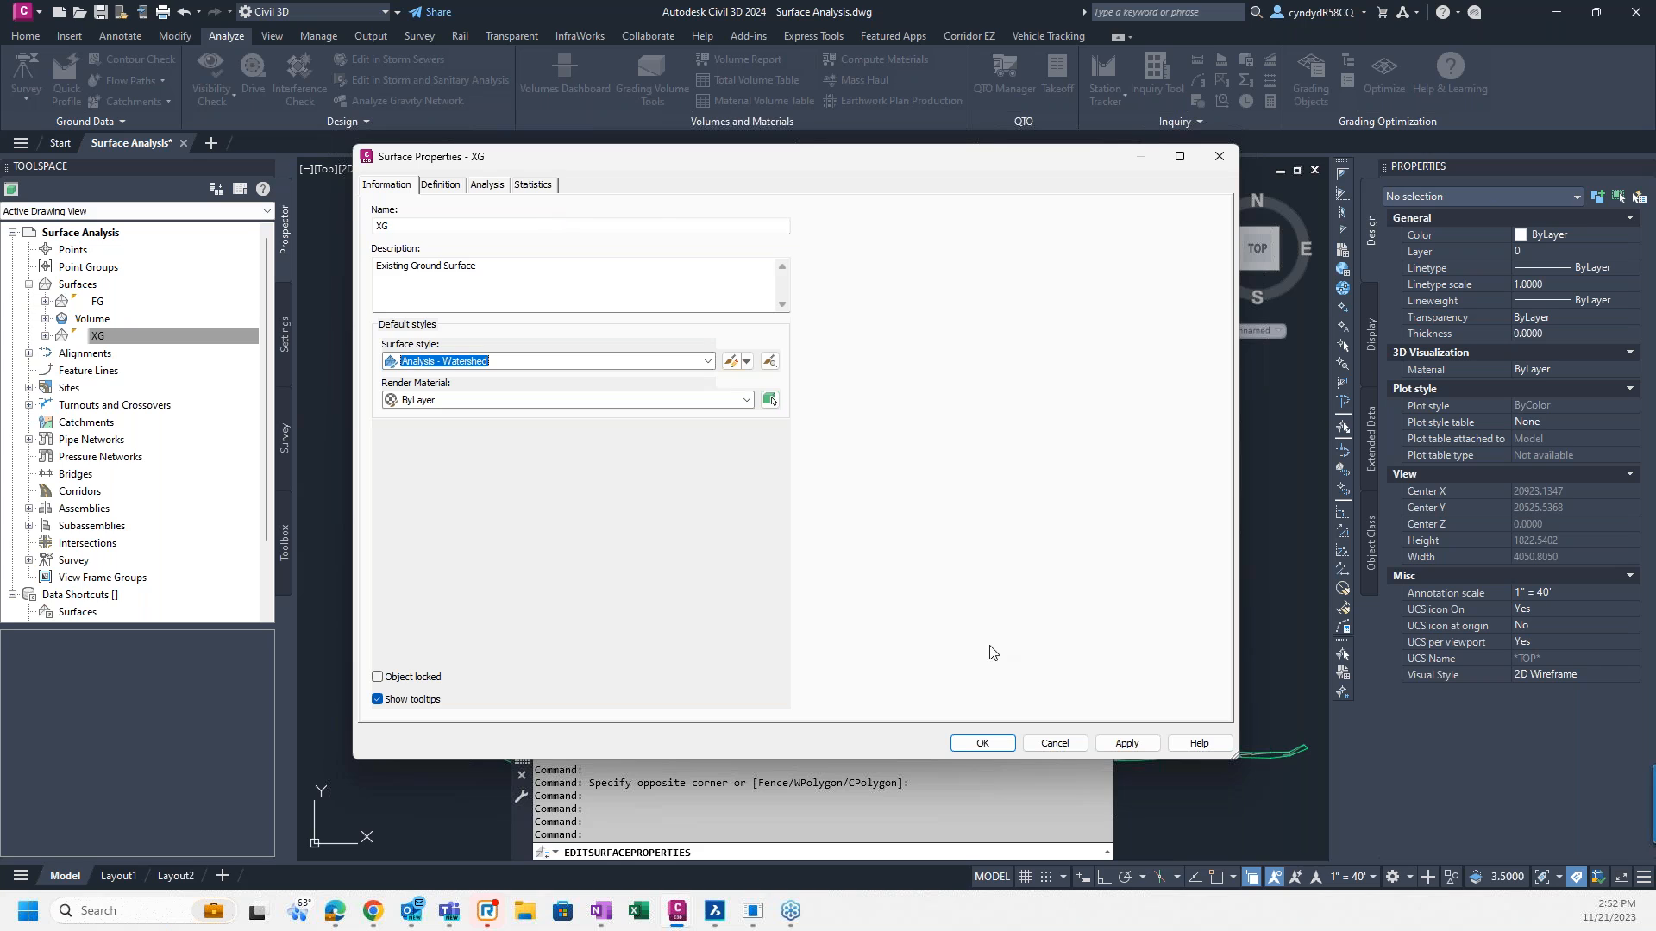
click(730, 364)
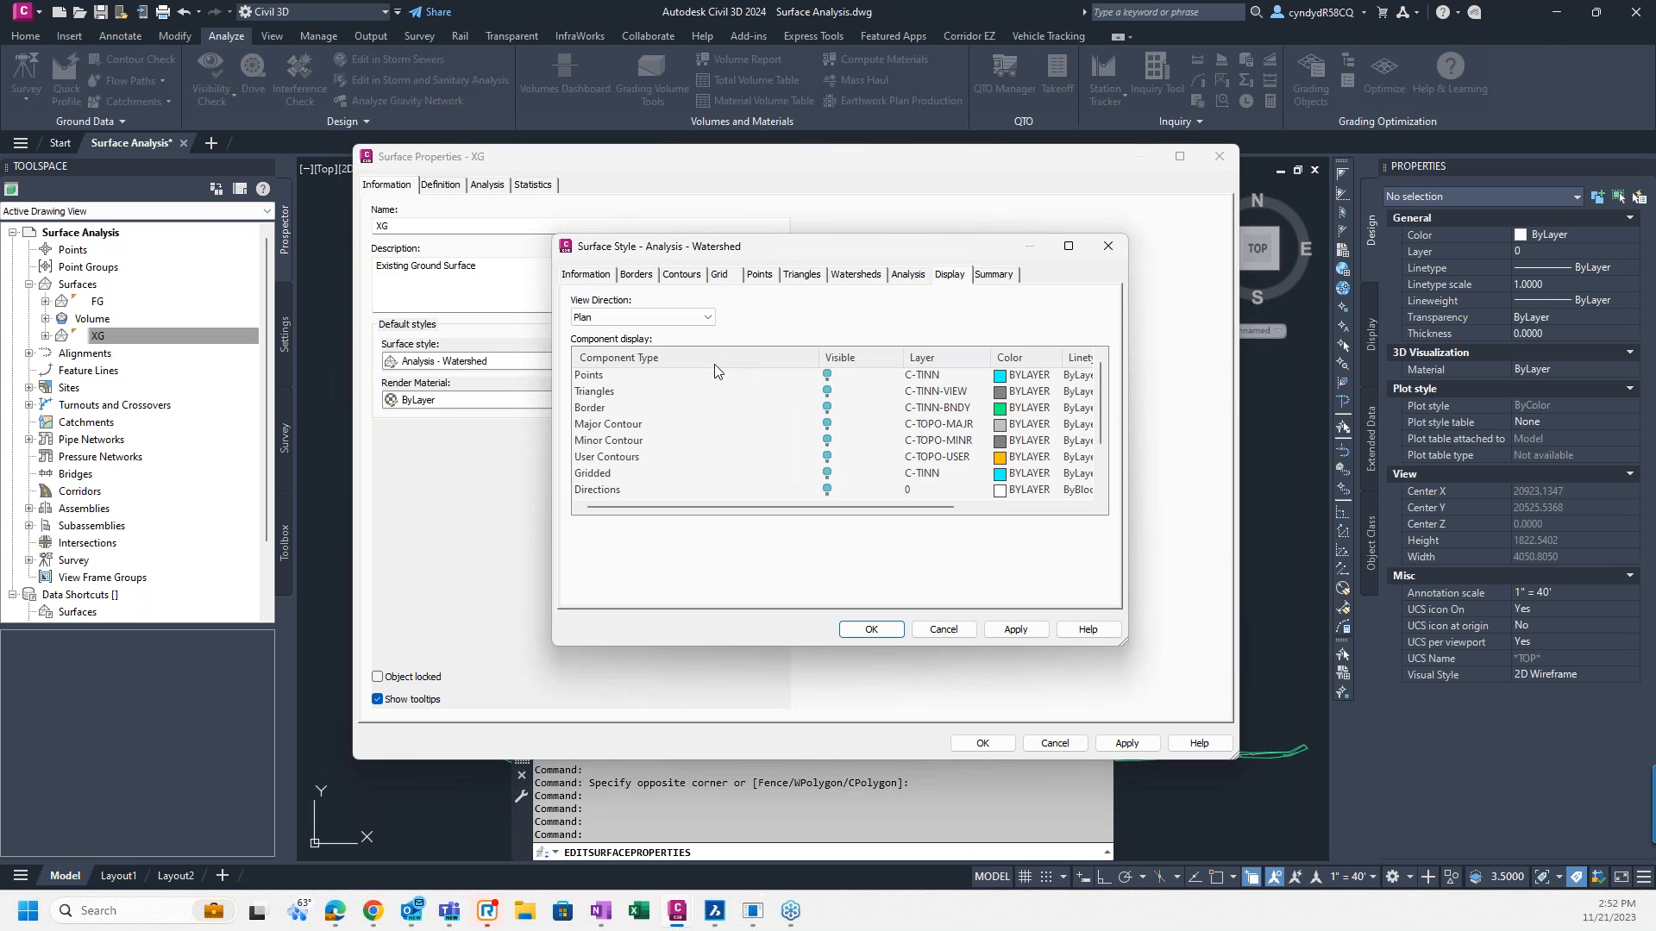
drag(938, 234, 938, 162)
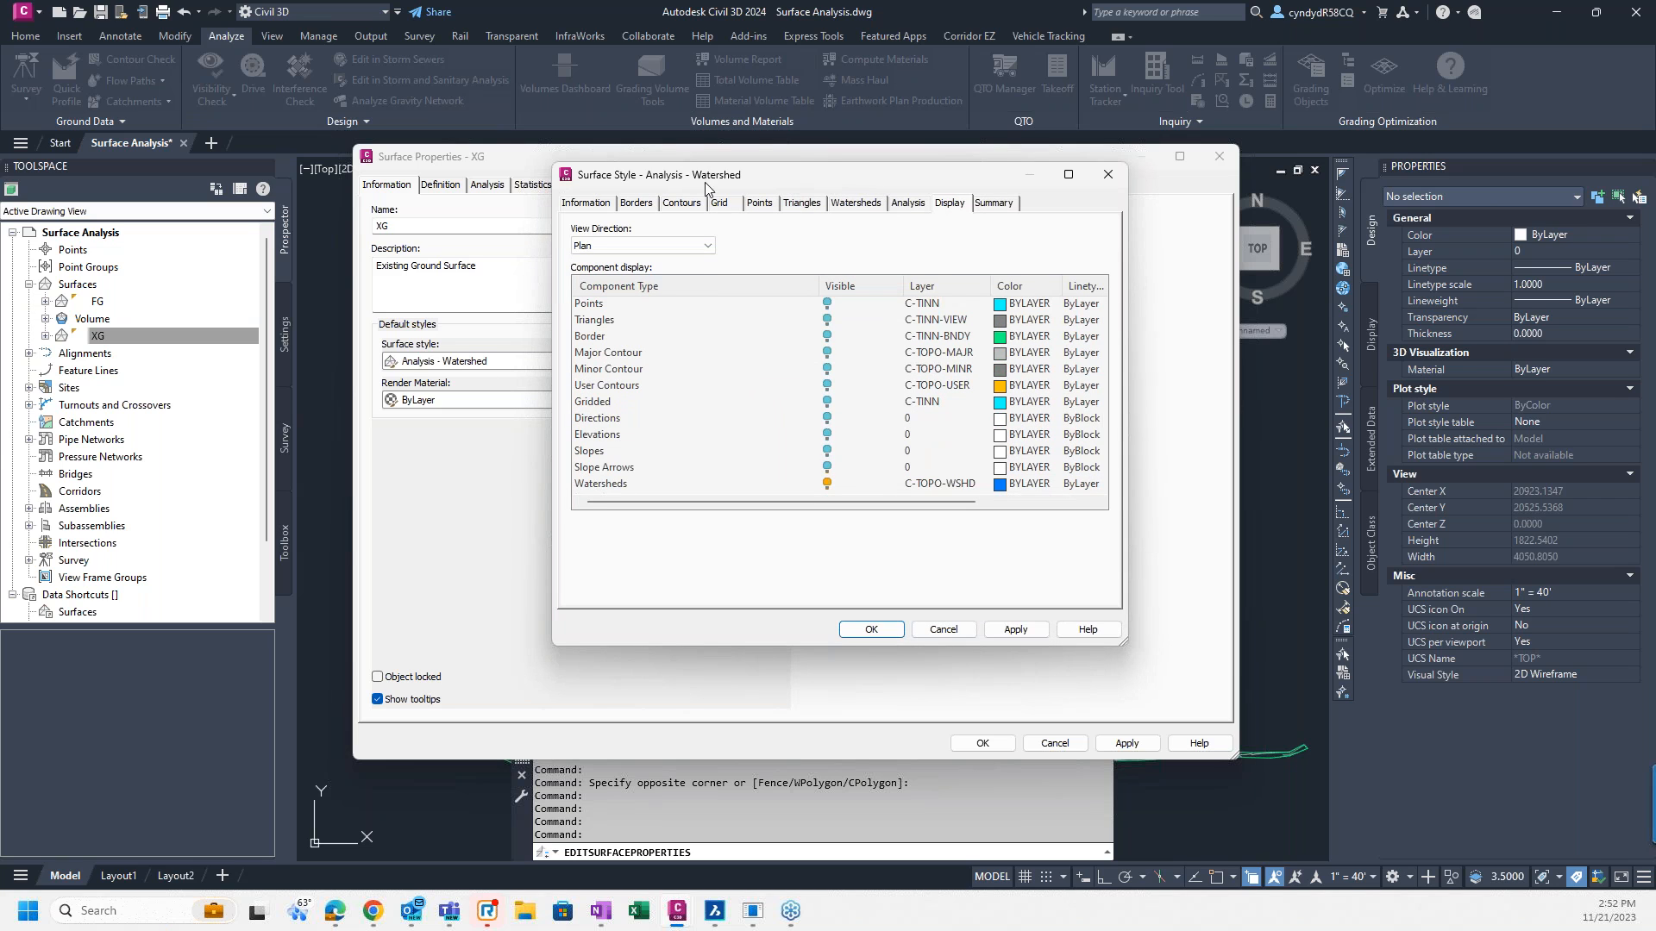
Step: Review the watershed style's property categories and read the help topic on types of watersheds
click(858, 203)
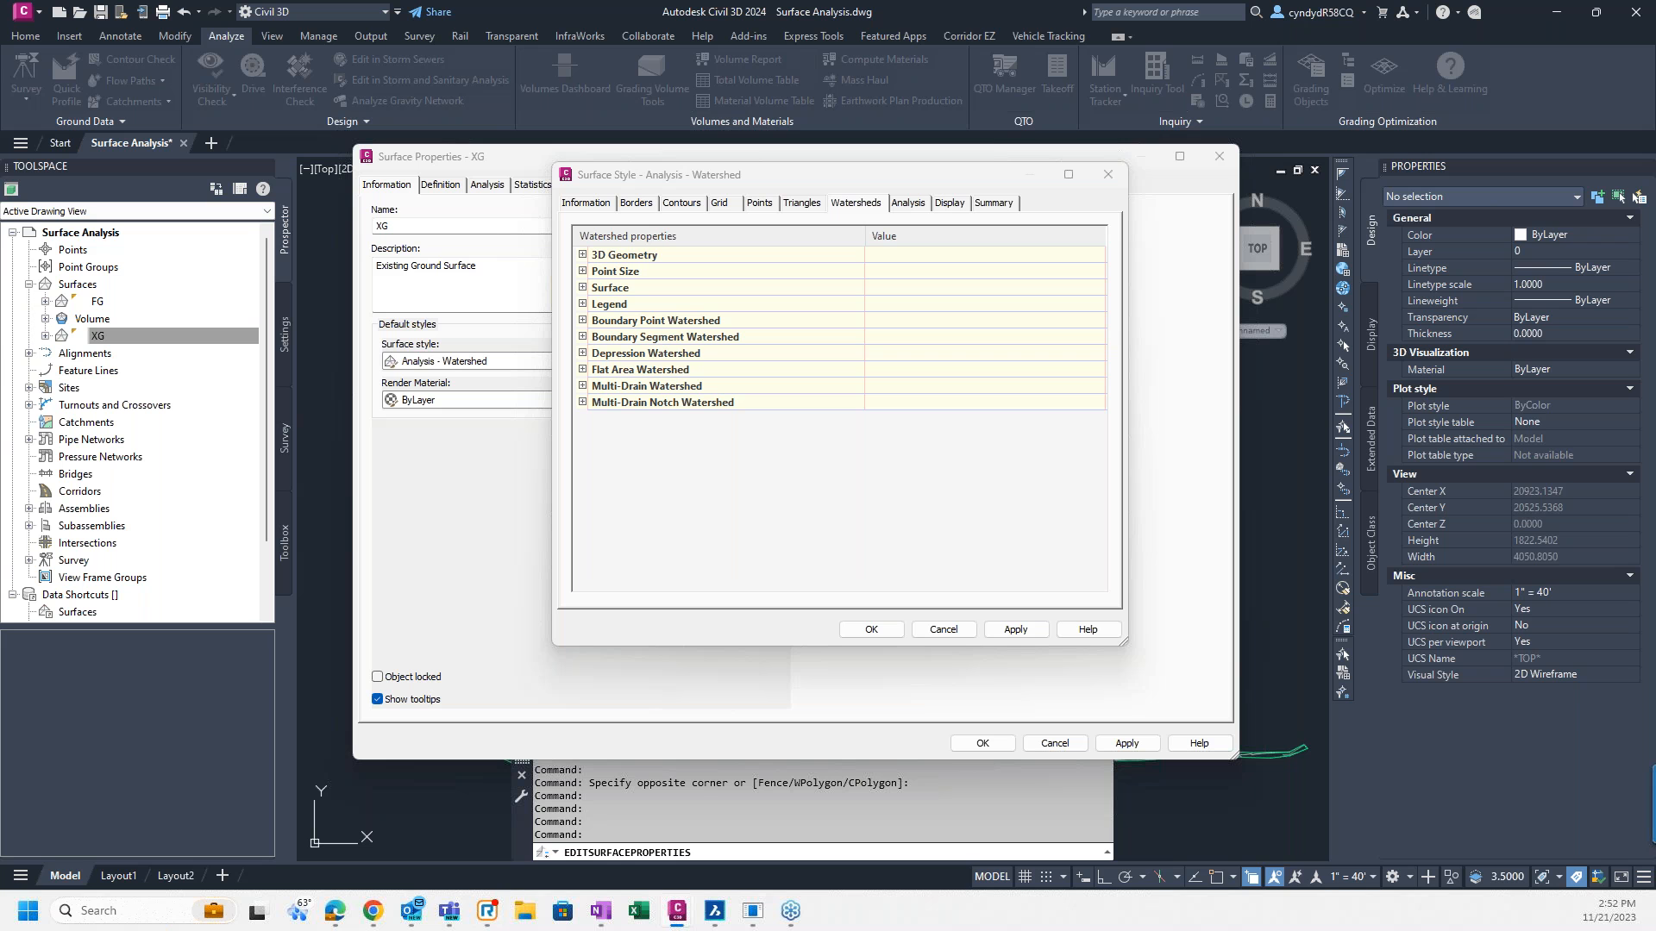
drag(1655, 0, 619, 84)
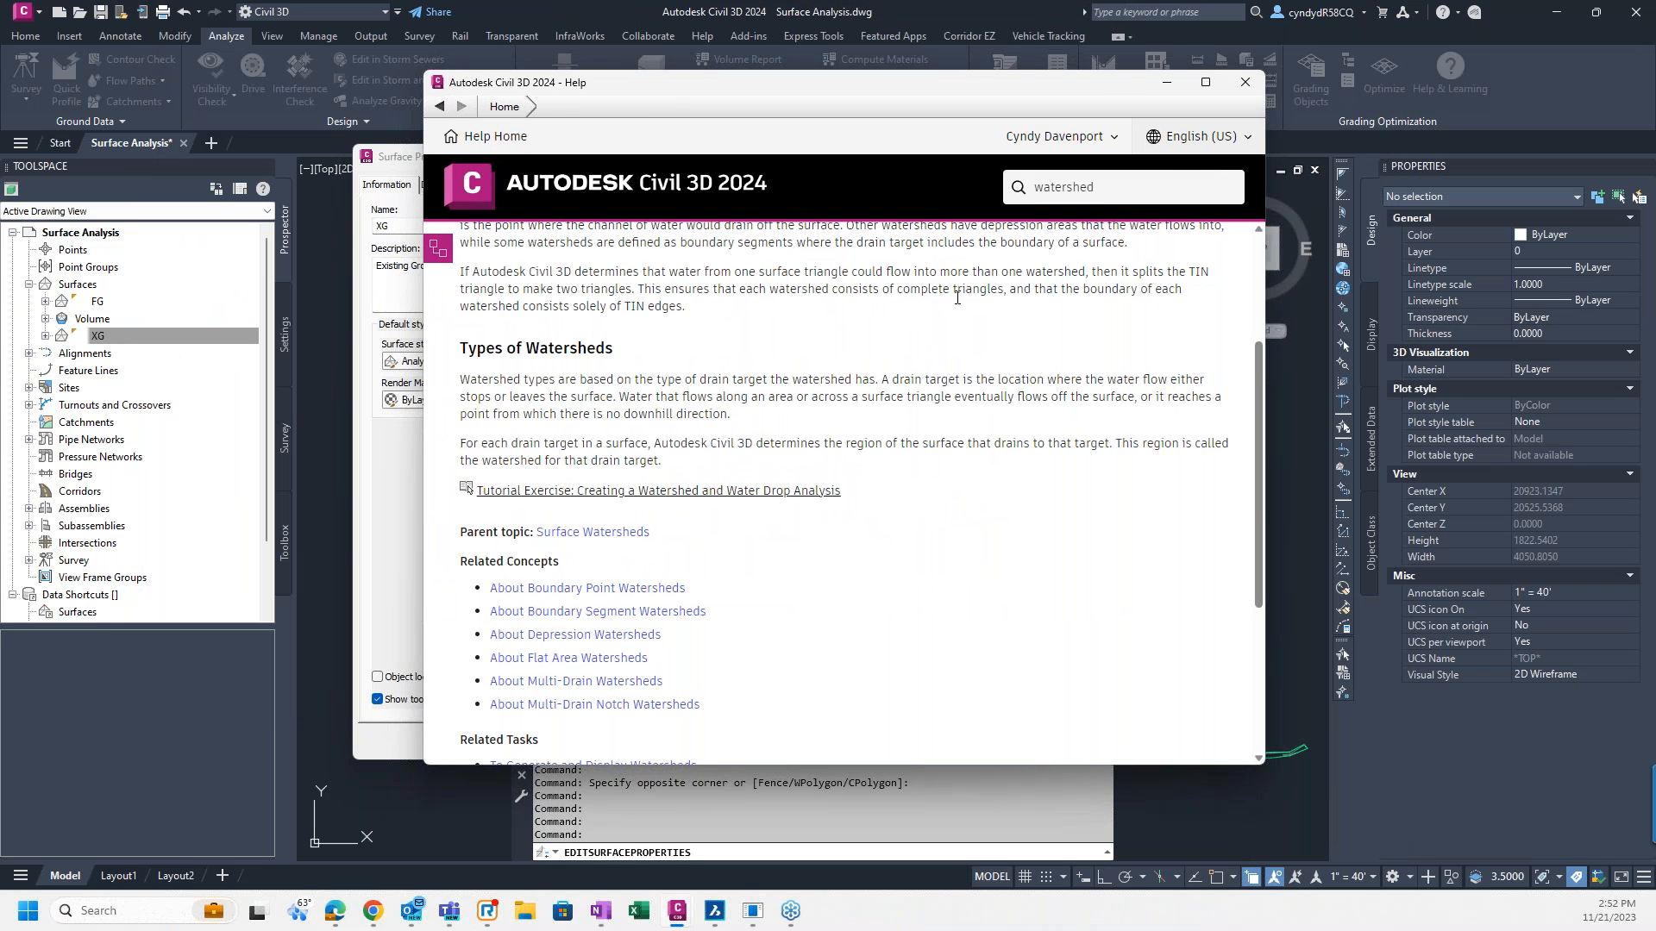
scroll(699, 547, down, 1)
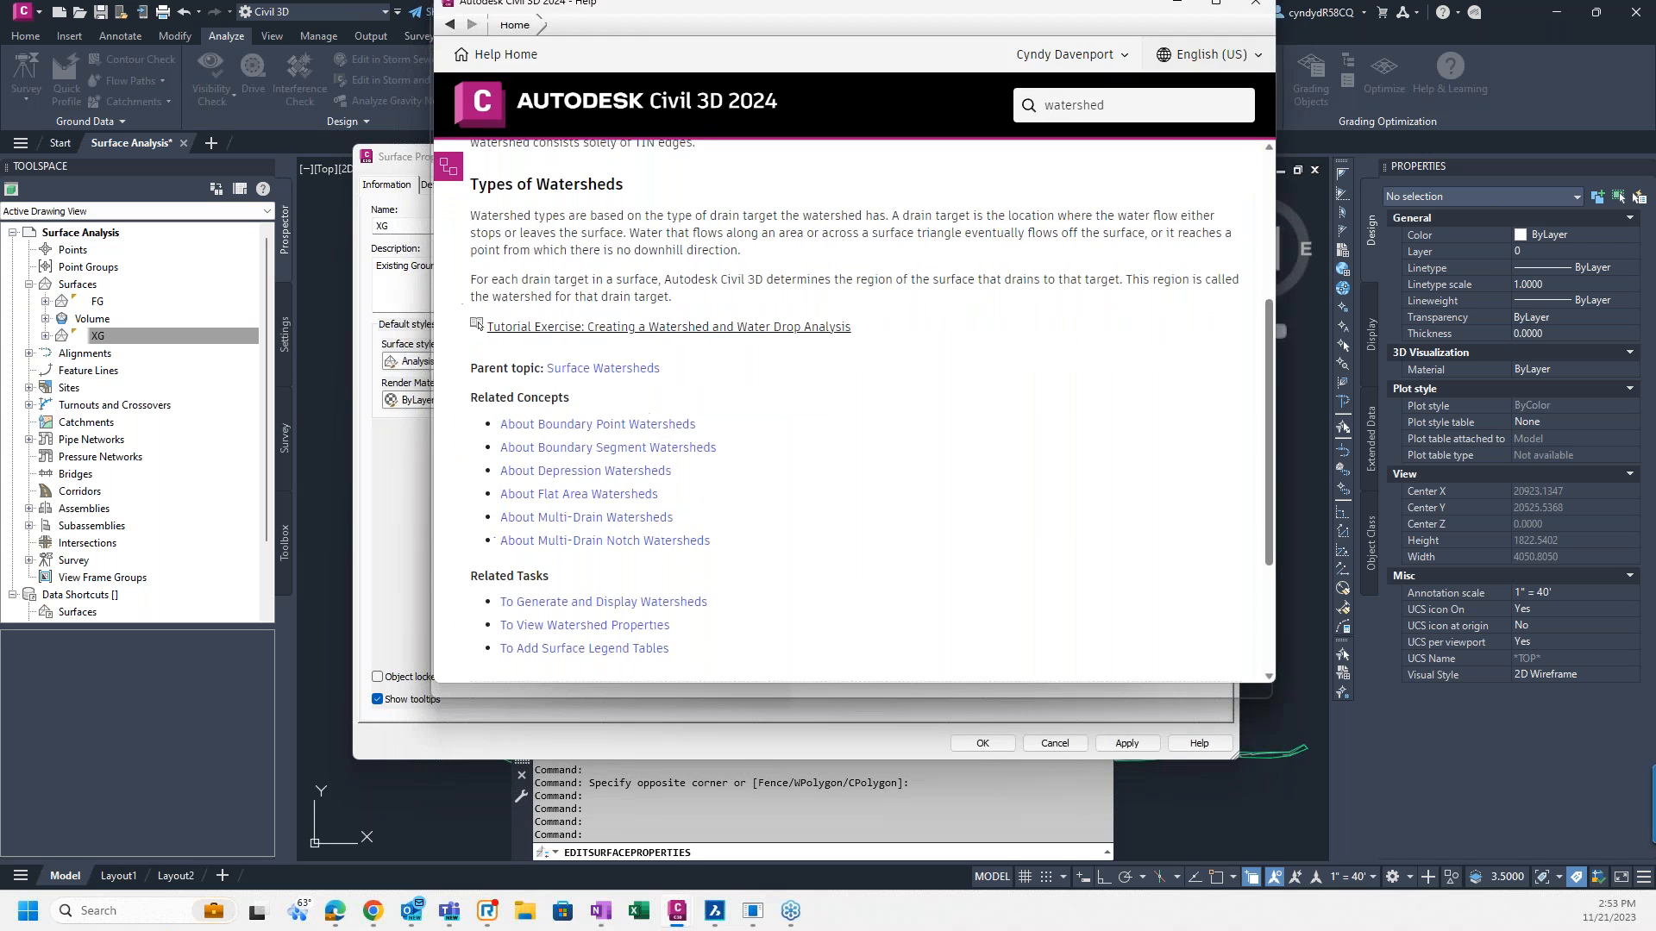
drag(851, 87, 863, 0)
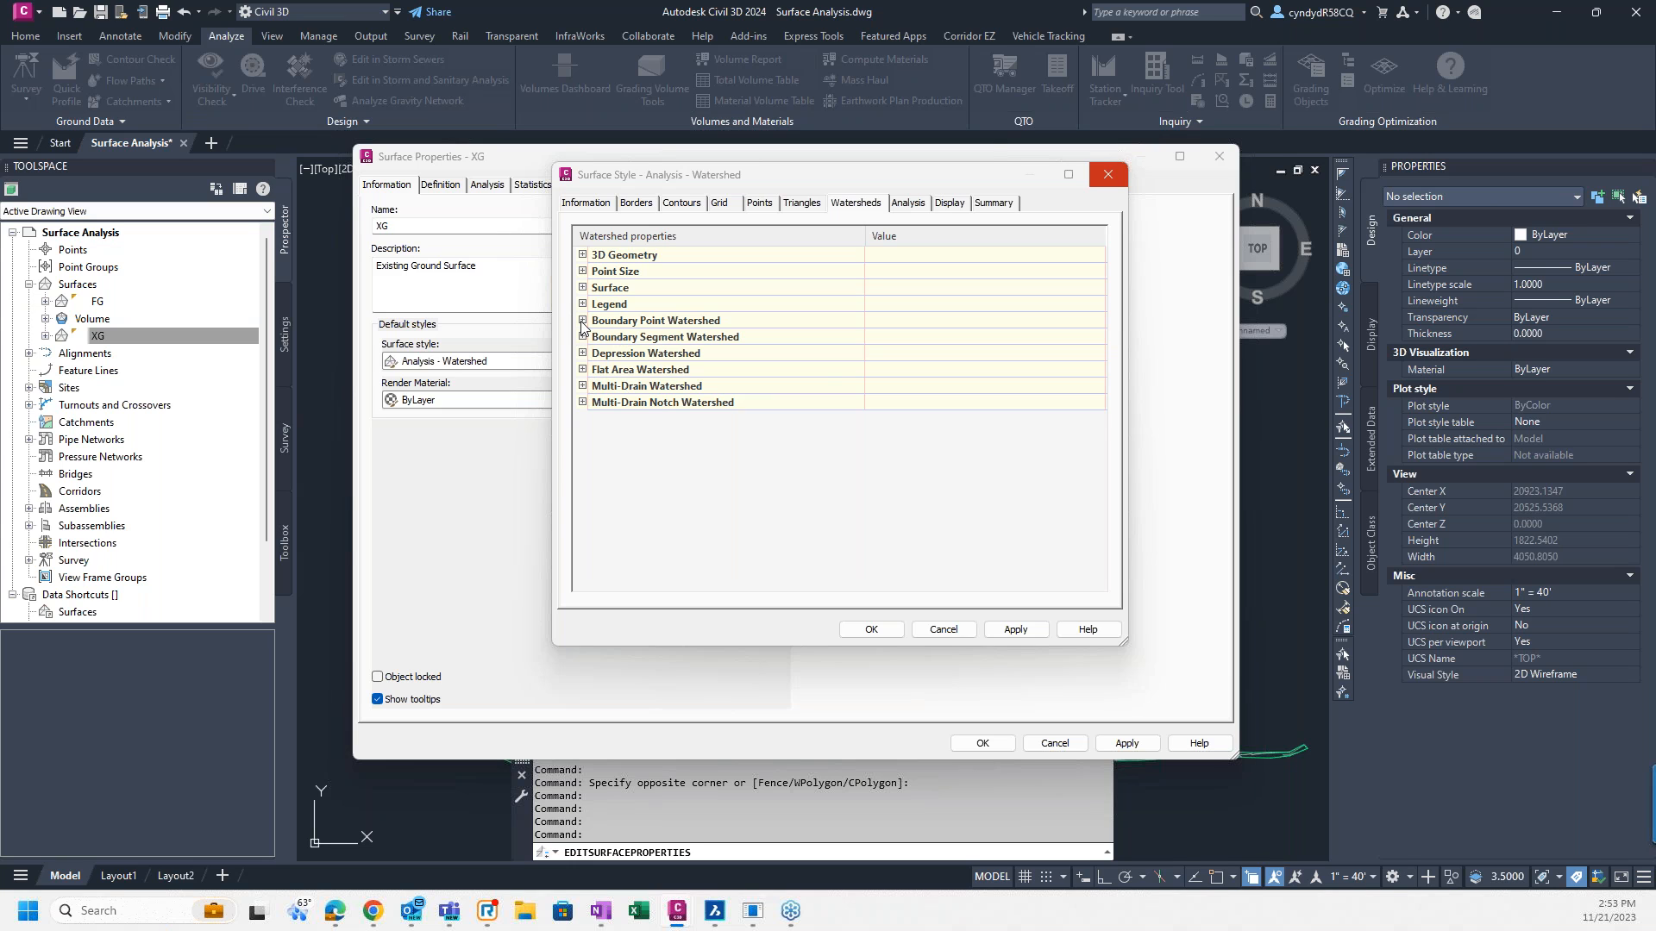
Step: Set Use Hatching to True for the Depression Watershed category of the Analysis - Watershed style
click(582, 353)
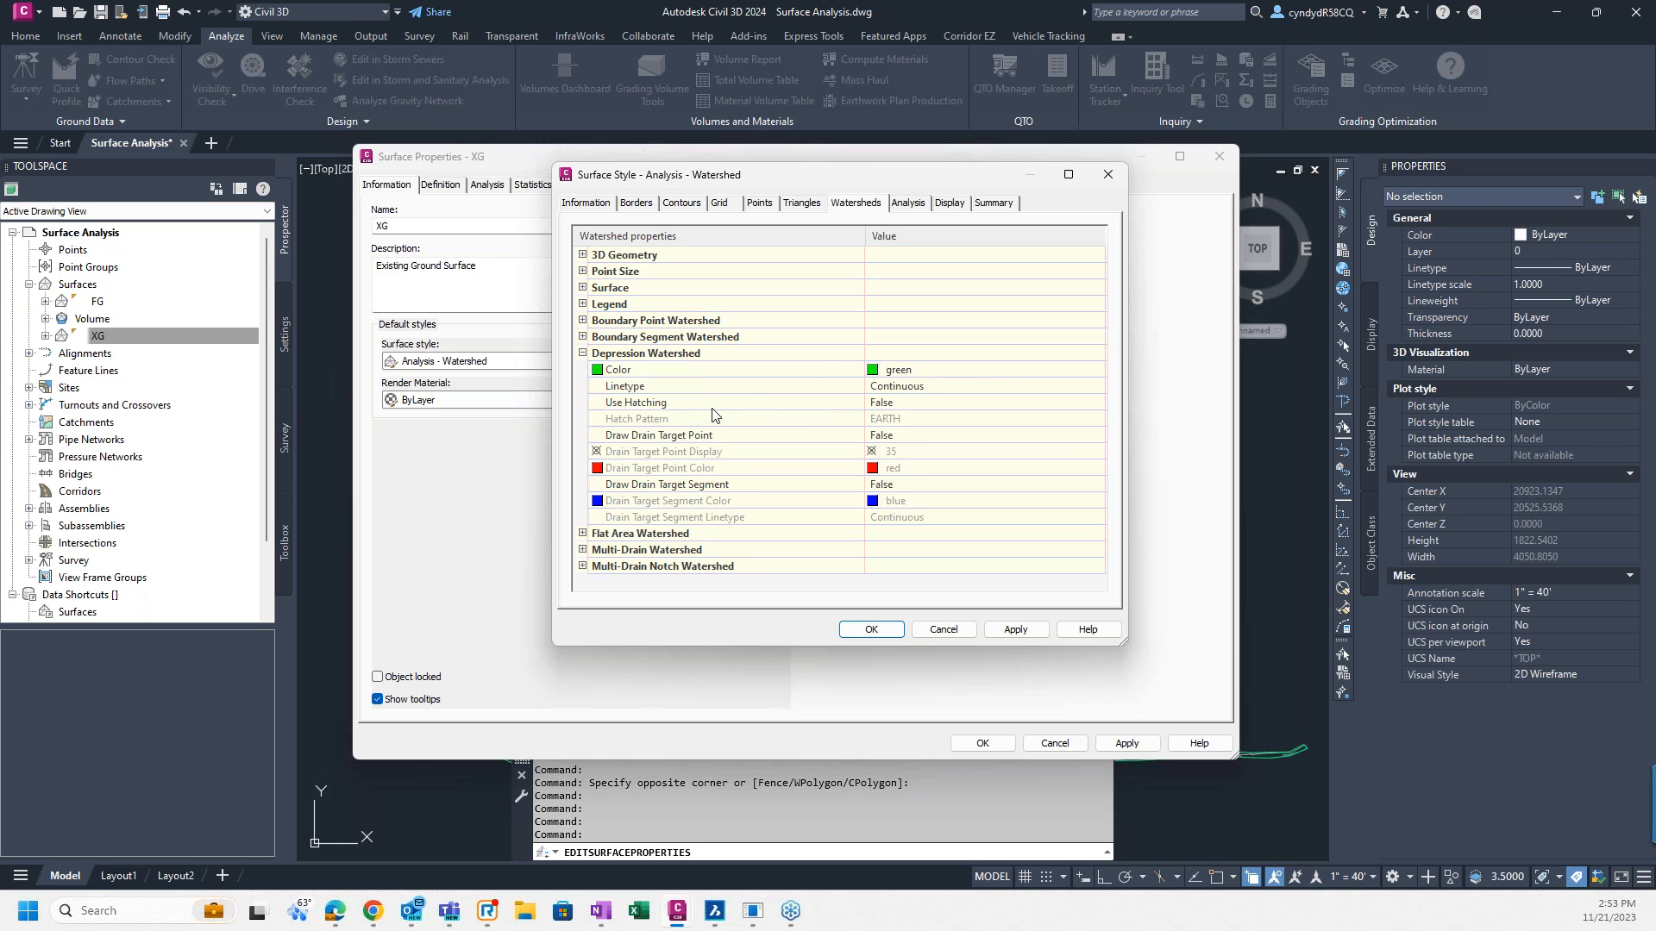
click(632, 404)
click(1029, 402)
click(1028, 402)
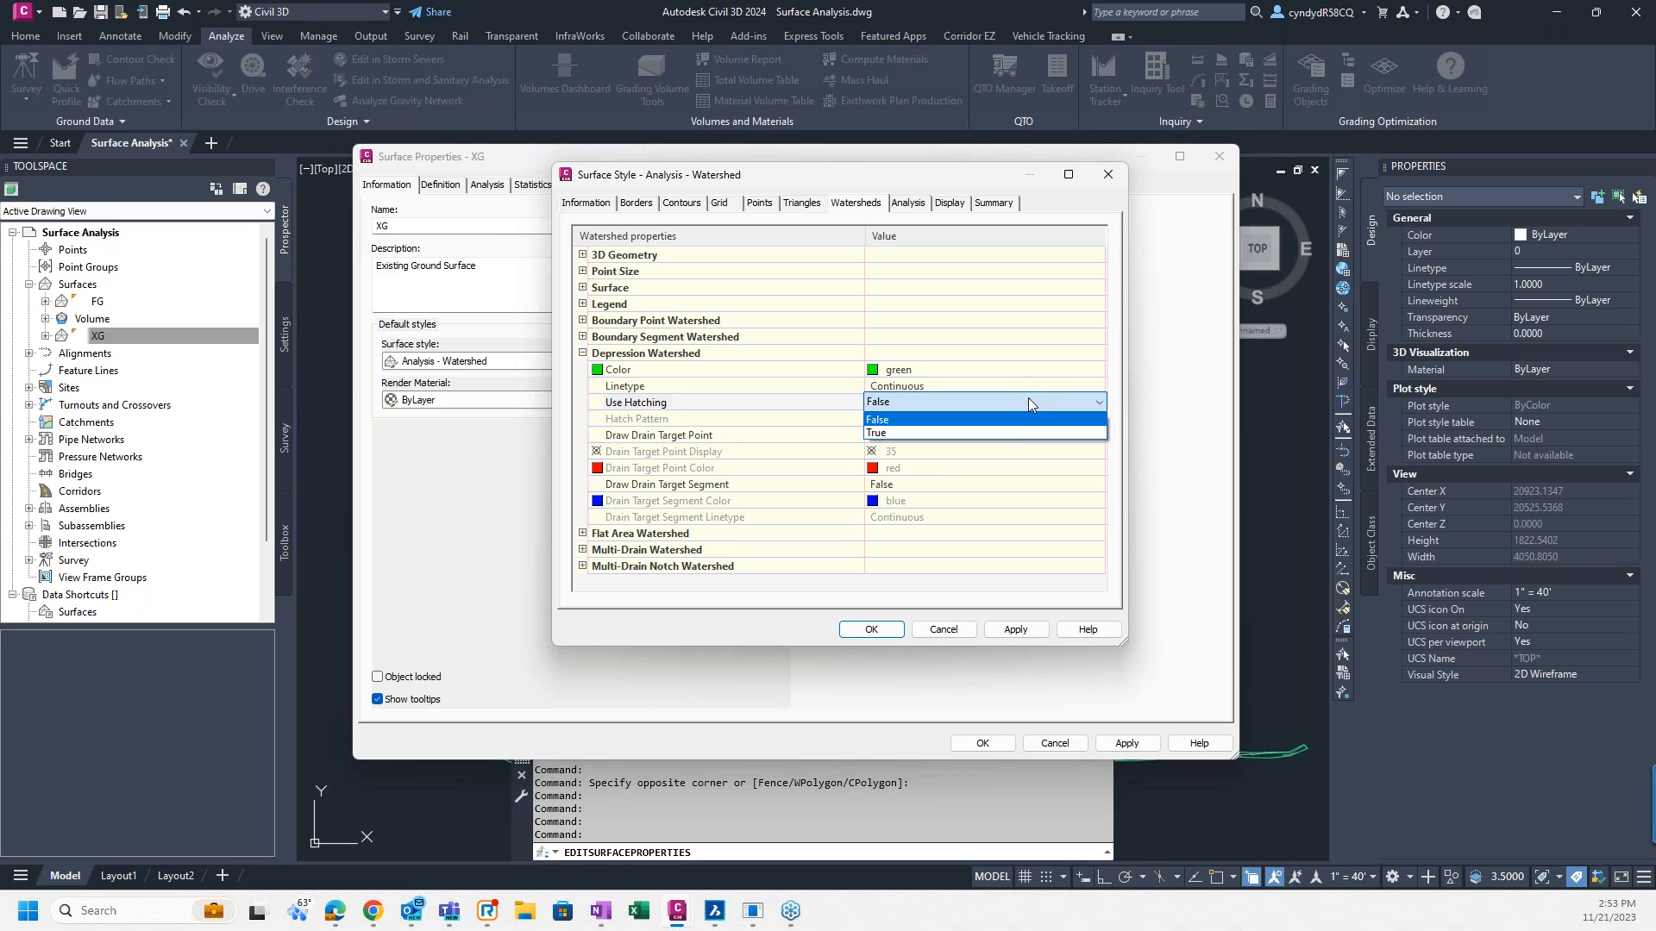
click(1008, 432)
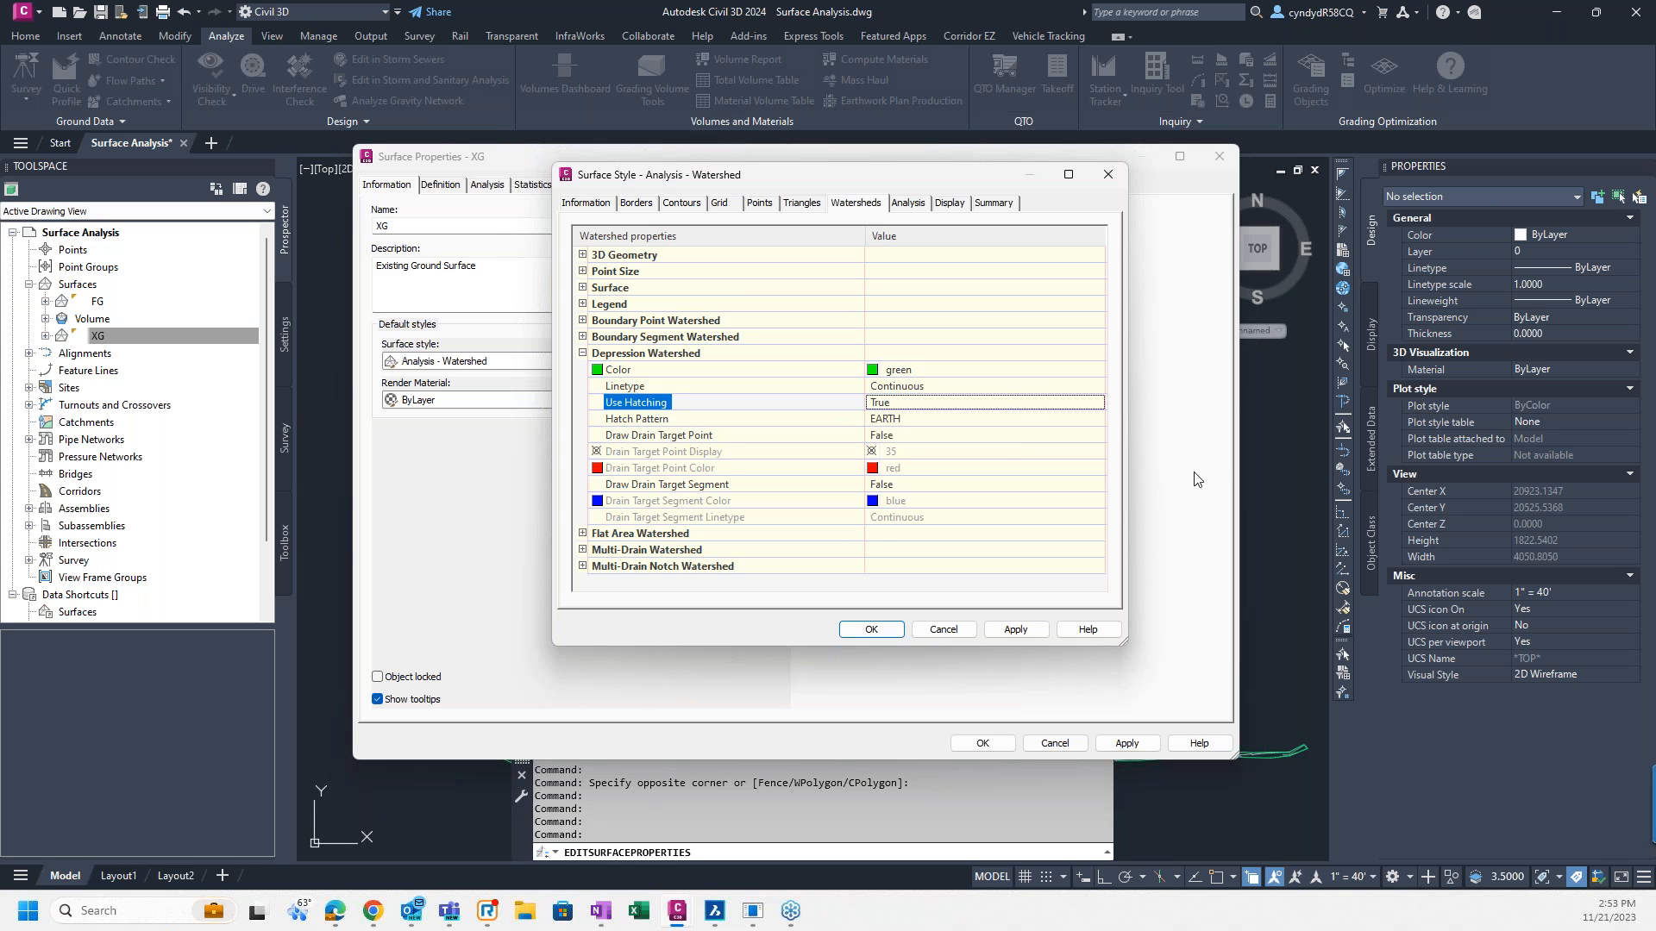
Step: Try the predefined SOLID hatch pattern for the Depression Watershed category of the Analysis - Watershed style
click(929, 423)
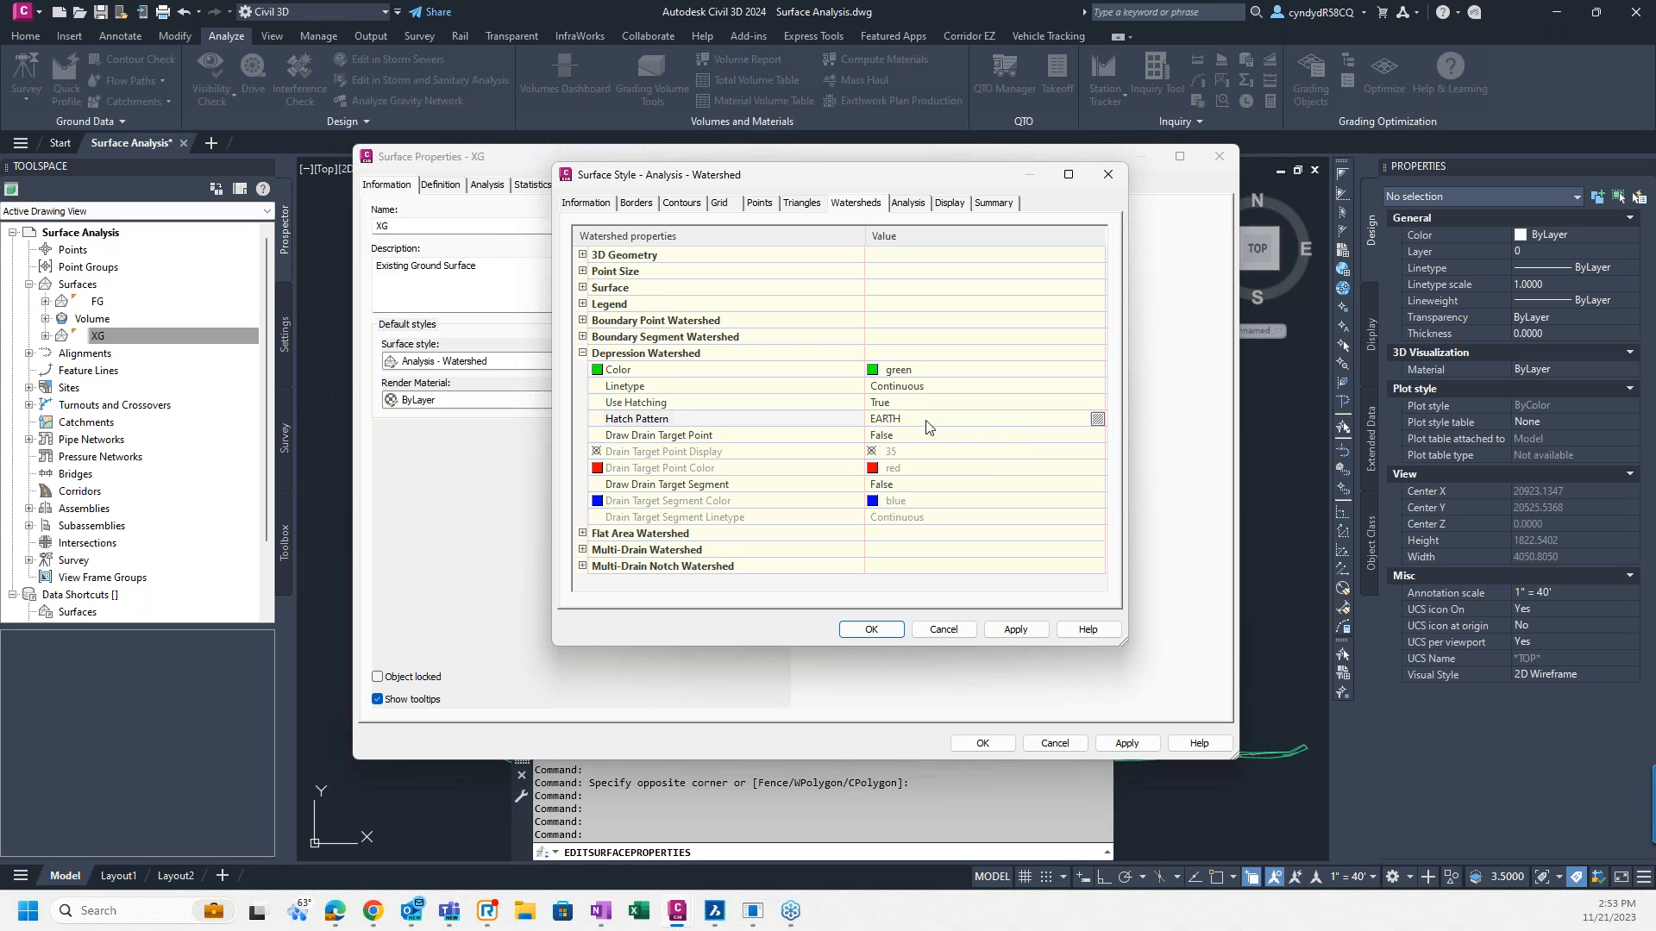
click(1096, 419)
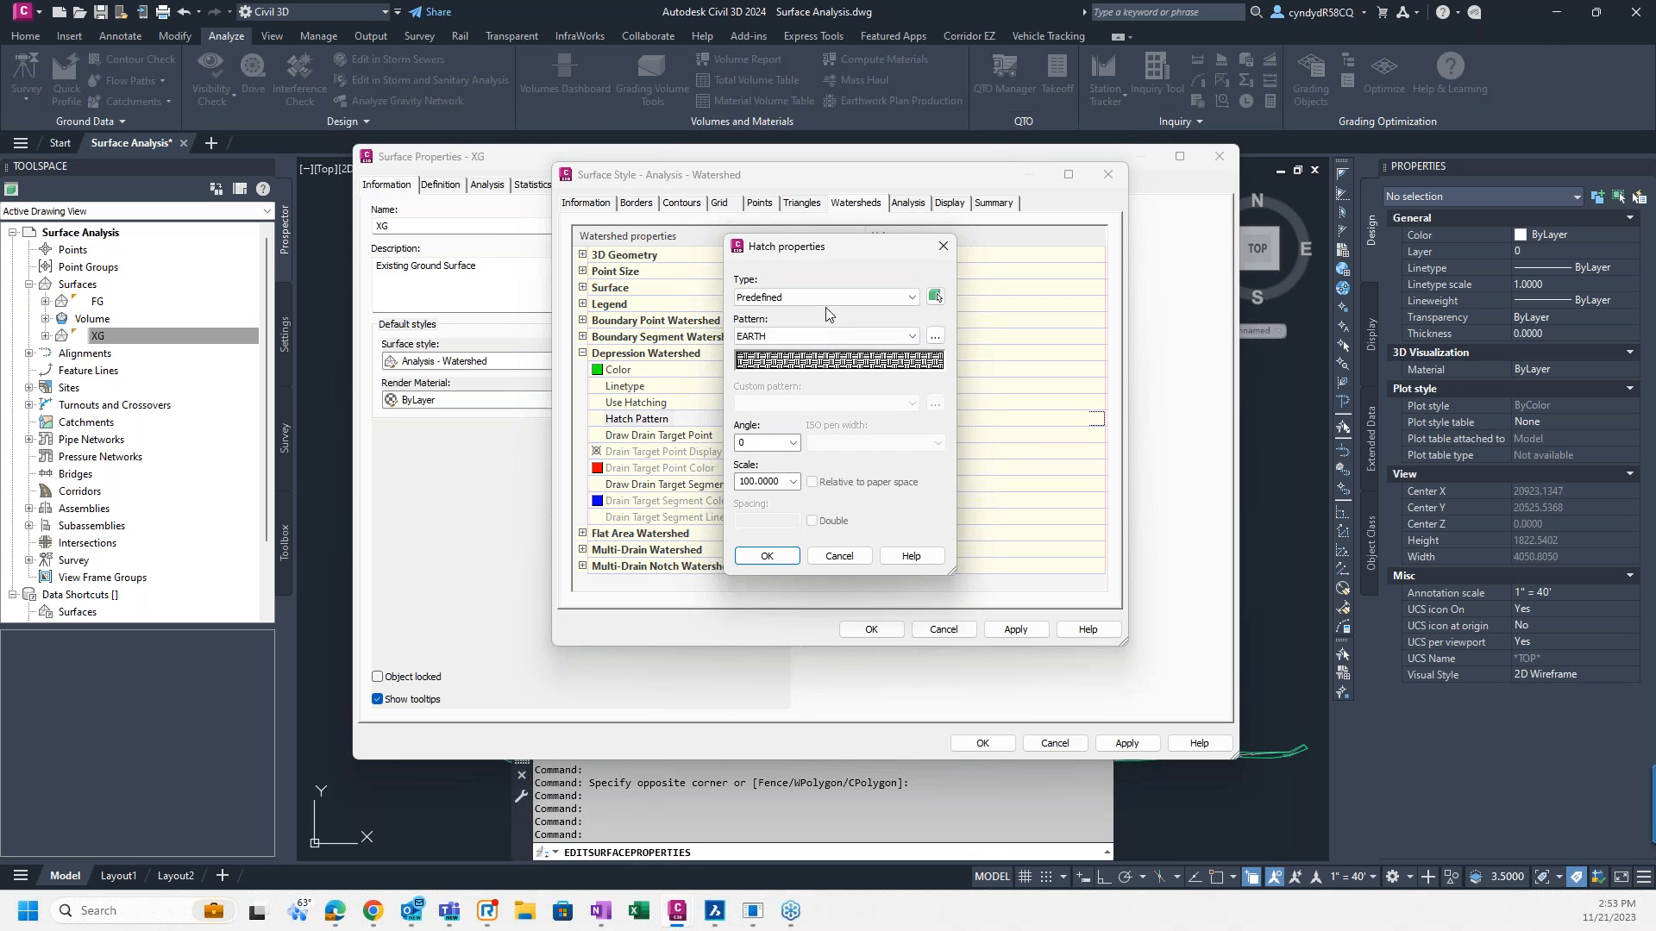
click(825, 298)
click(826, 277)
click(850, 336)
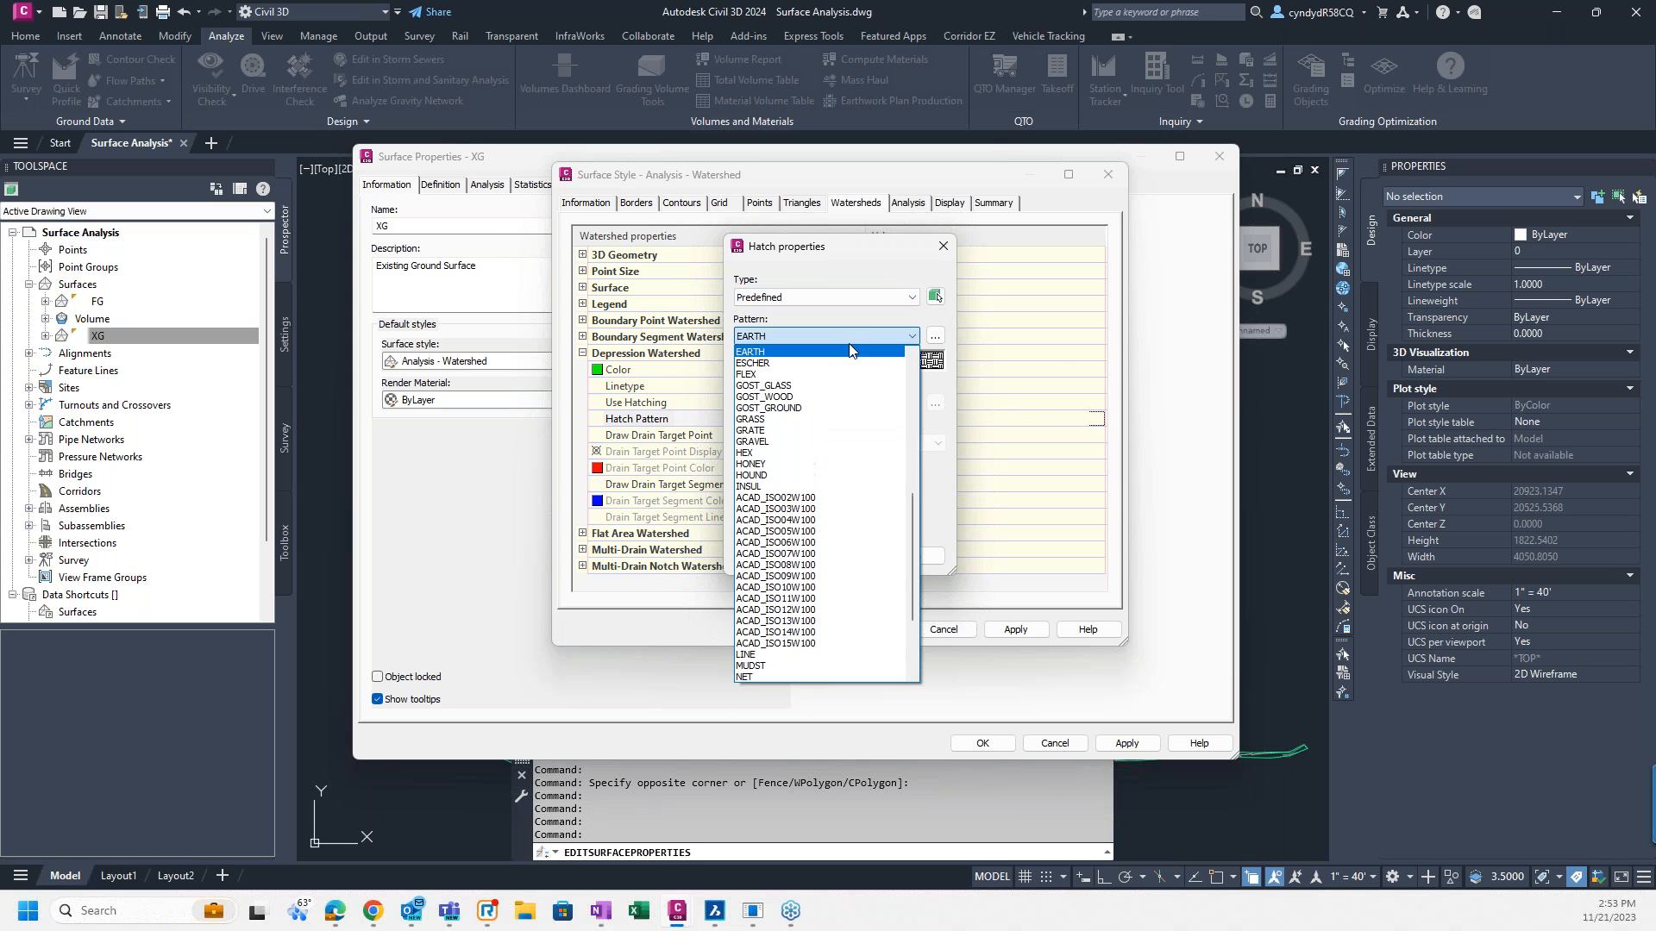
scroll(847, 350, up, 10)
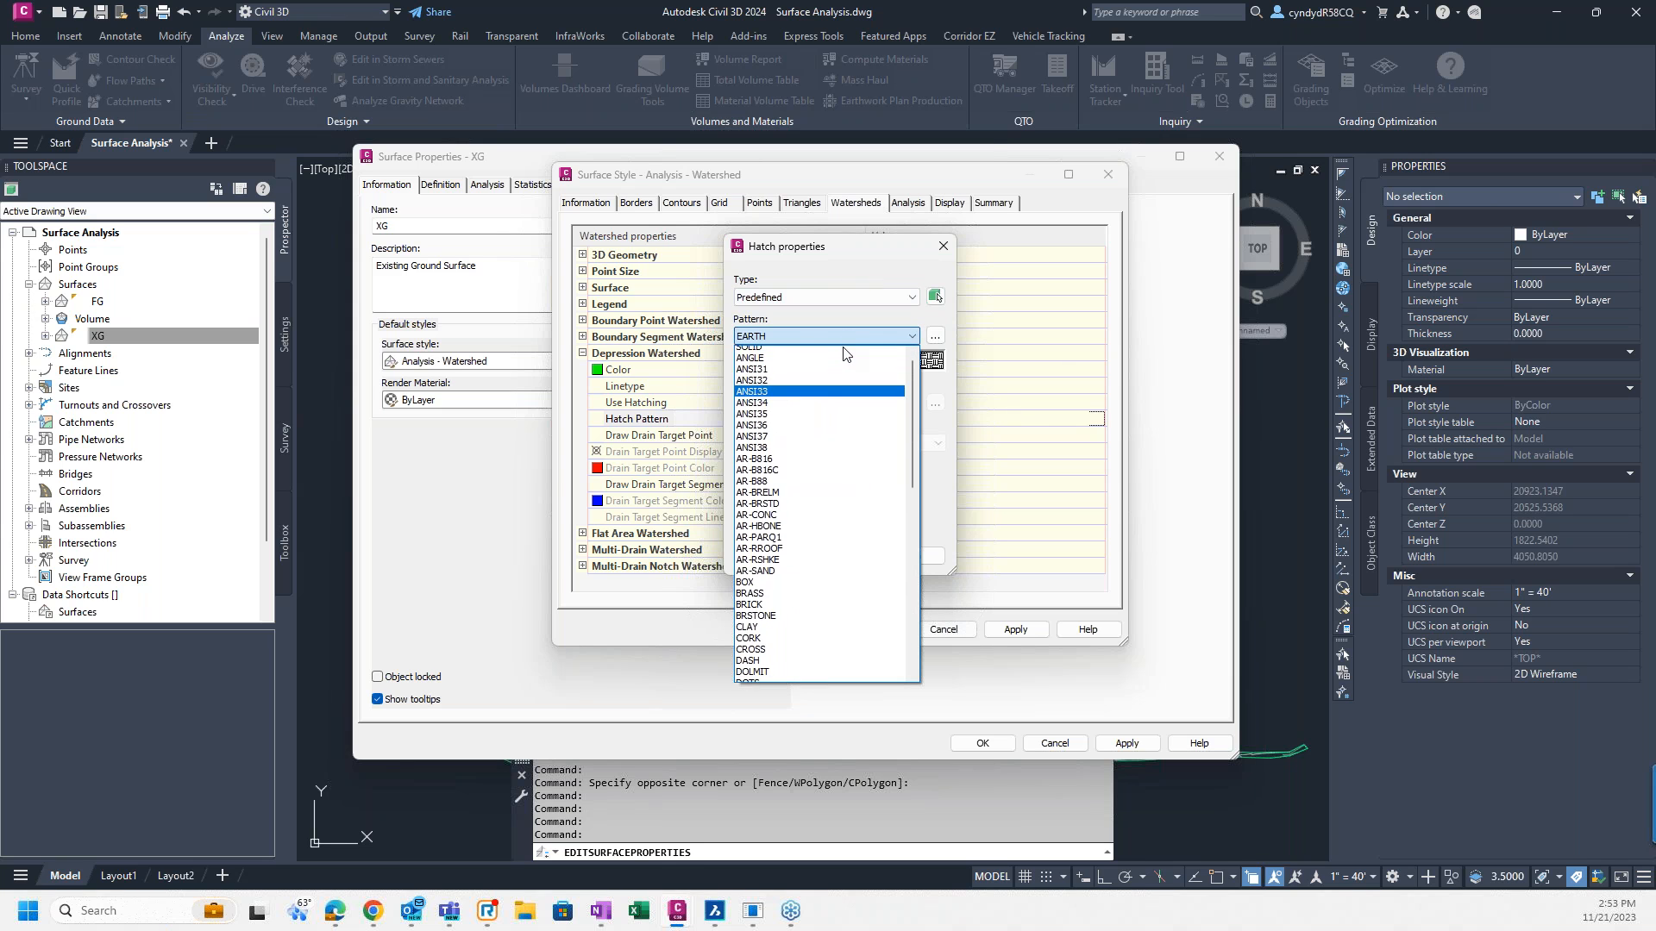
click(843, 350)
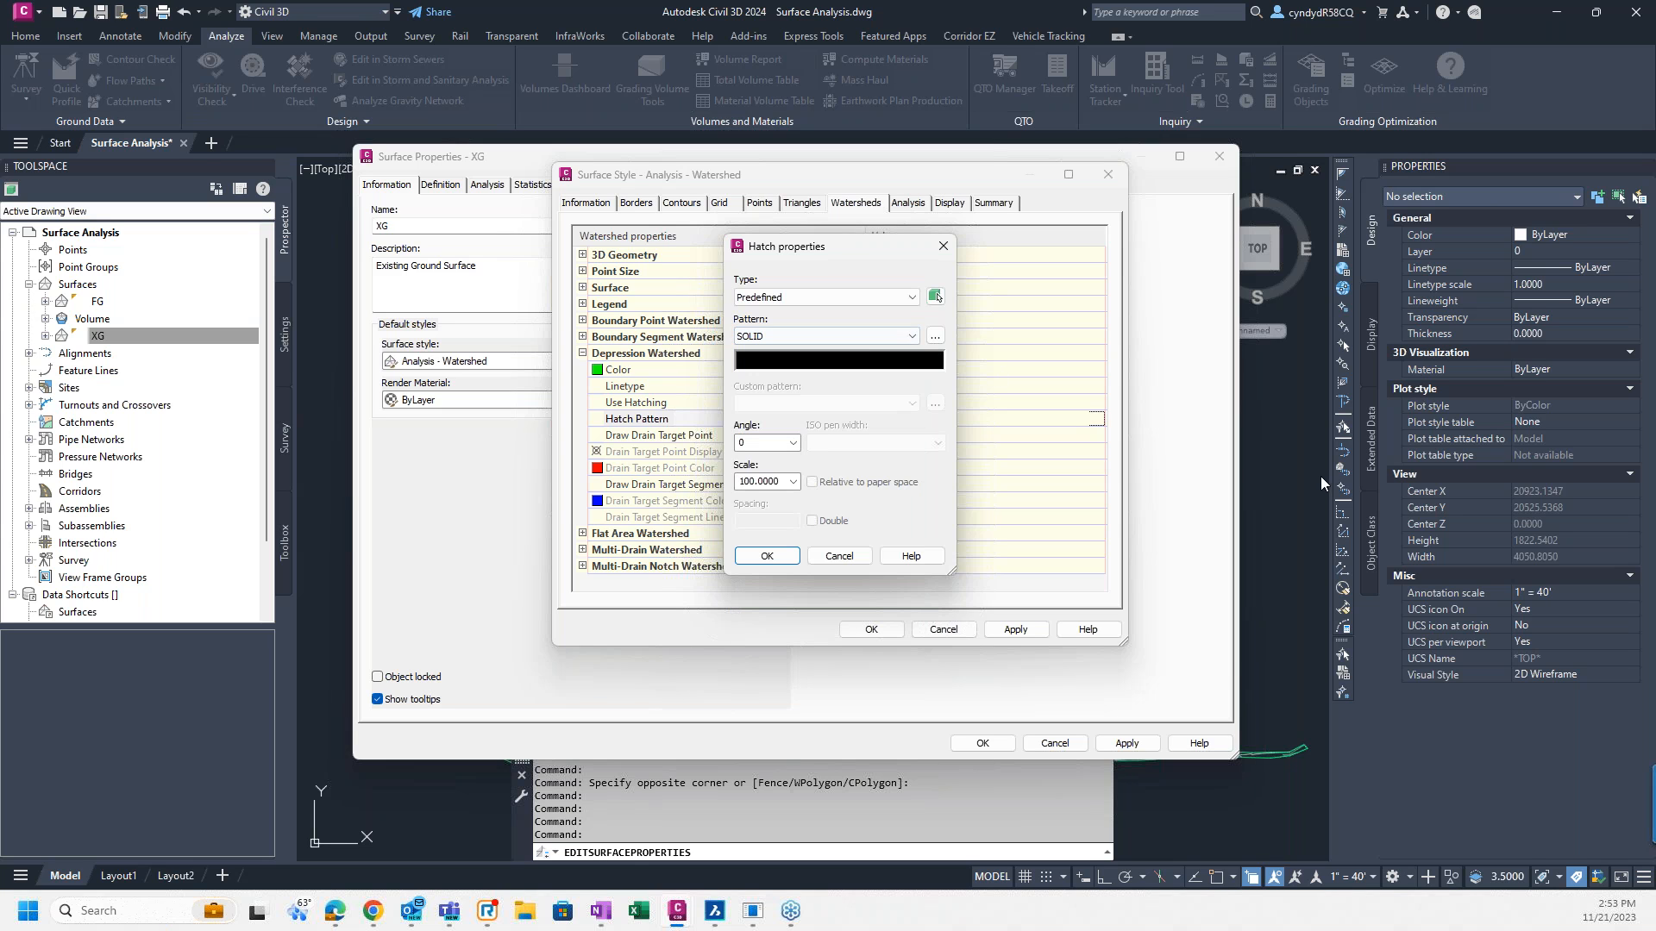
click(845, 557)
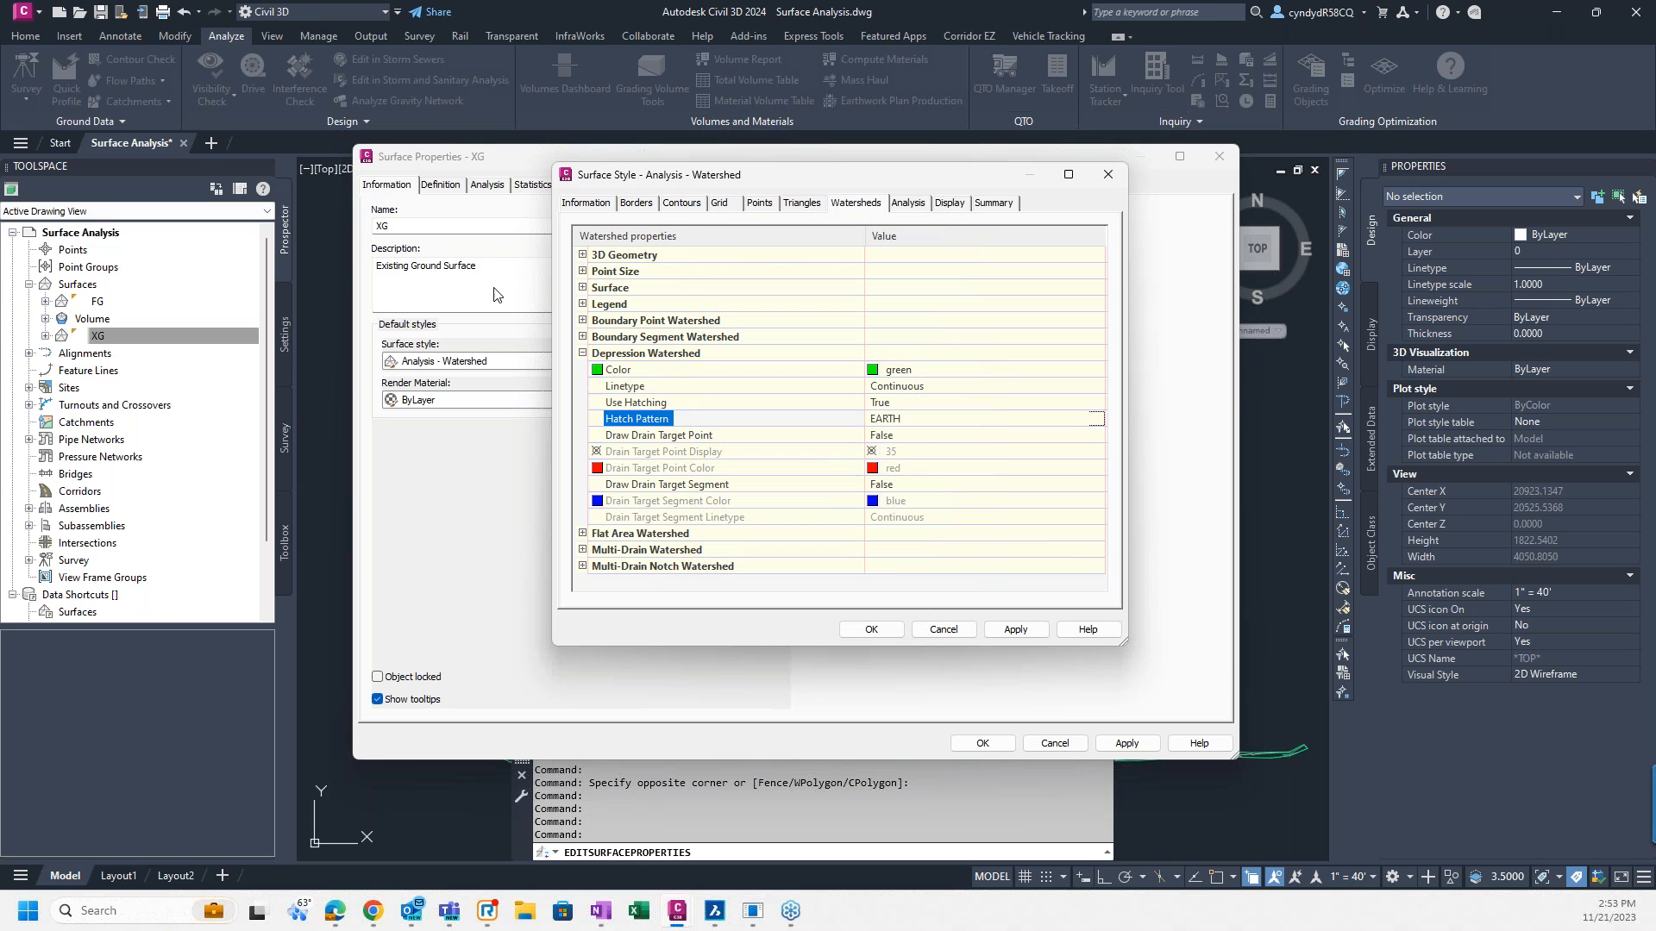
Step: Look over the Boundary Point and Flat Area Watershed categories and discard the pending edits to the Analysis - Watershed style
click(652, 337)
click(652, 322)
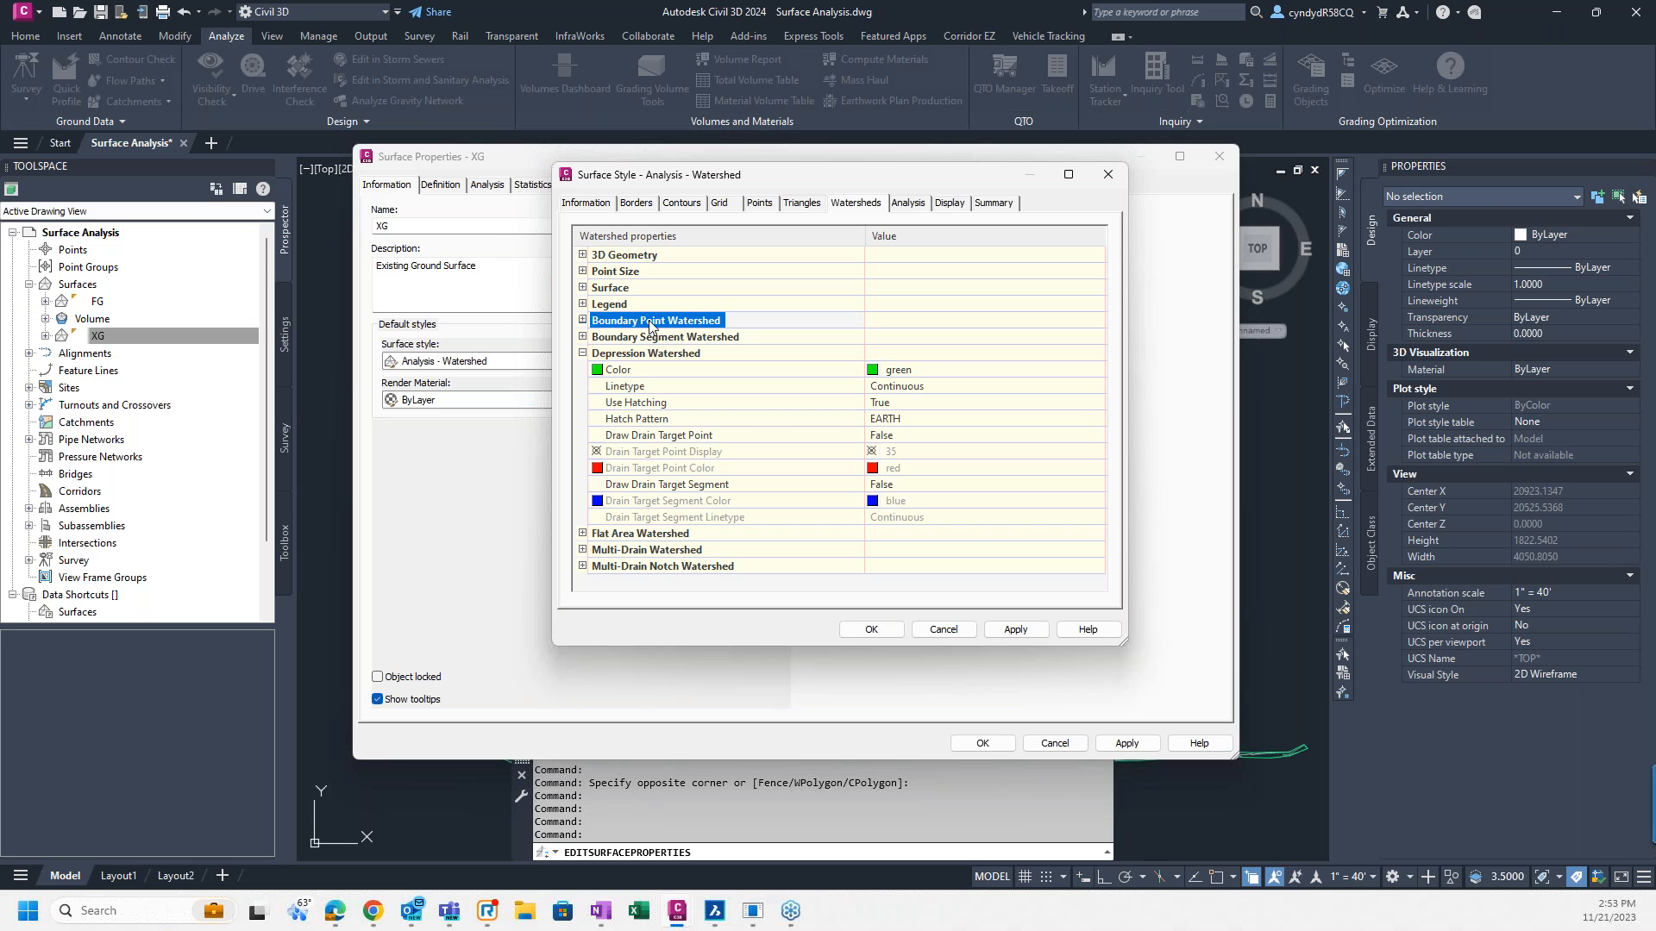
click(629, 535)
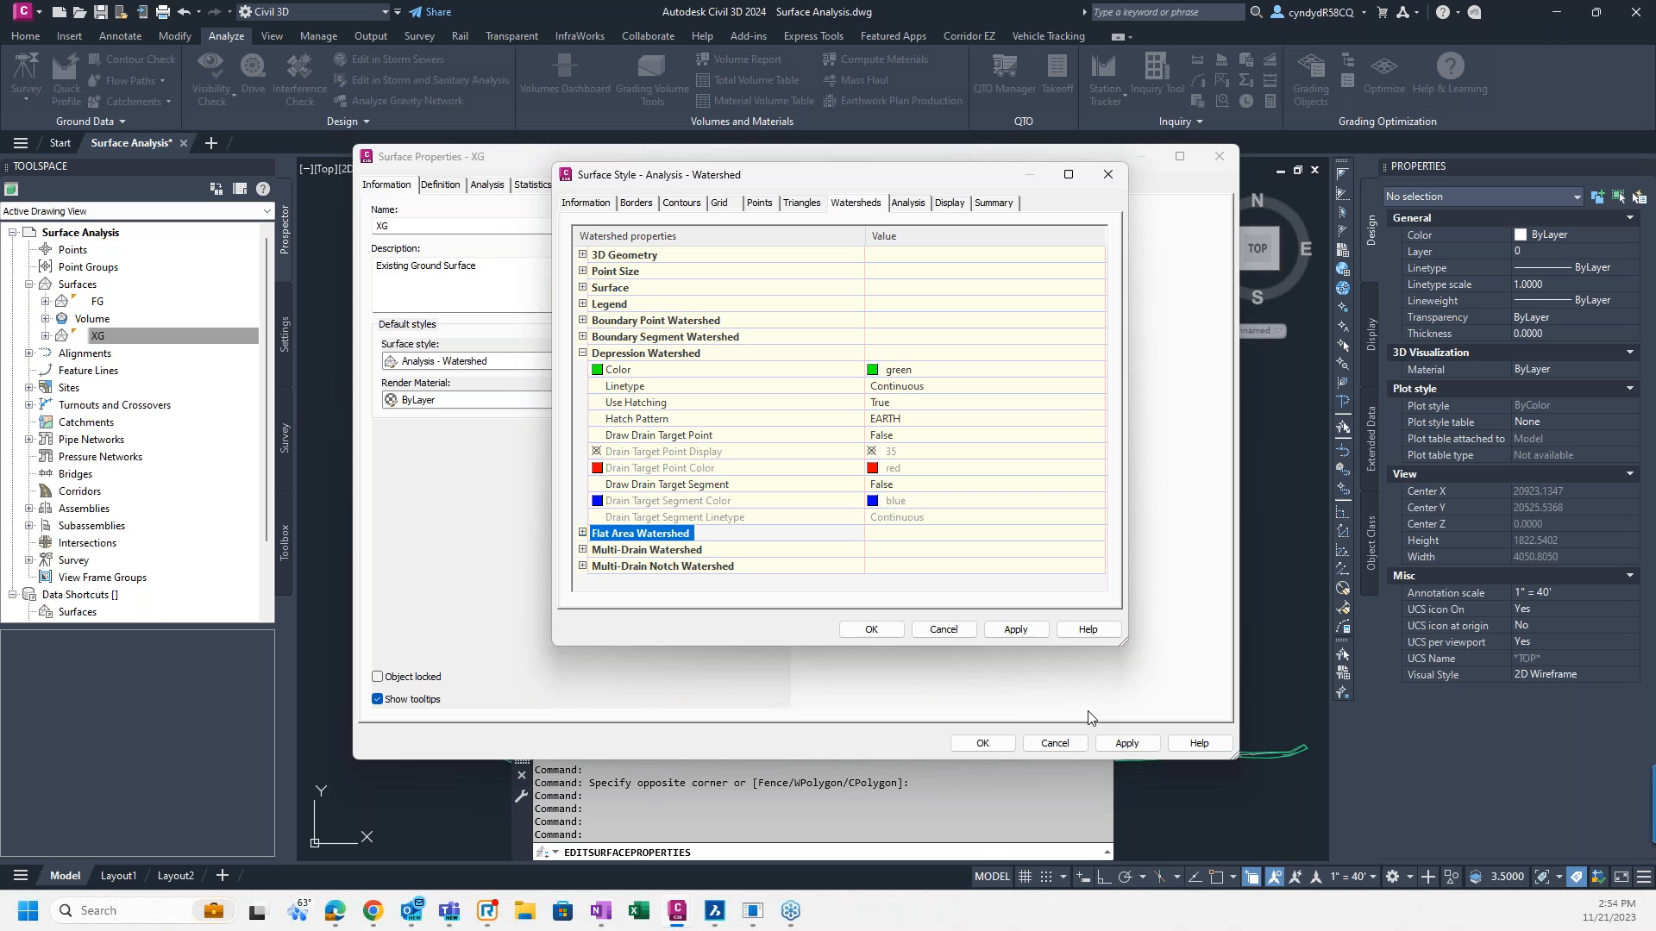
click(949, 633)
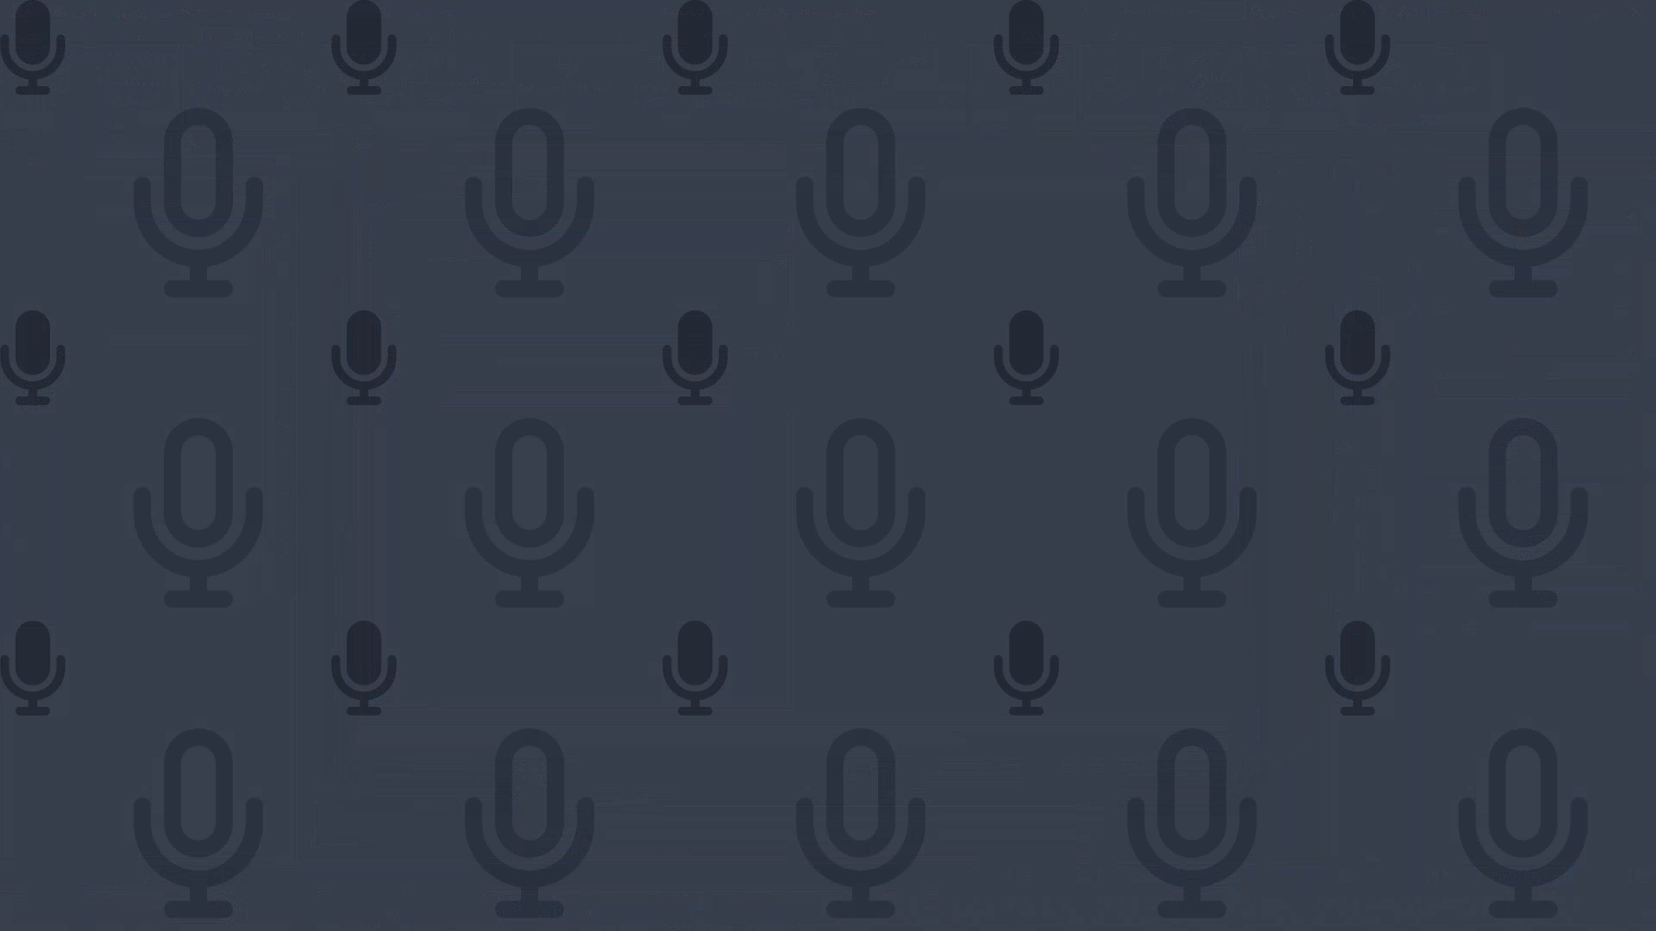